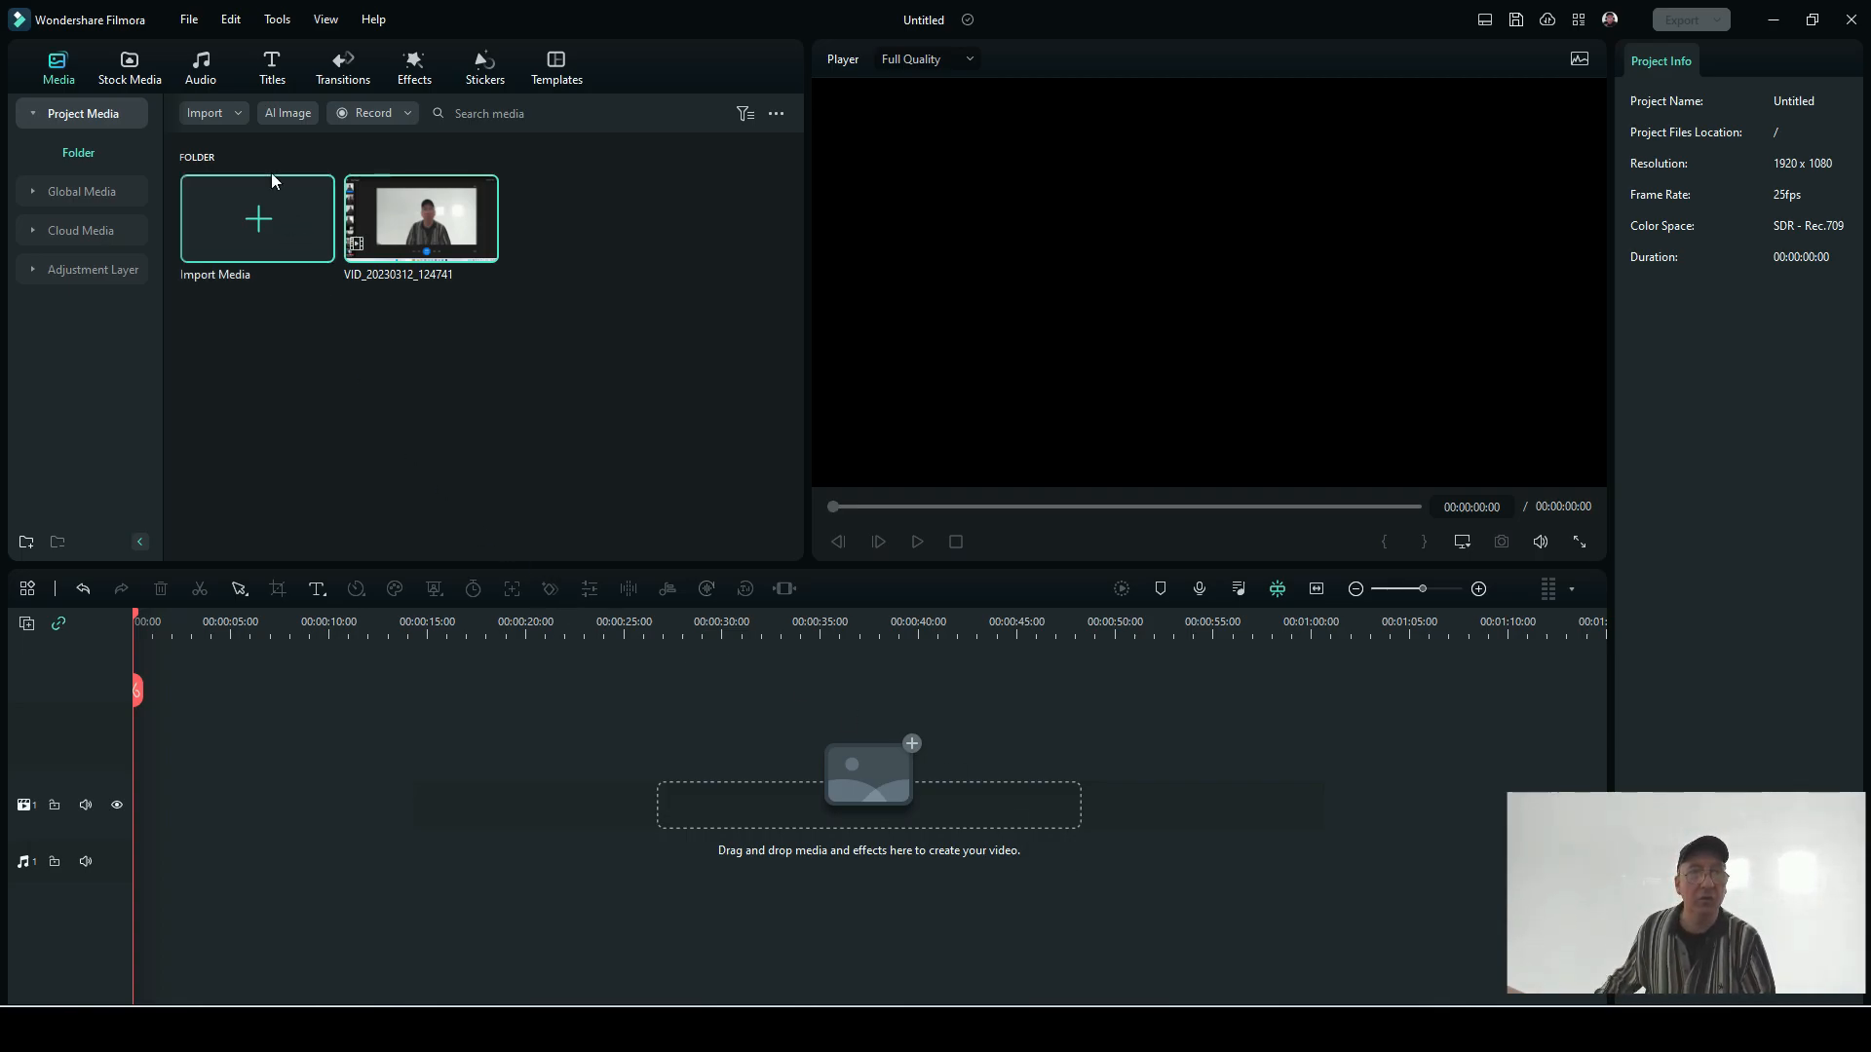
Step: Add the Pexels stock video of the standing woman to the timeline and match the project settings to 2160 x 3840 25fps
left_click(137, 82)
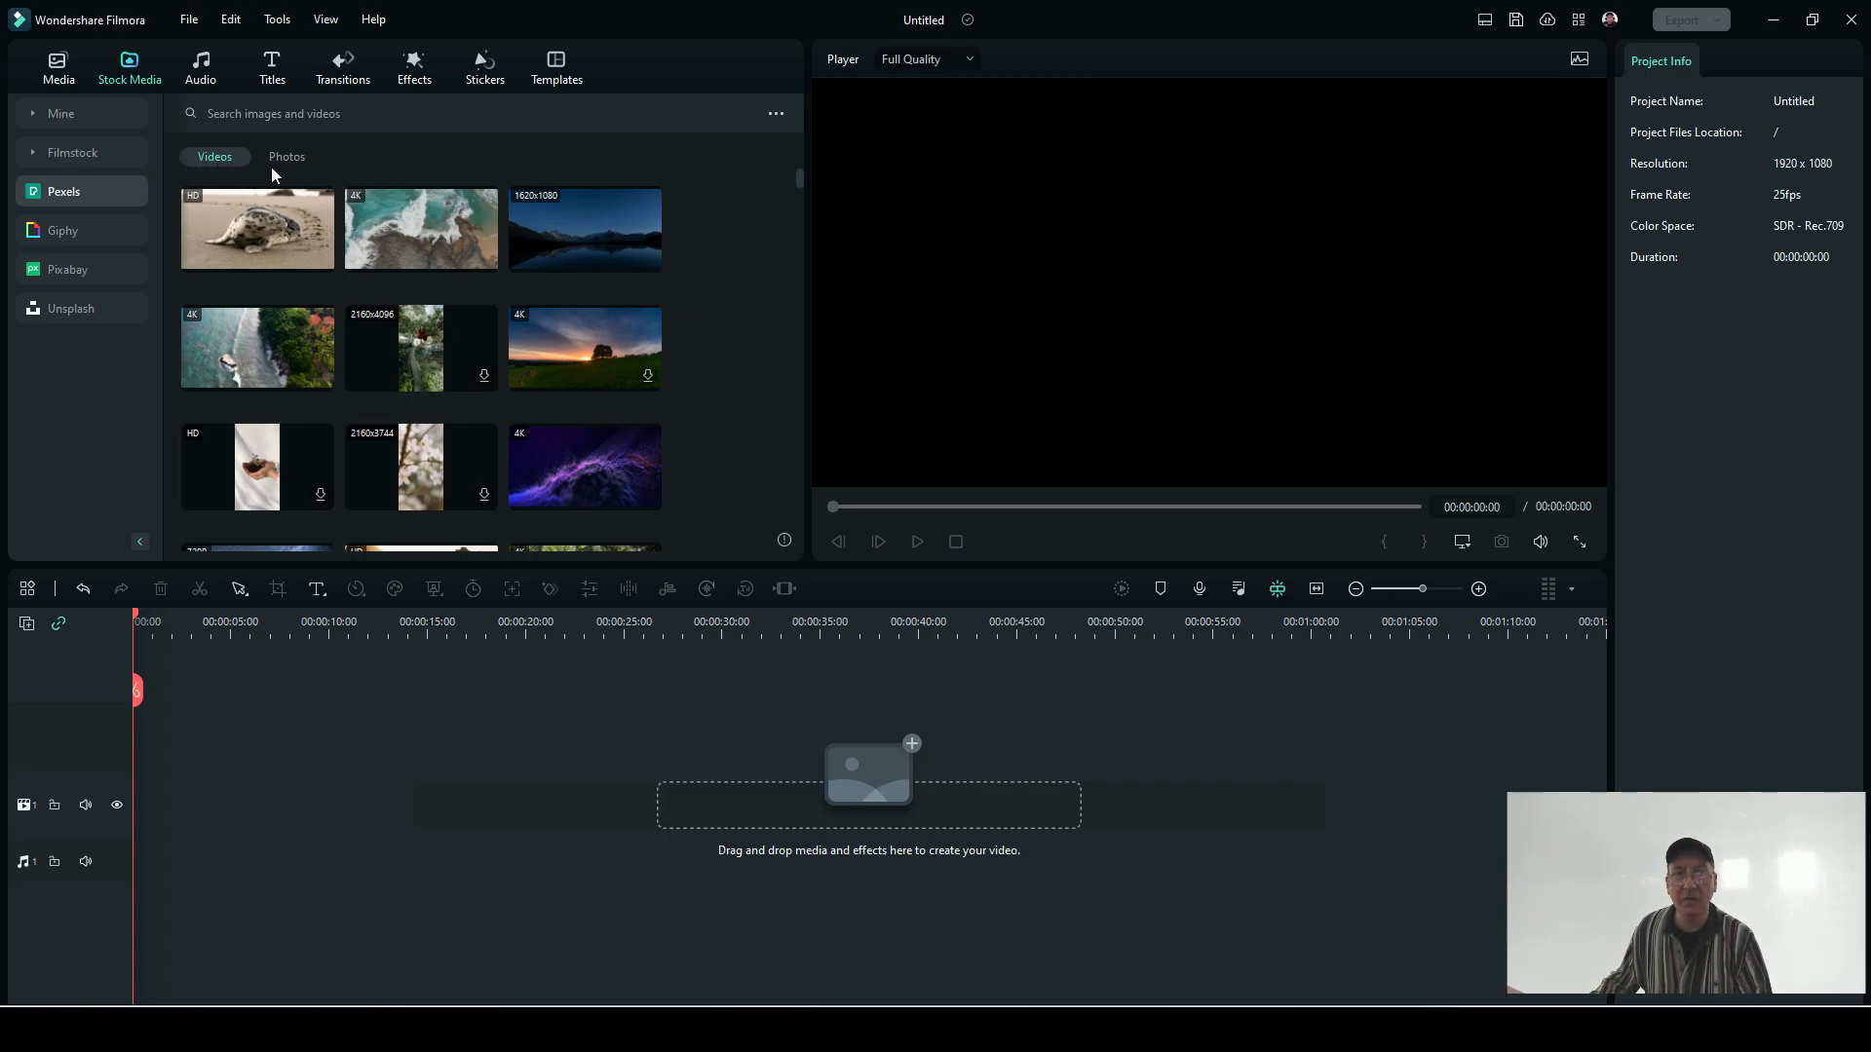
left_click(297, 168)
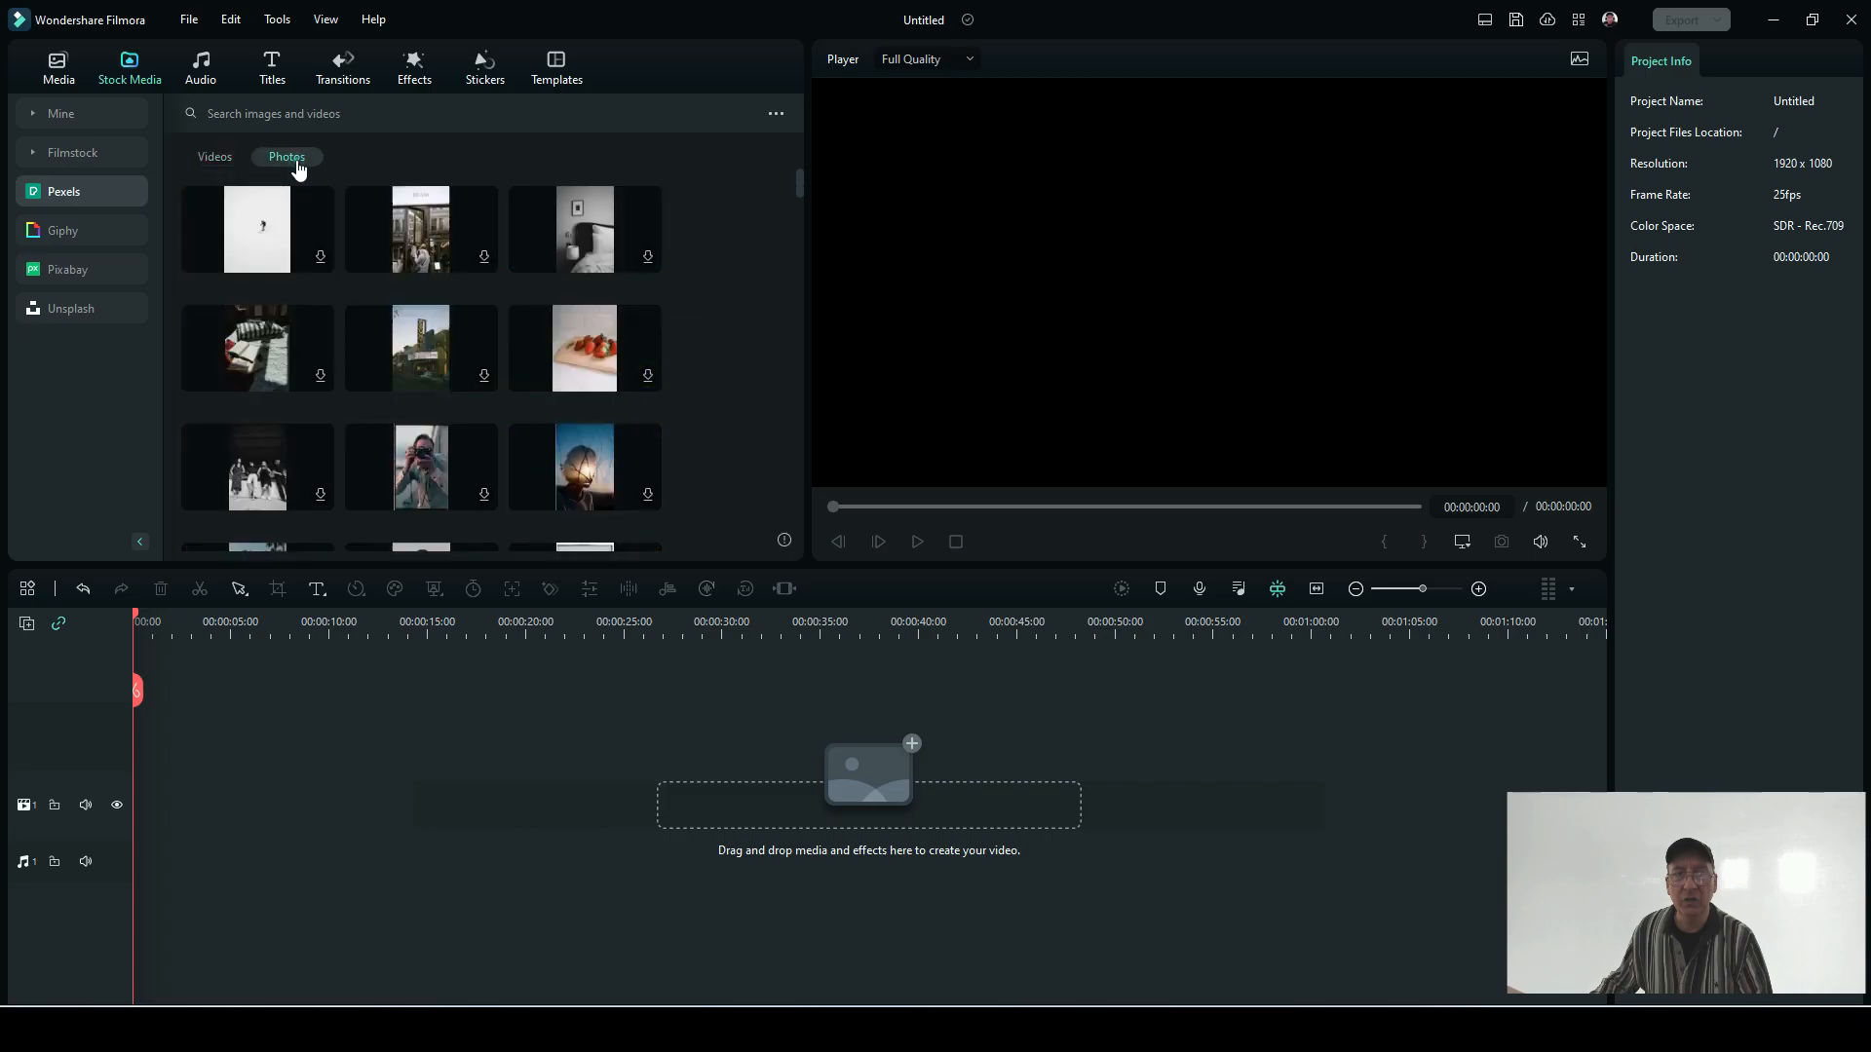
left_click(213, 164)
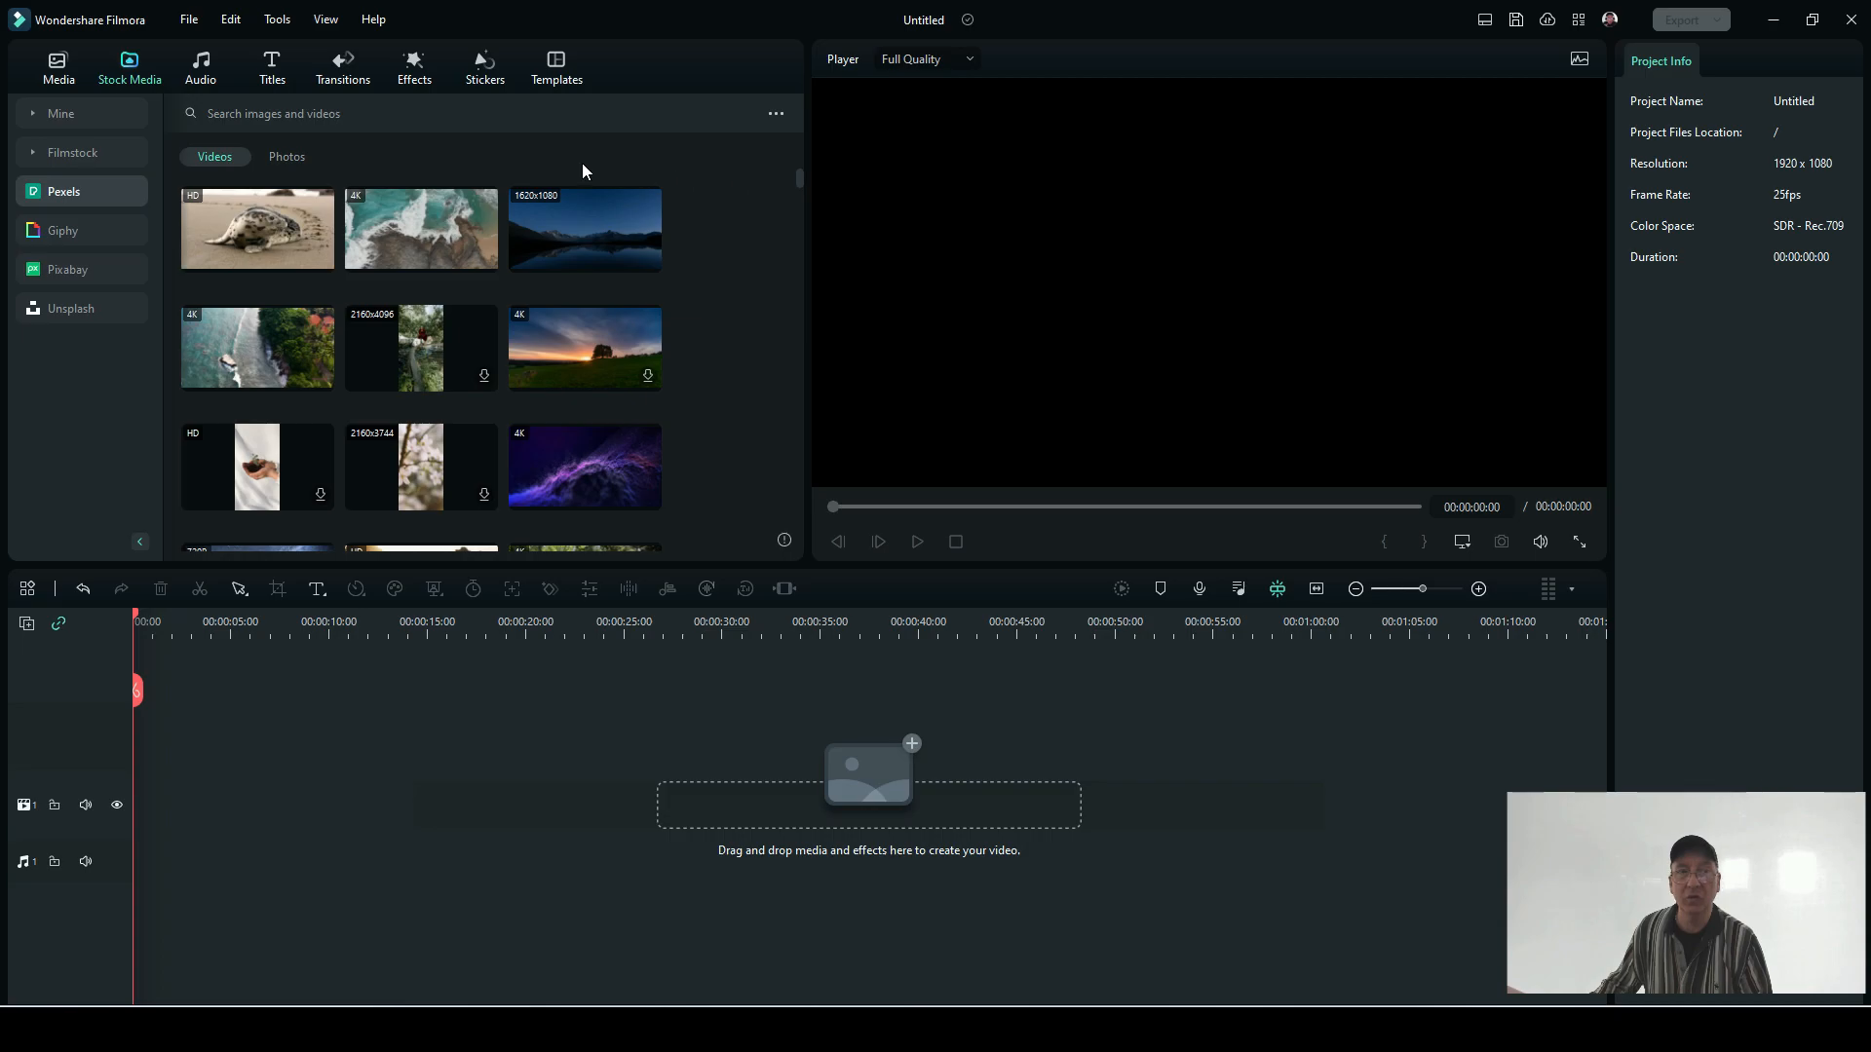
left_click(227, 114)
left_click(226, 113)
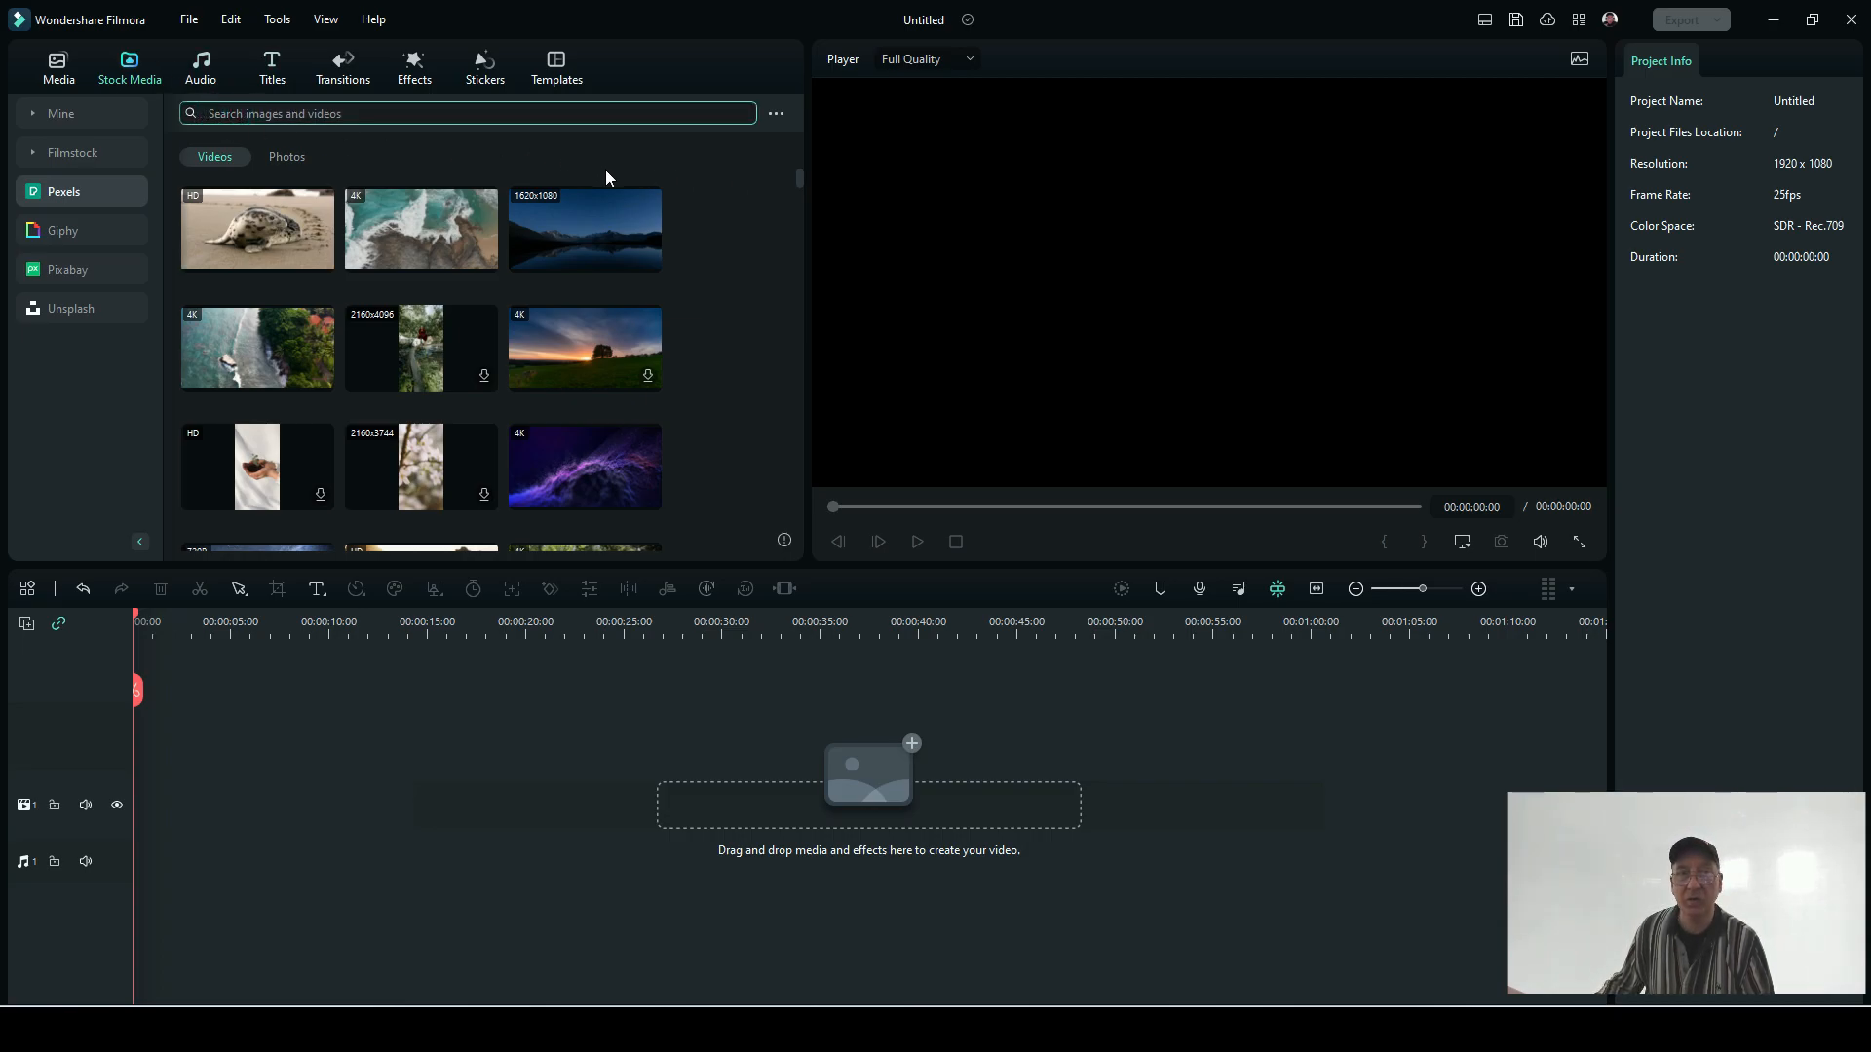
left_click_drag(795, 175, 780, 521)
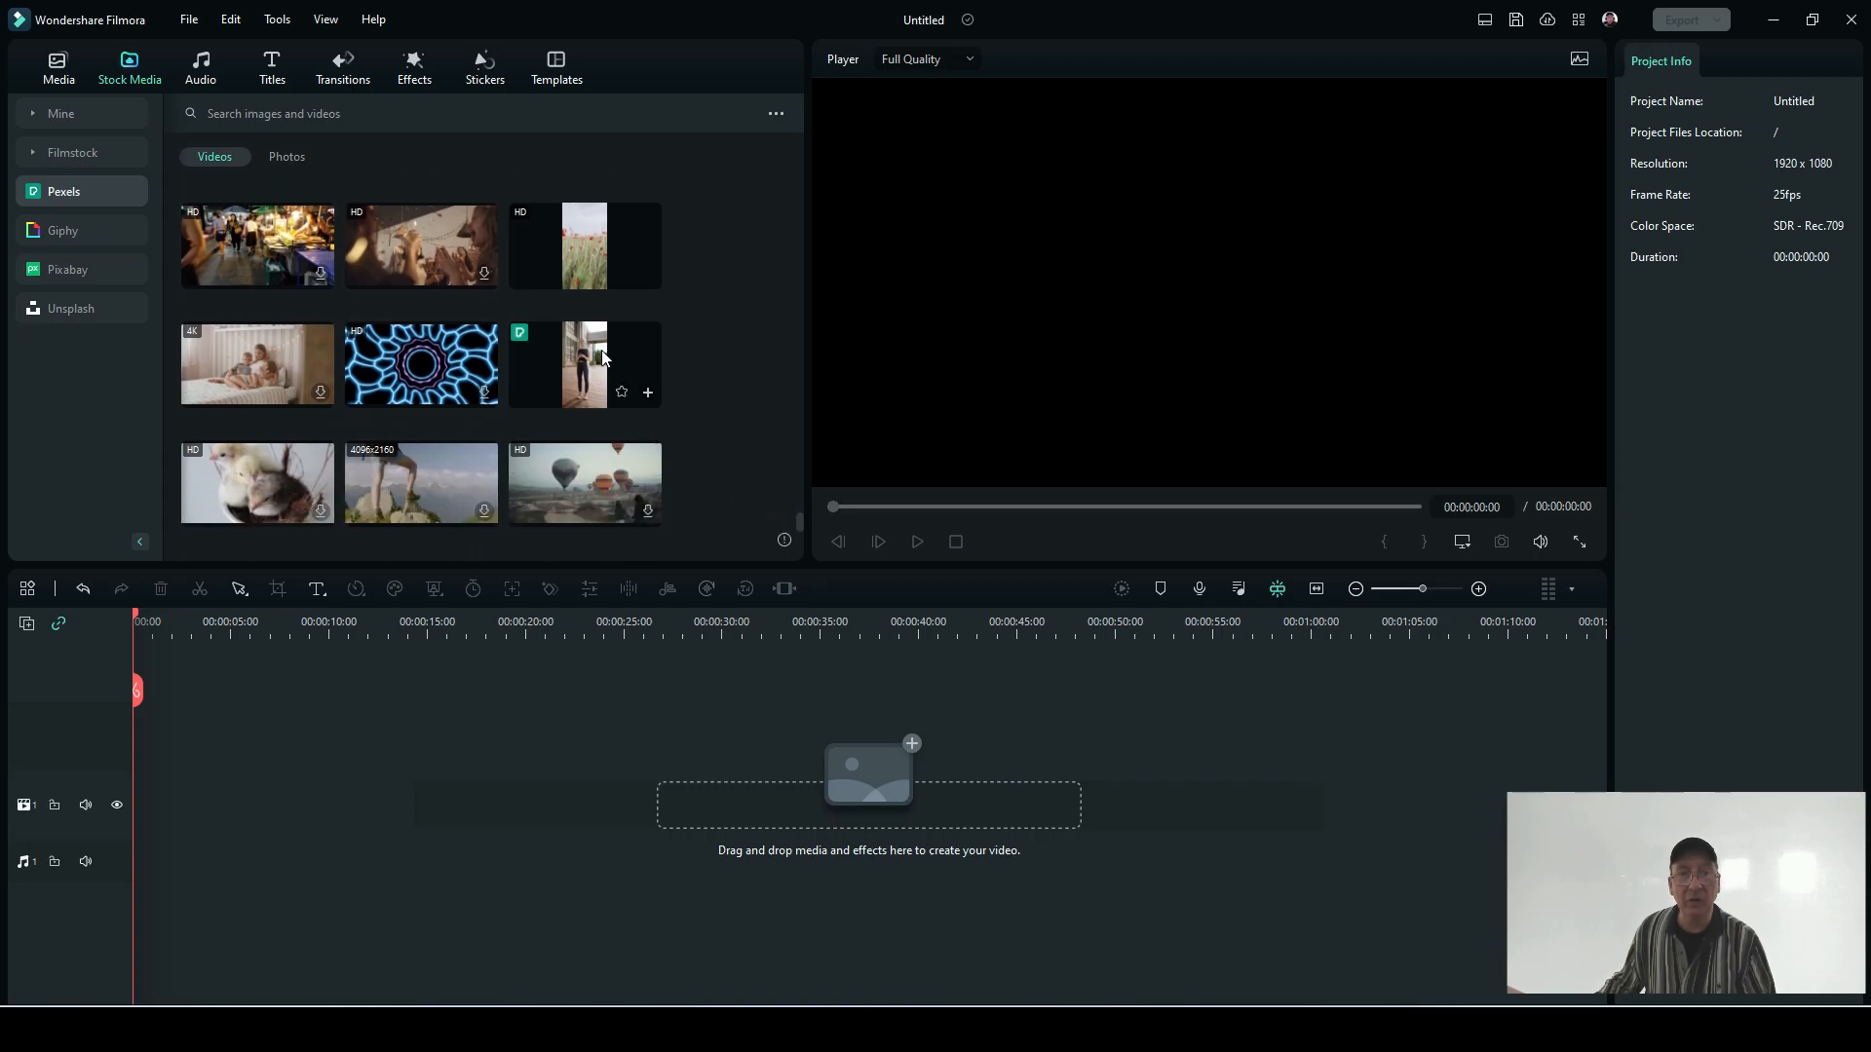
left_click_drag(593, 349, 146, 731)
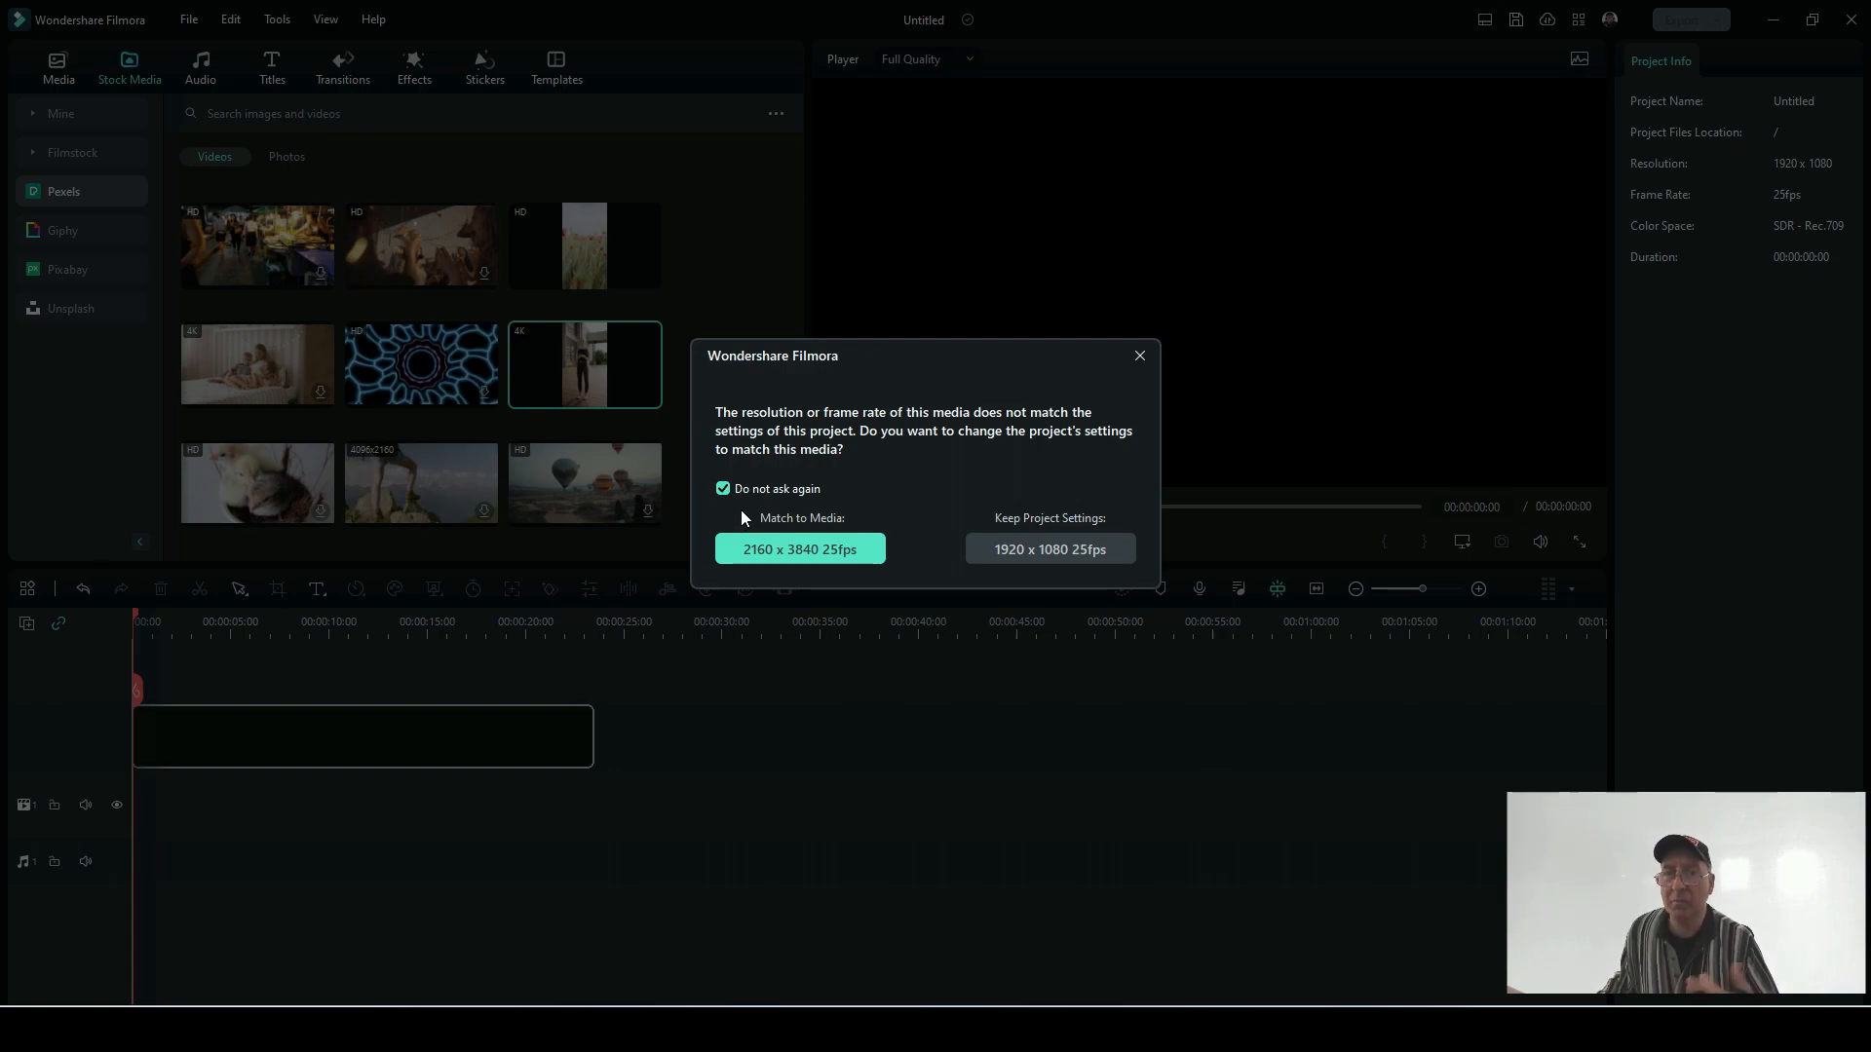
left_click(791, 554)
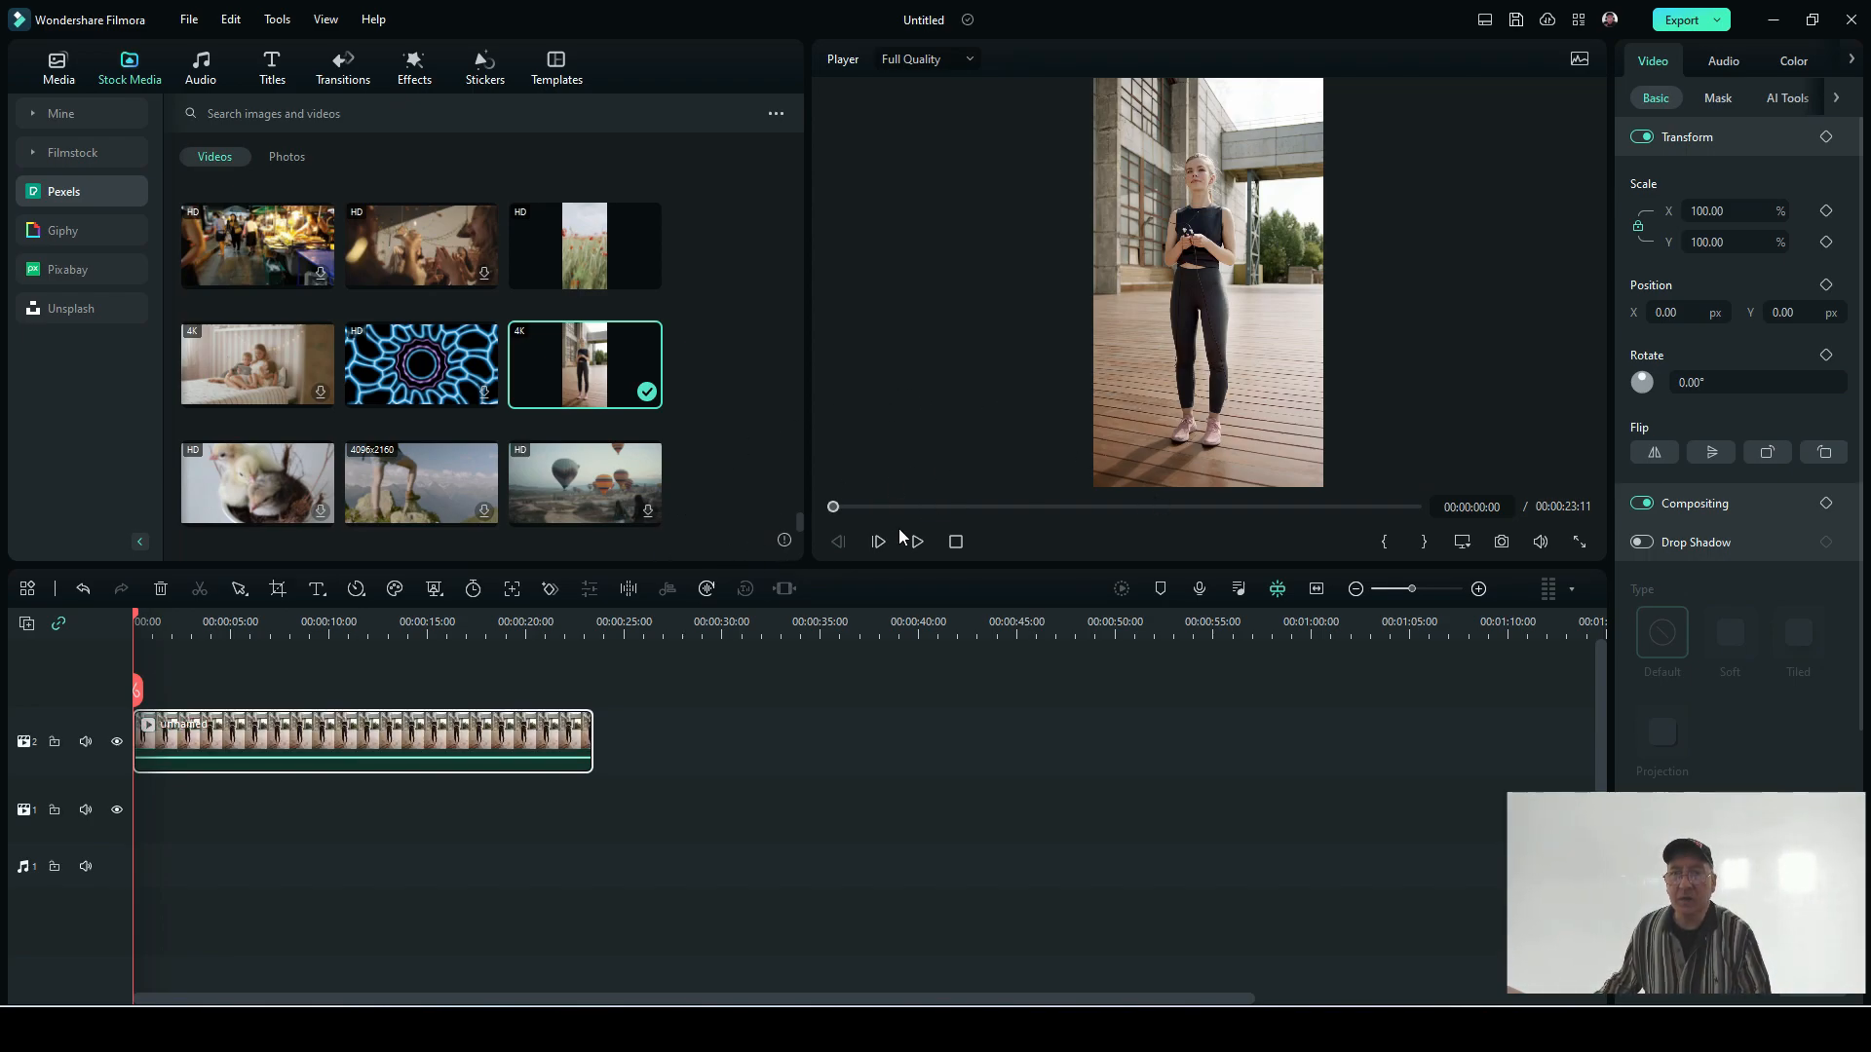
mouse_move(783, 540)
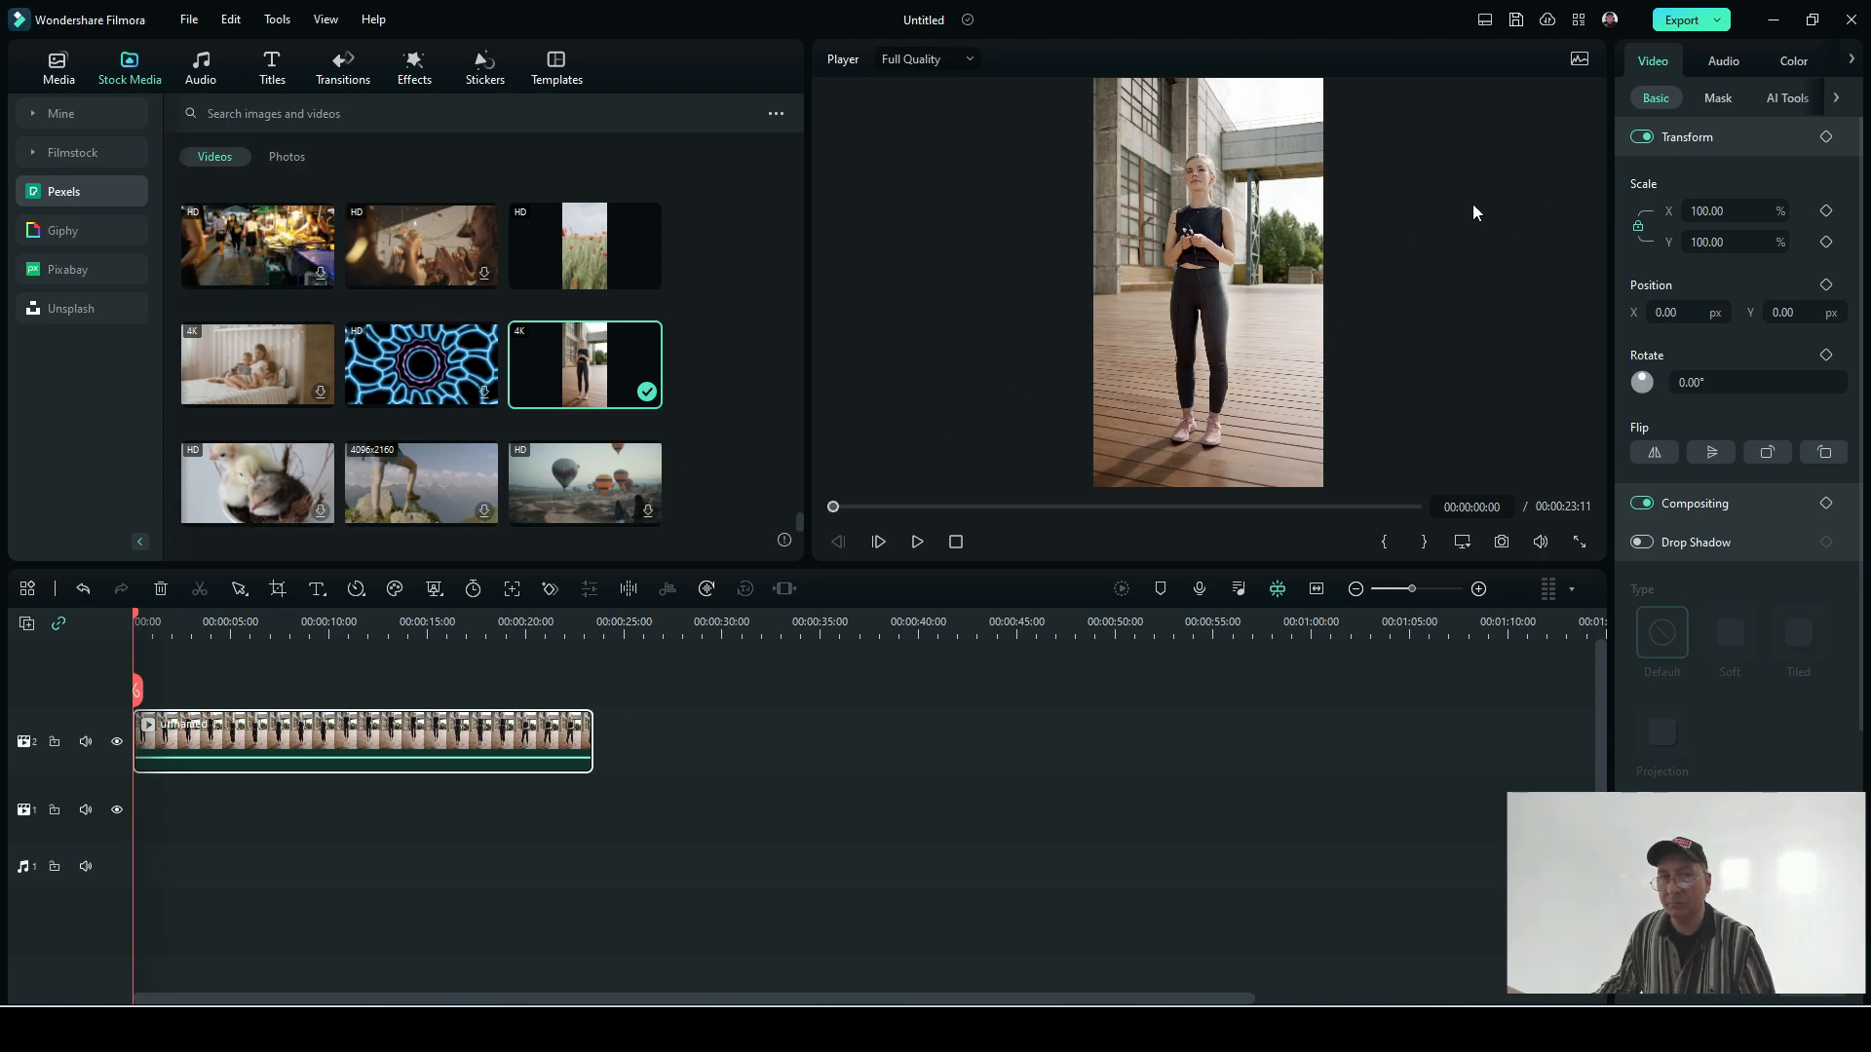
Step: Remove the woman clip's background with AI Portrait and scrub through the clip to check the cutout
left_click(1774, 95)
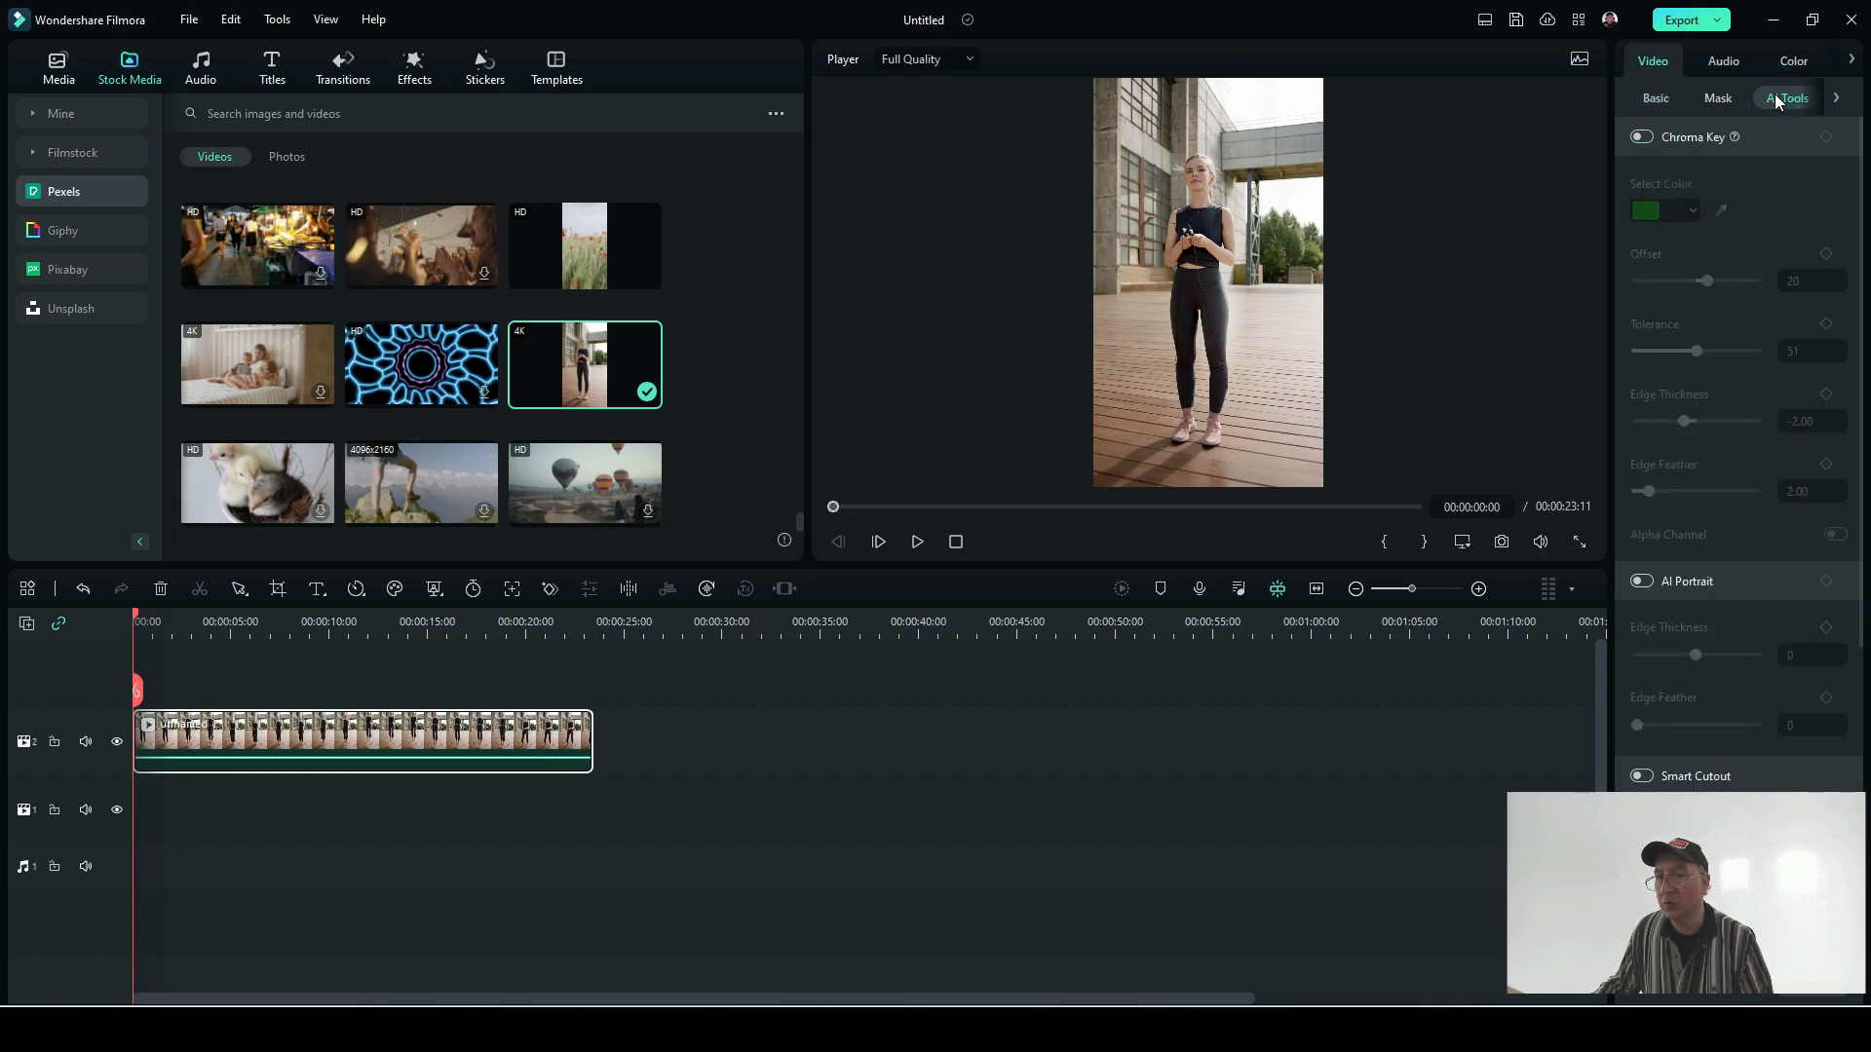
left_click(1642, 581)
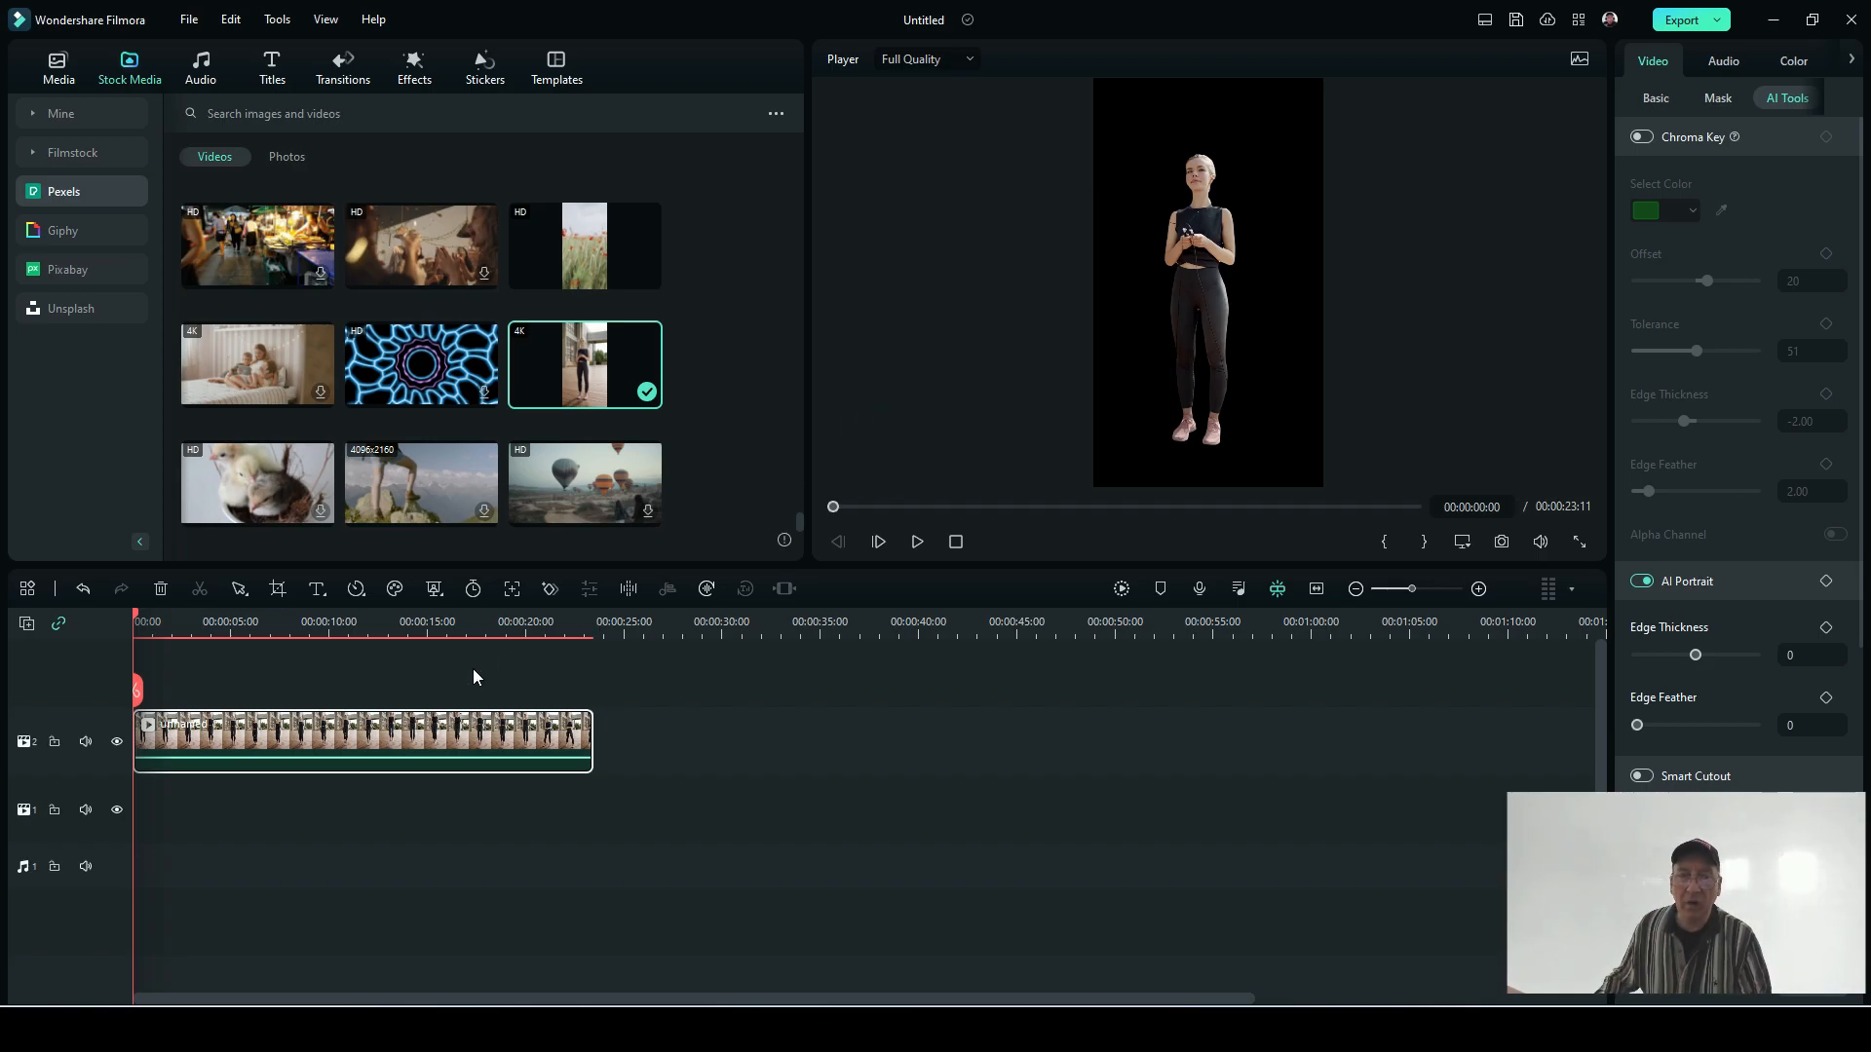
left_click_drag(589, 736, 443, 718)
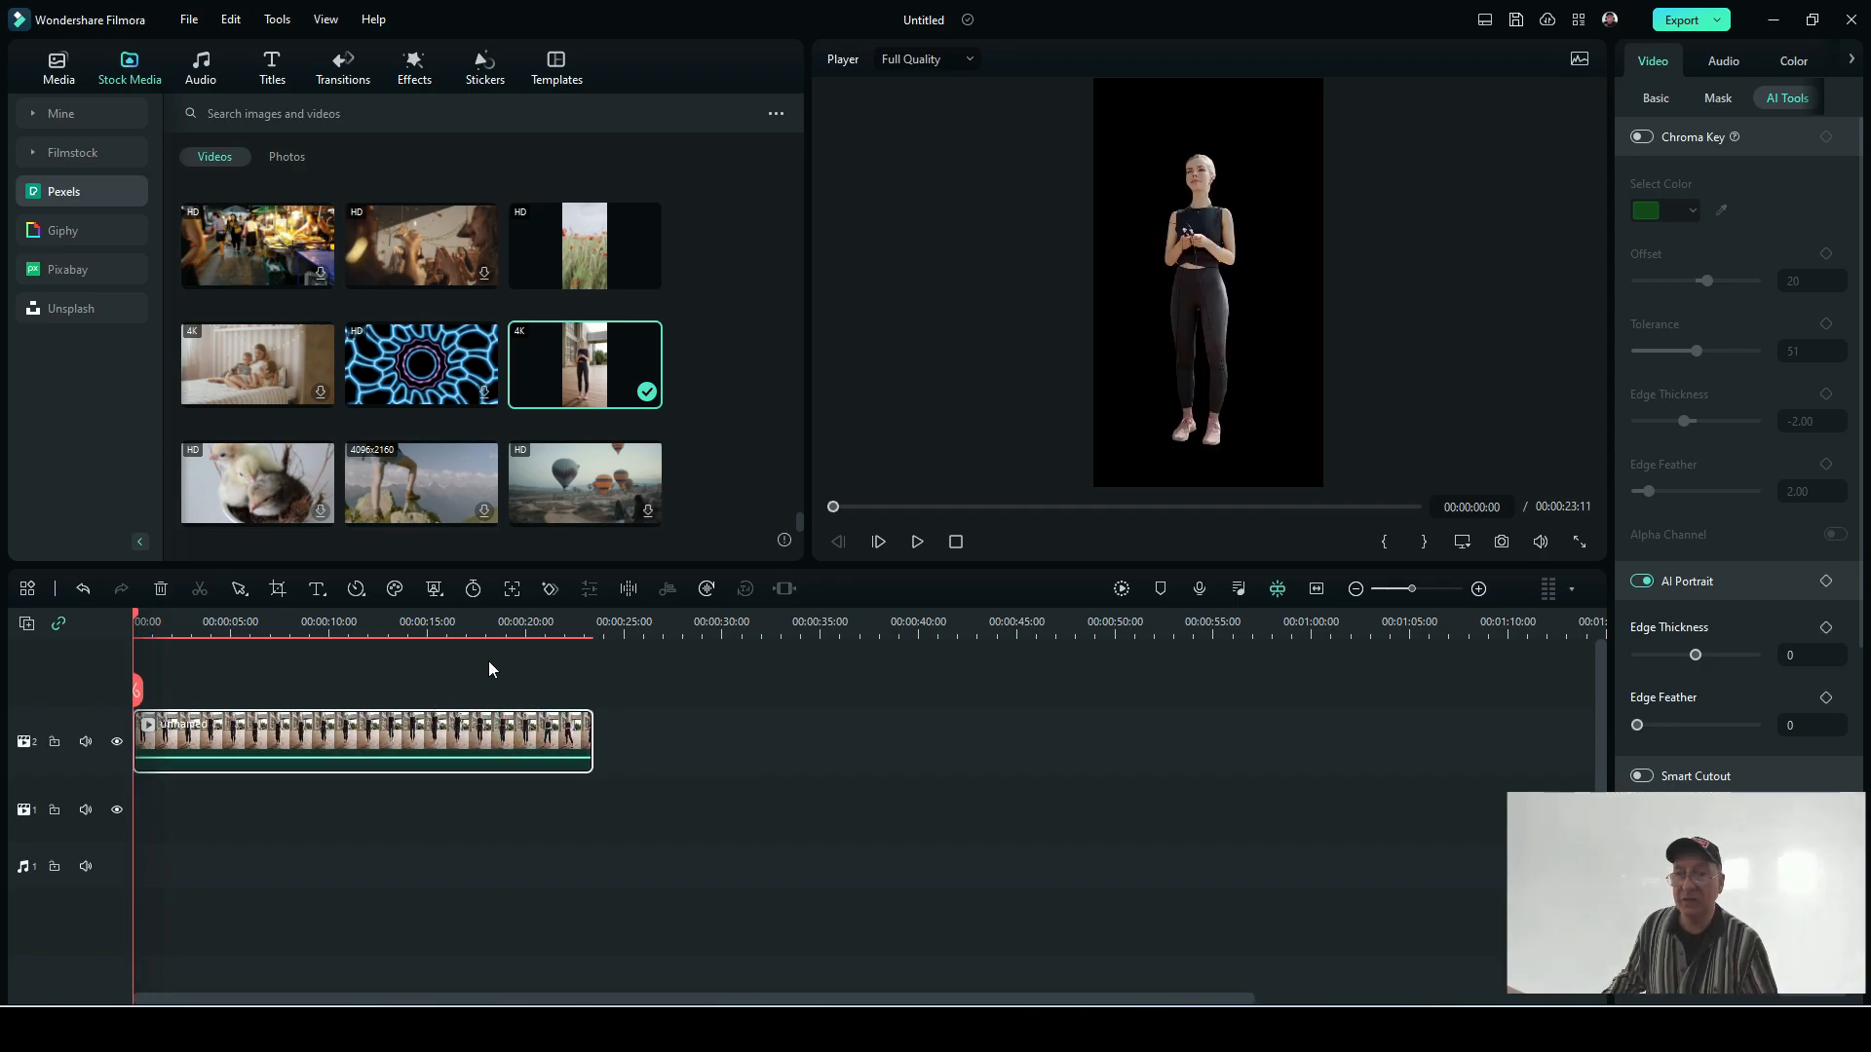
left_click_drag(834, 507, 876, 502)
left_click_drag(1249, 506, 1458, 537)
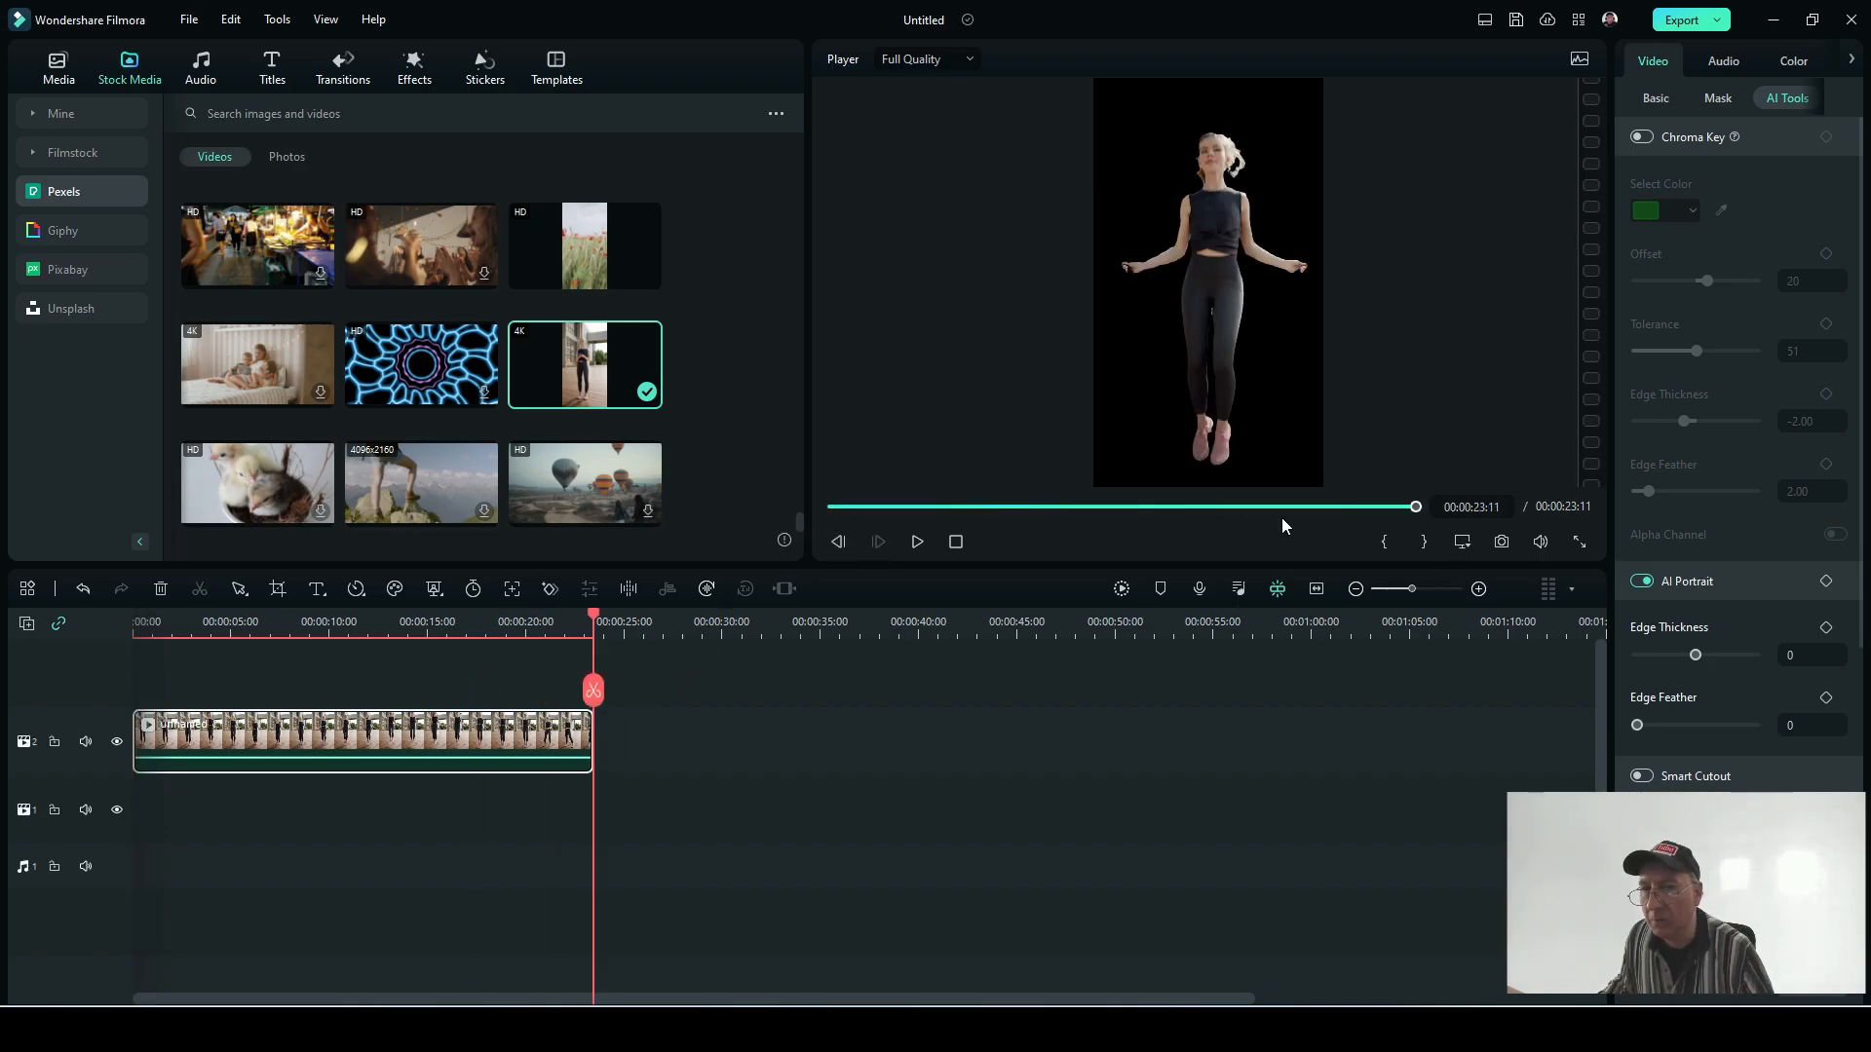
left_click(1127, 507)
left_click_drag(1086, 524, 740, 505)
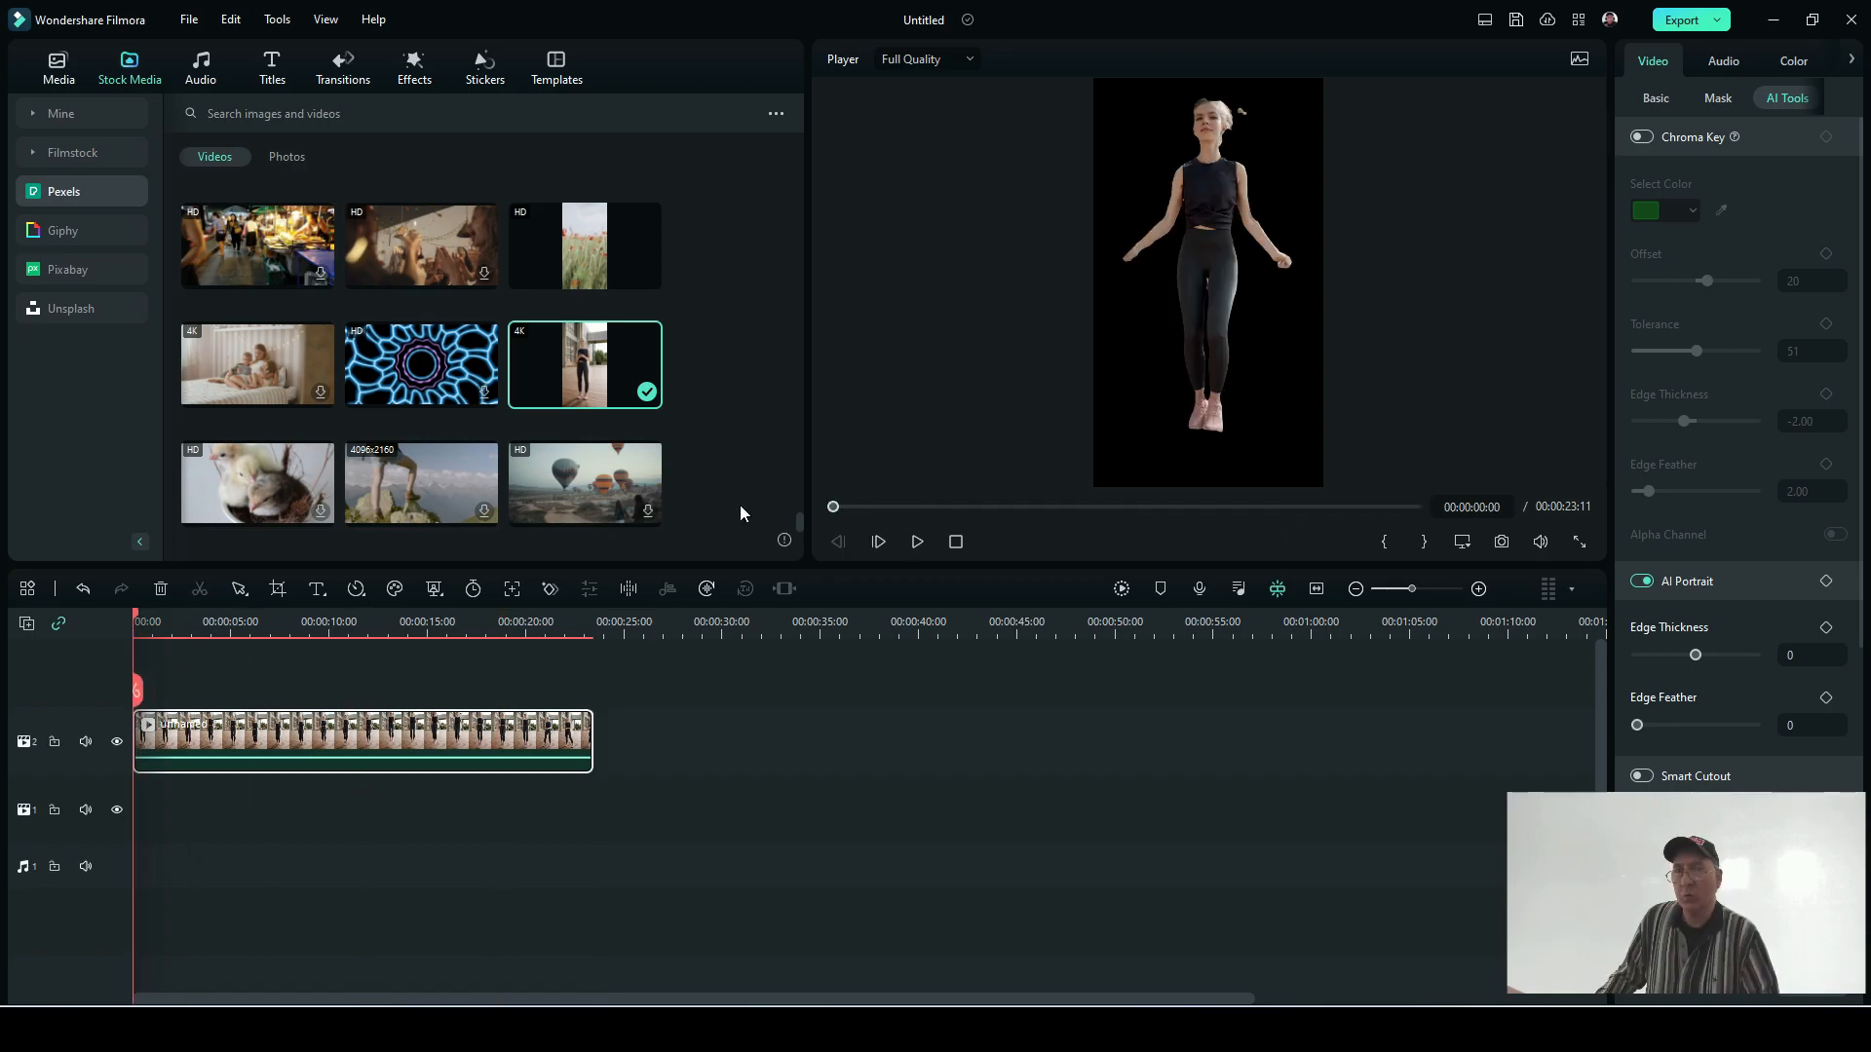
left_click(407, 703)
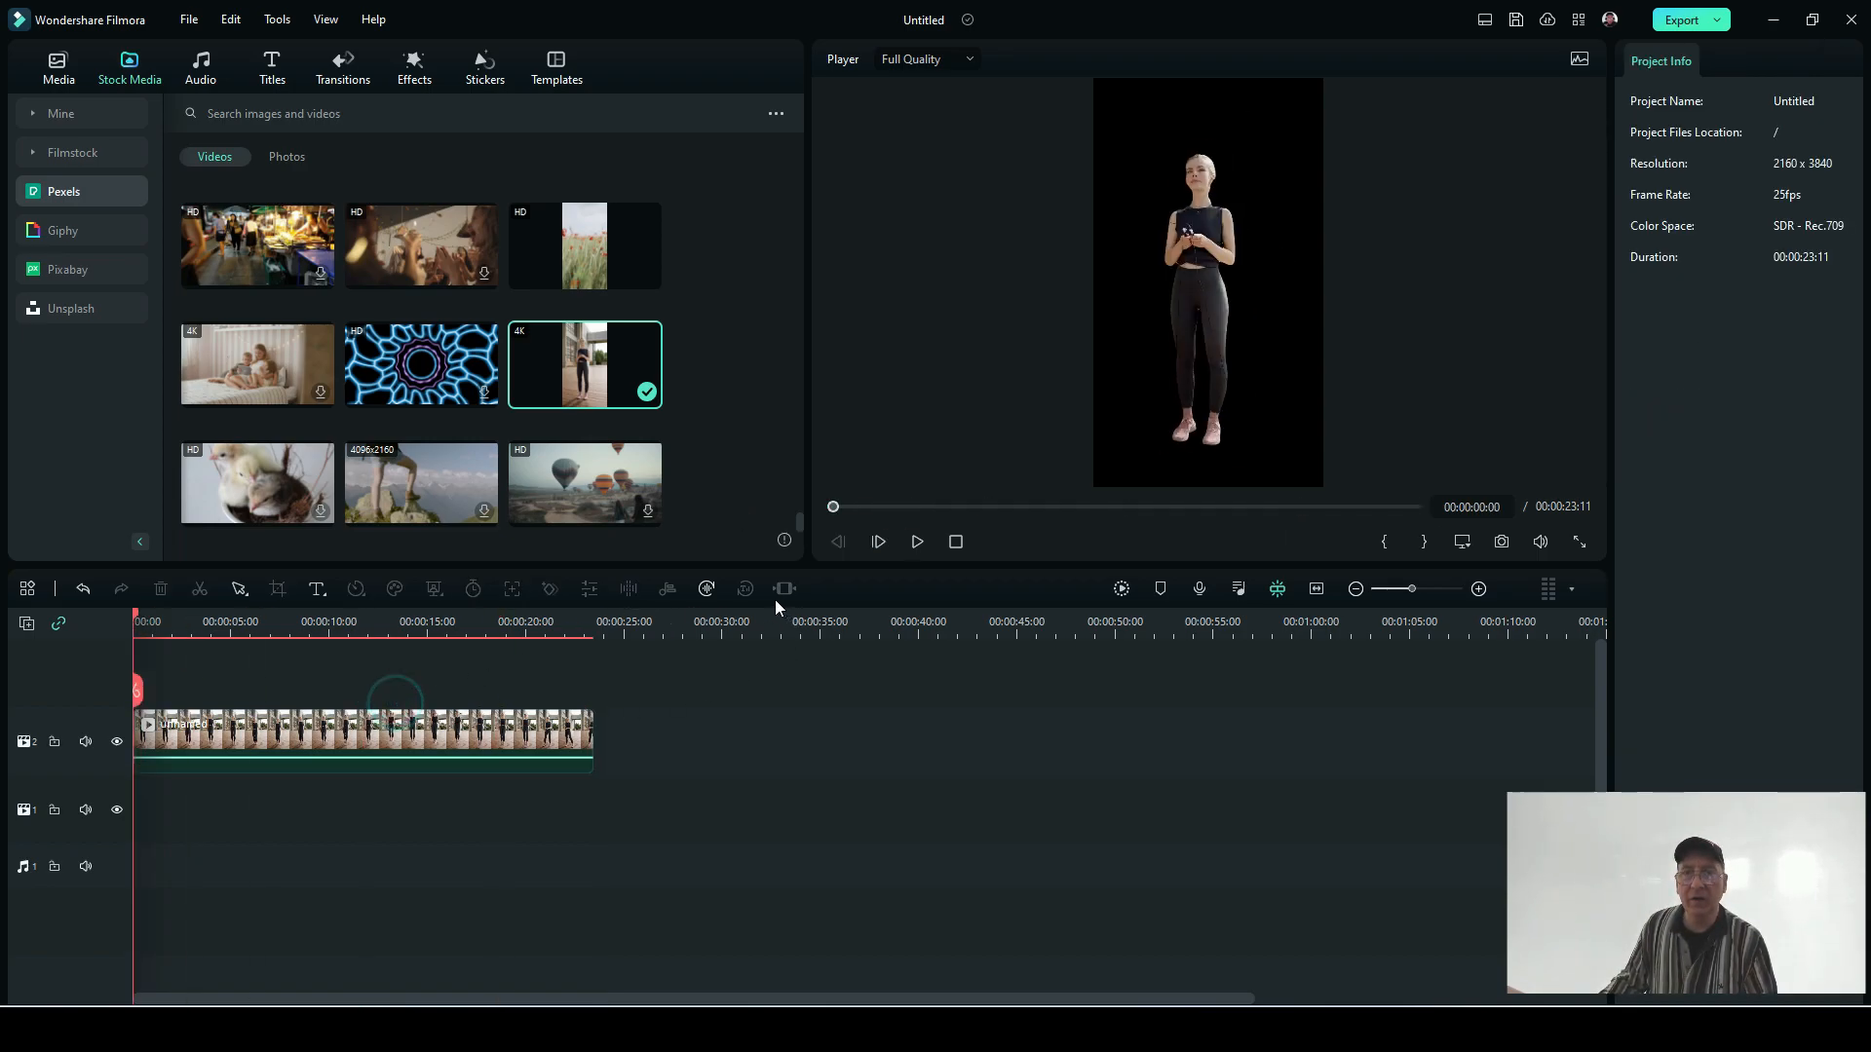
Step: Place the poppy field stock video twice in a row on video track 1, beneath the woman clip
left_click_drag(587, 237, 149, 862)
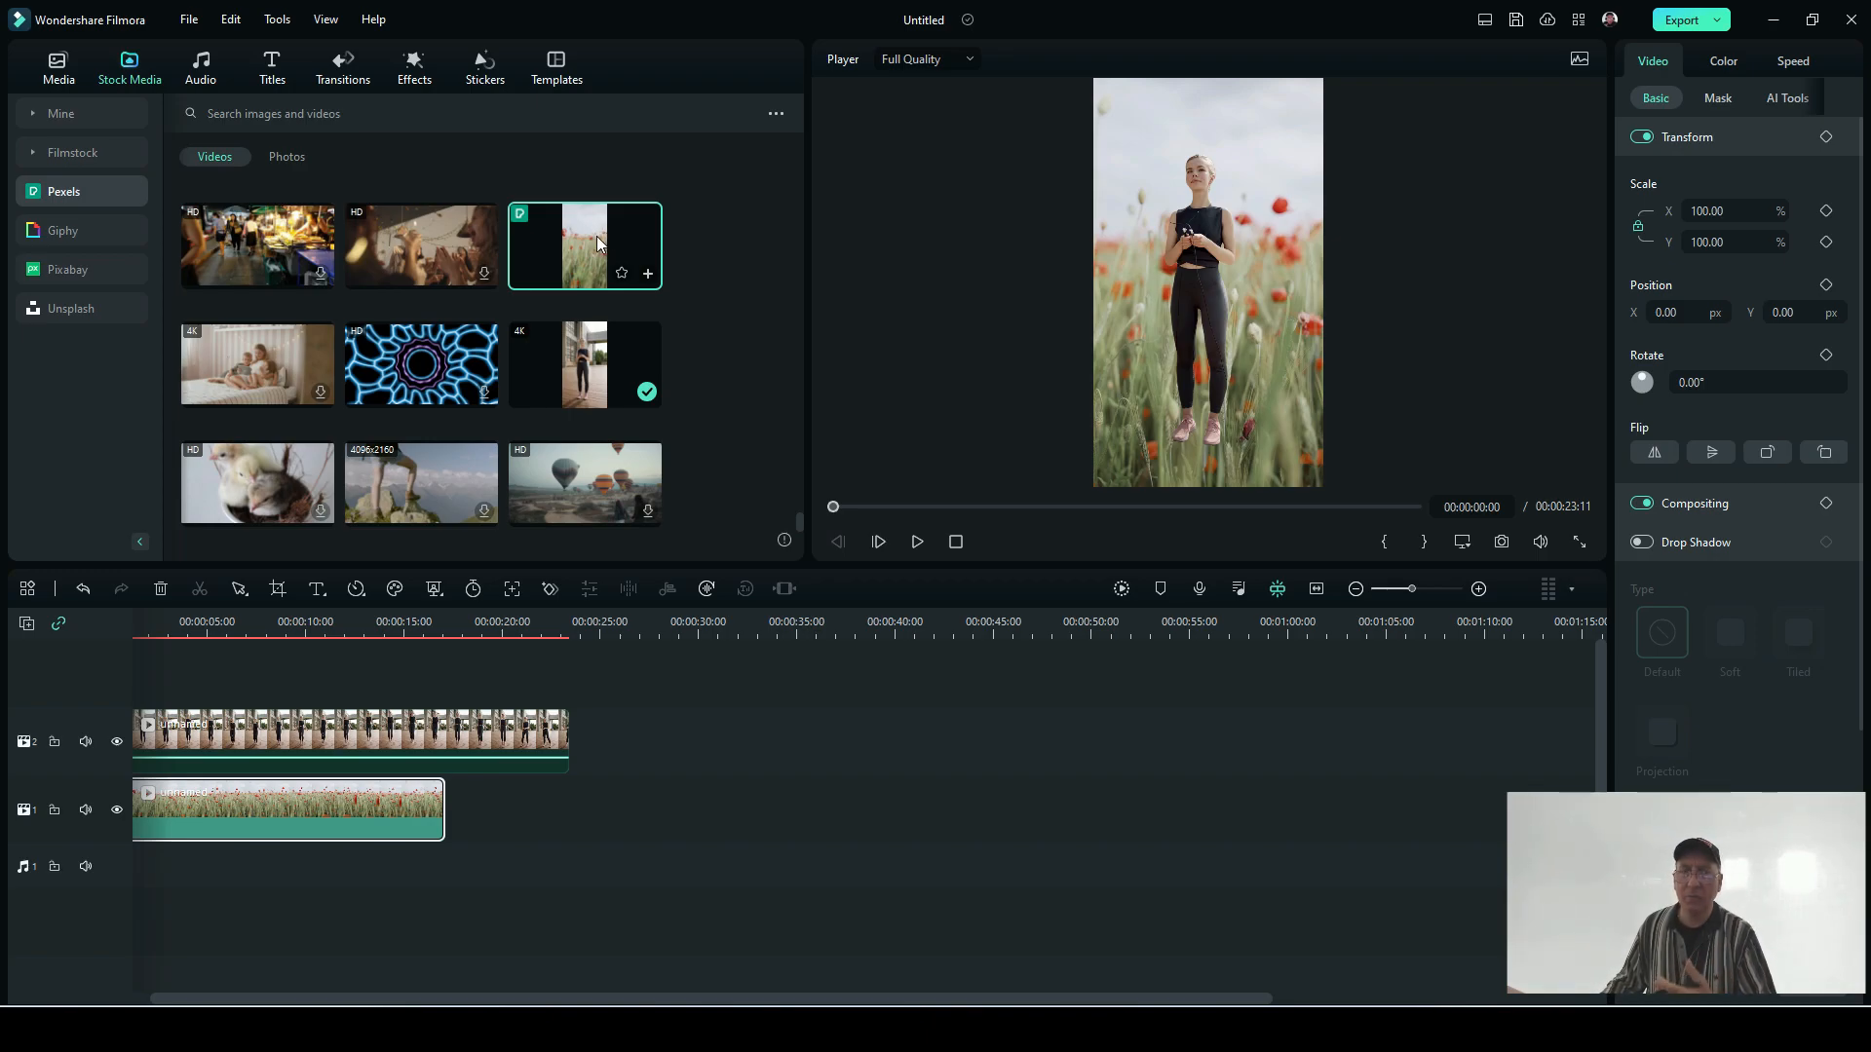
left_click_drag(597, 238, 567, 758)
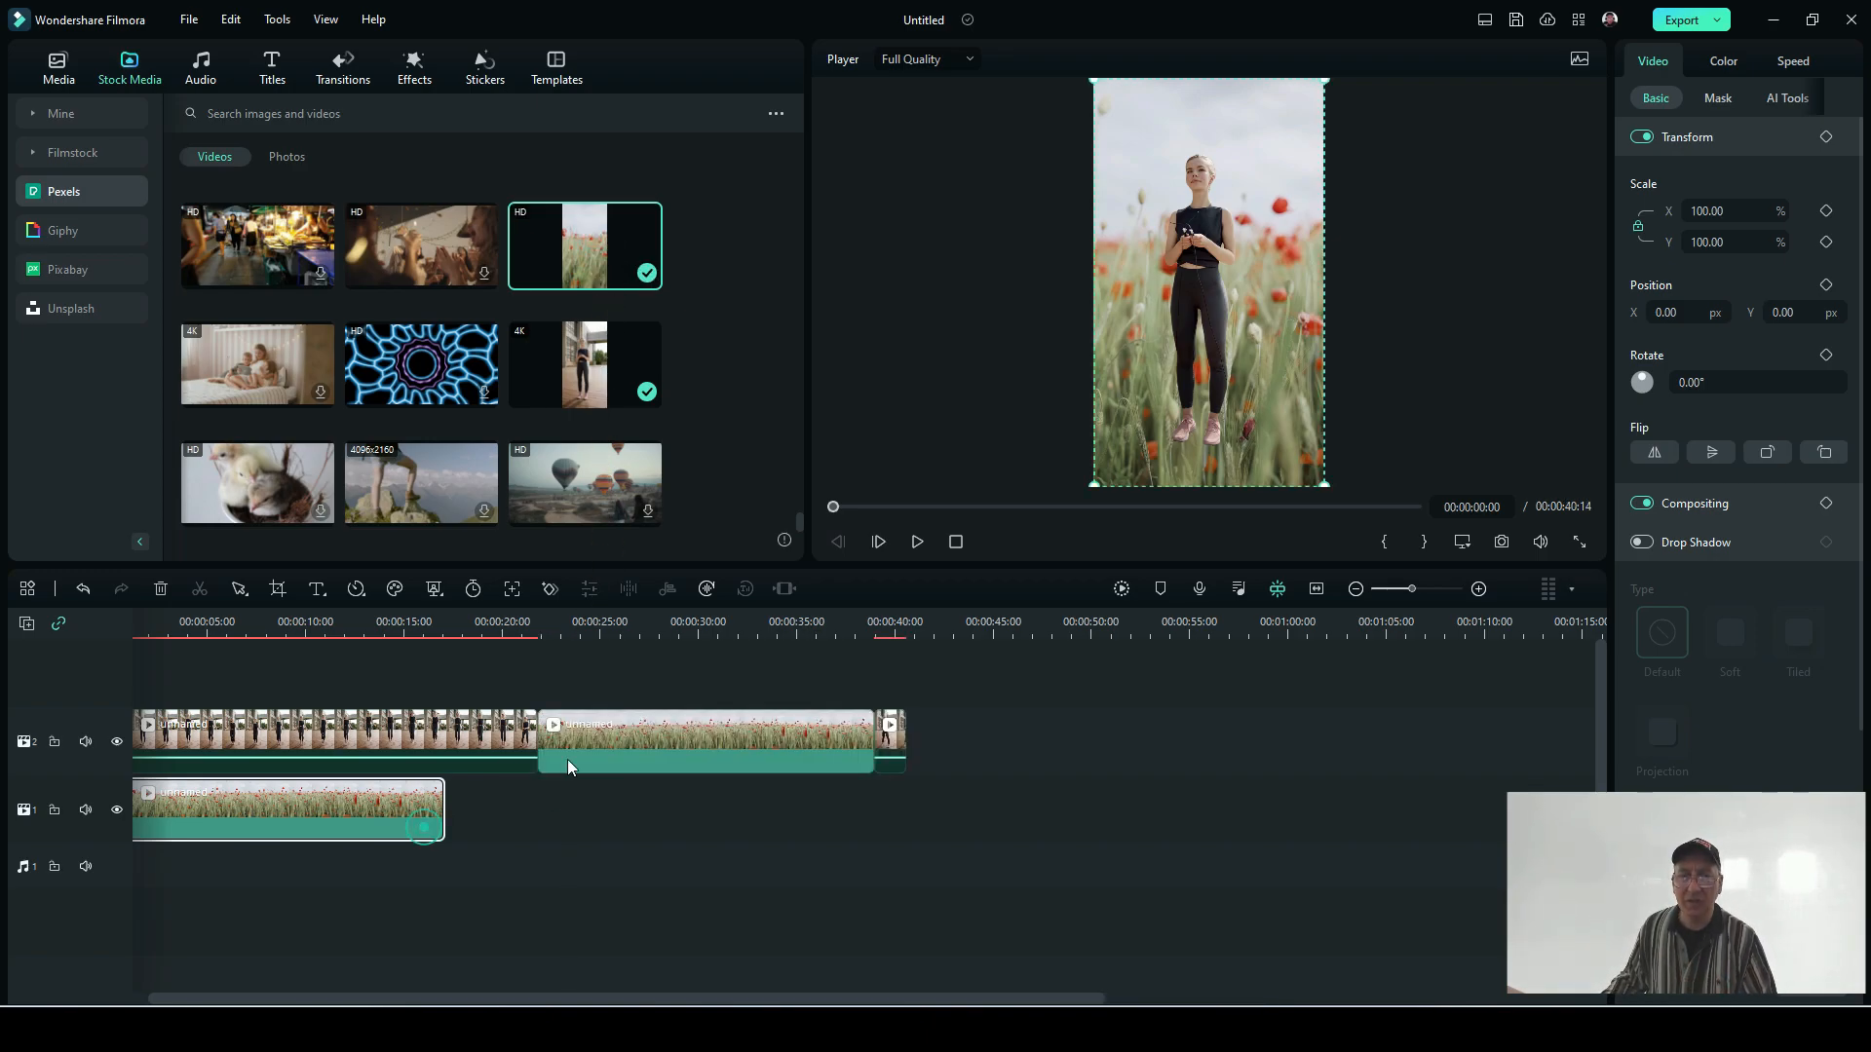
left_click(85, 590)
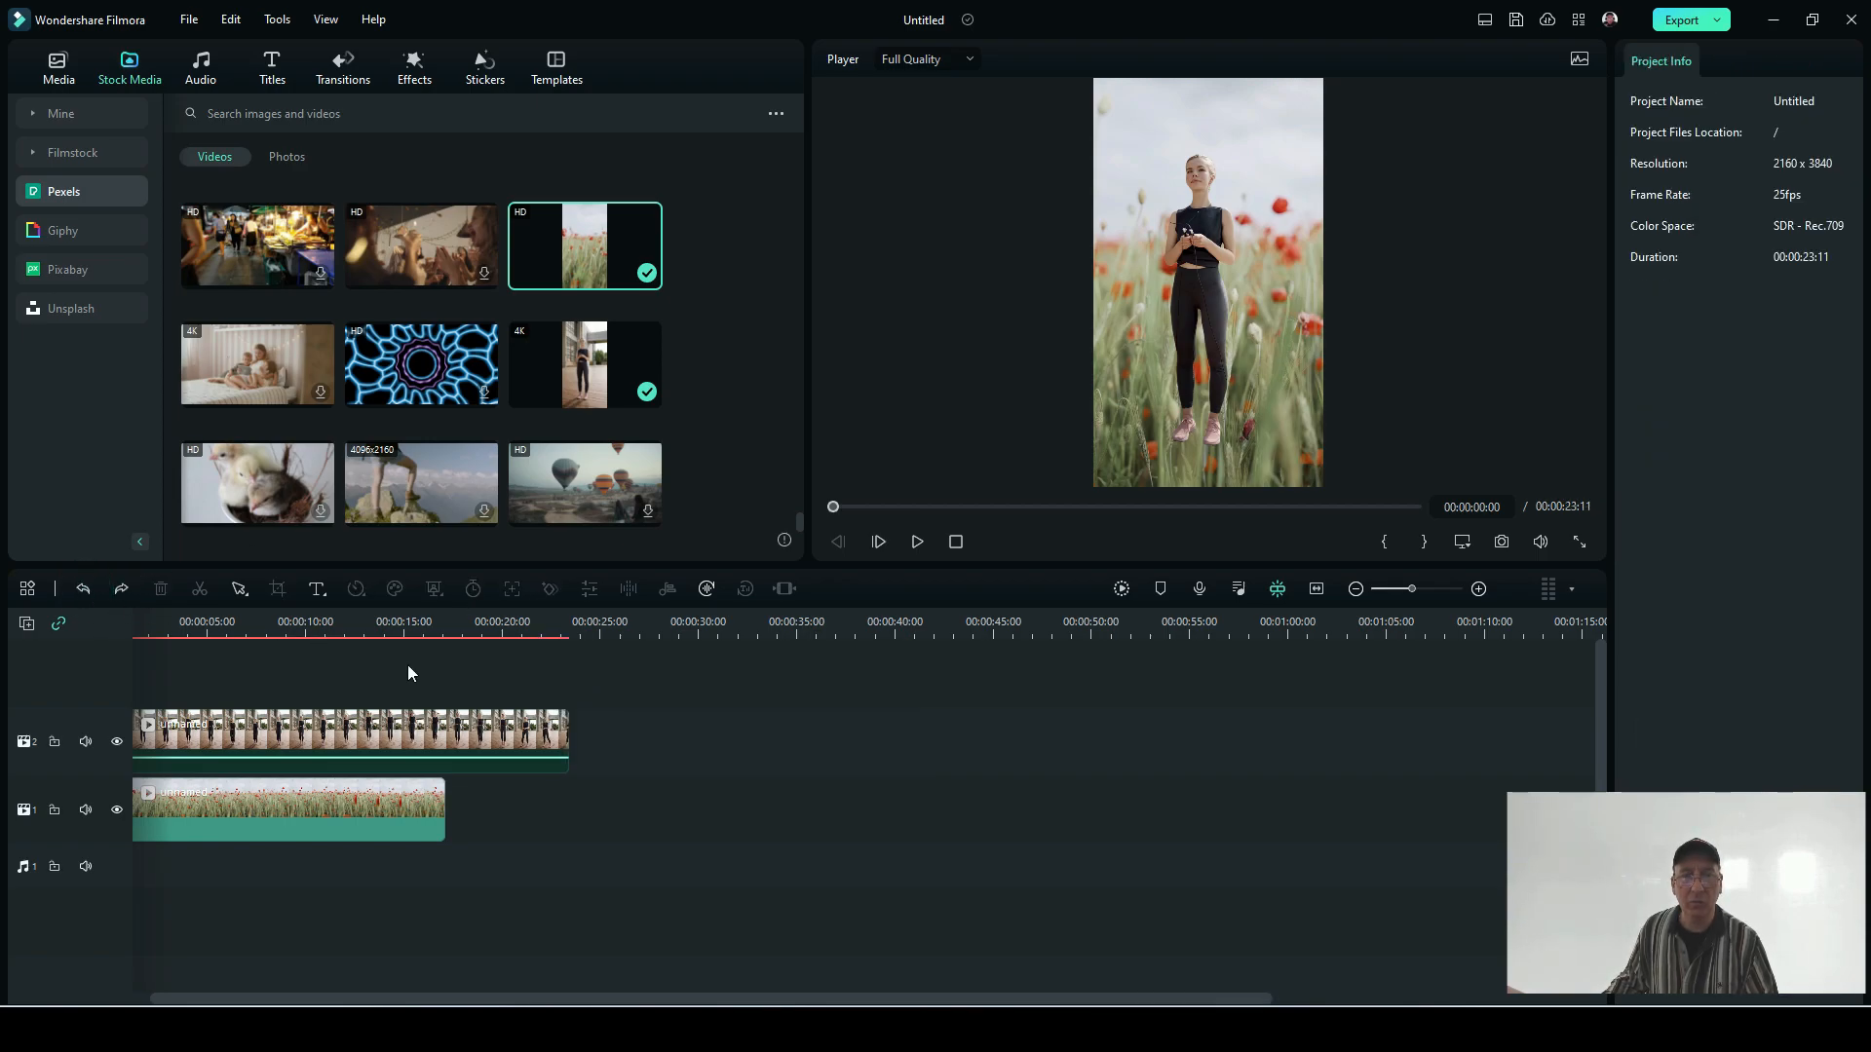
left_click_drag(581, 220, 469, 791)
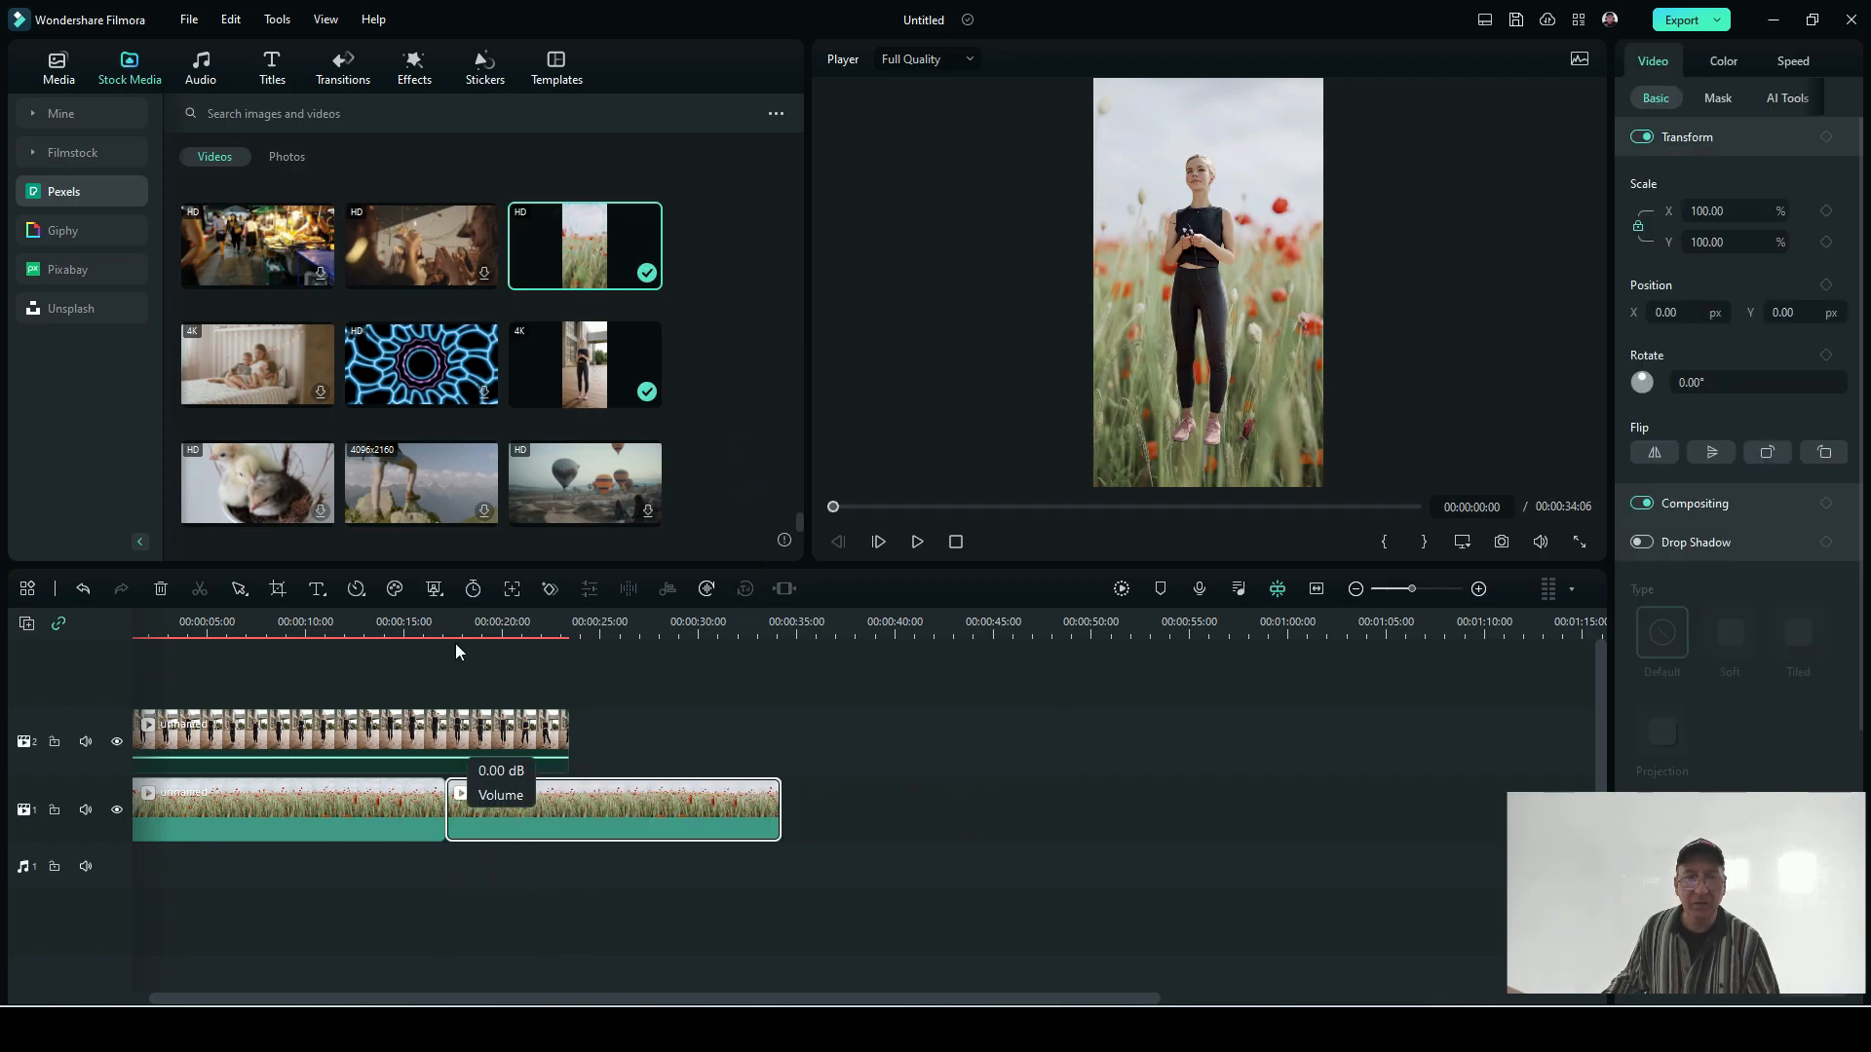
Step: Split the second poppy field clip at 00:00:23:03, near the end of the woman clip, and remove the excess part
left_click(565, 618)
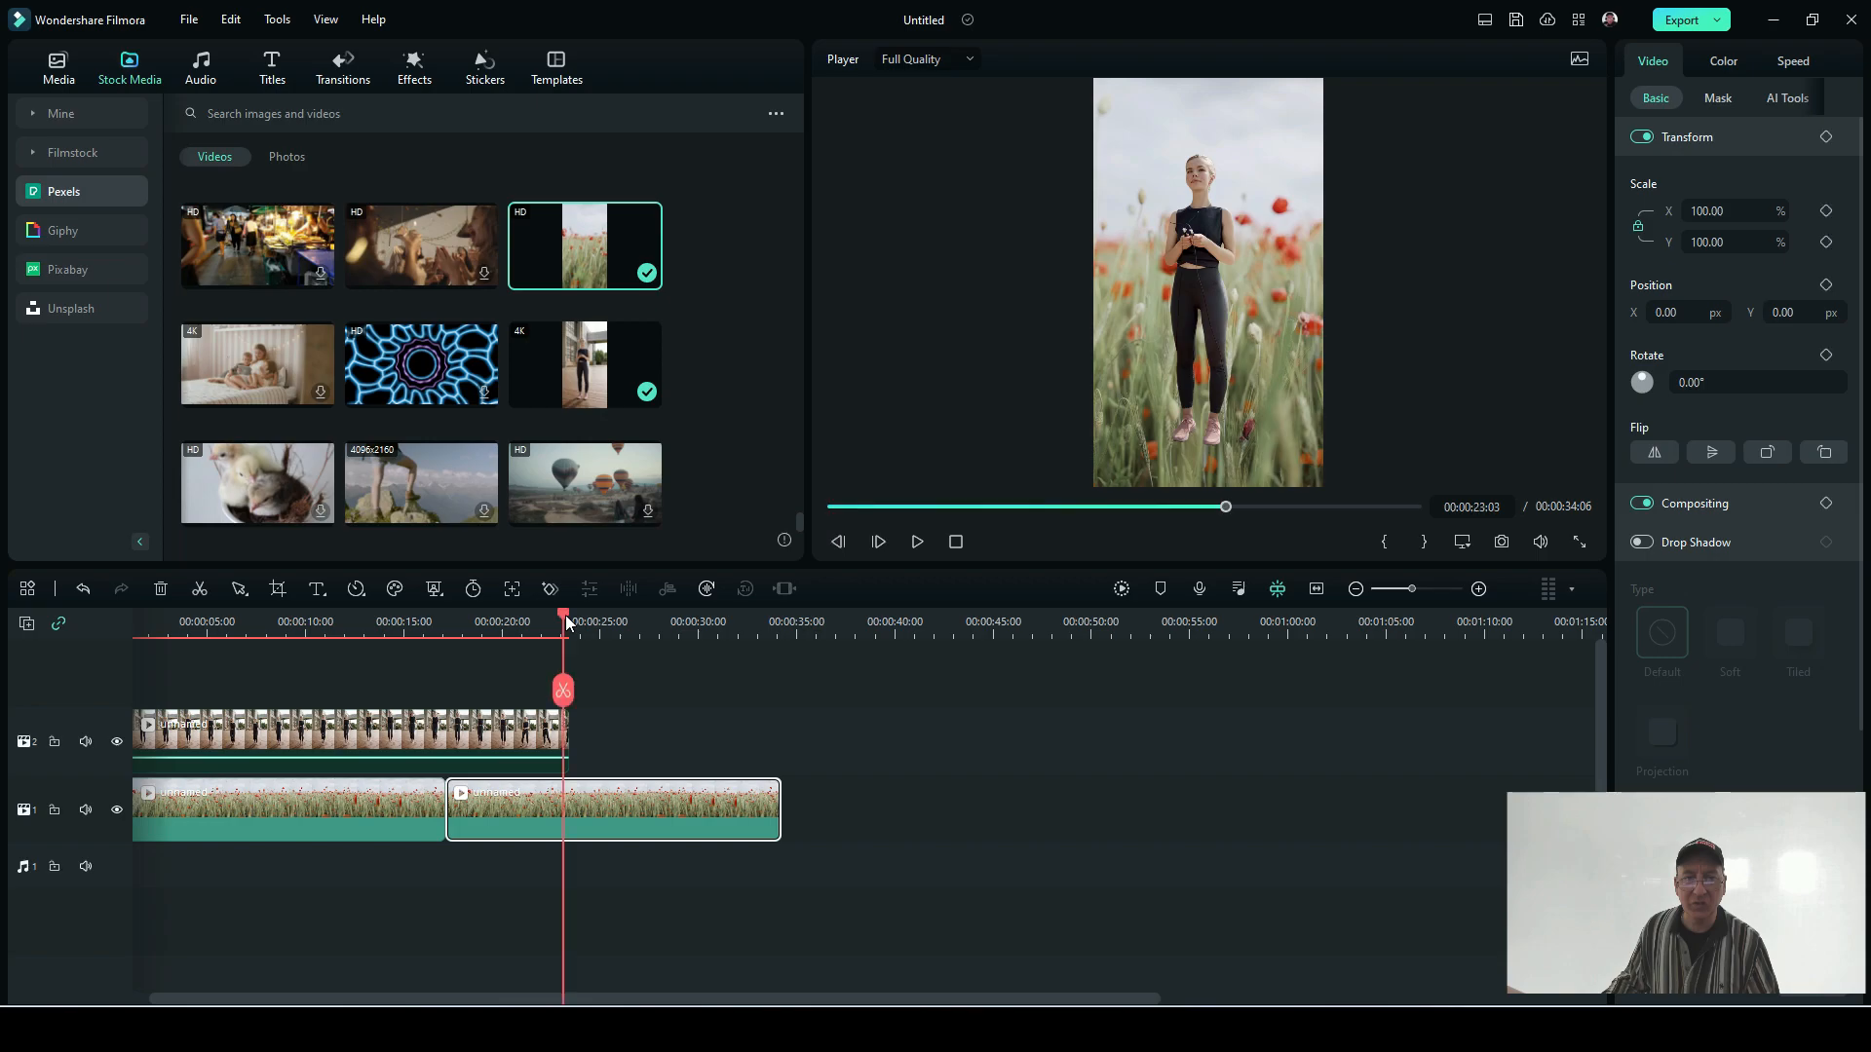
left_click(565, 691)
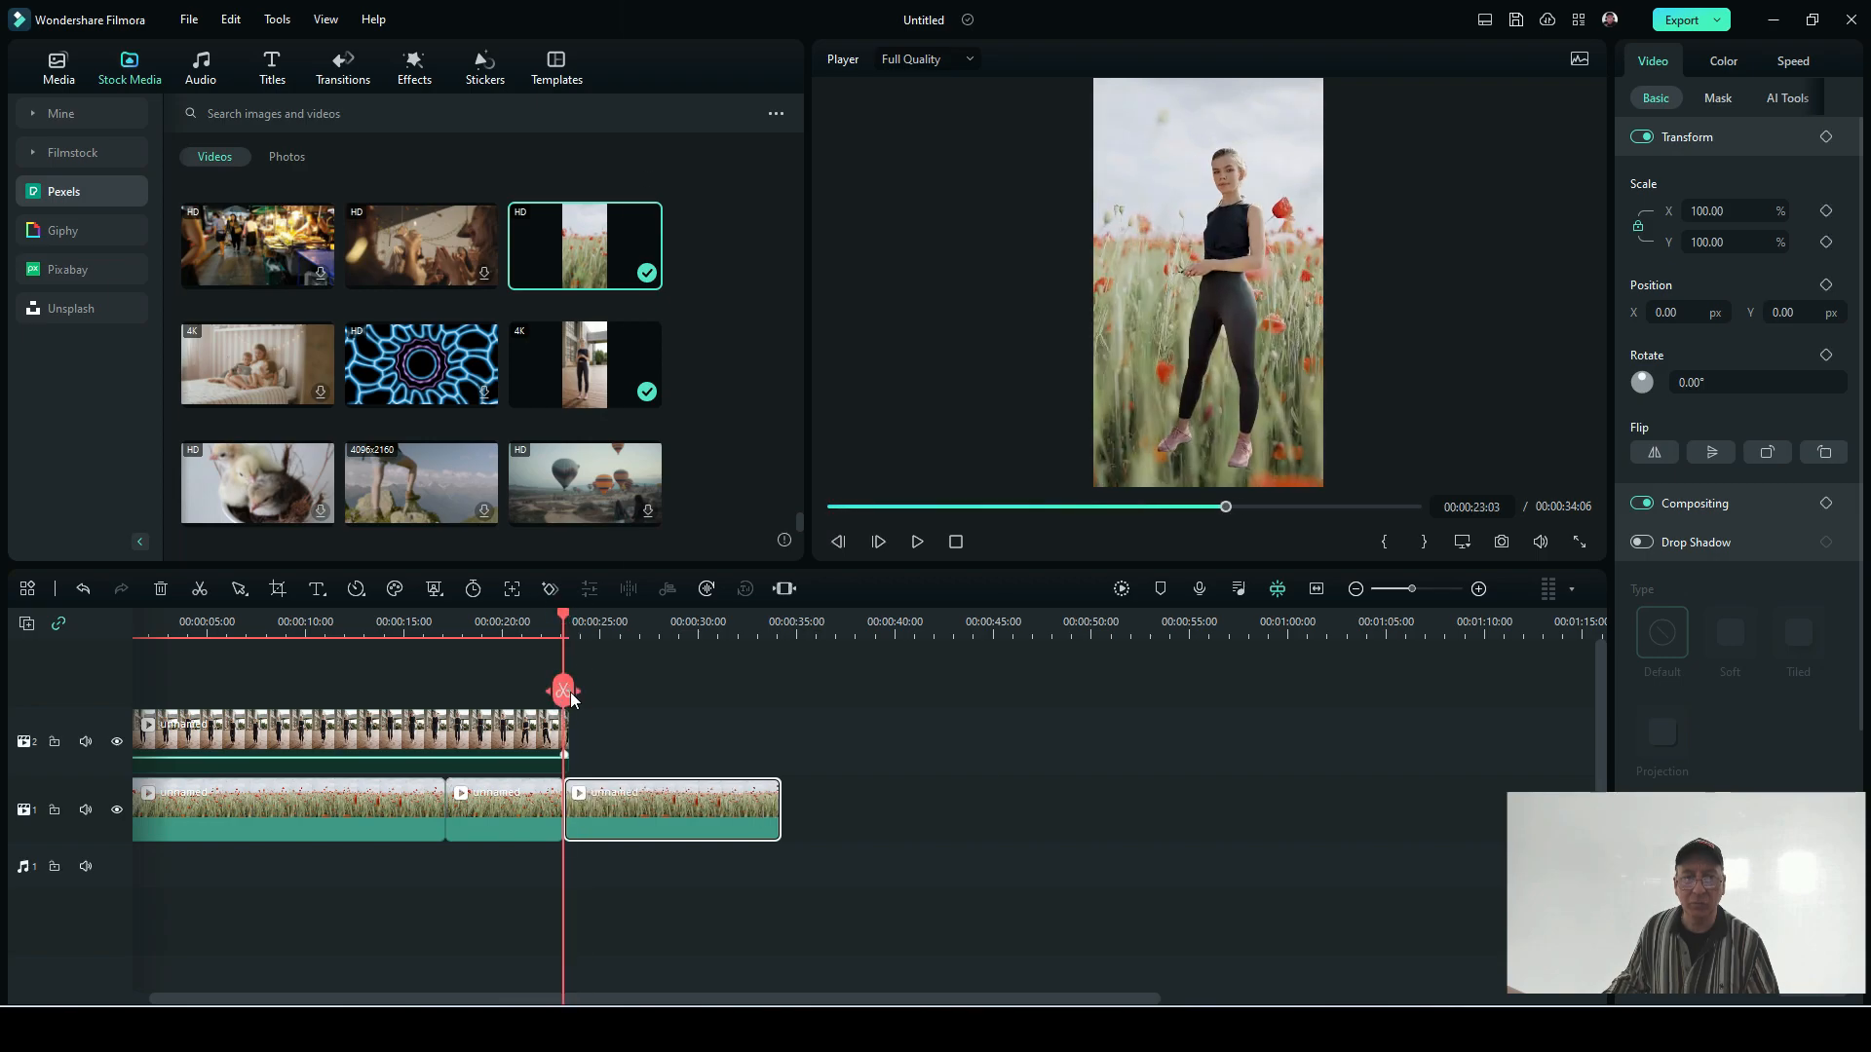
right_click(622, 828)
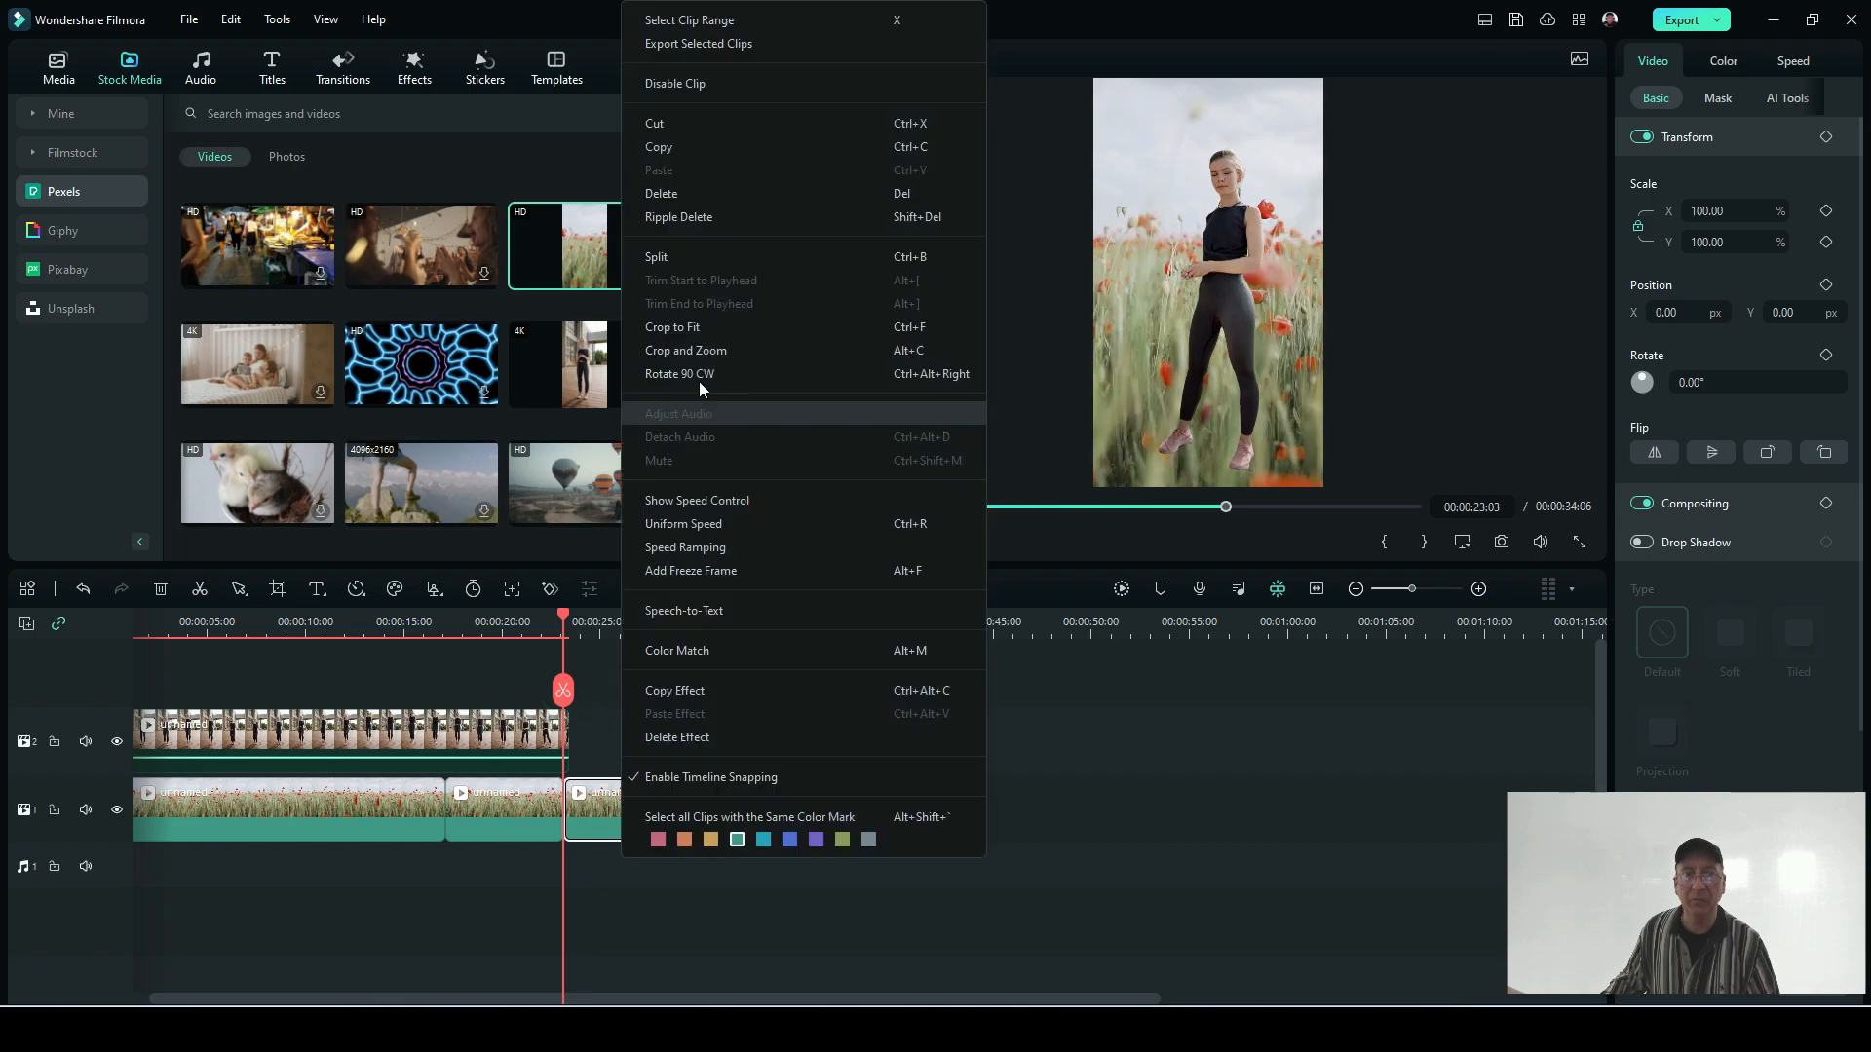
left_click(715, 125)
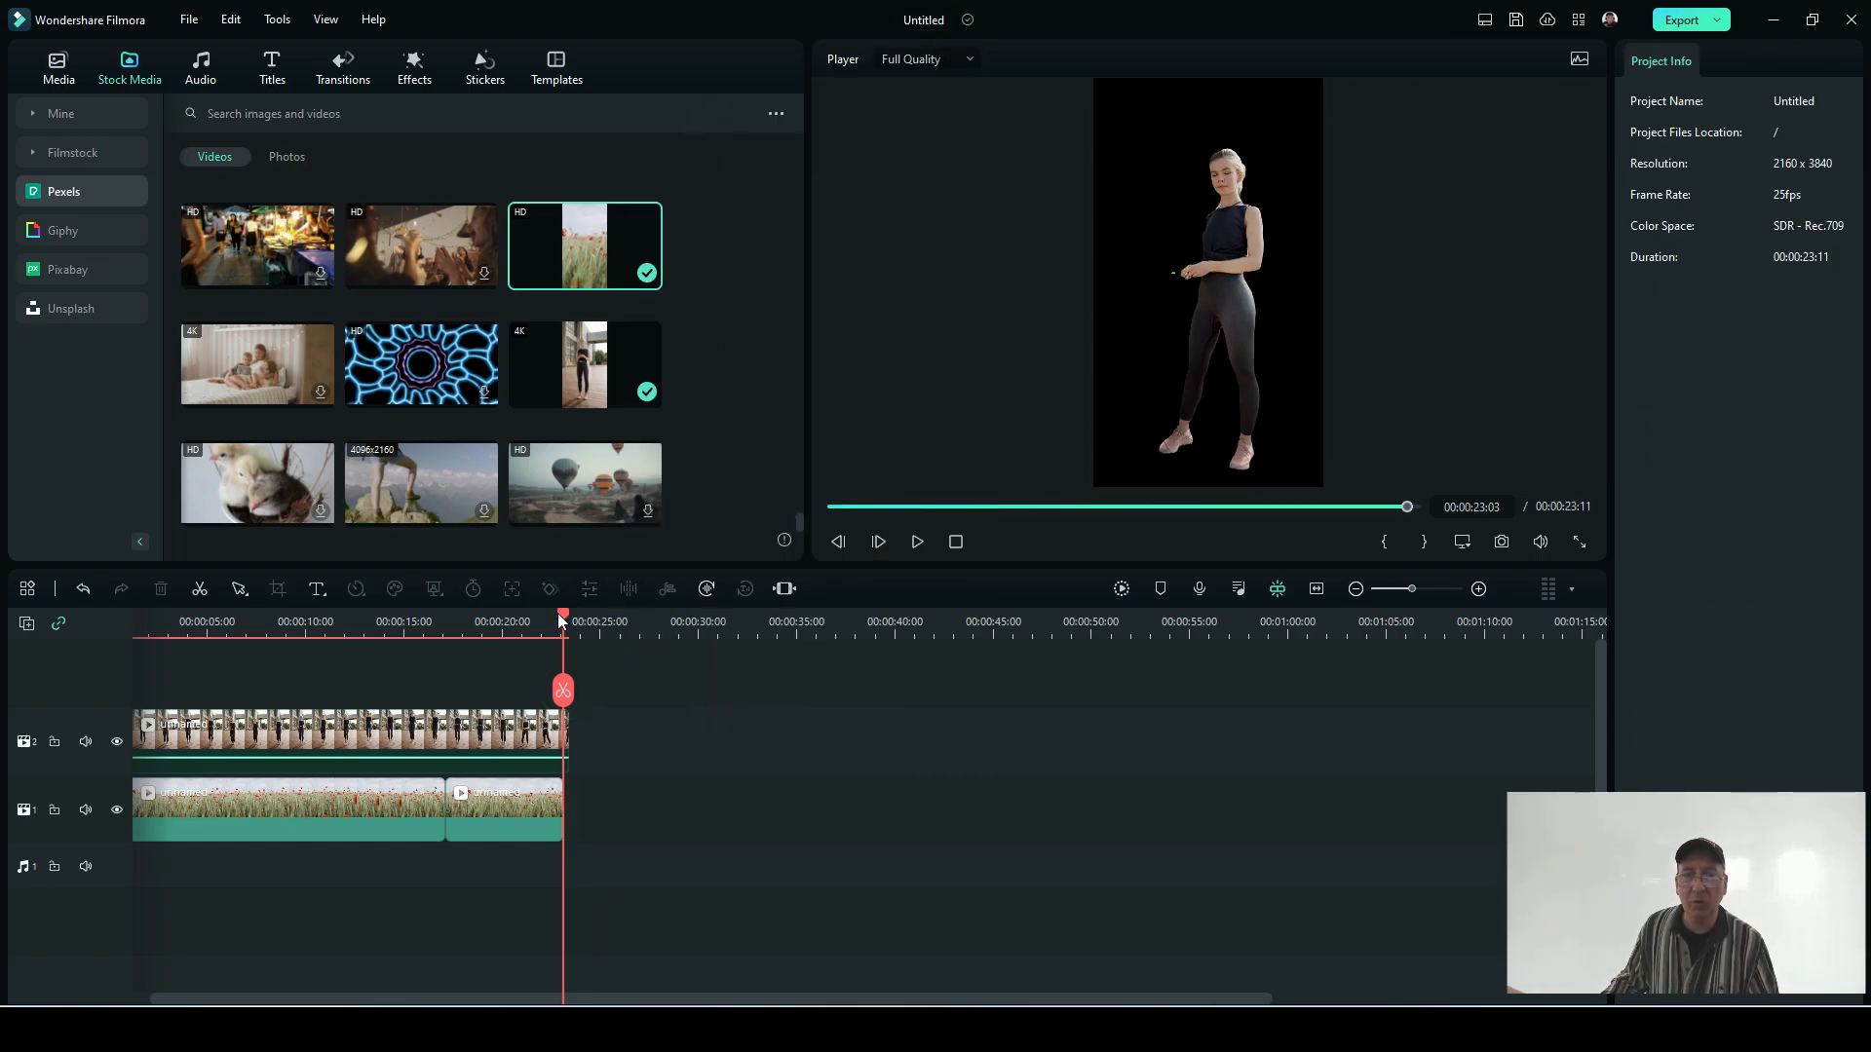
Step: Play the composite from the start of the timeline to check the woman against the poppy field background
left_click_drag(562, 621, 372, 620)
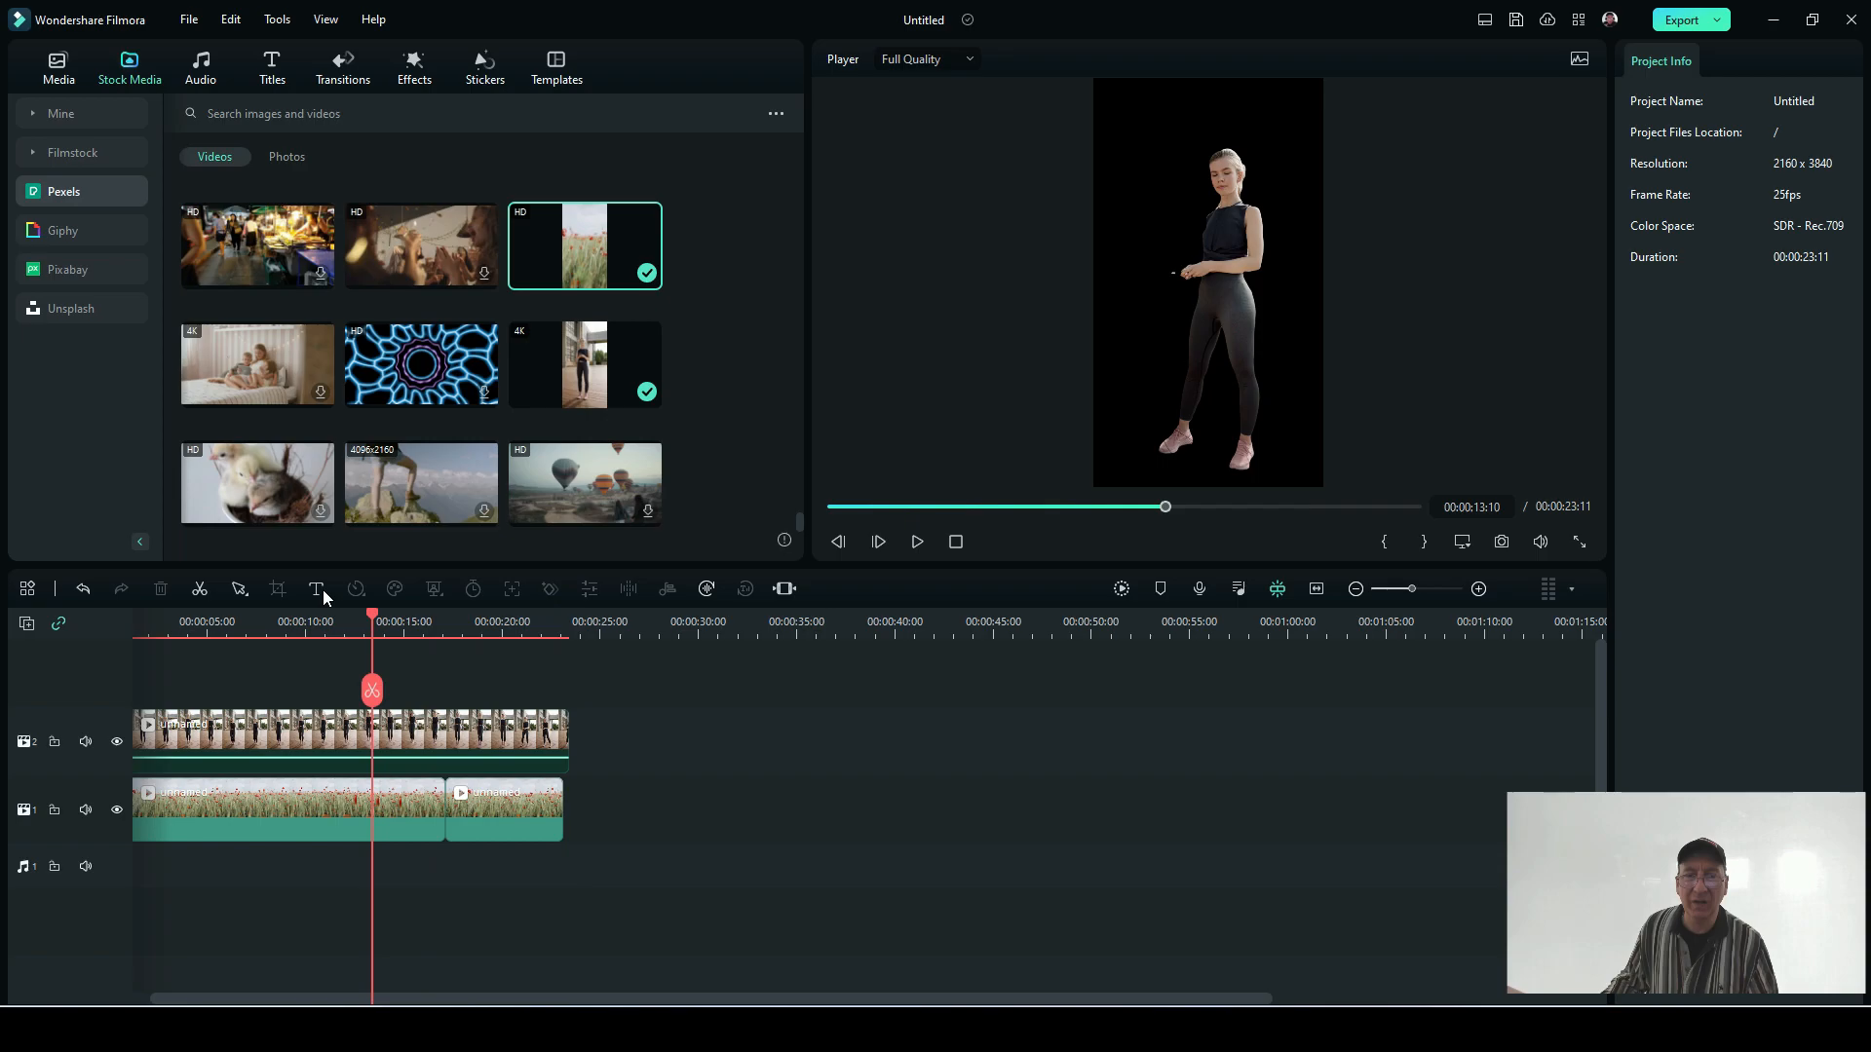
left_click(189, 628)
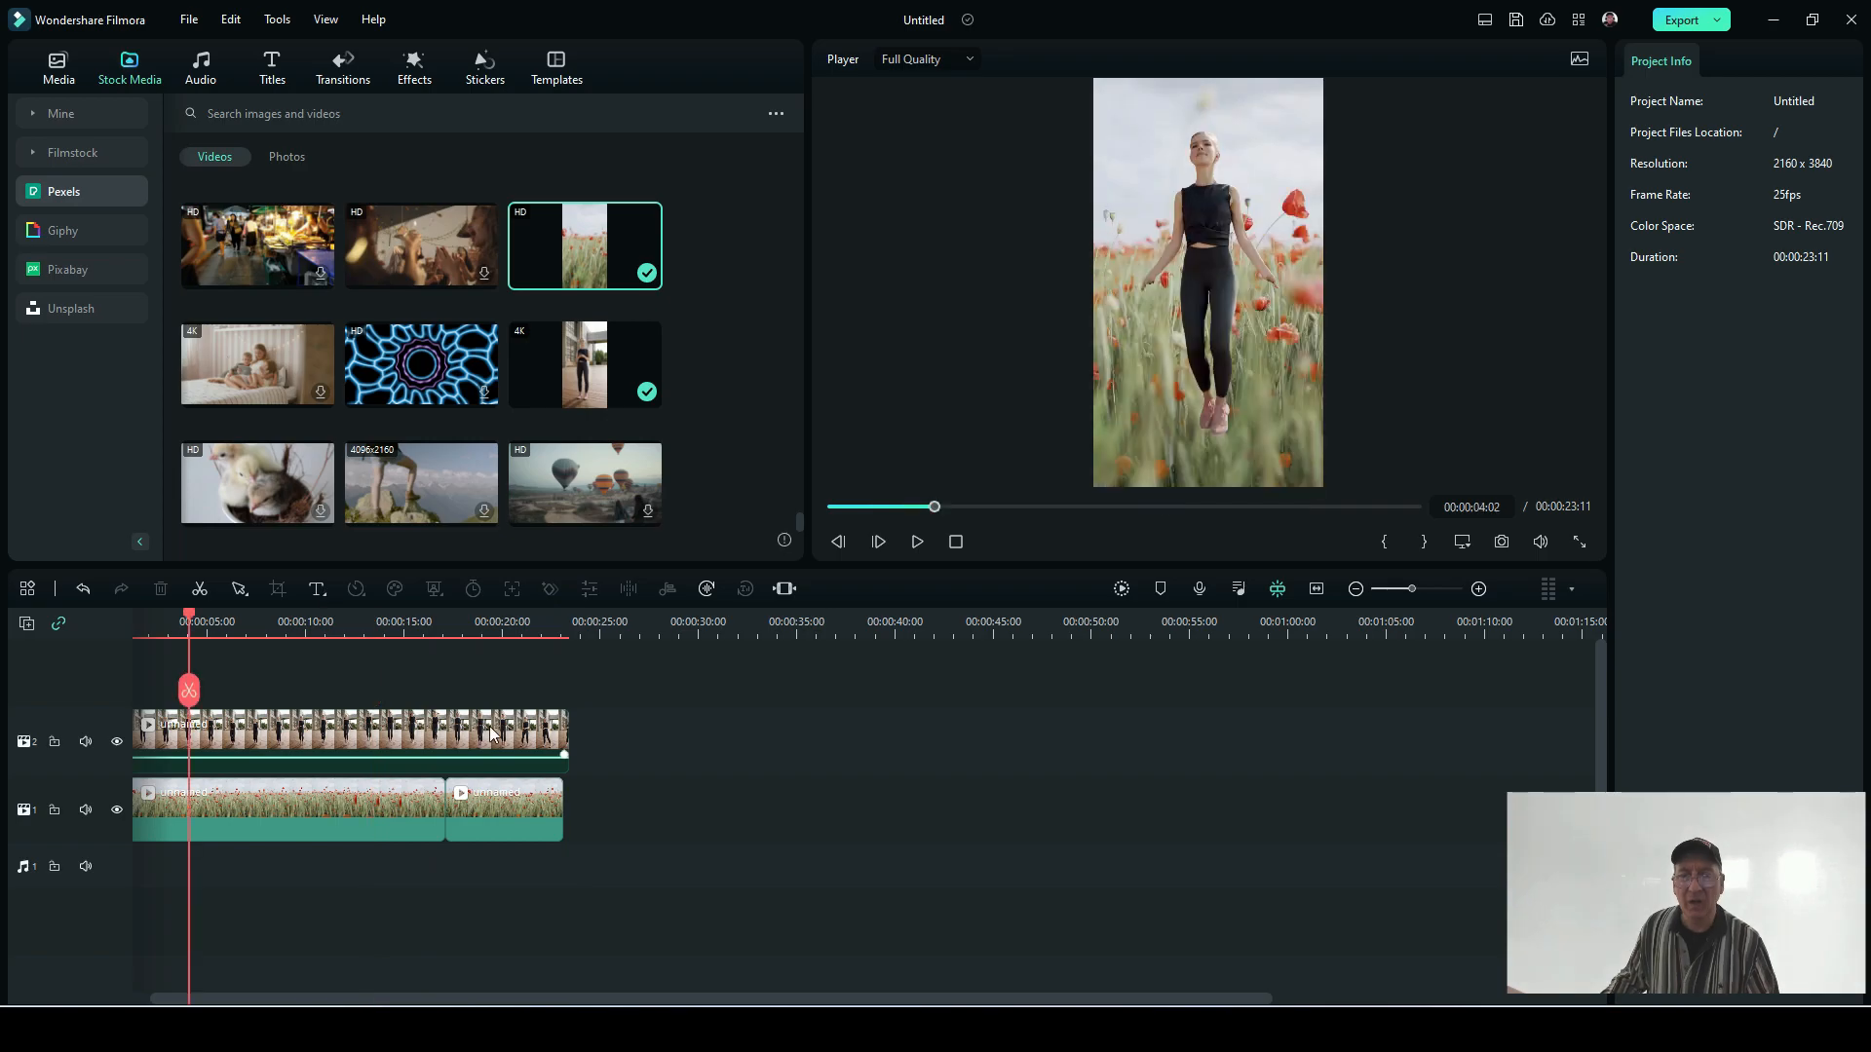
left_click_drag(189, 628, 127, 621)
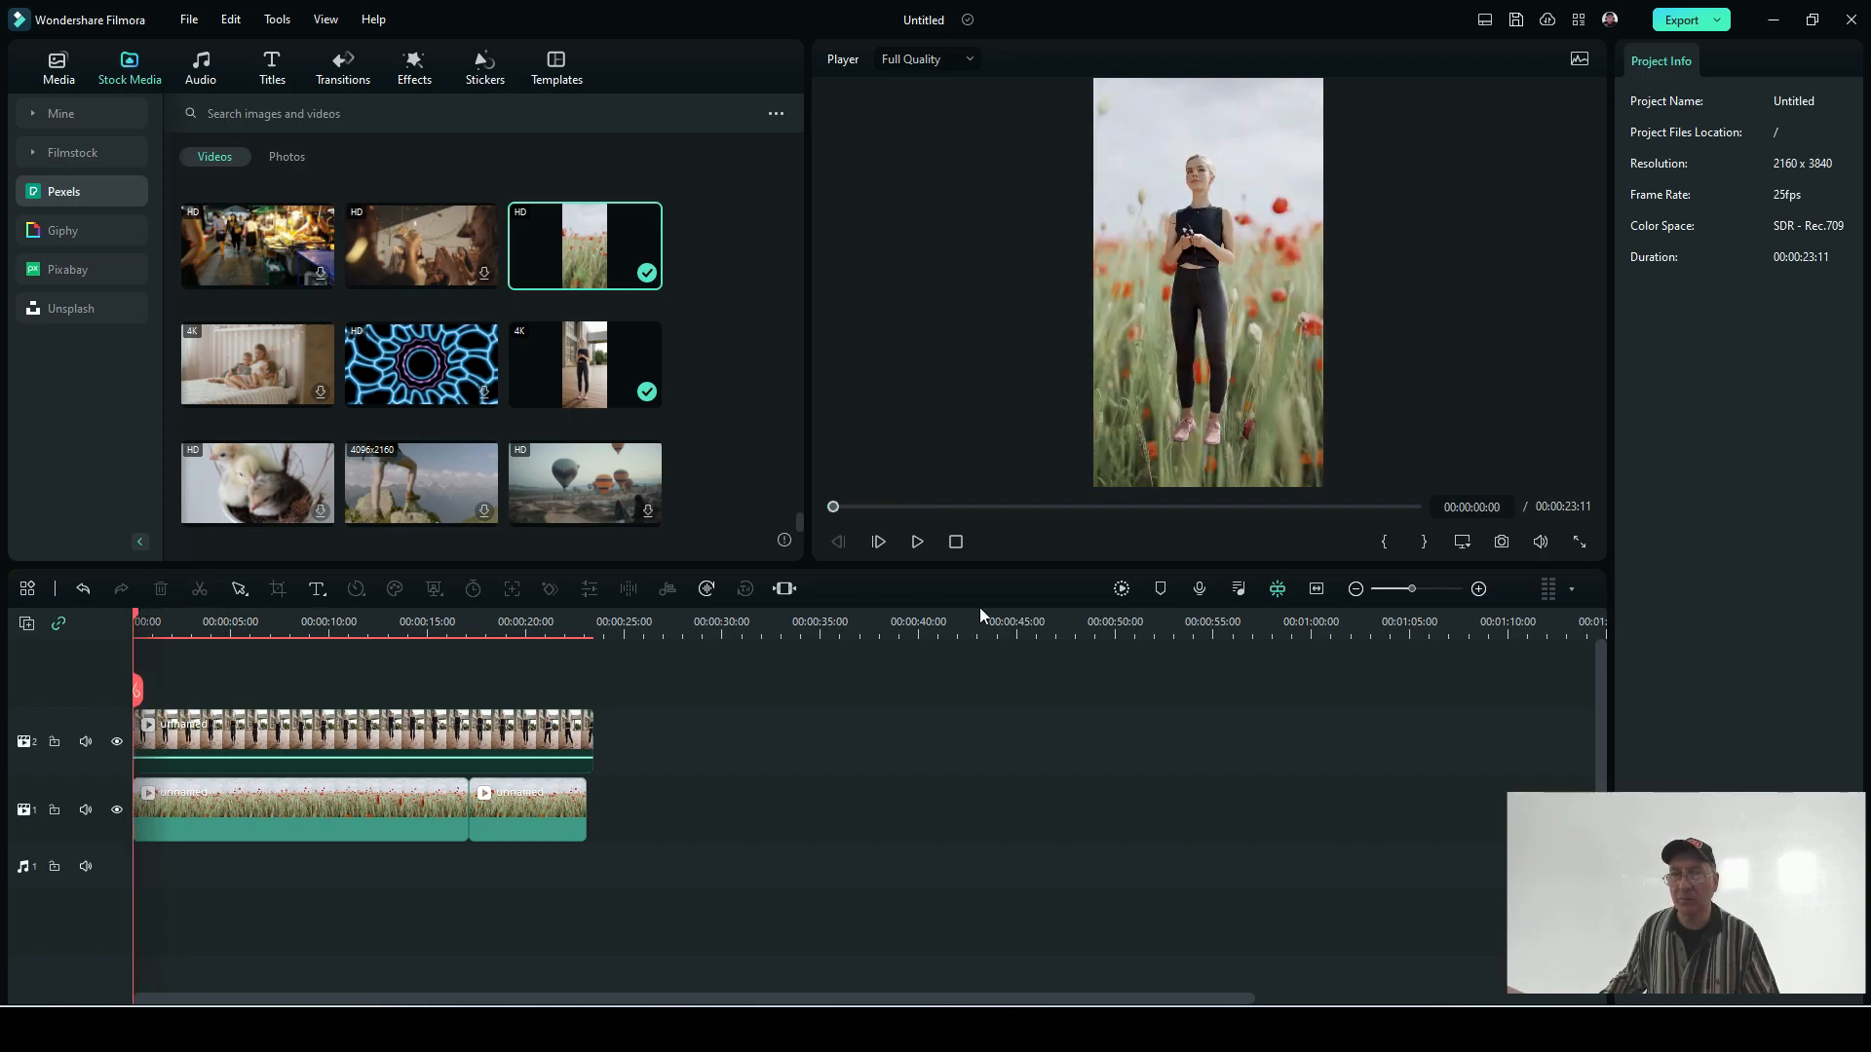
left_click(915, 544)
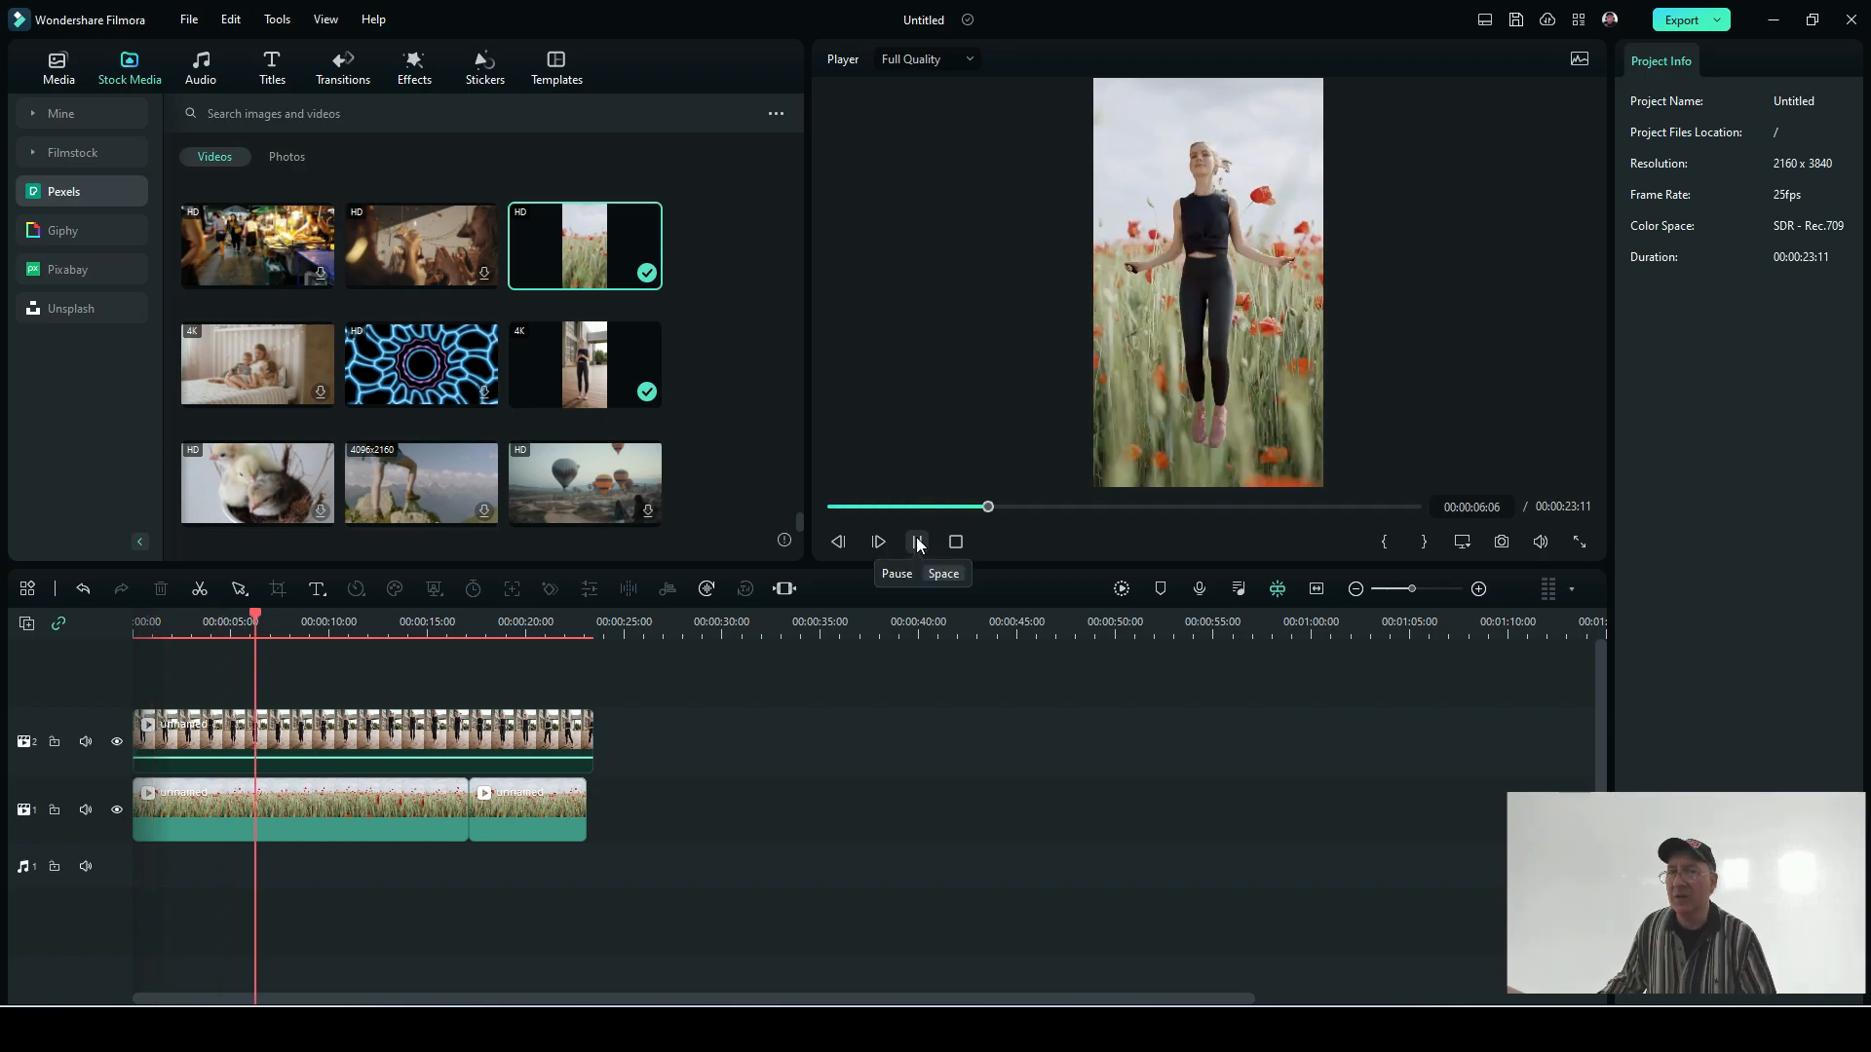
left_click(917, 542)
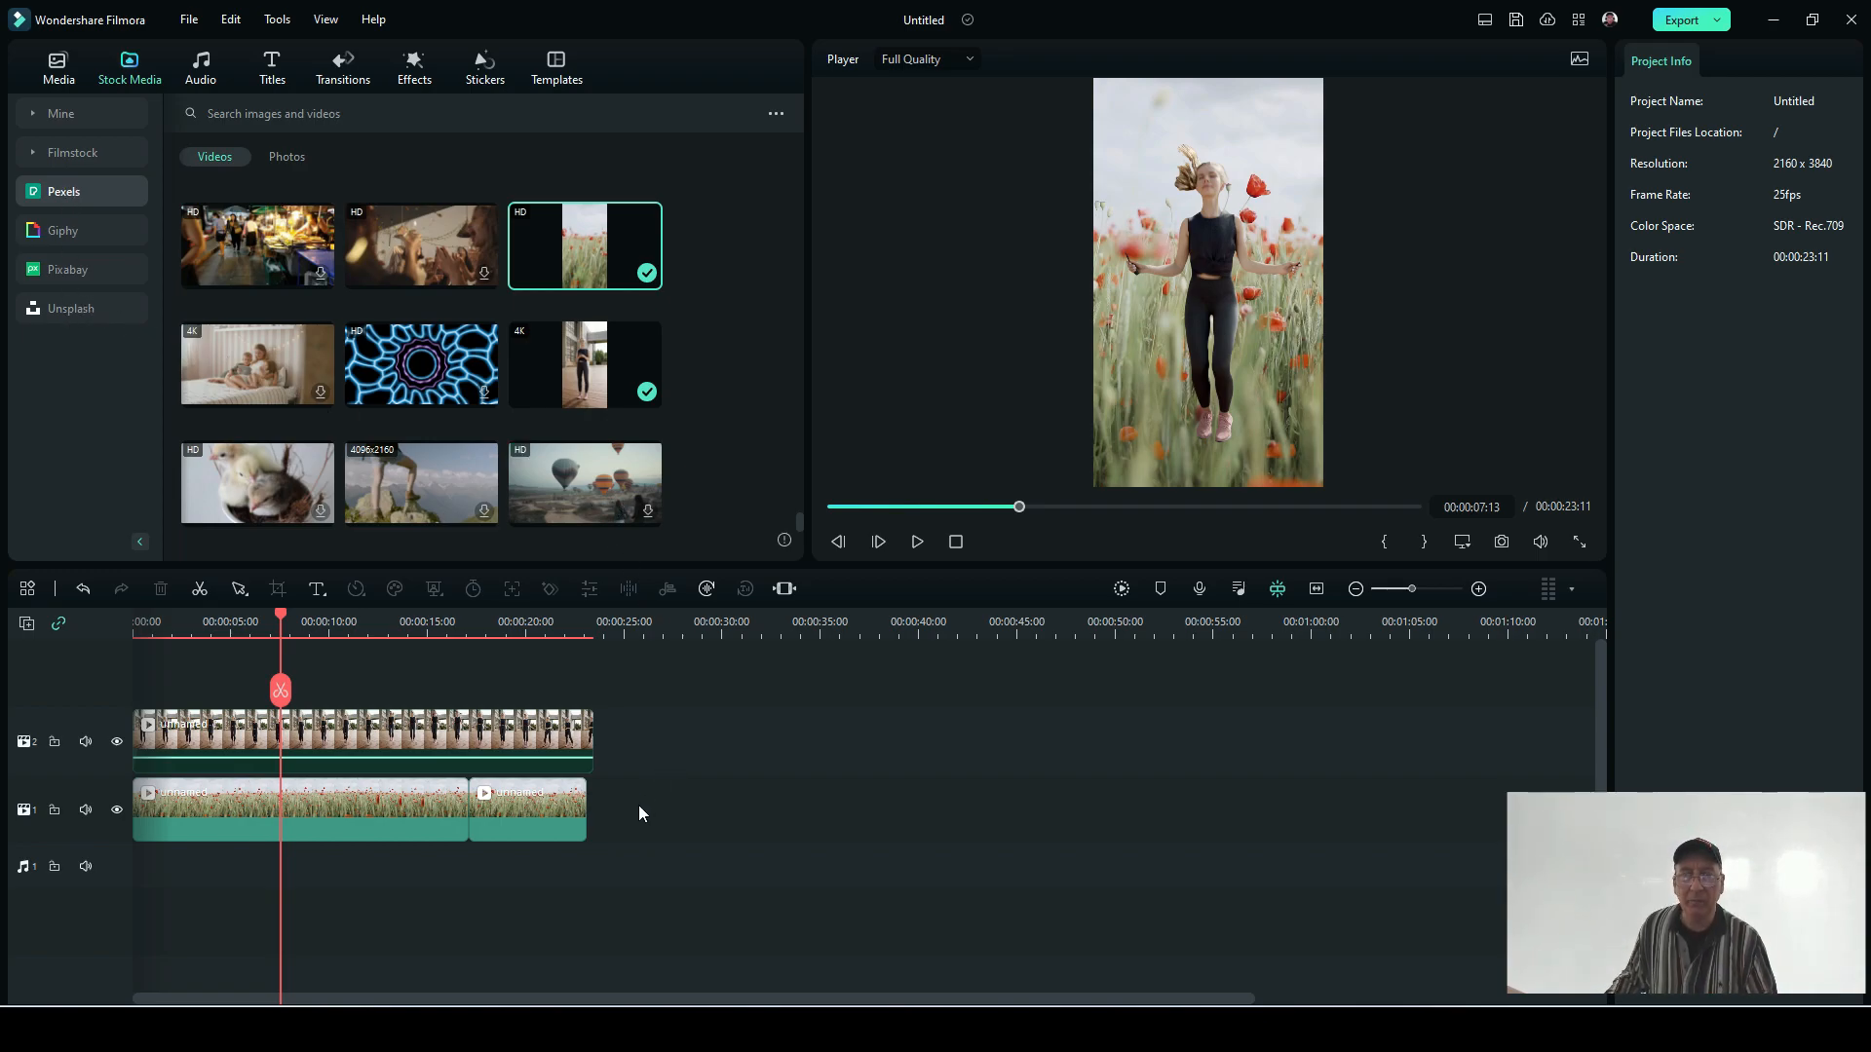
Step: Delete all the clips from the timeline
left_click_drag(482, 809, 223, 740)
key("shift+Delete")
left_click_drag(754, 885, 39, 653)
key("Delete")
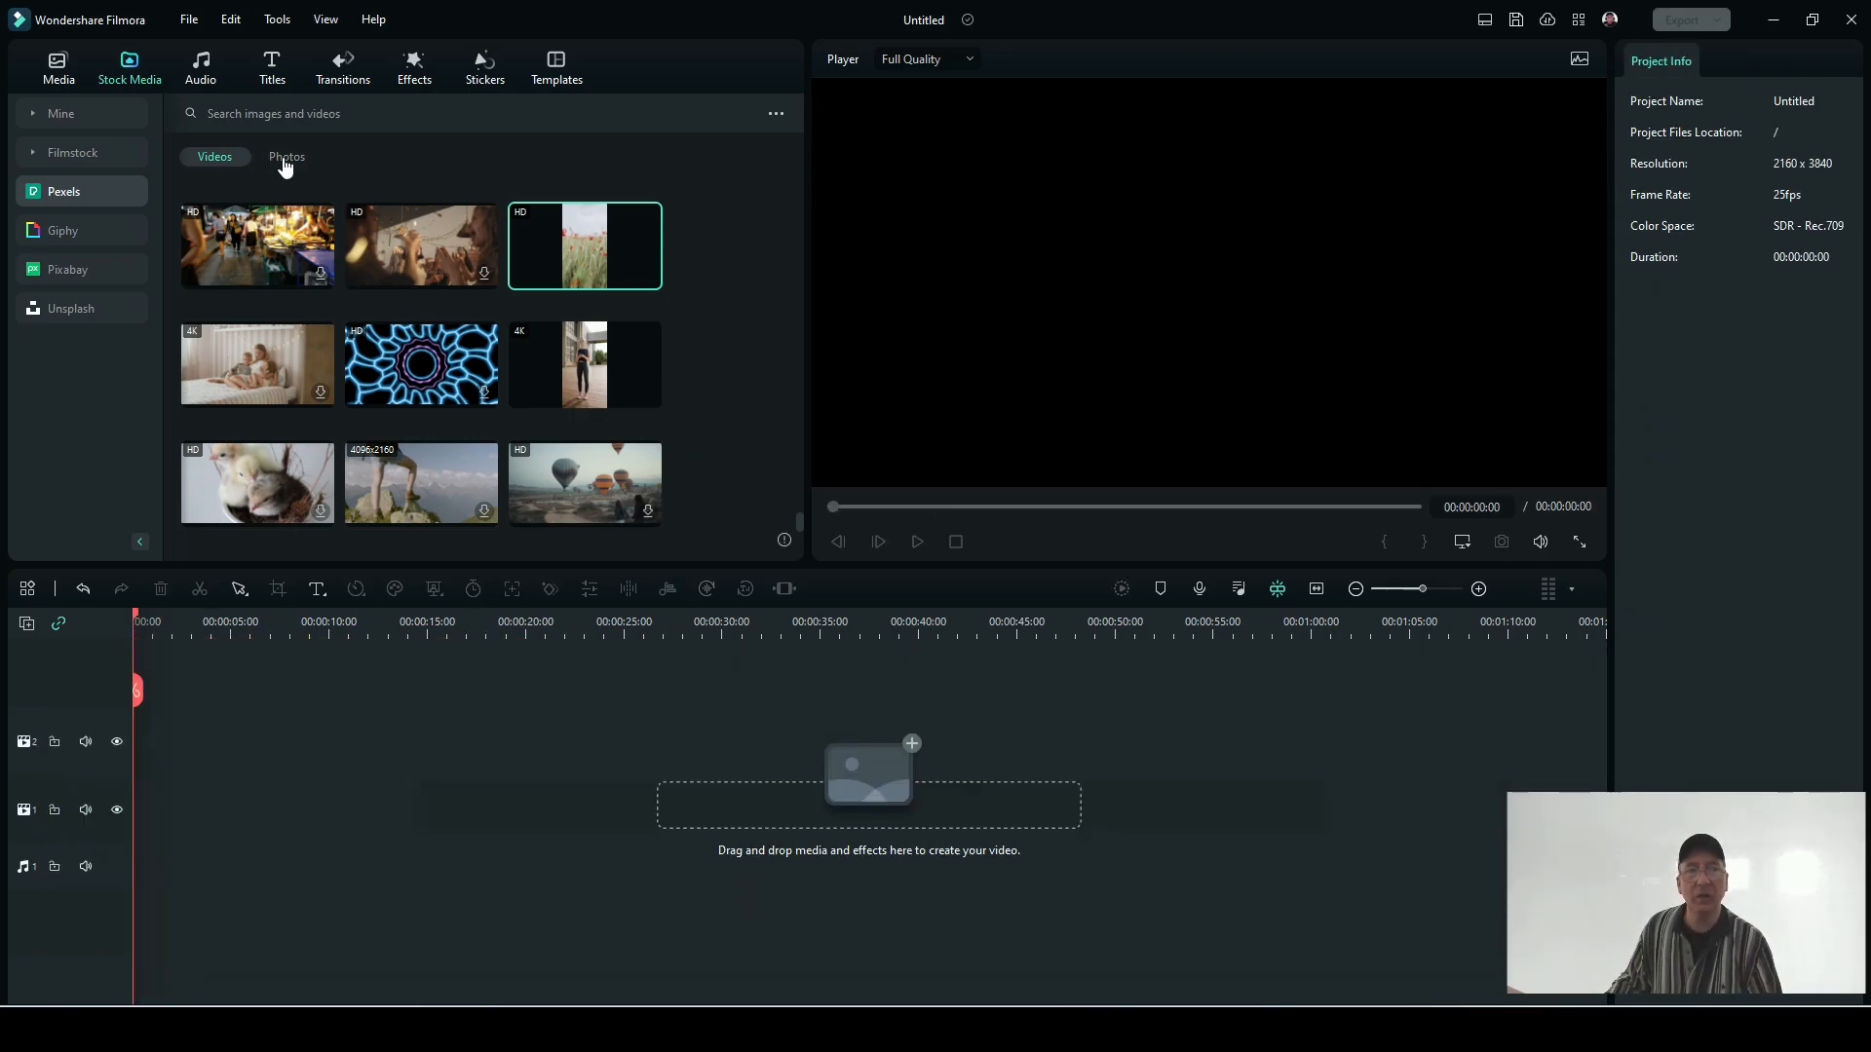
Step: Browse the Pexels stock photos and download the picture of the scooter parked by a building at maximum resolution
left_click(301, 166)
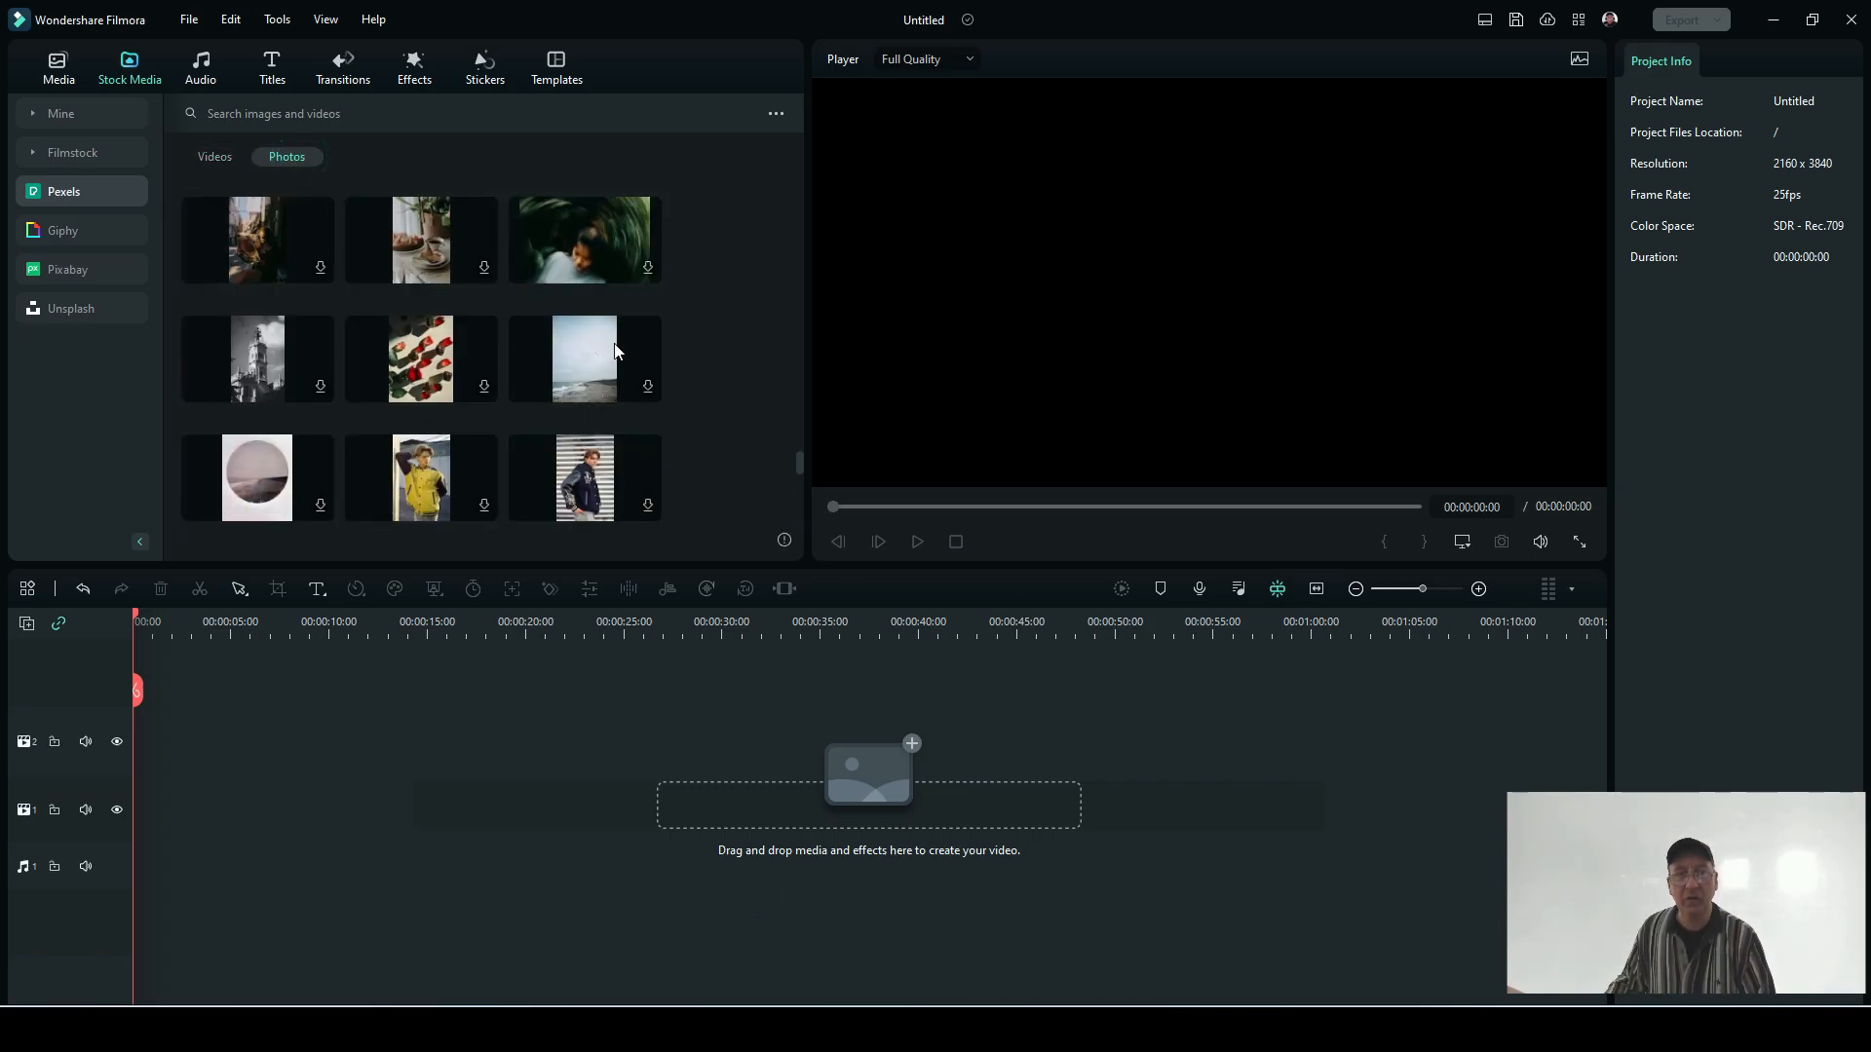
scroll(536, 383, "down", 3)
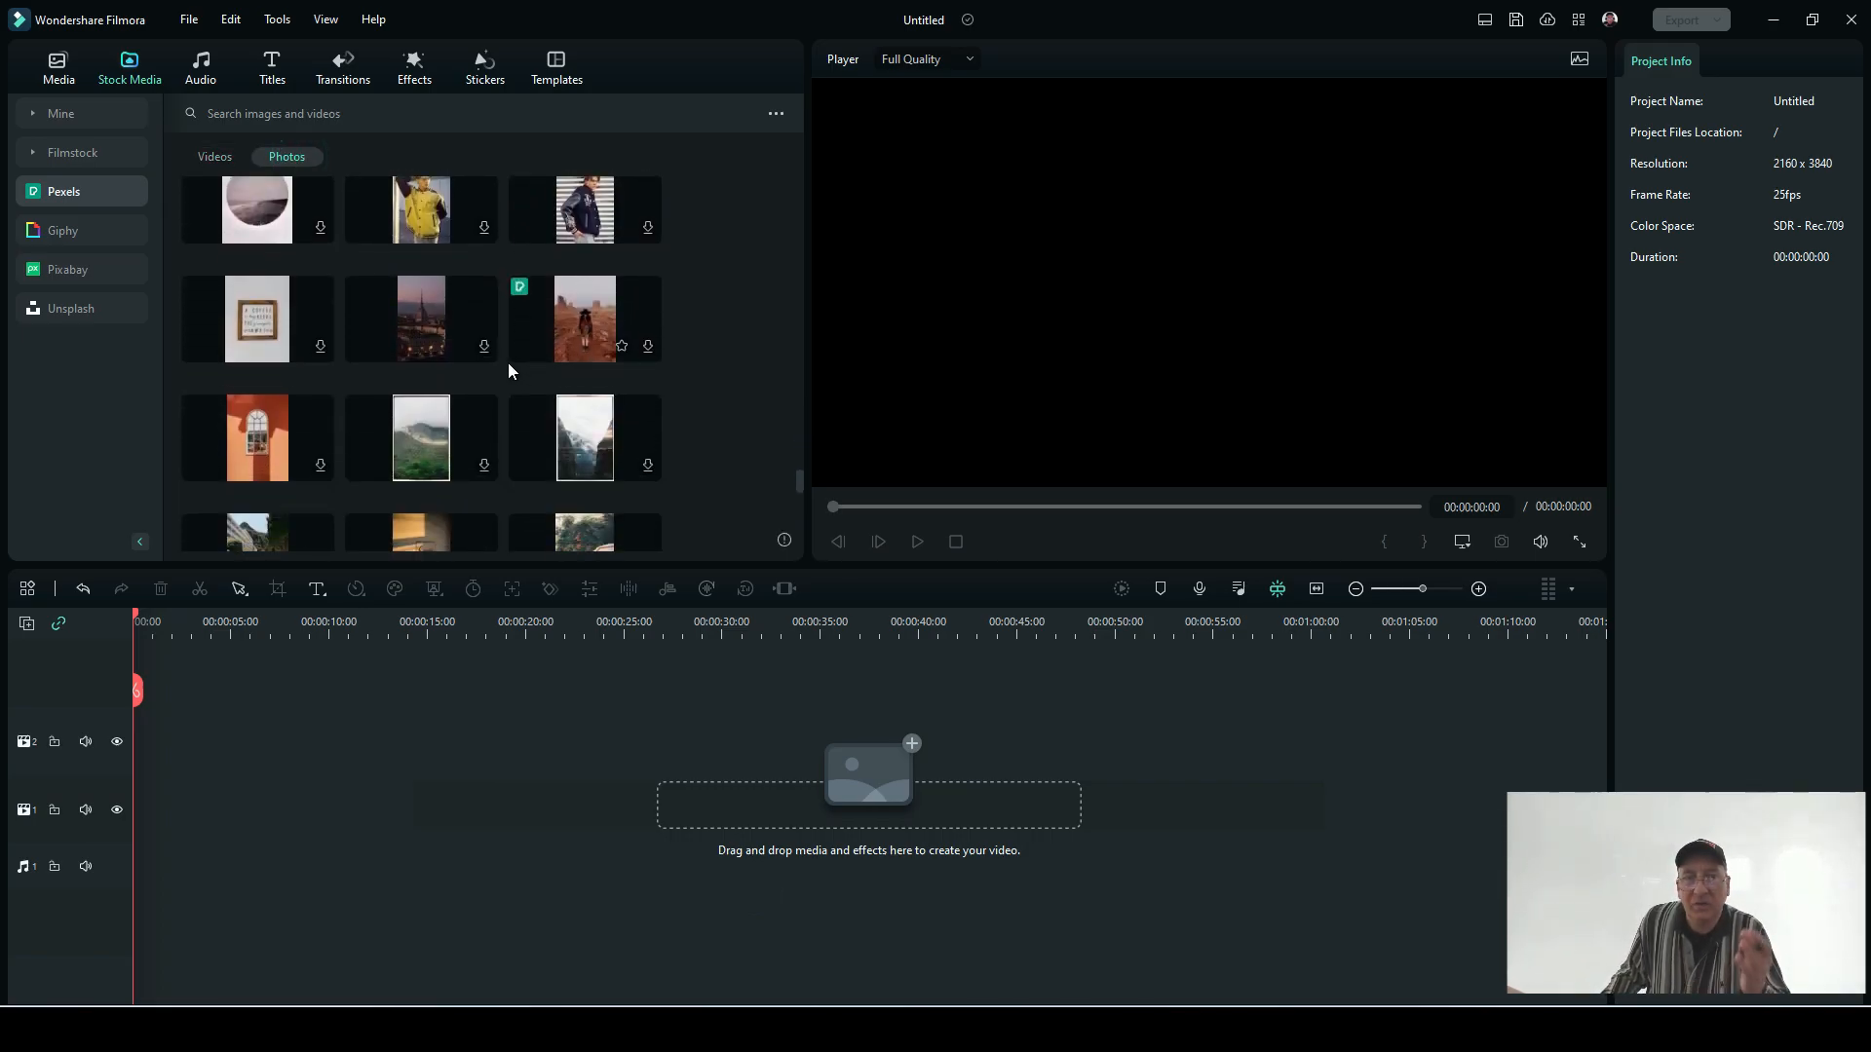
scroll(508, 371, "down", 1)
scroll(509, 371, "down", 1)
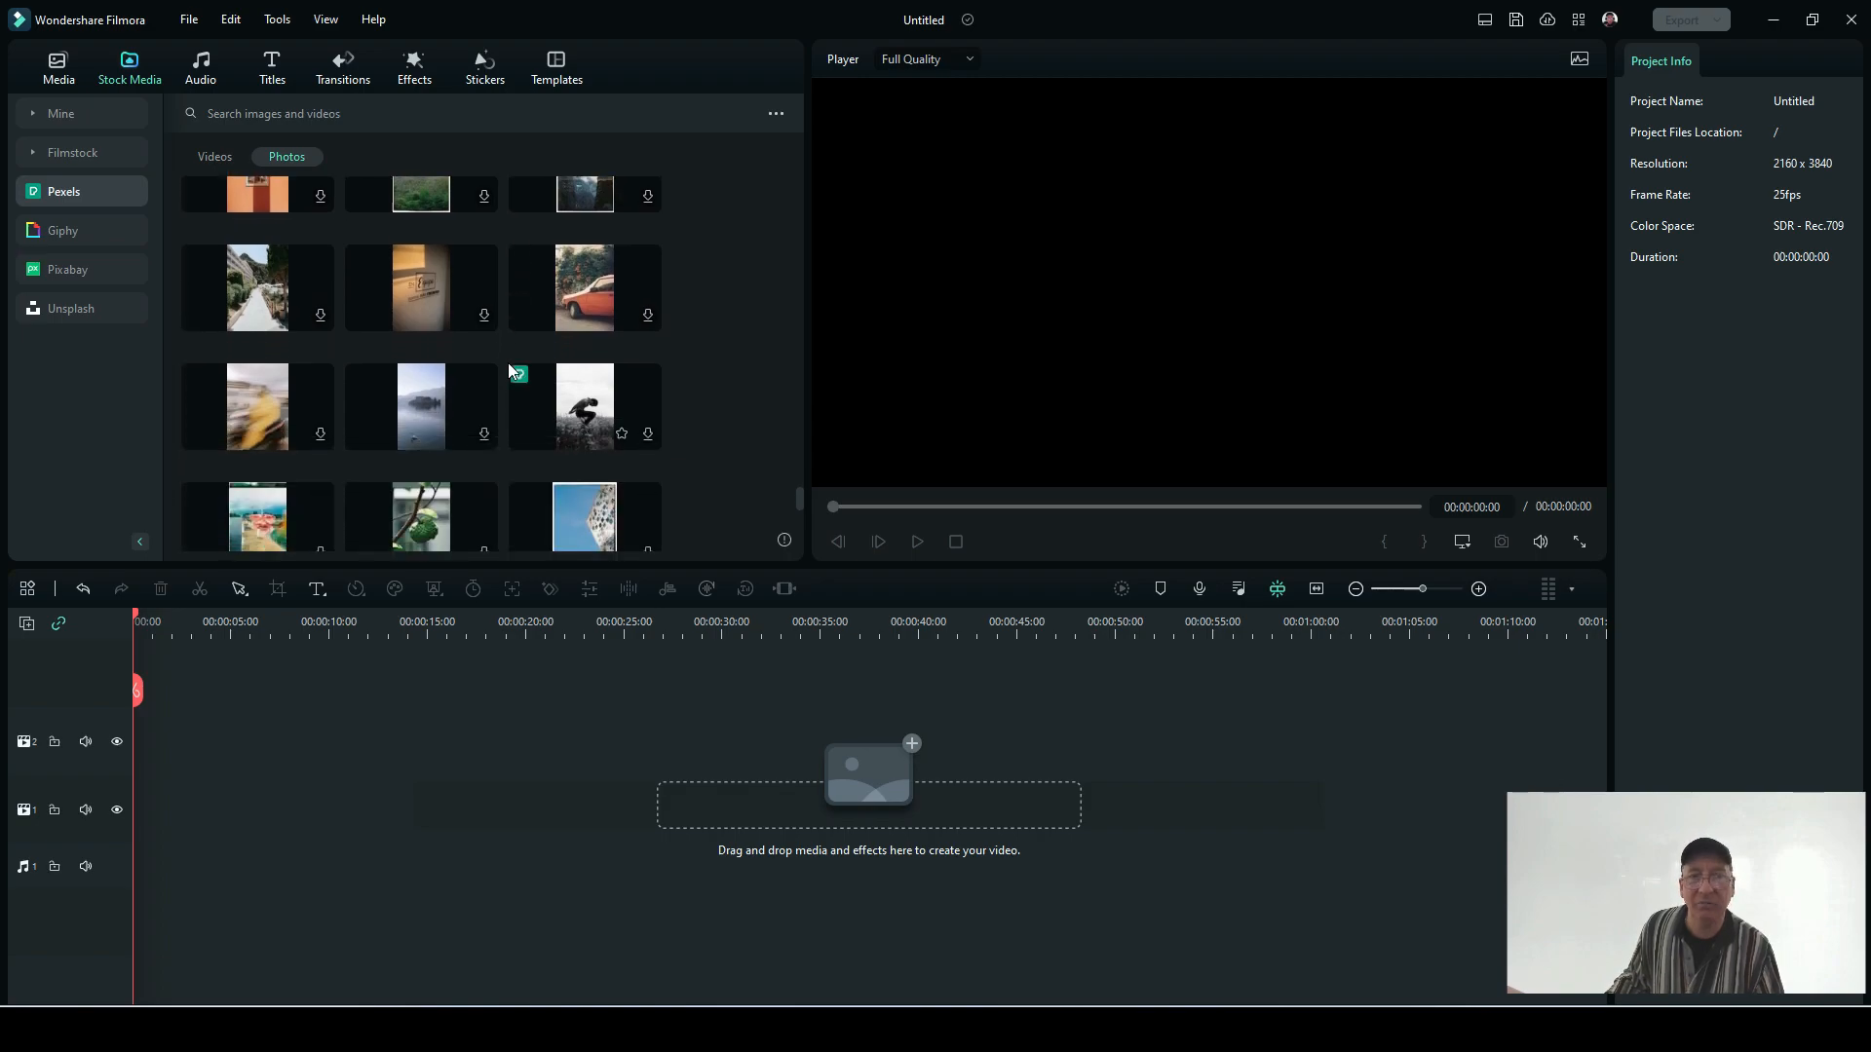
scroll(509, 370, "down", 1)
scroll(507, 368, "down", 5)
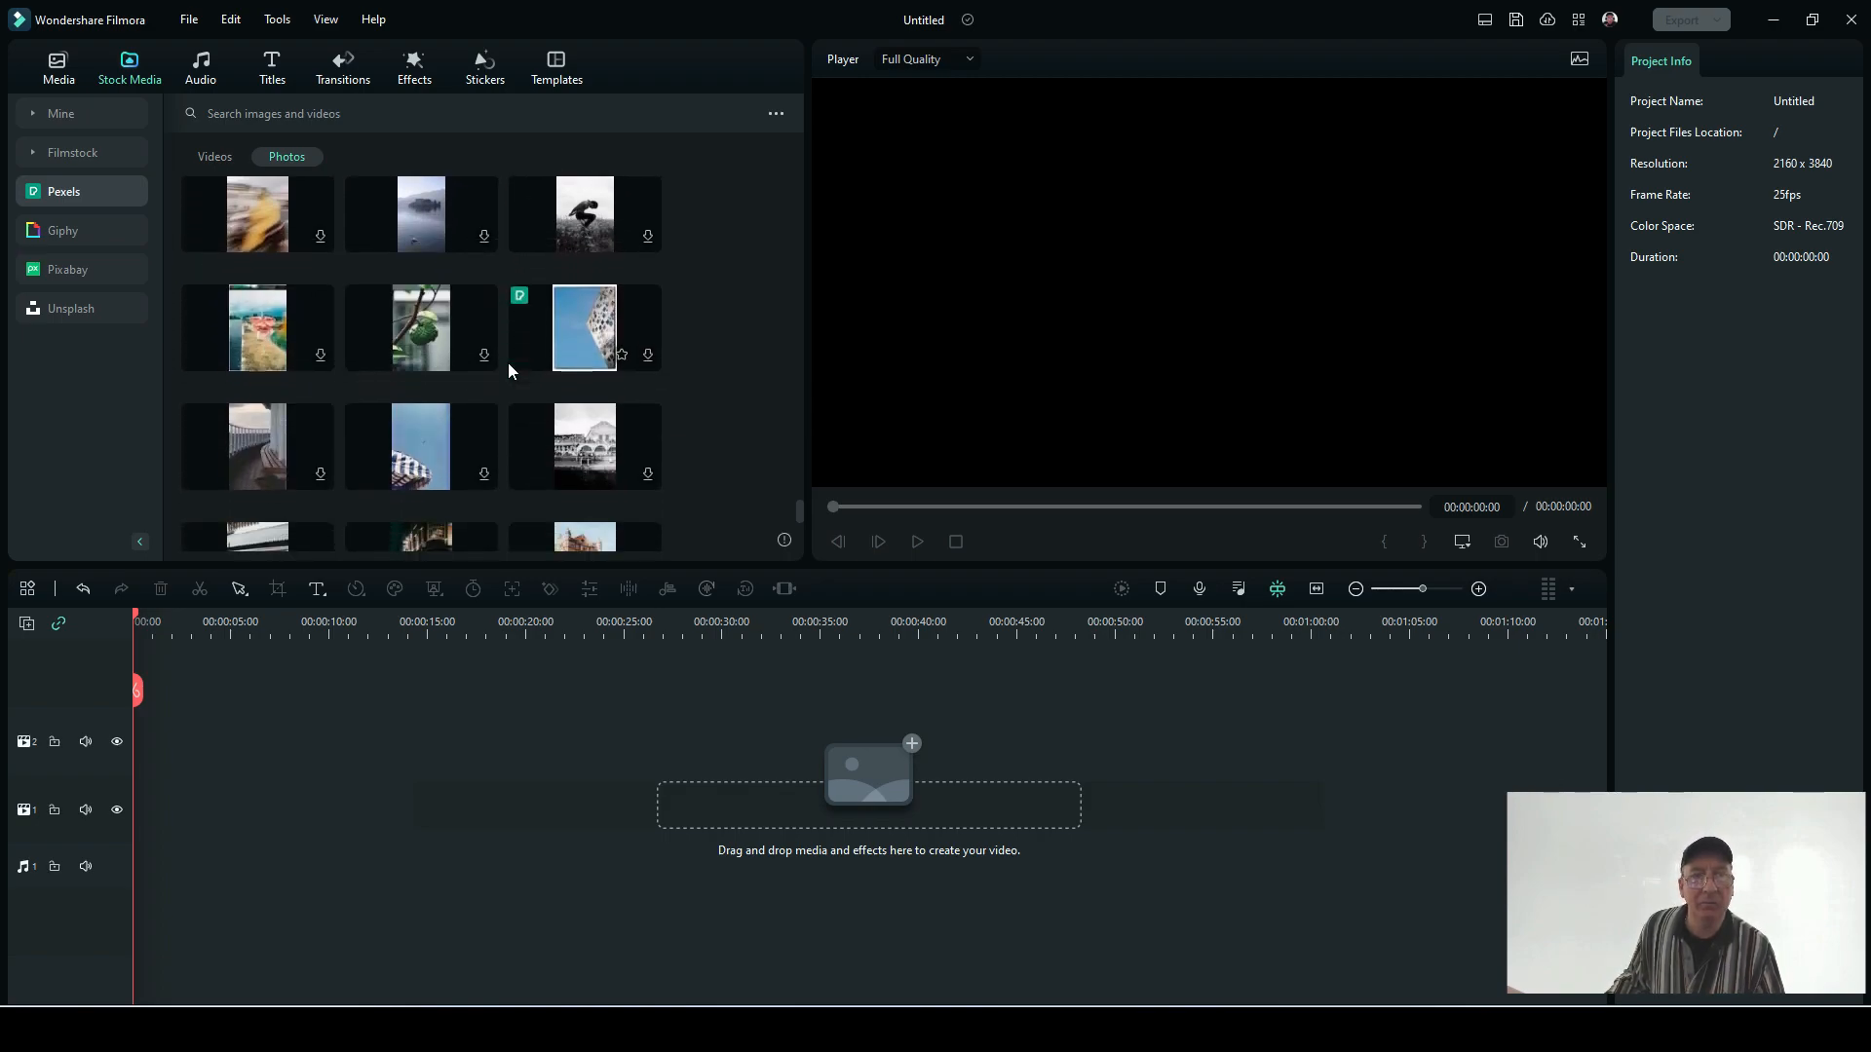
scroll(507, 362, "down", 1)
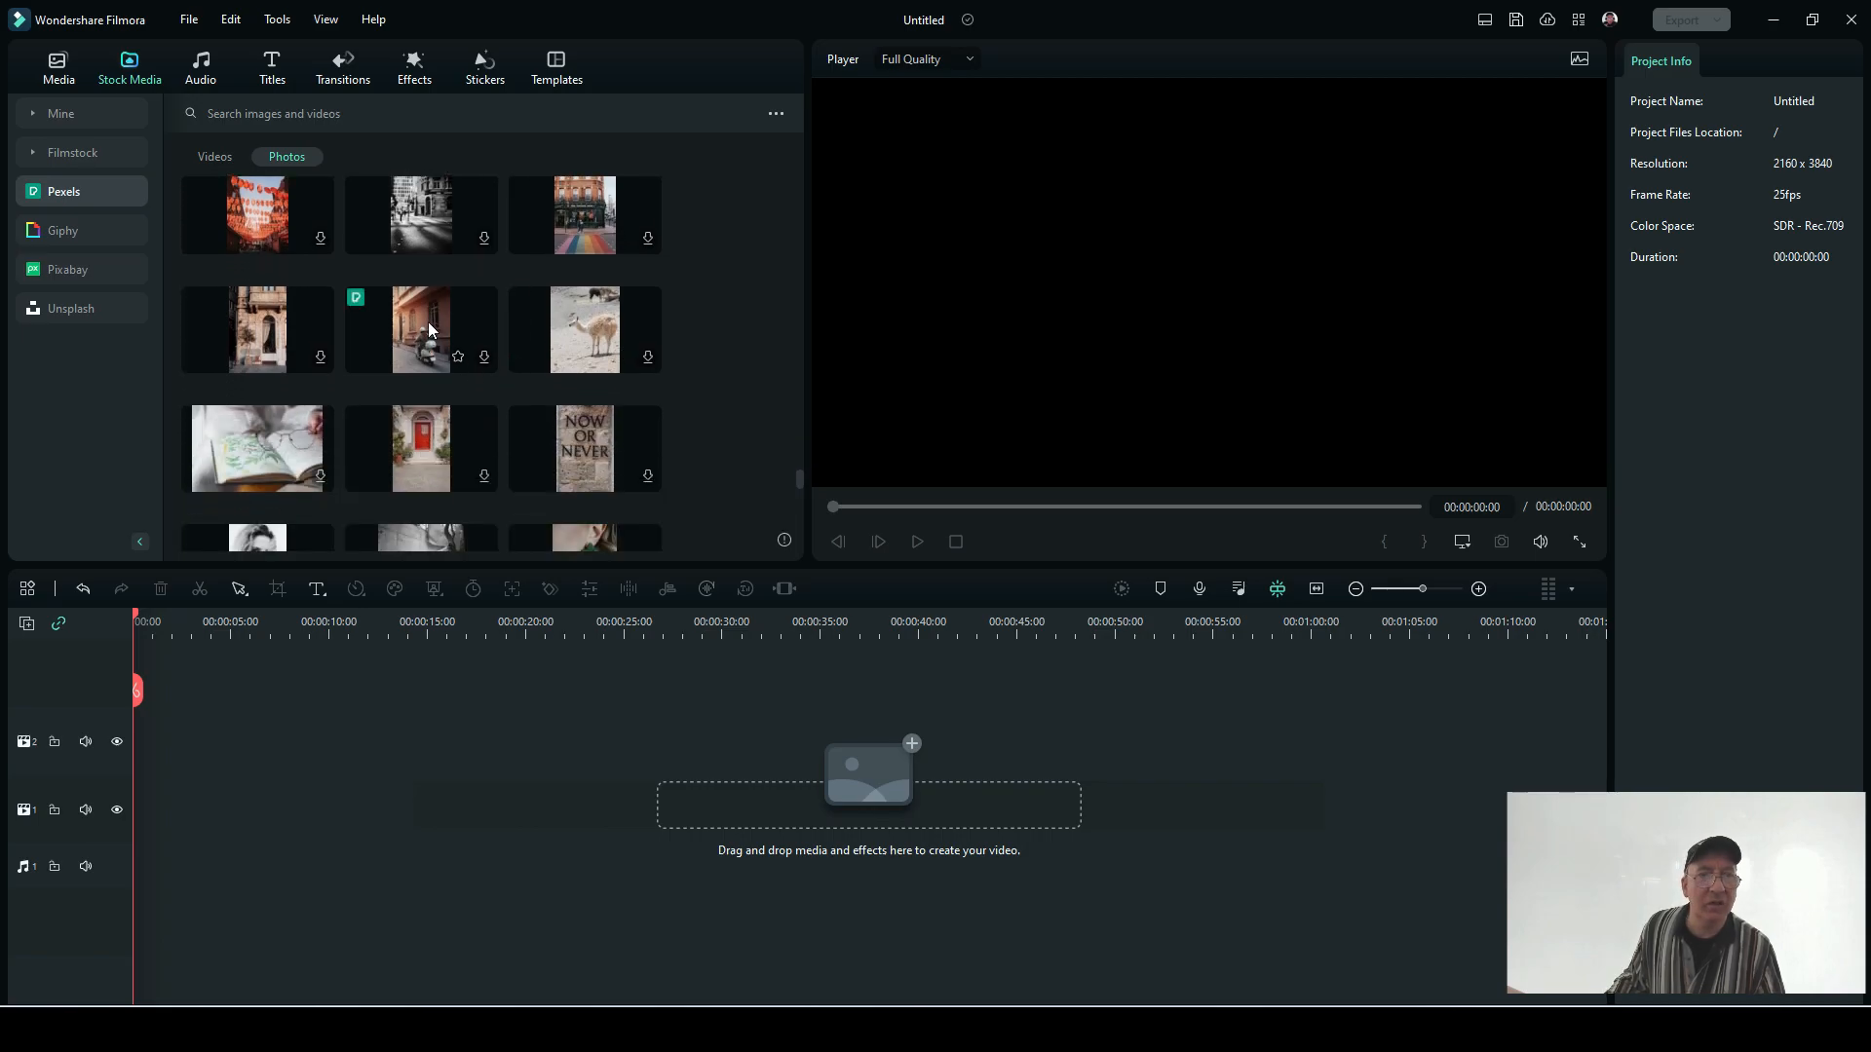
left_click(414, 319)
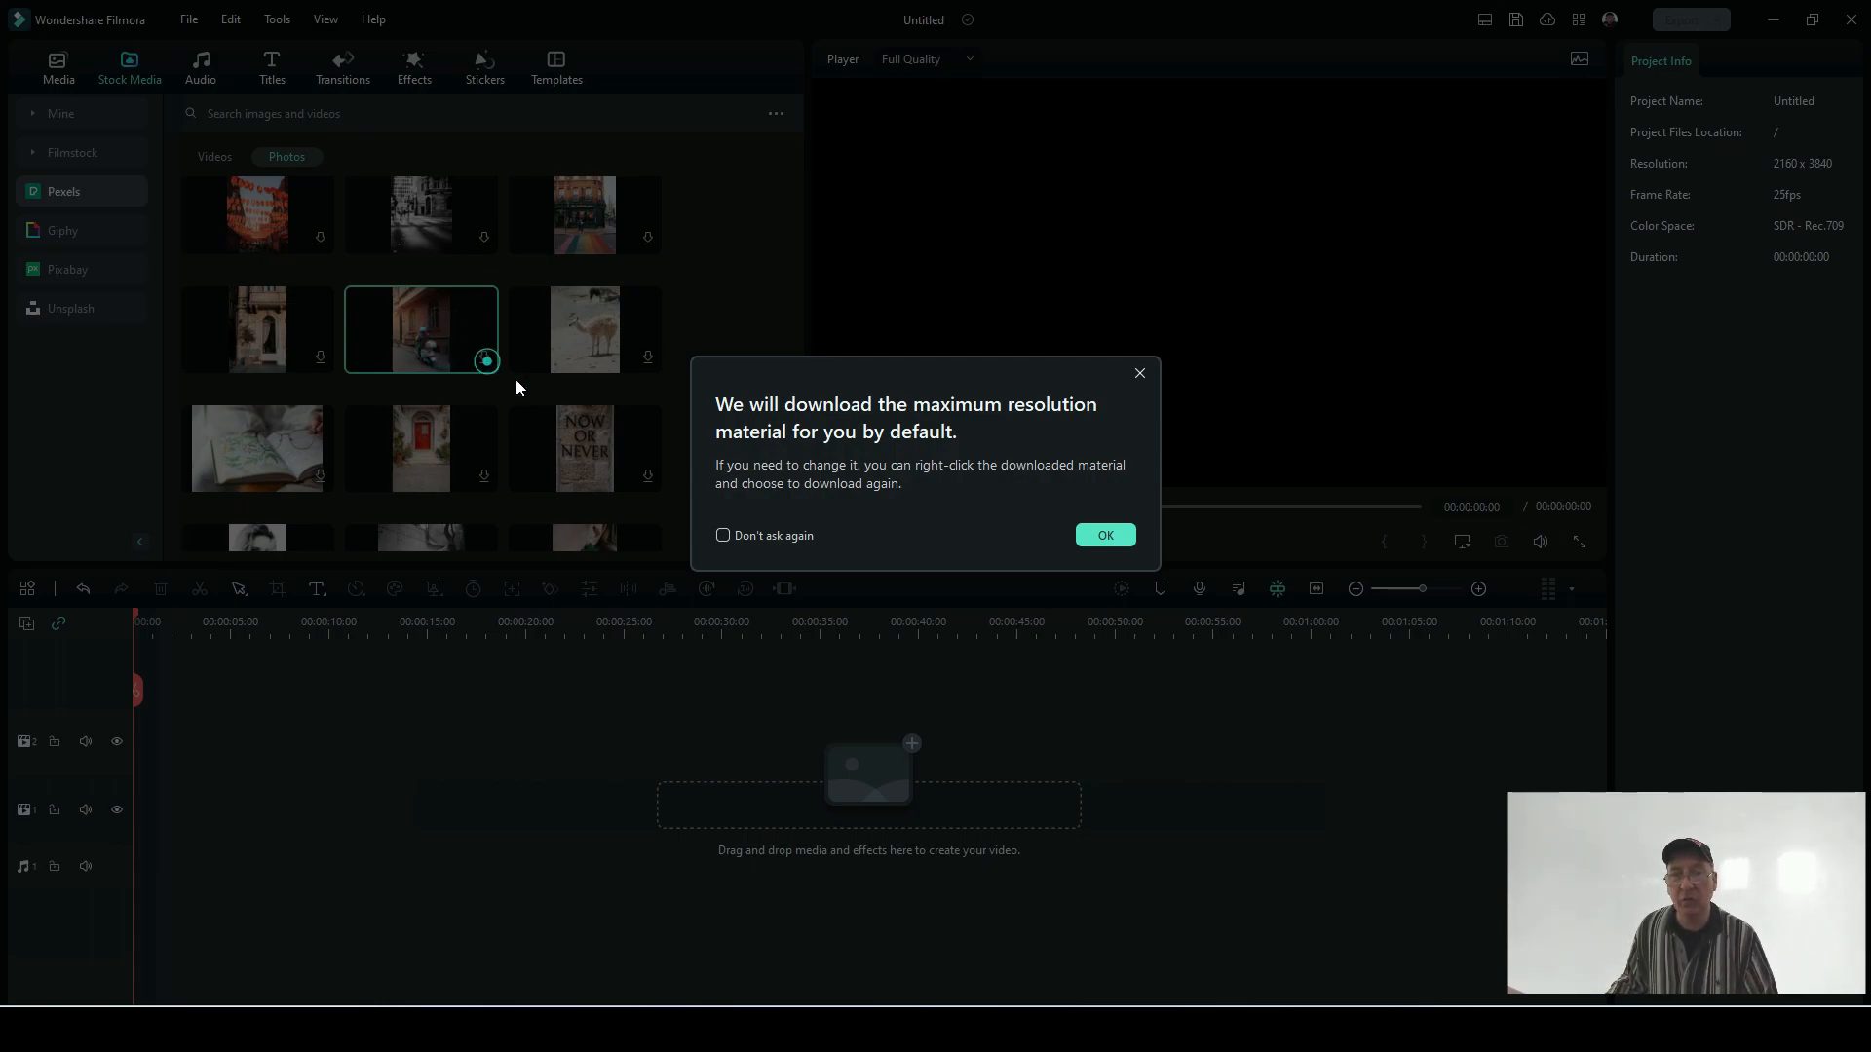
left_click(1103, 537)
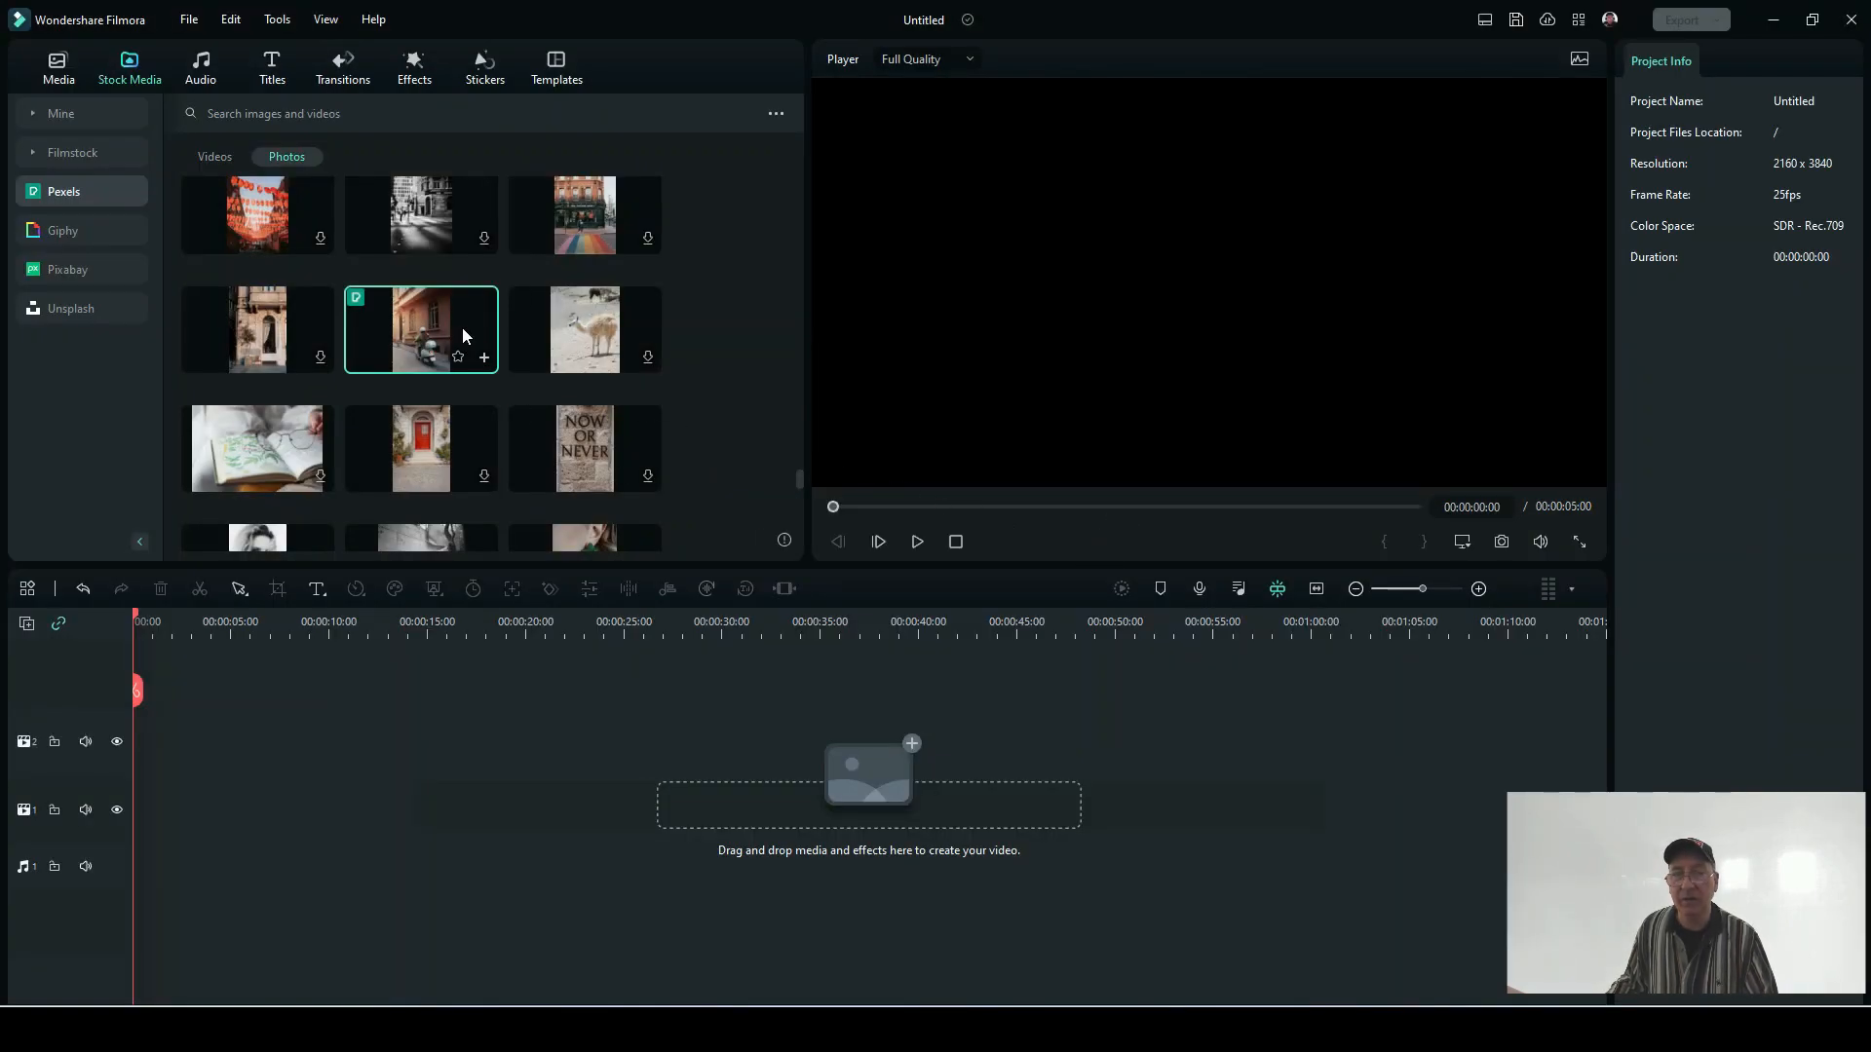
Step: Place the scooter photo at the start of video track 2 and remove its background with AI Portrait
left_click_drag(481, 332, 139, 742)
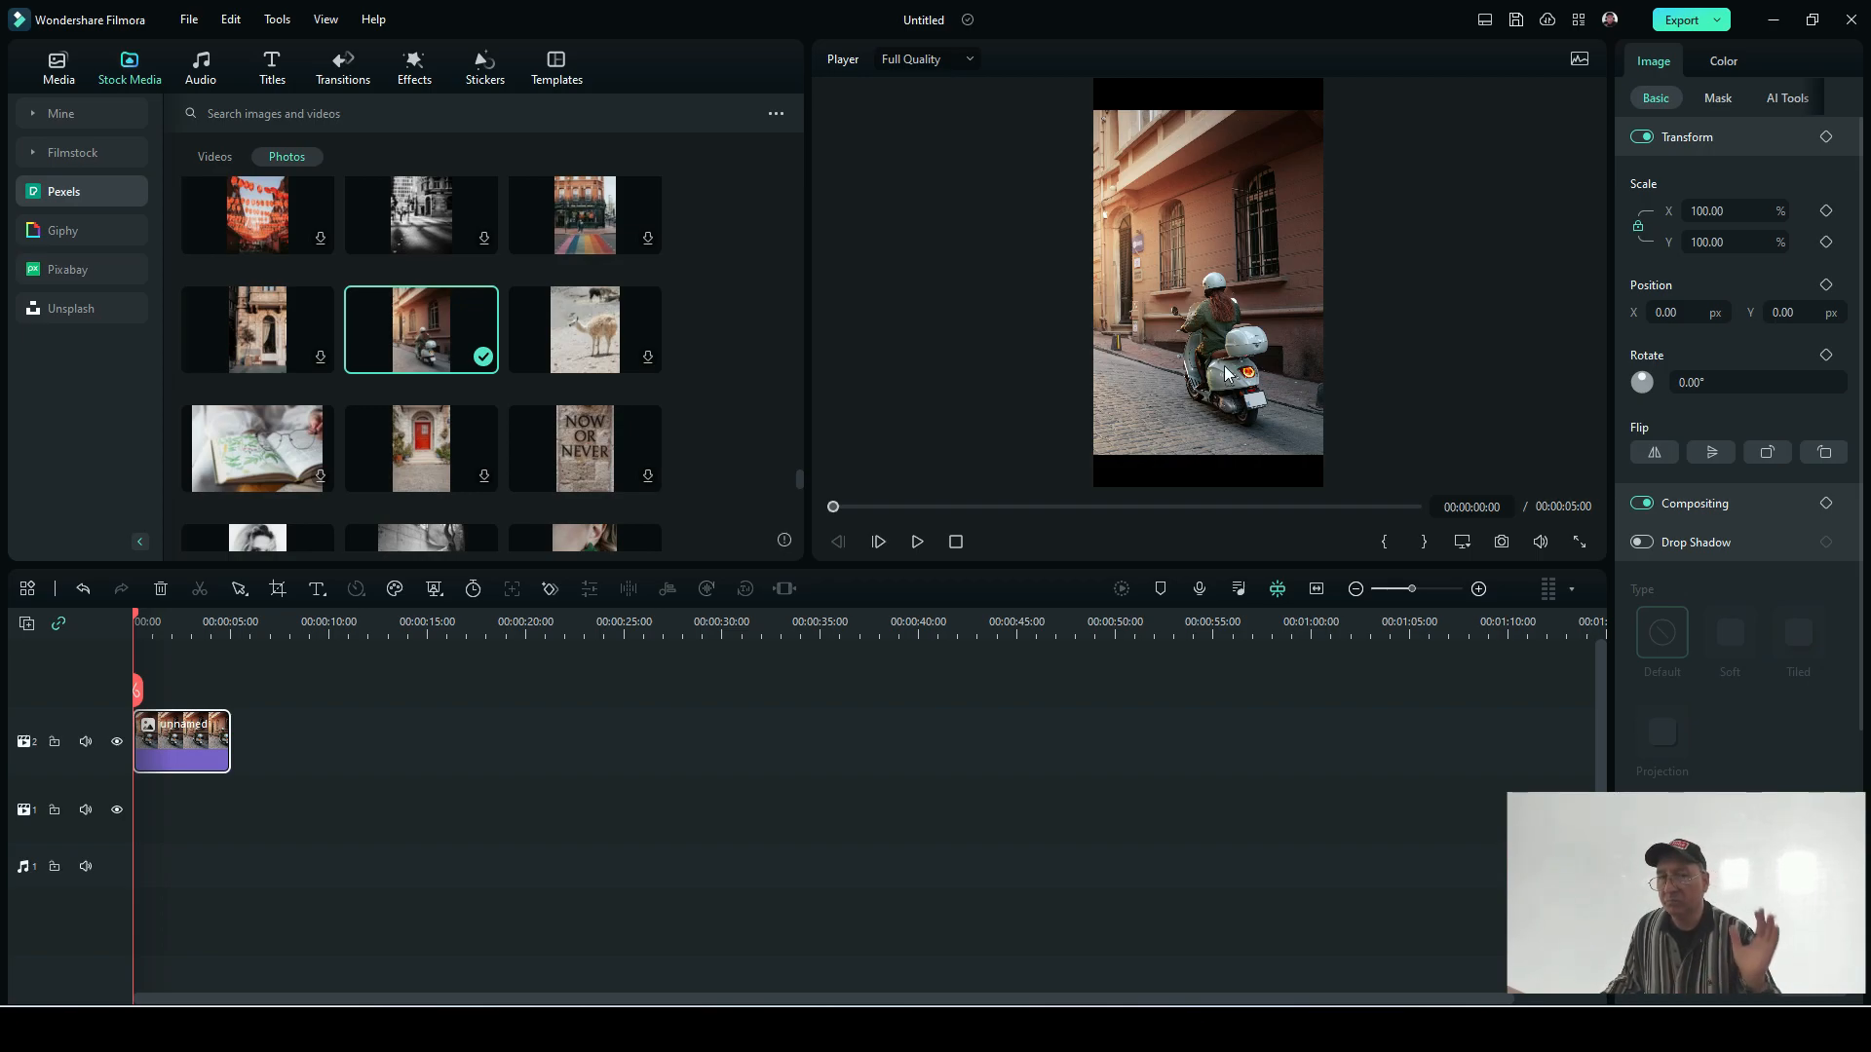
left_click(1266, 442)
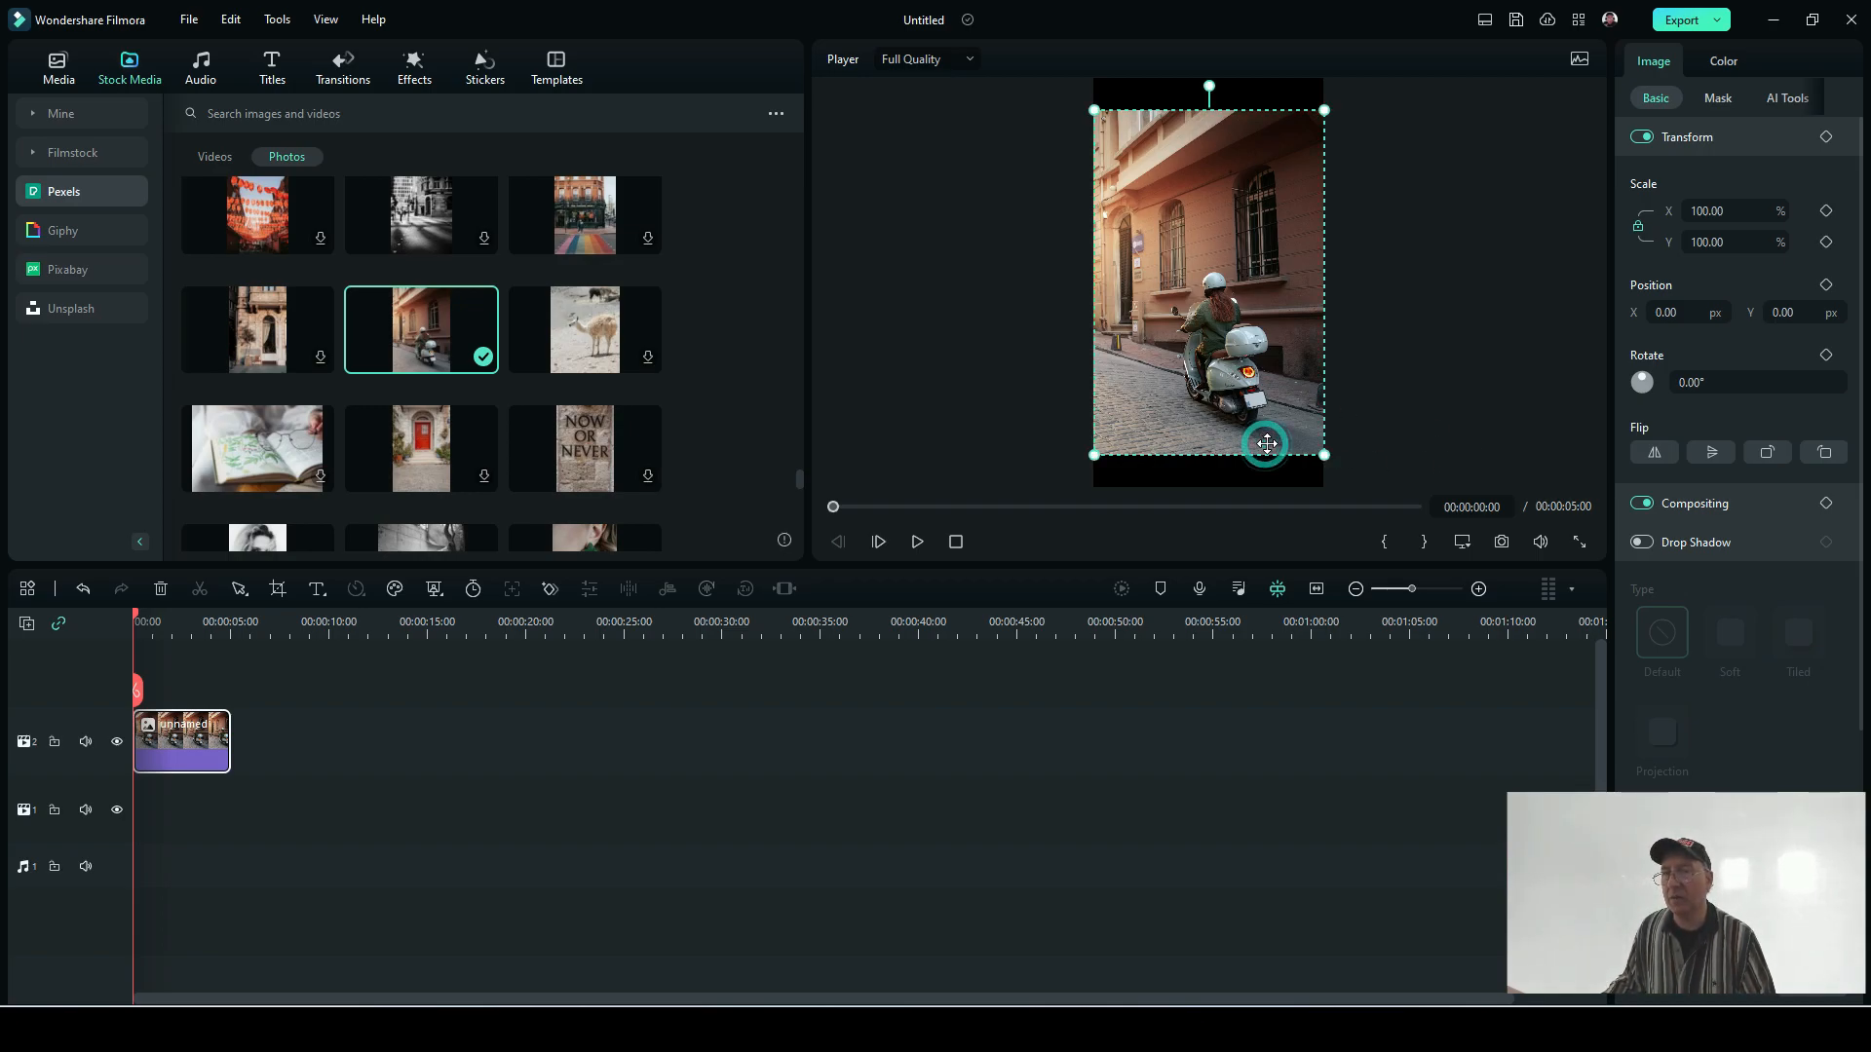
left_click(1788, 101)
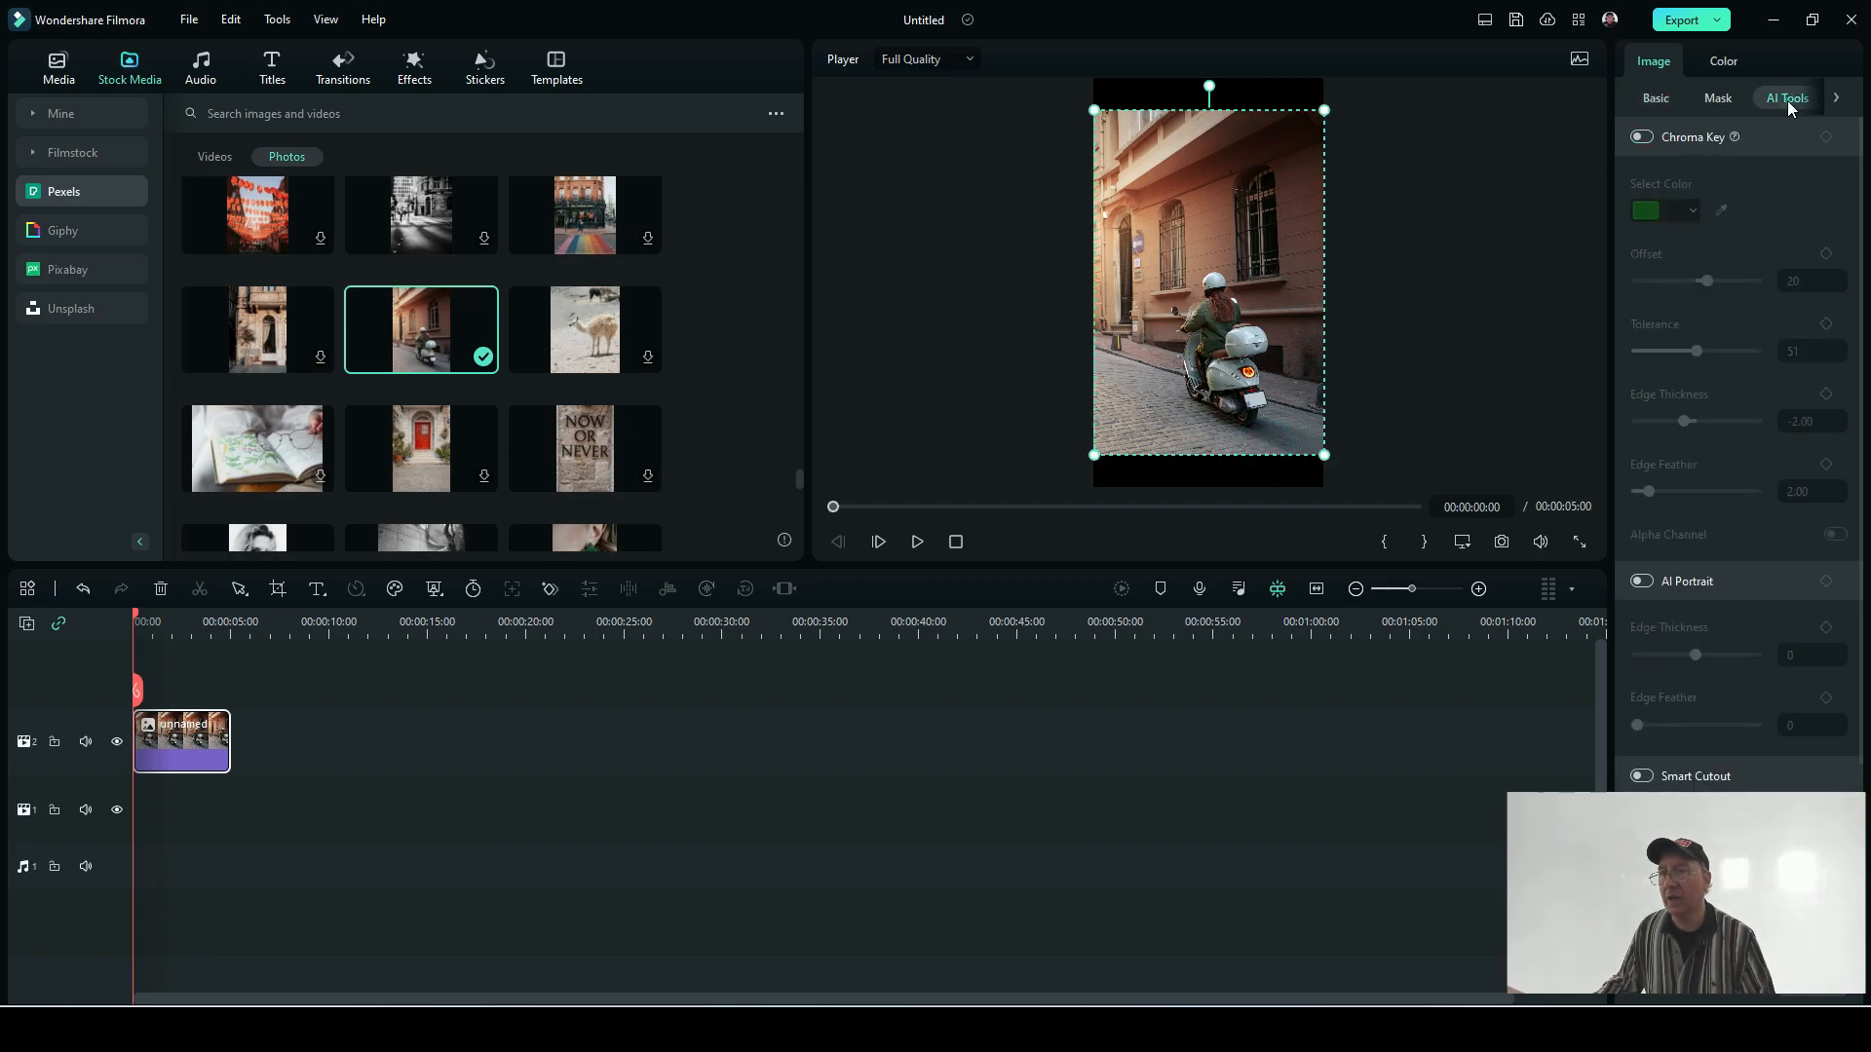
left_click(1643, 582)
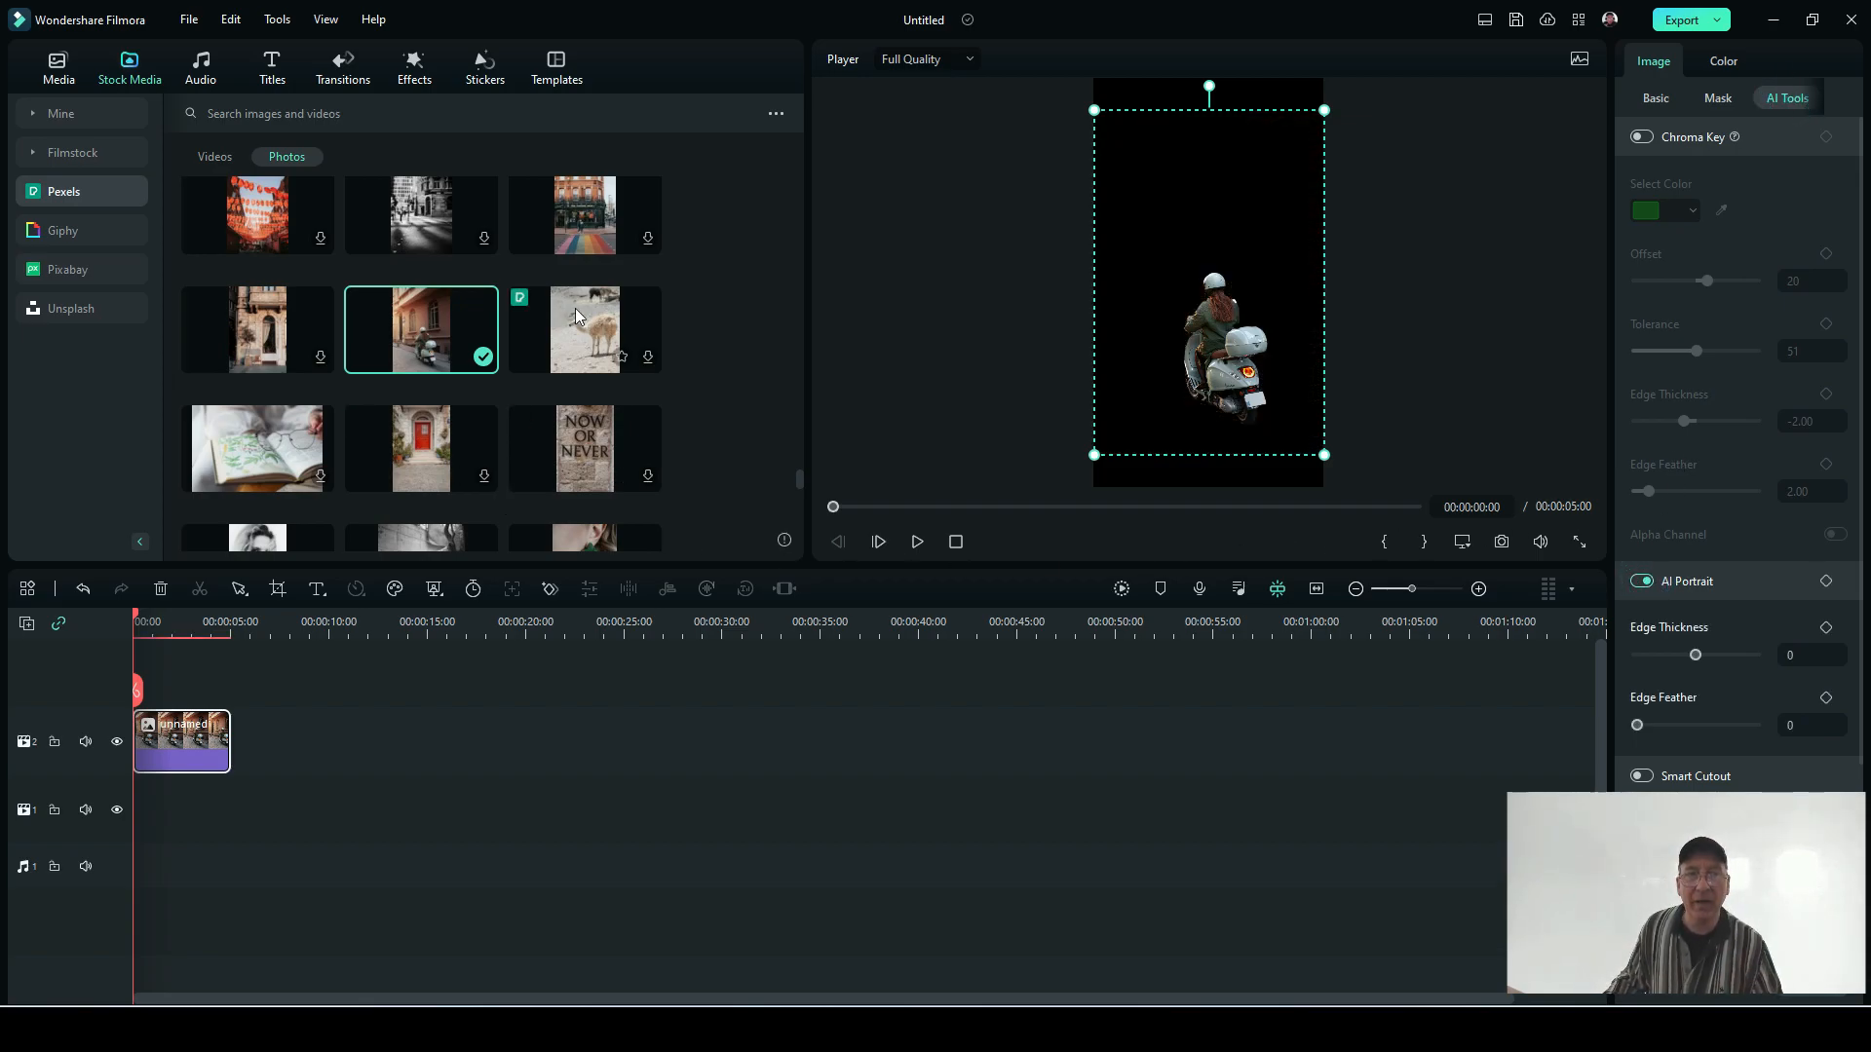
Step: Add the stone building photo at maximum resolution on track 1 beneath the scooter, and lower the rider slightly onto the street
left_click_drag(278, 346, 148, 821)
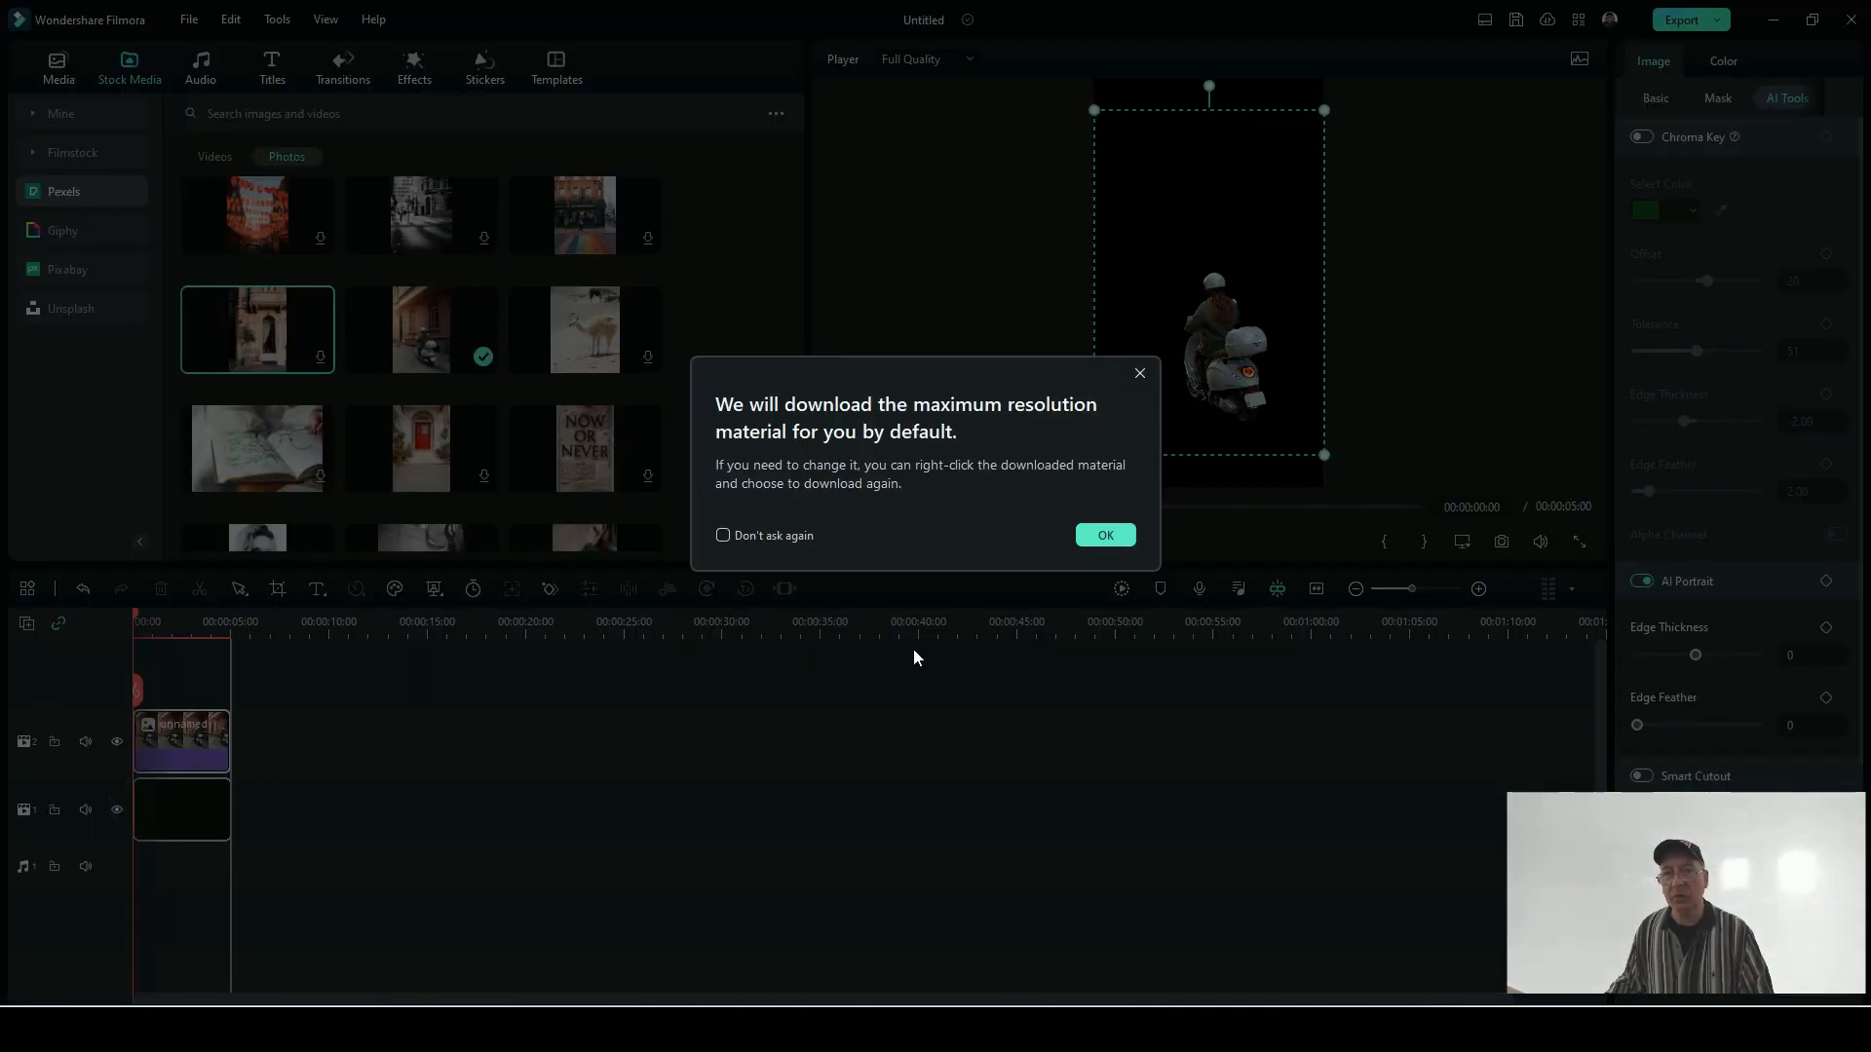
left_click(1111, 537)
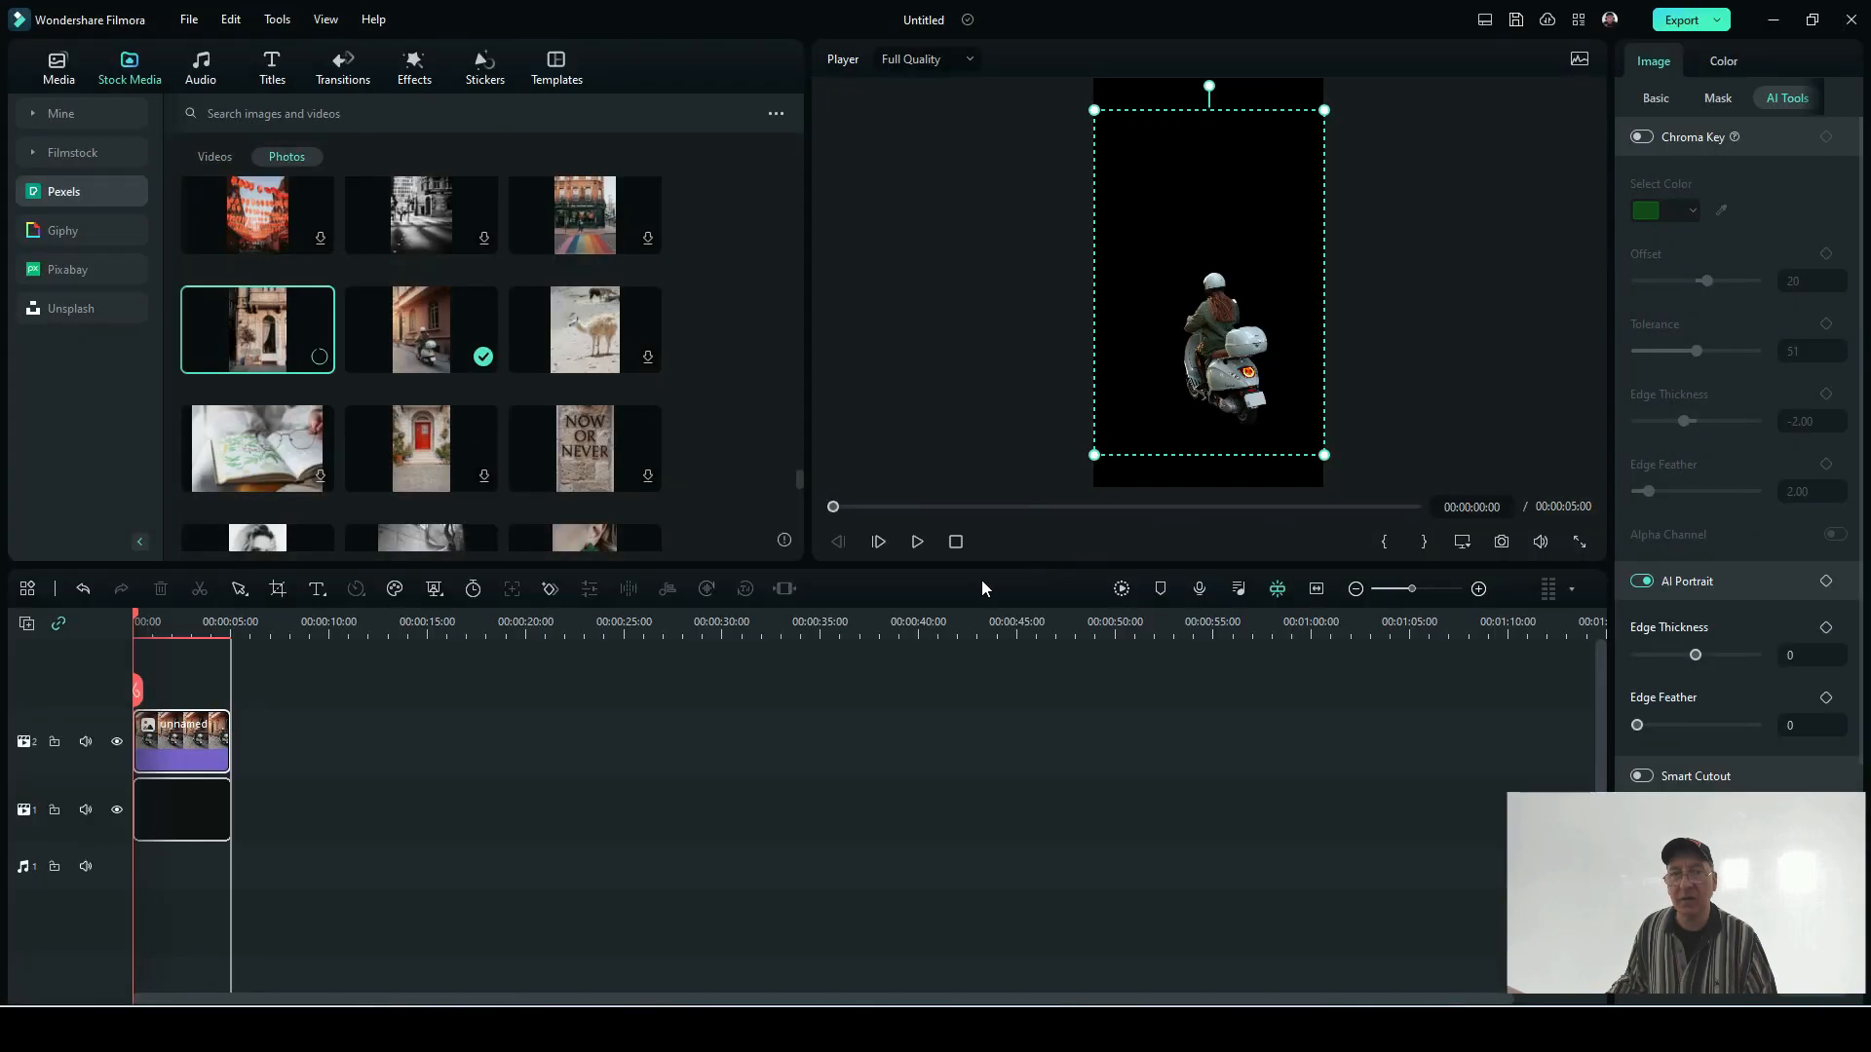
mouse_move(166, 812)
left_mouse_down()
mouse_move(172, 680)
mouse_move(171, 807)
mouse_move(143, 798)
left_mouse_up()
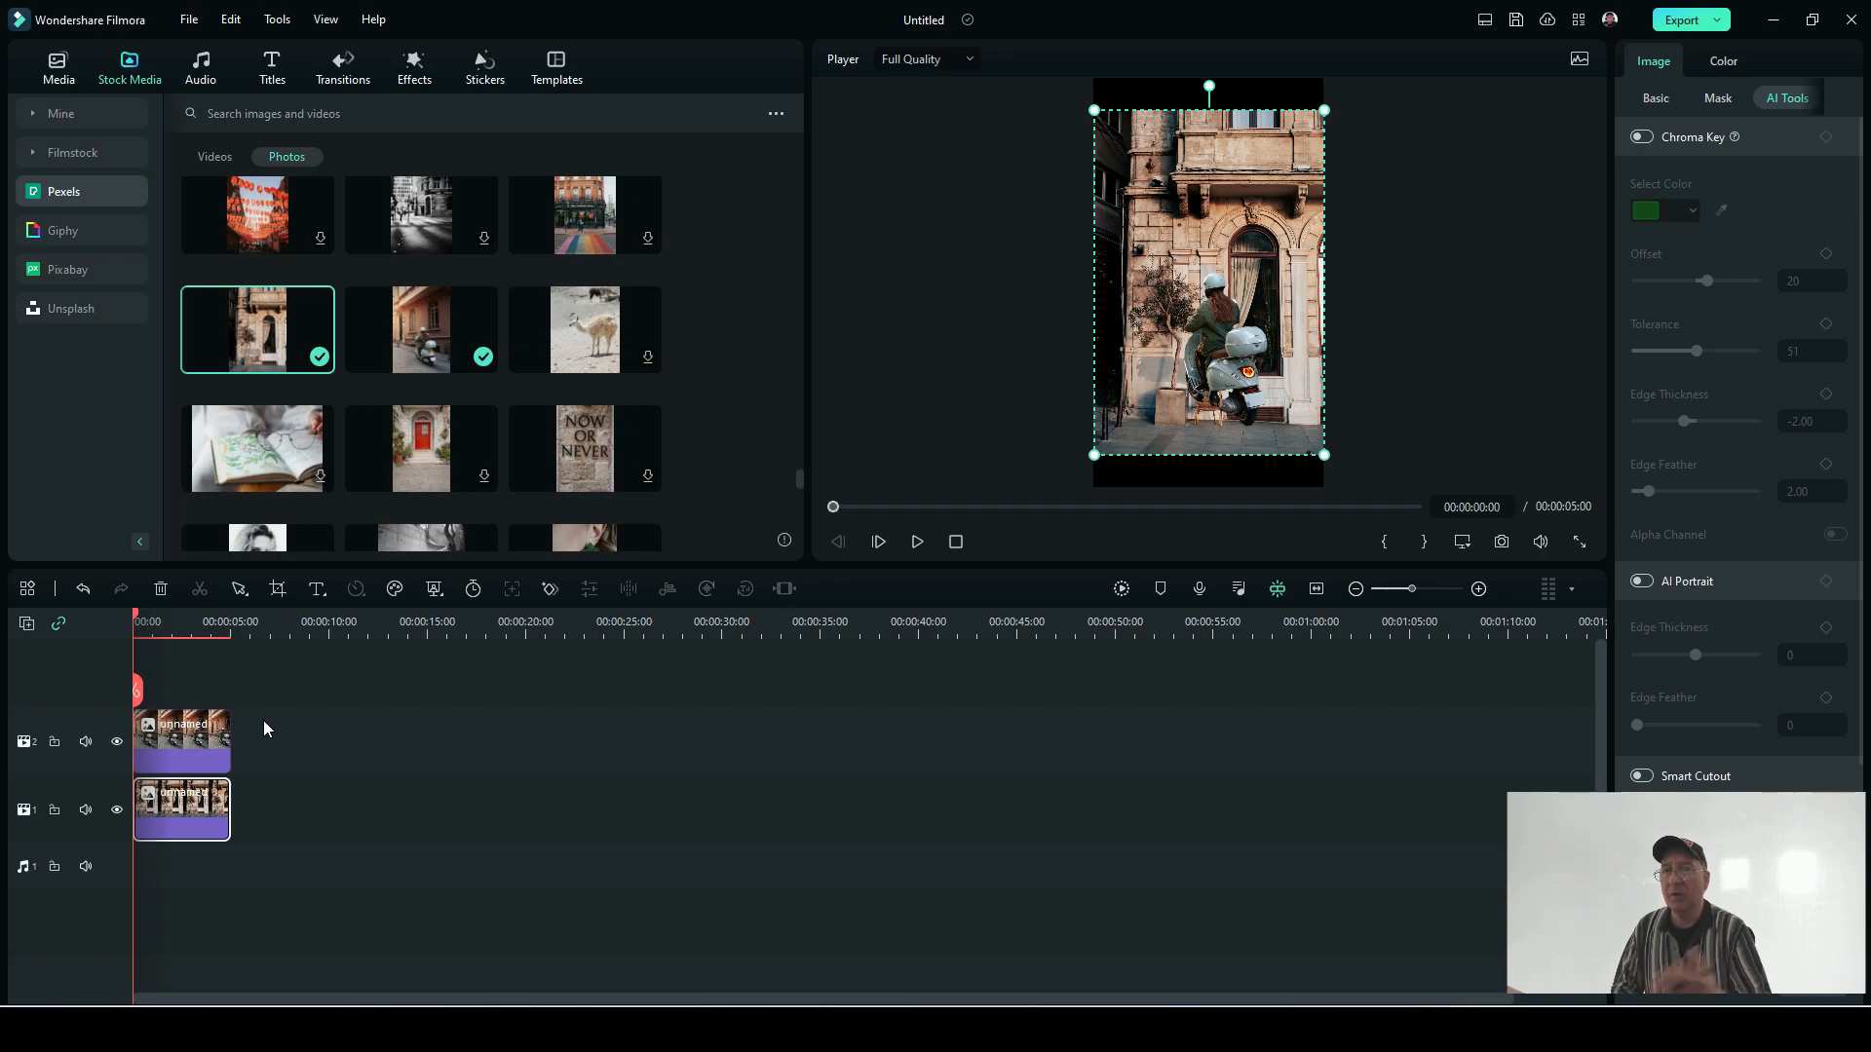
left_click(1229, 394)
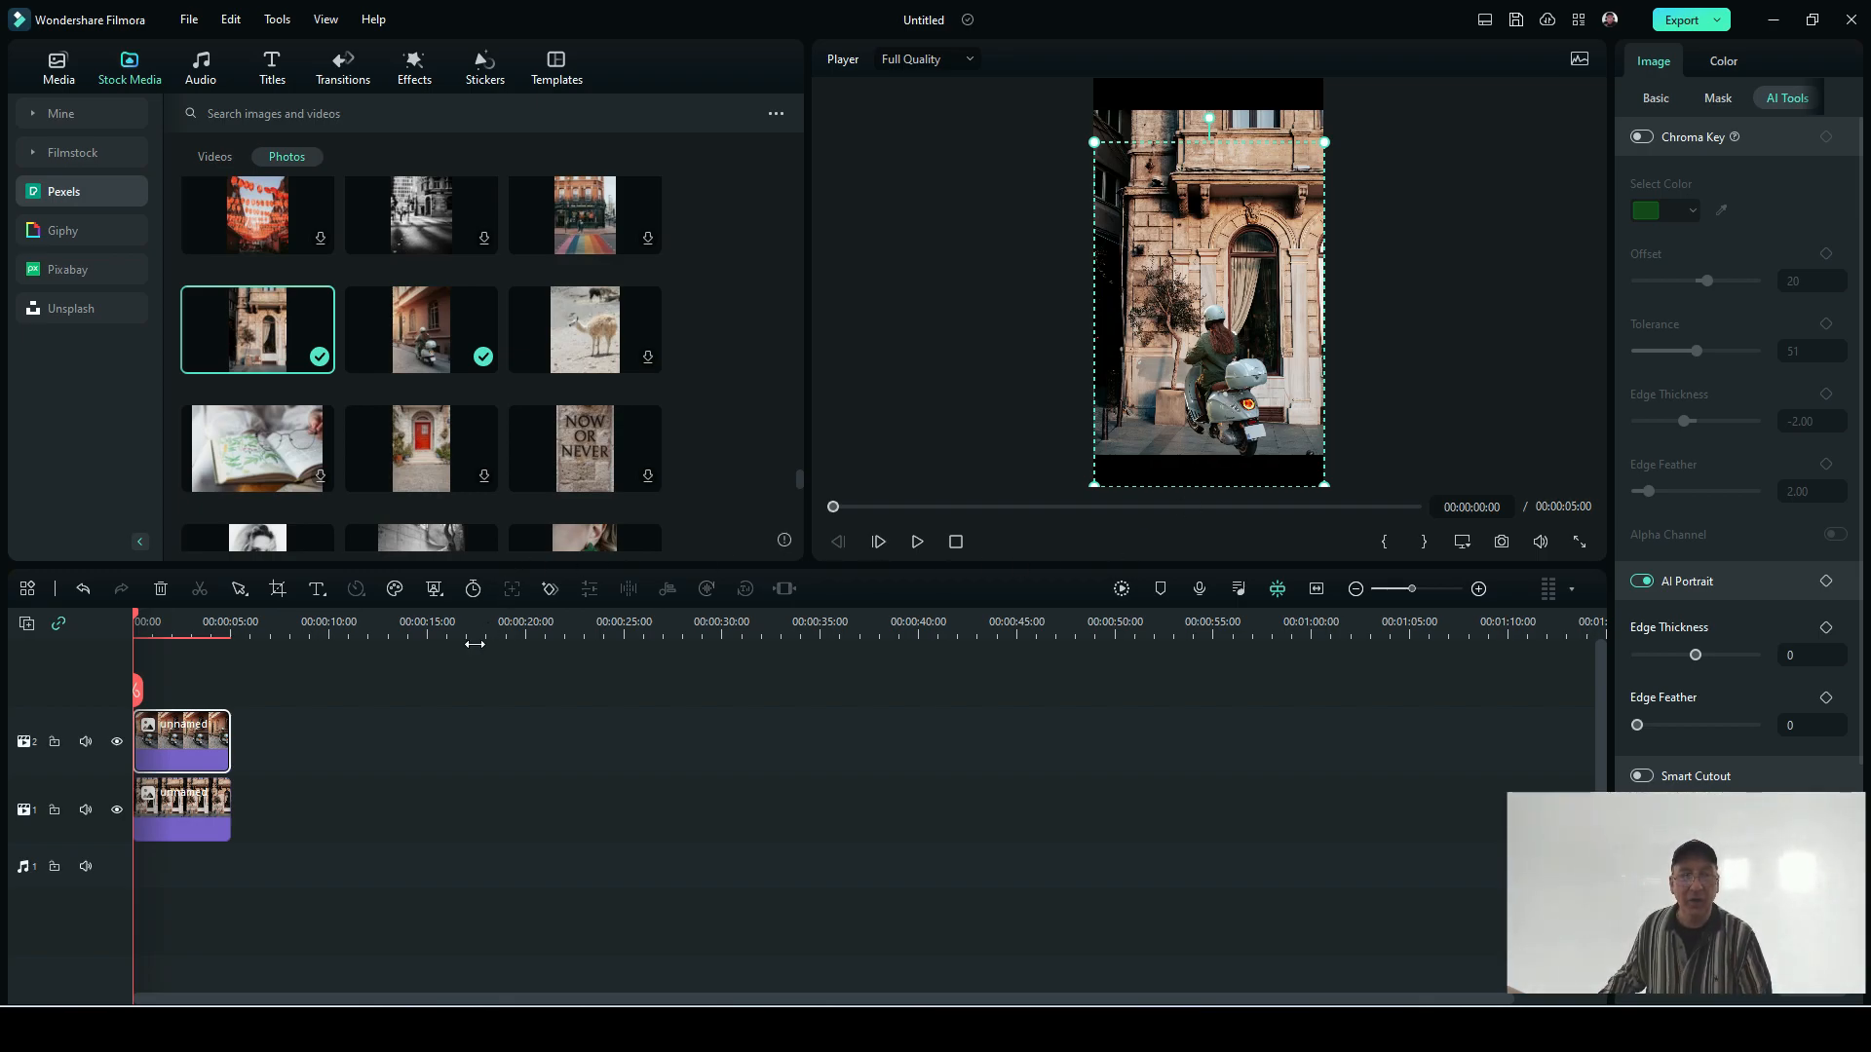
Step: Move the building photo to a track above the scooter to show the layer order, and return it to the track beneath
left_click(195, 813)
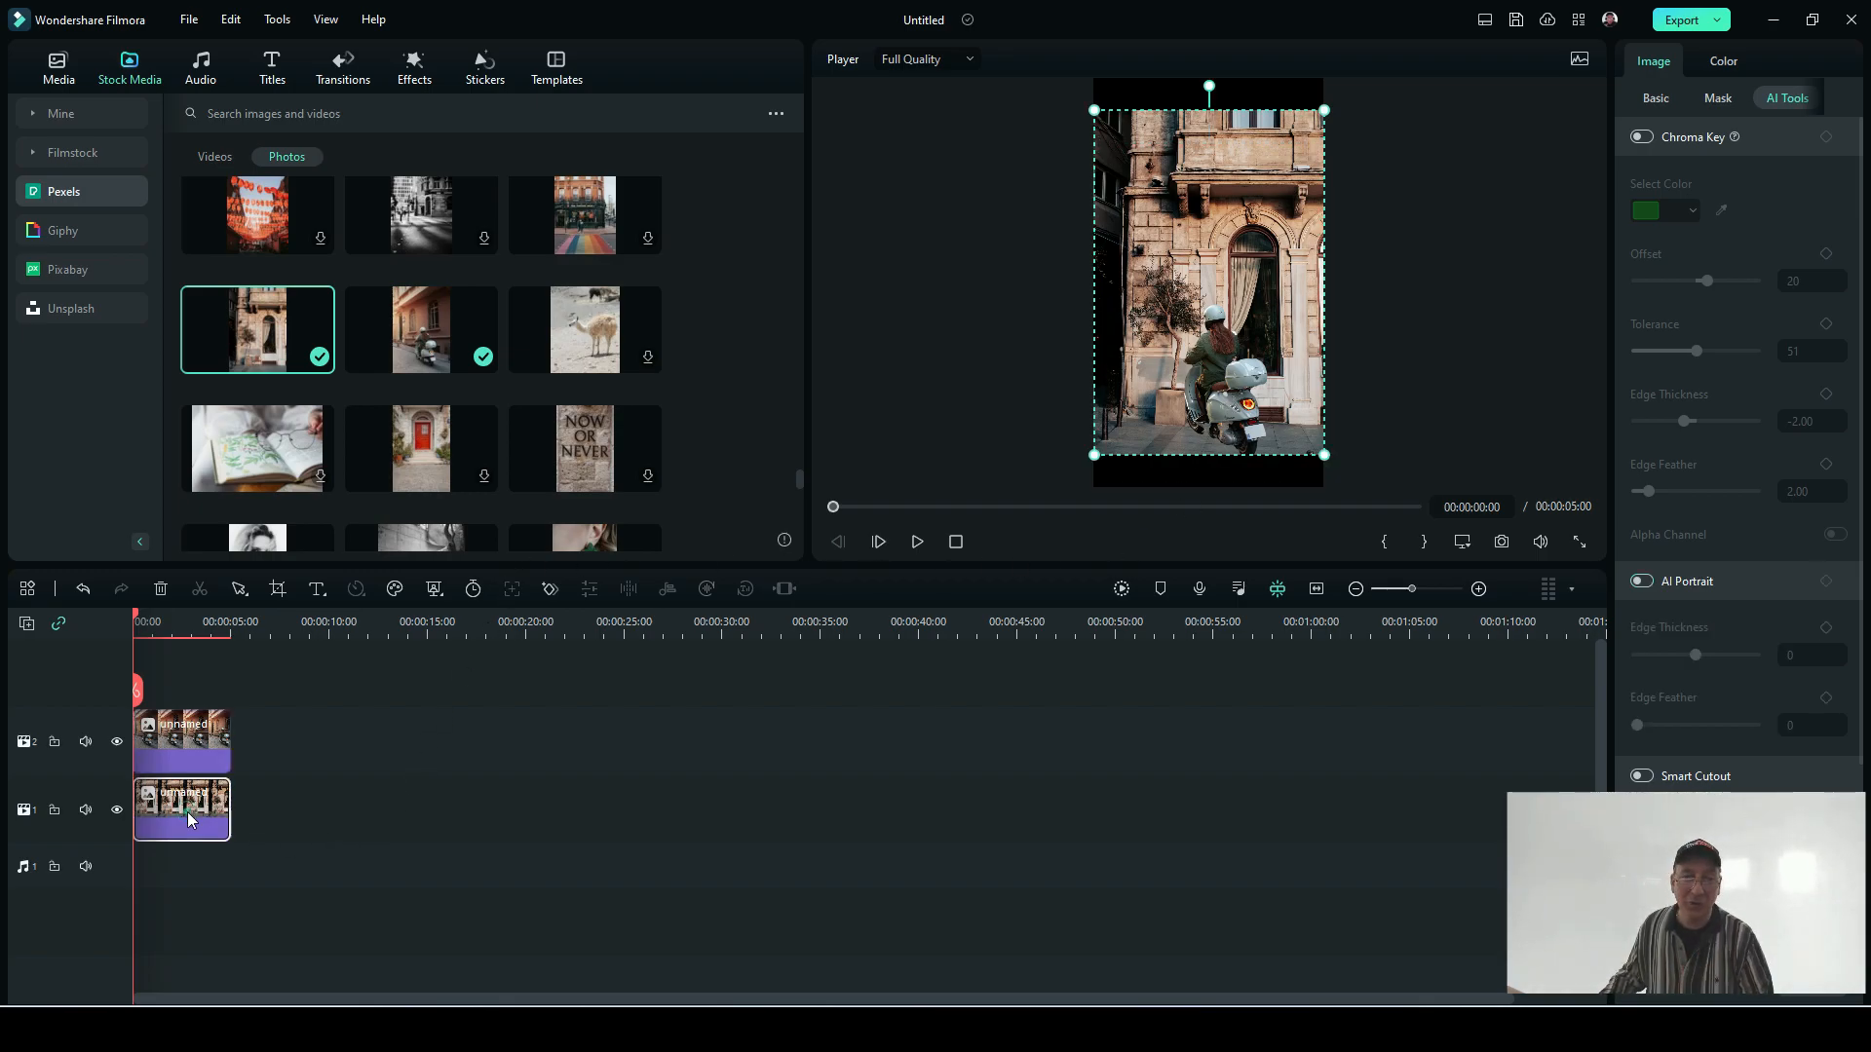
left_click_drag(195, 813, 188, 682)
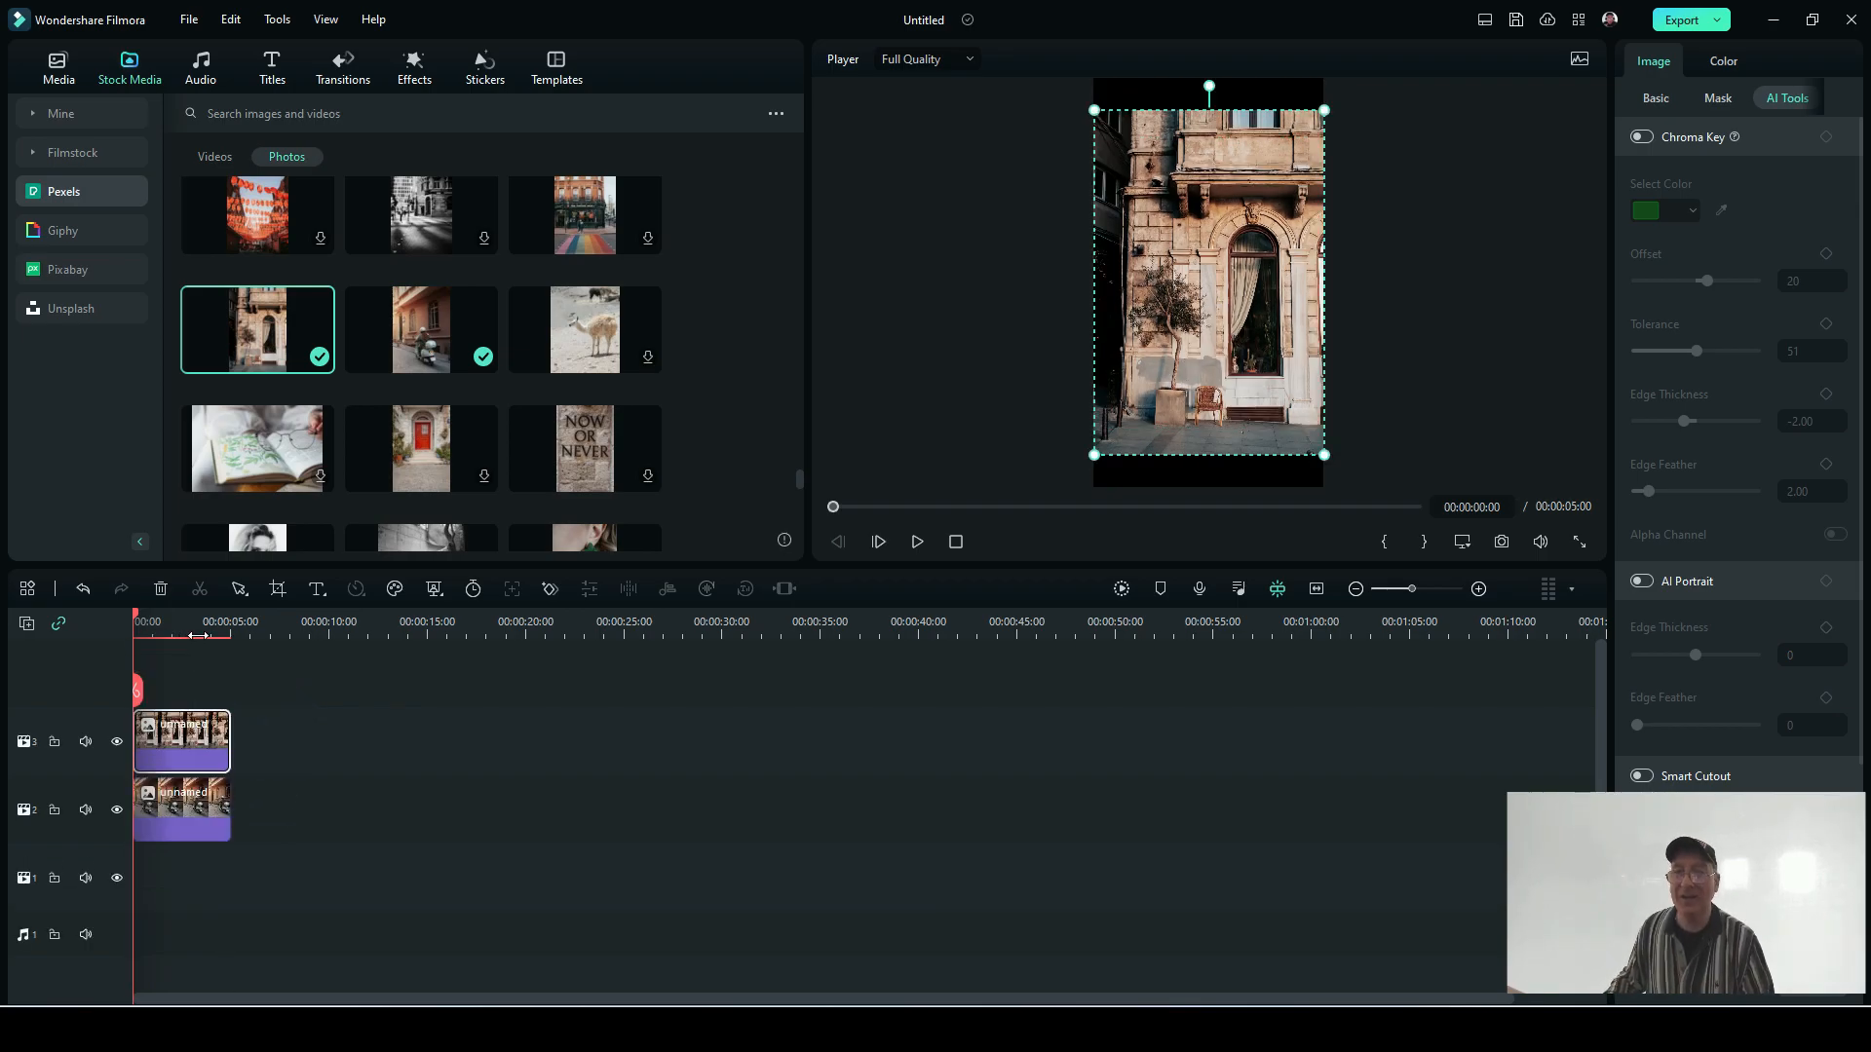
left_click_drag(207, 735, 157, 846)
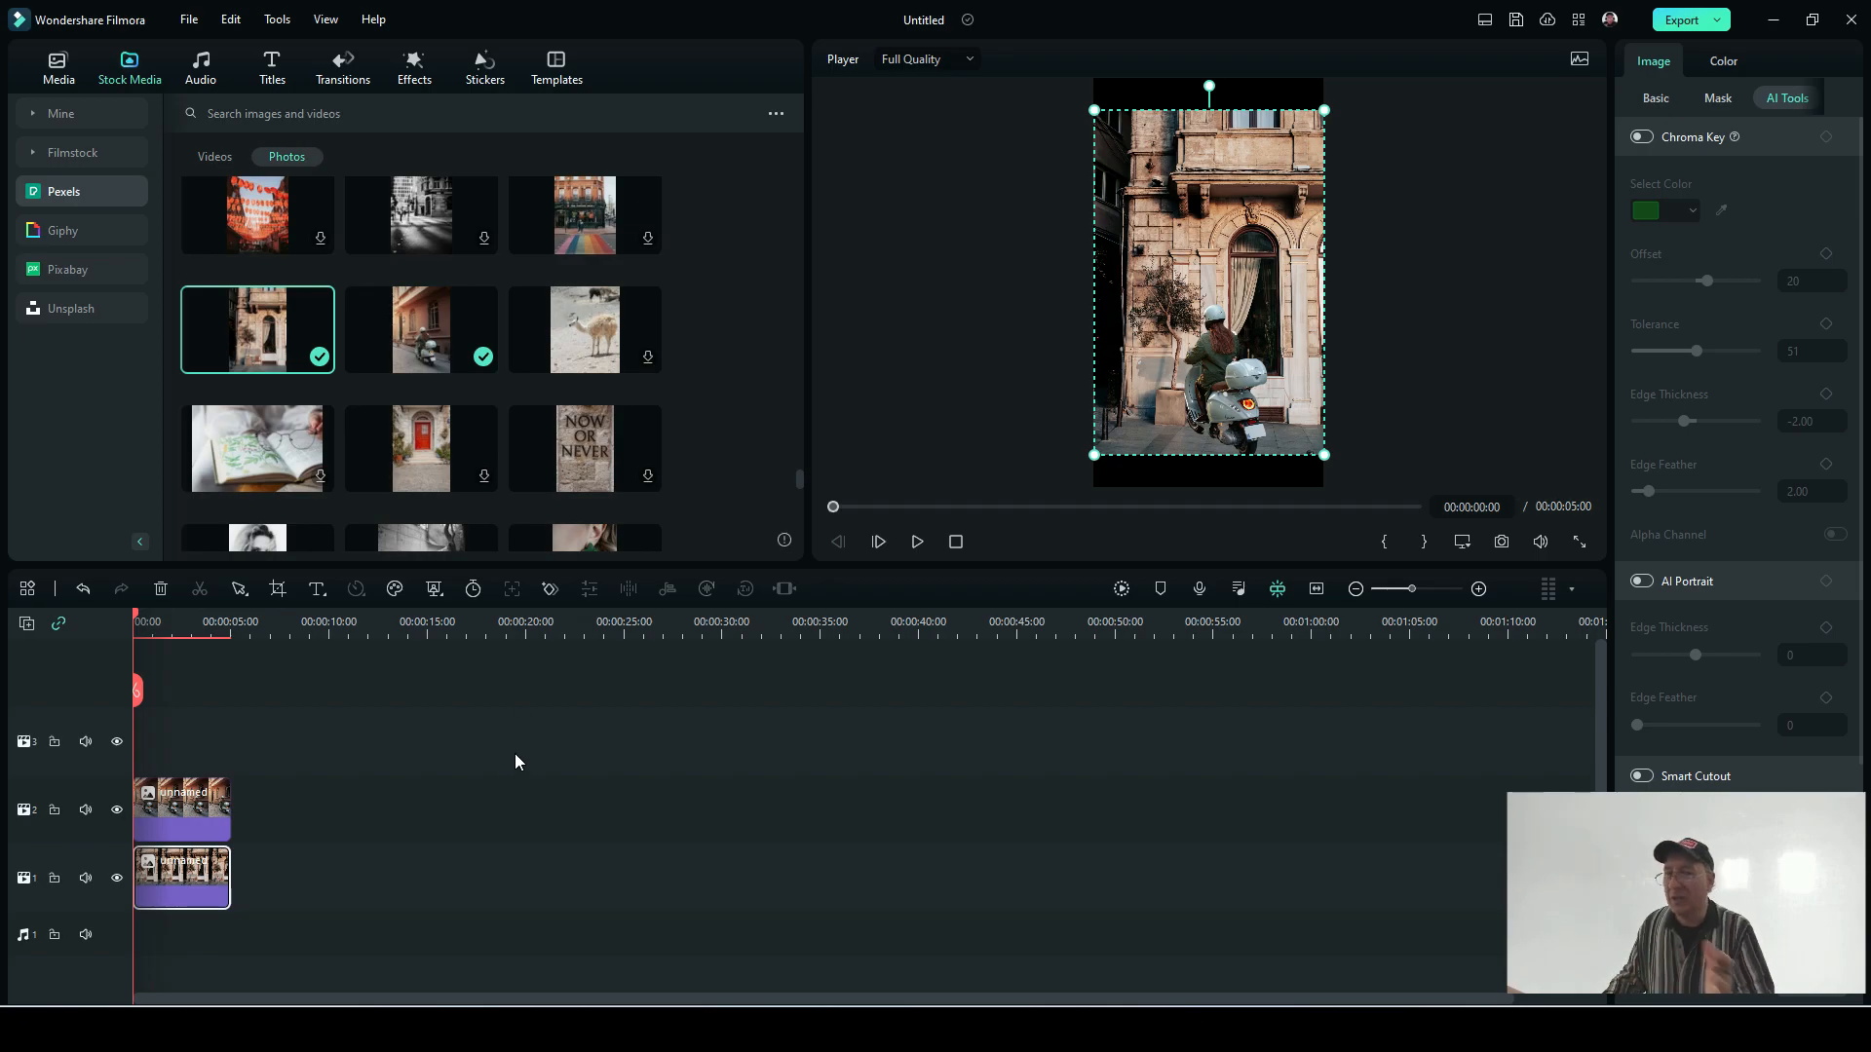
Step: Select both photo clips on the timeline and delete them
left_click_drag(318, 910, 206, 886)
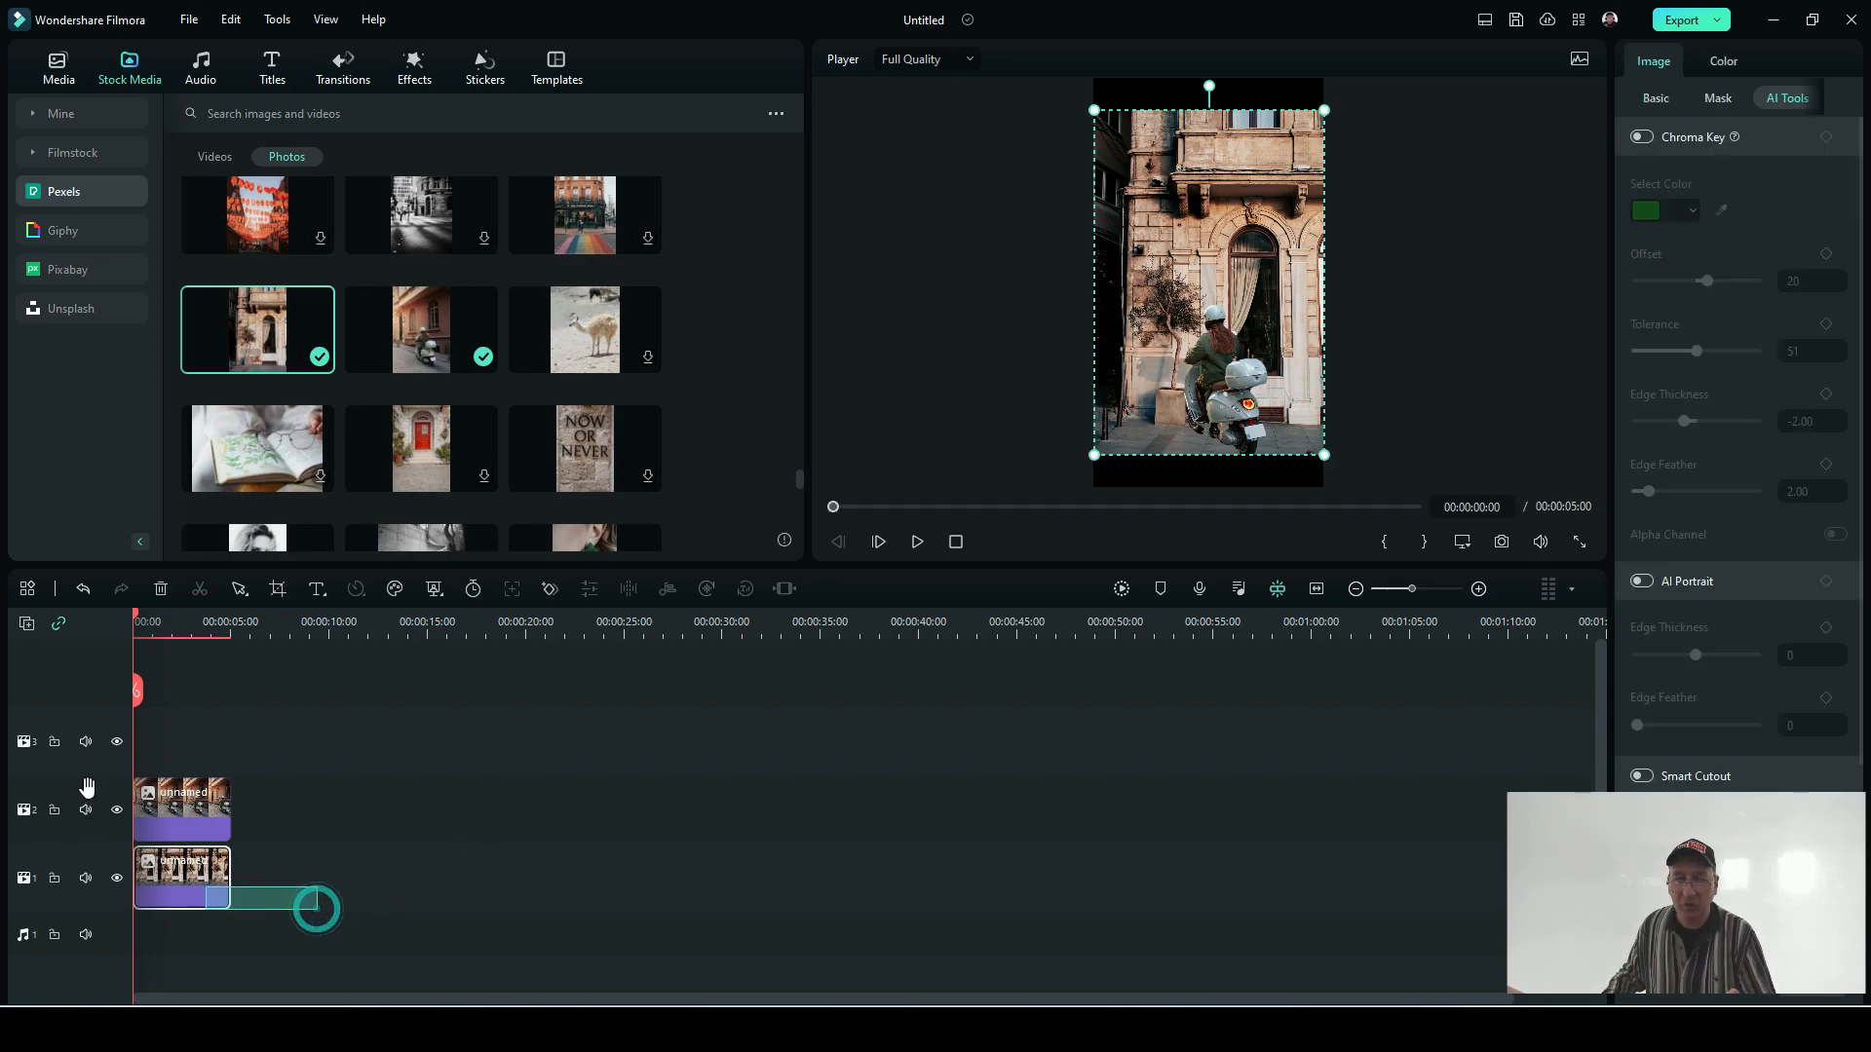
left_click_drag(269, 970, 131, 676)
left_click(150, 681)
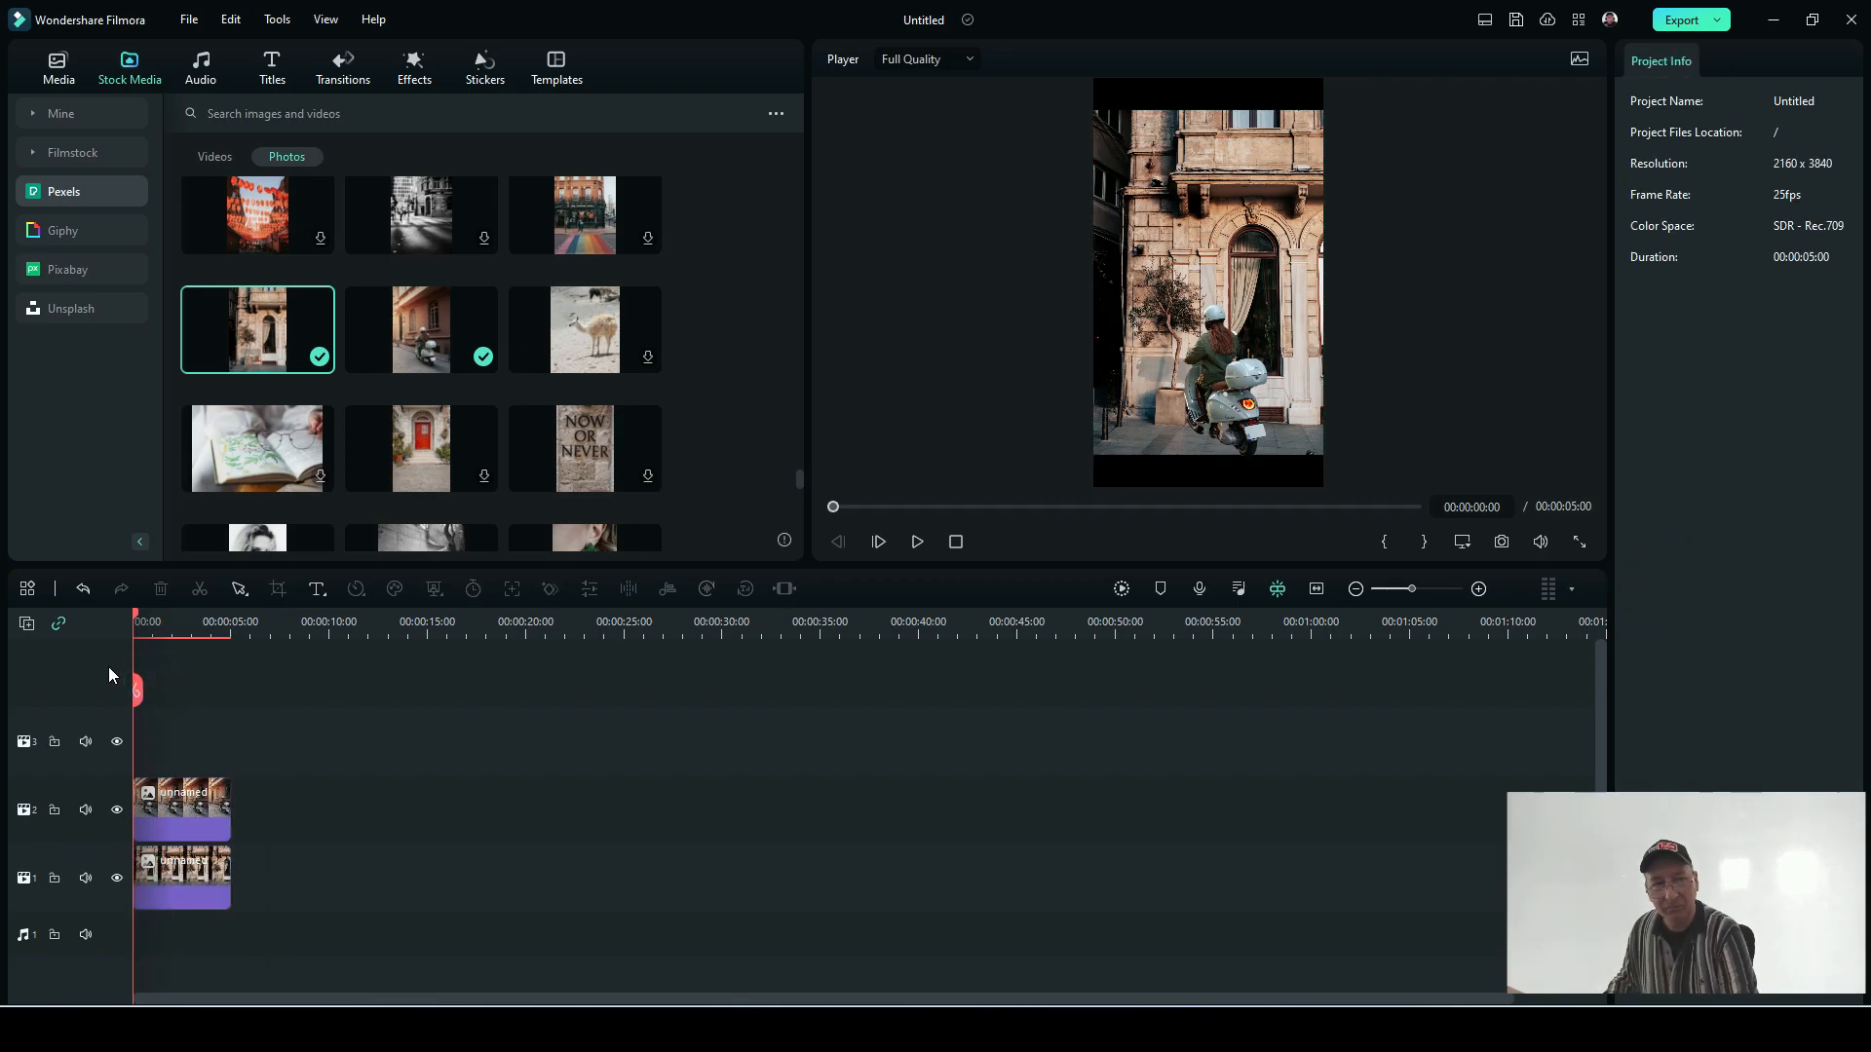
left_click_drag(172, 915, 72, 676)
key("Delete")
key("Delete")
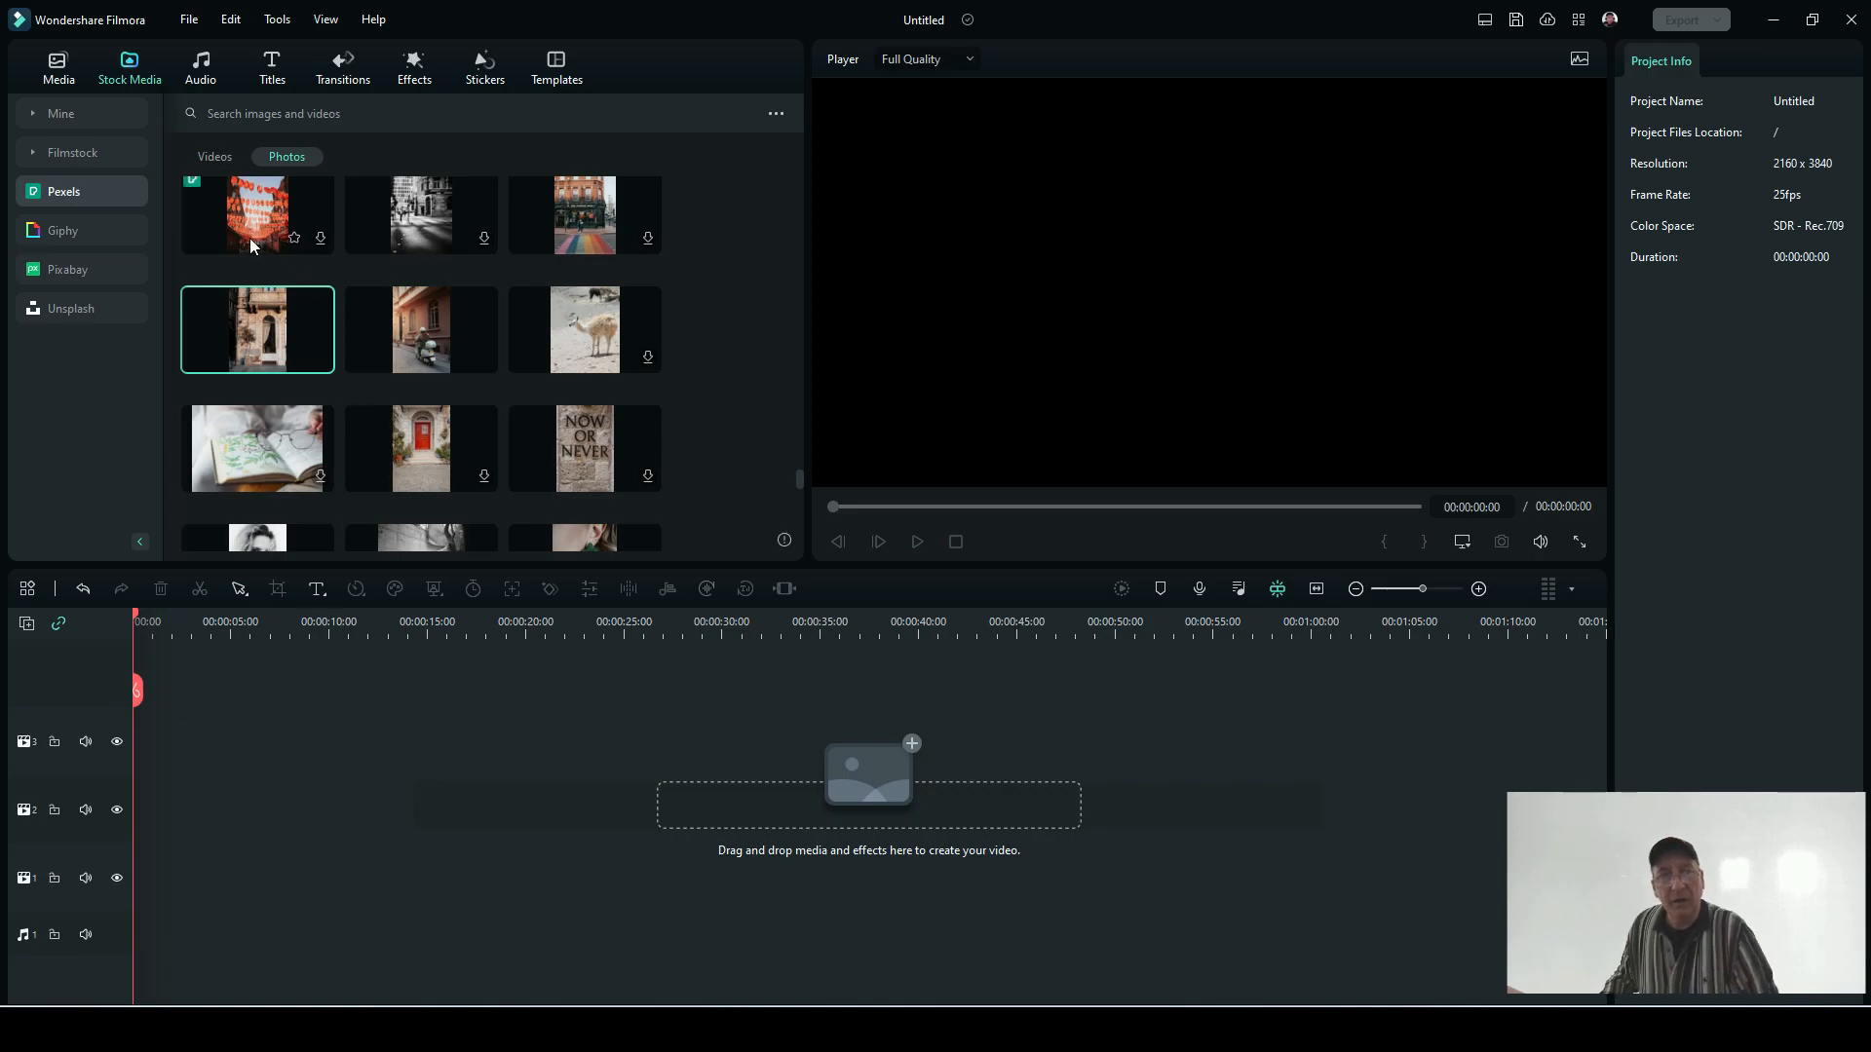
Step: Place the video VID_20230224_131655 from the global media at the start of the timeline
left_click(61, 76)
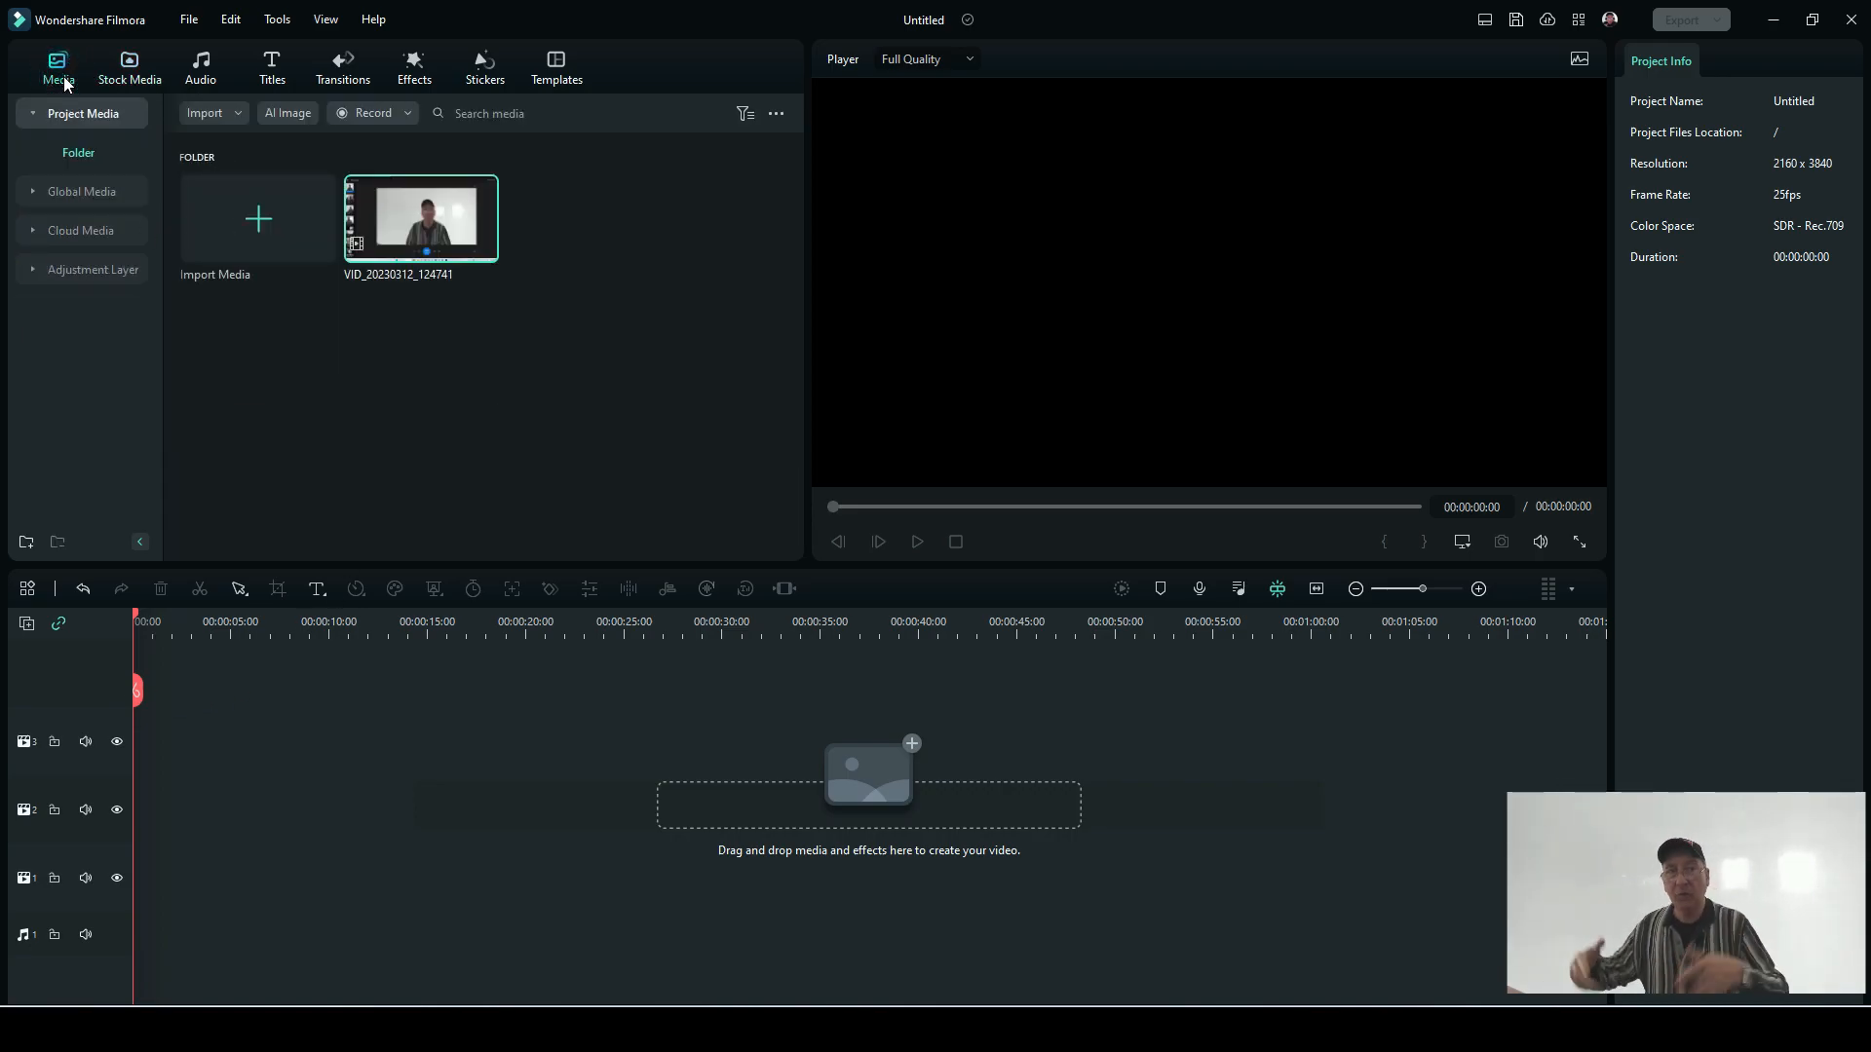
left_click(84, 189)
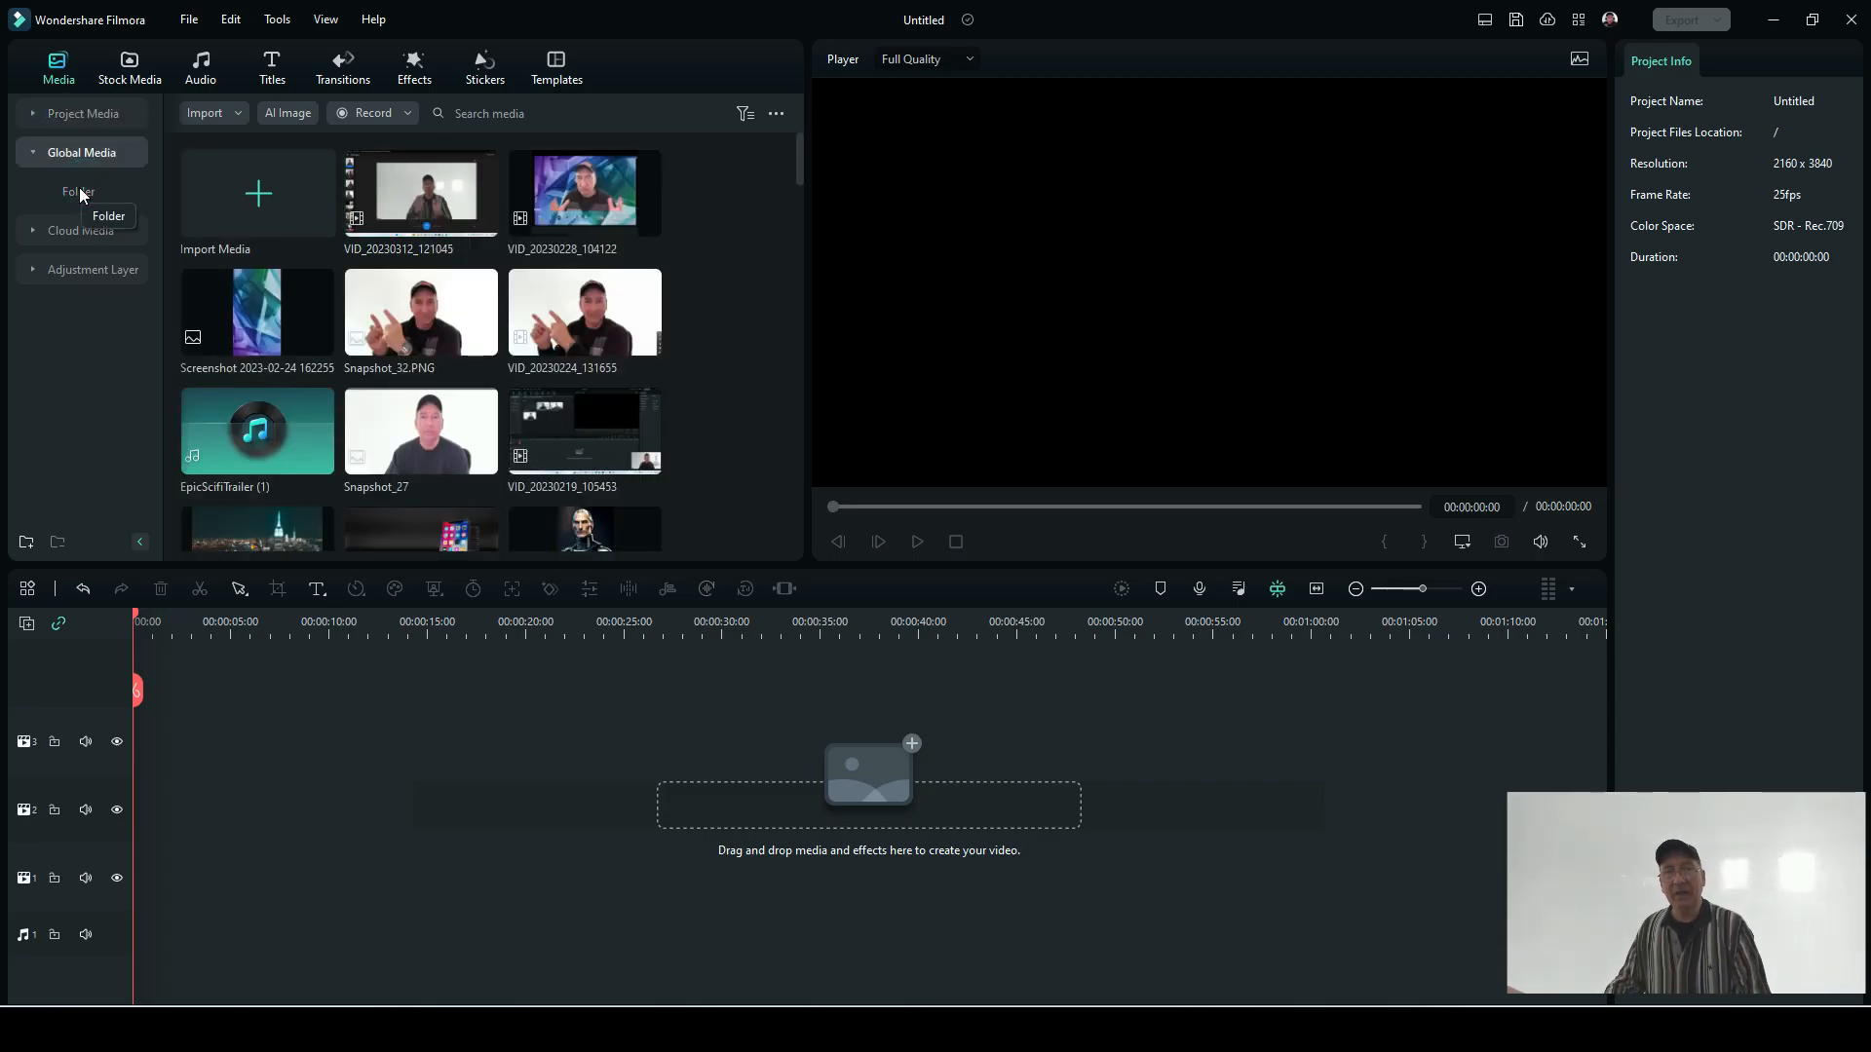
left_click_drag(557, 322, 146, 687)
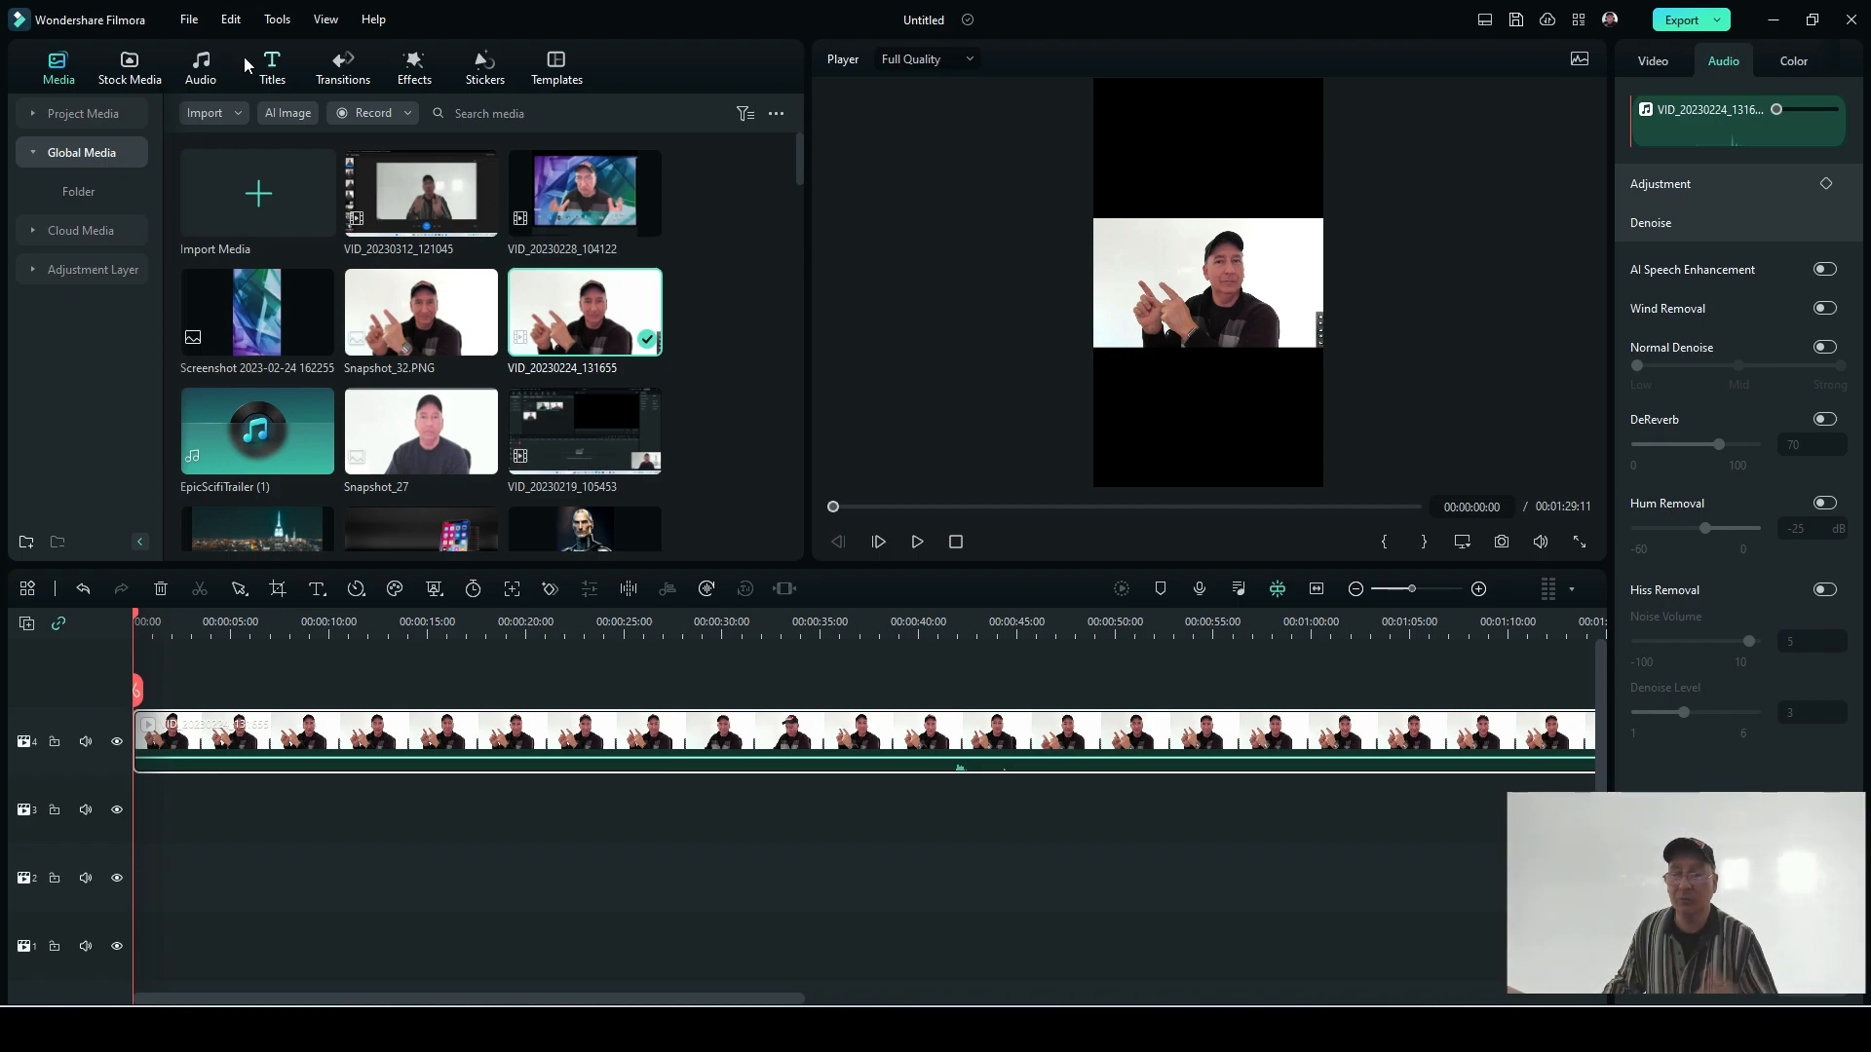
Step: Create a new 16:9 (Widescreen) project without saving the changes to the current one
left_click(188, 20)
mouse_move(243, 48)
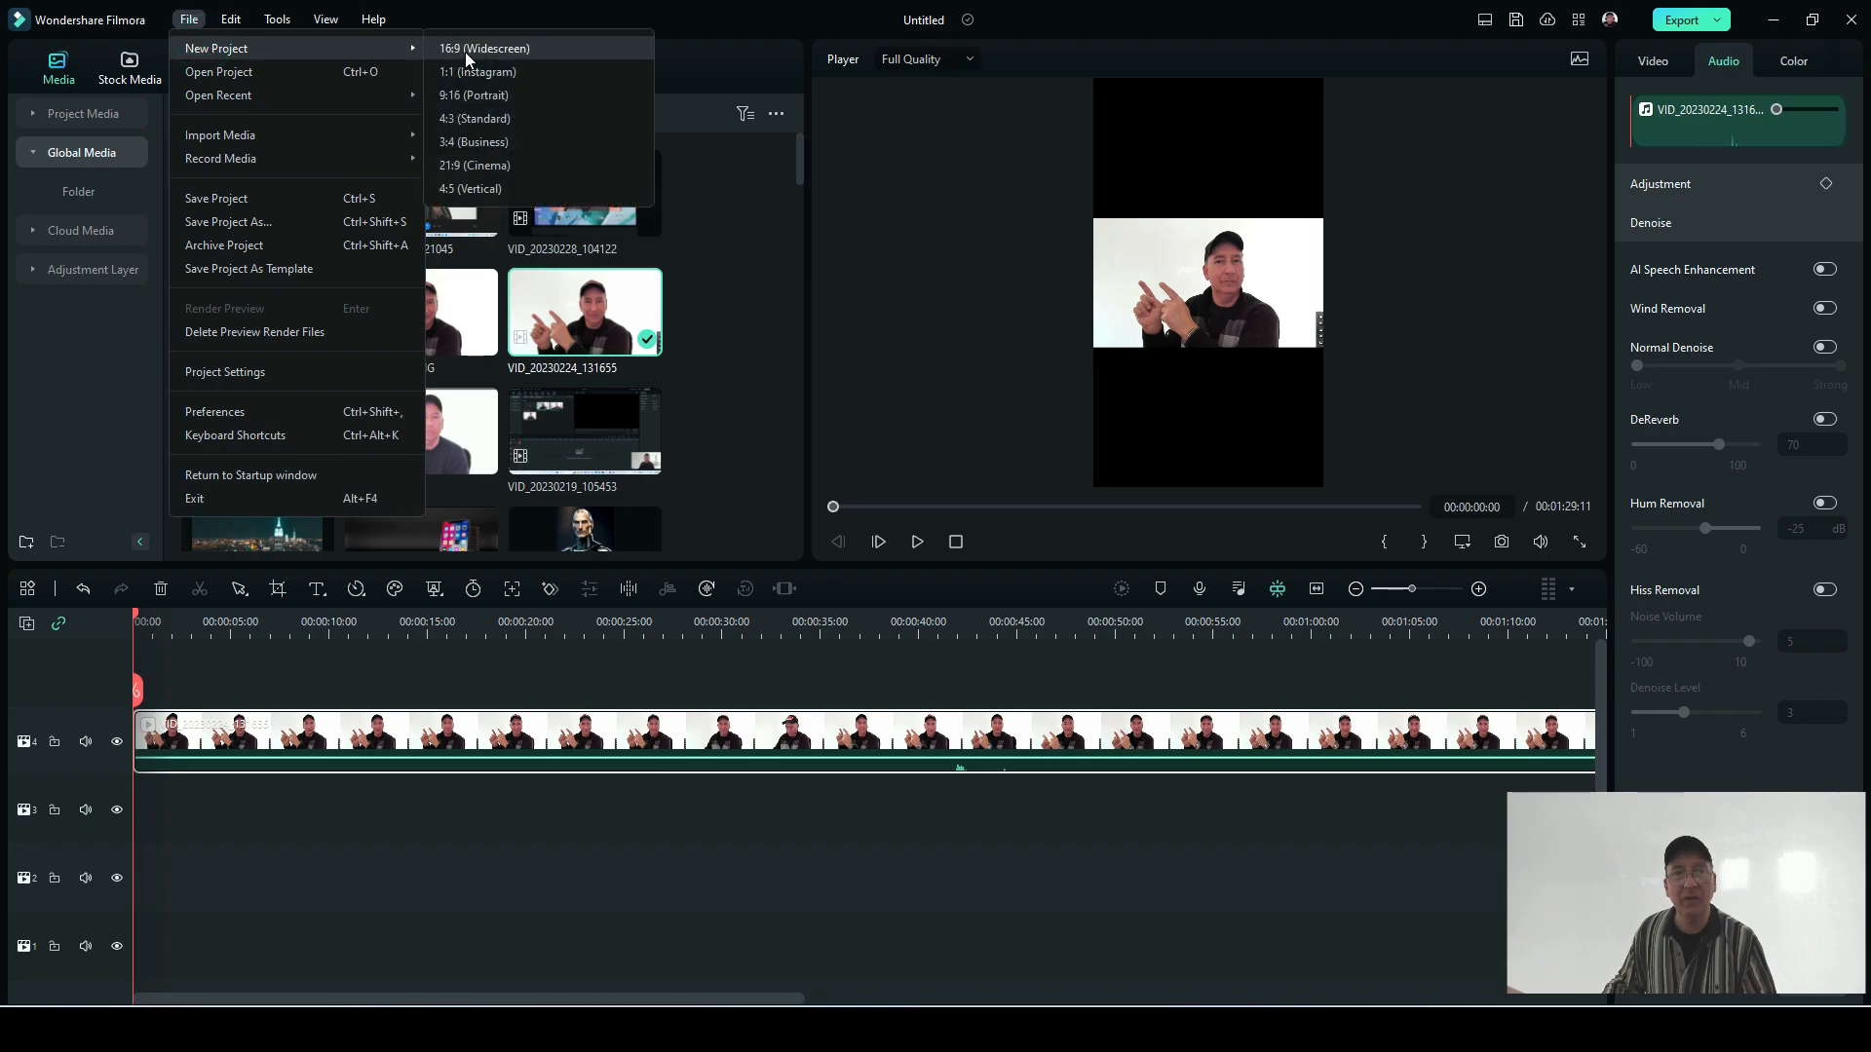
left_click(472, 49)
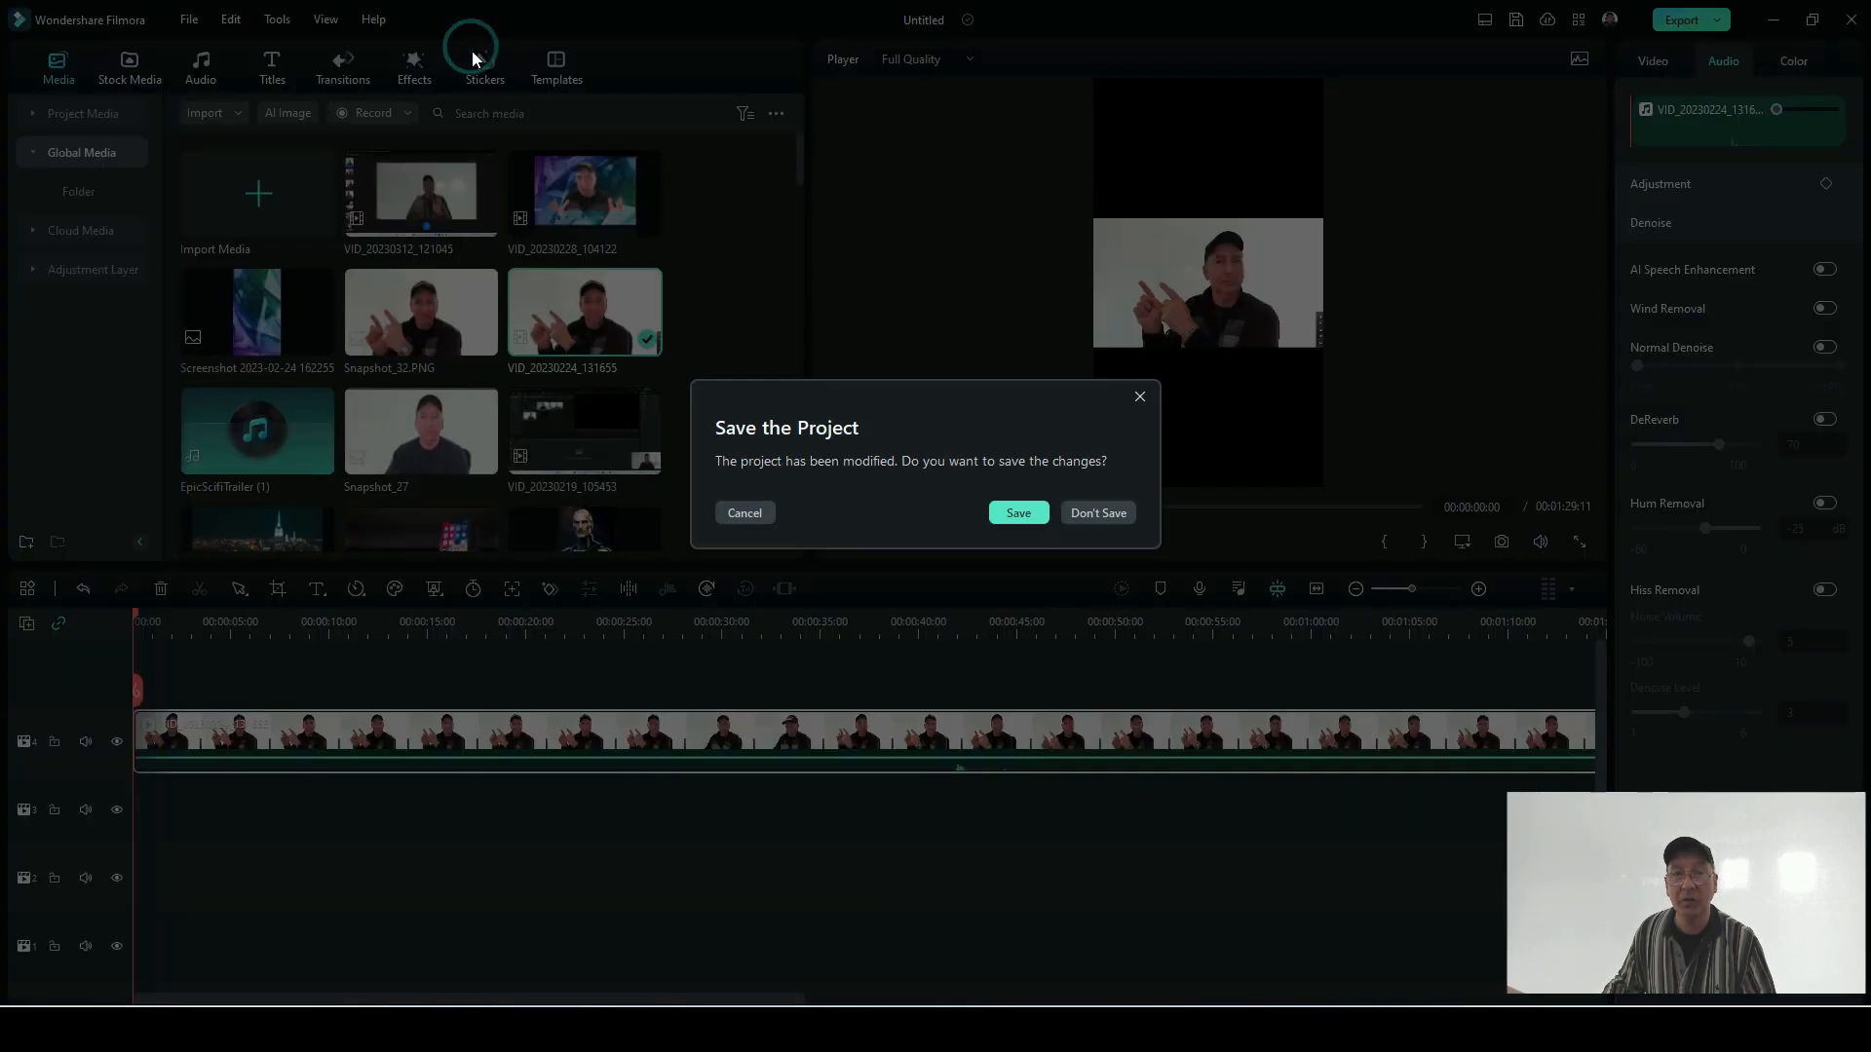
left_click(1091, 512)
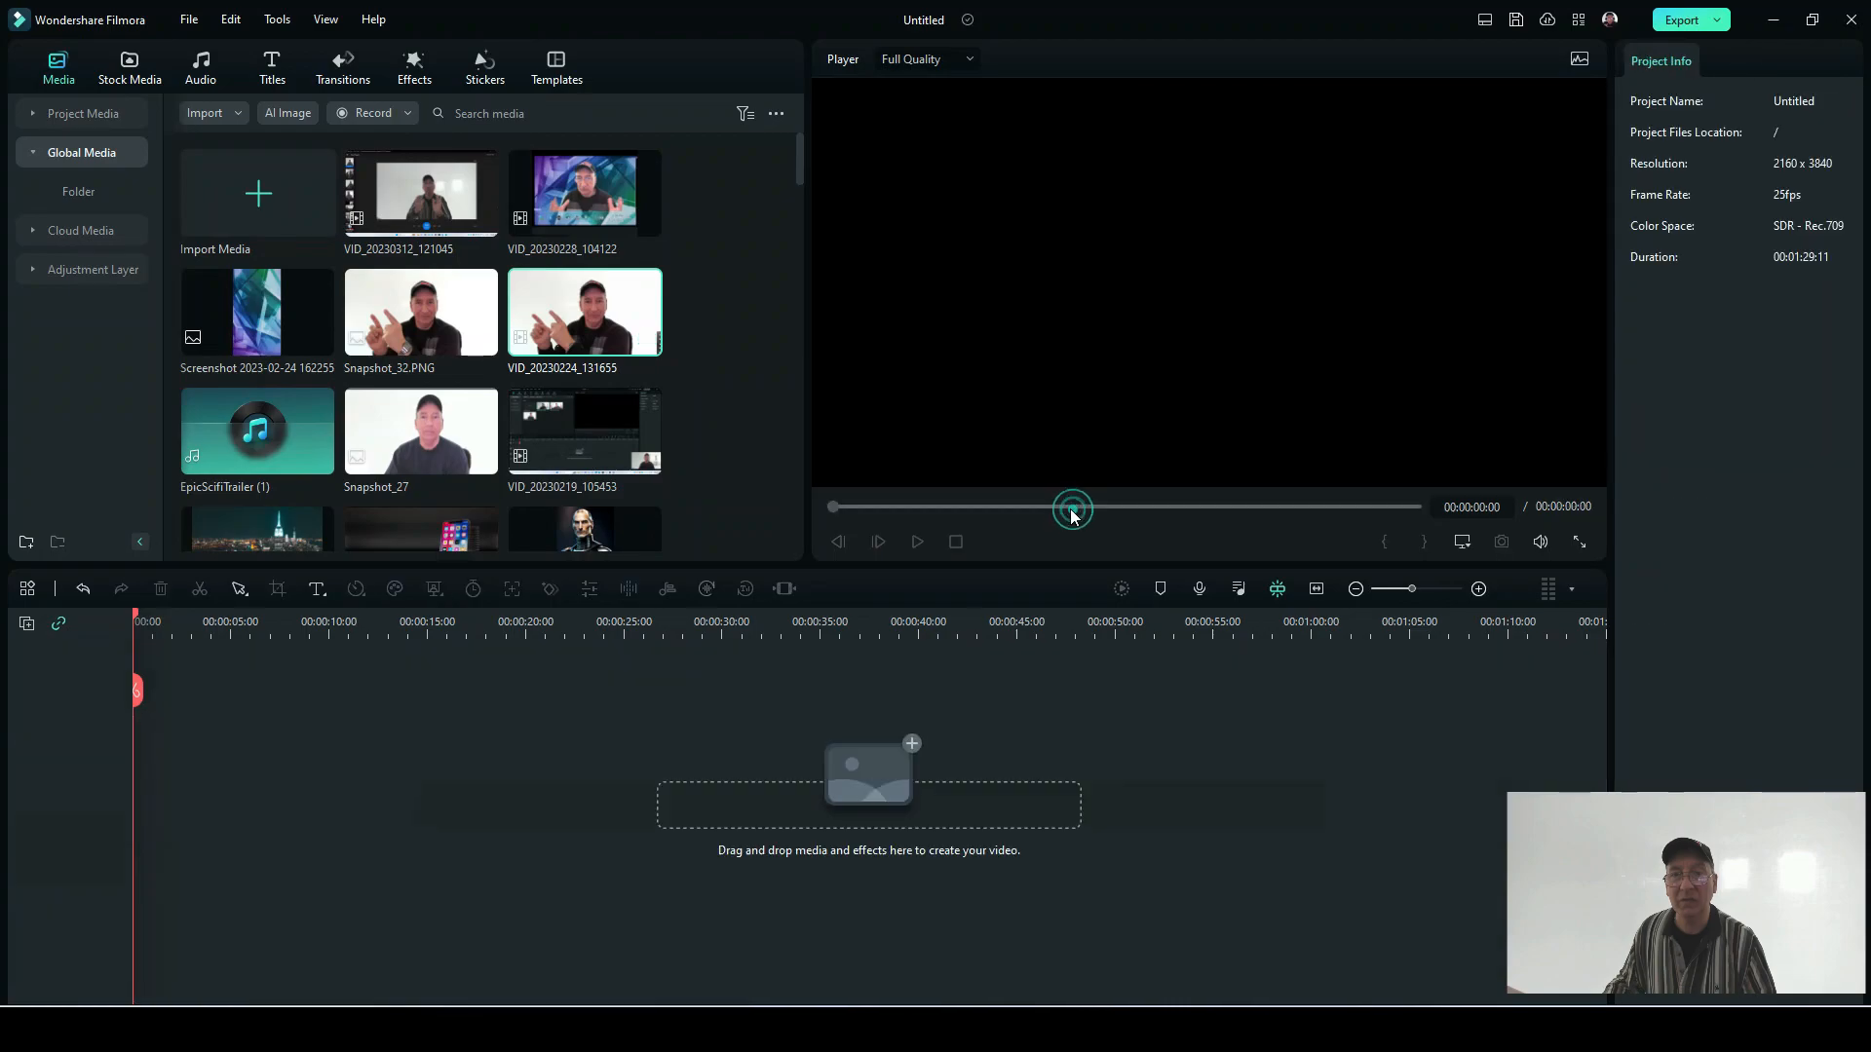
Step: Place VID_20230224_131655 at the start of the timeline and match the project settings to the media at 1920 x 1080 59.94fps
left_click(100, 190)
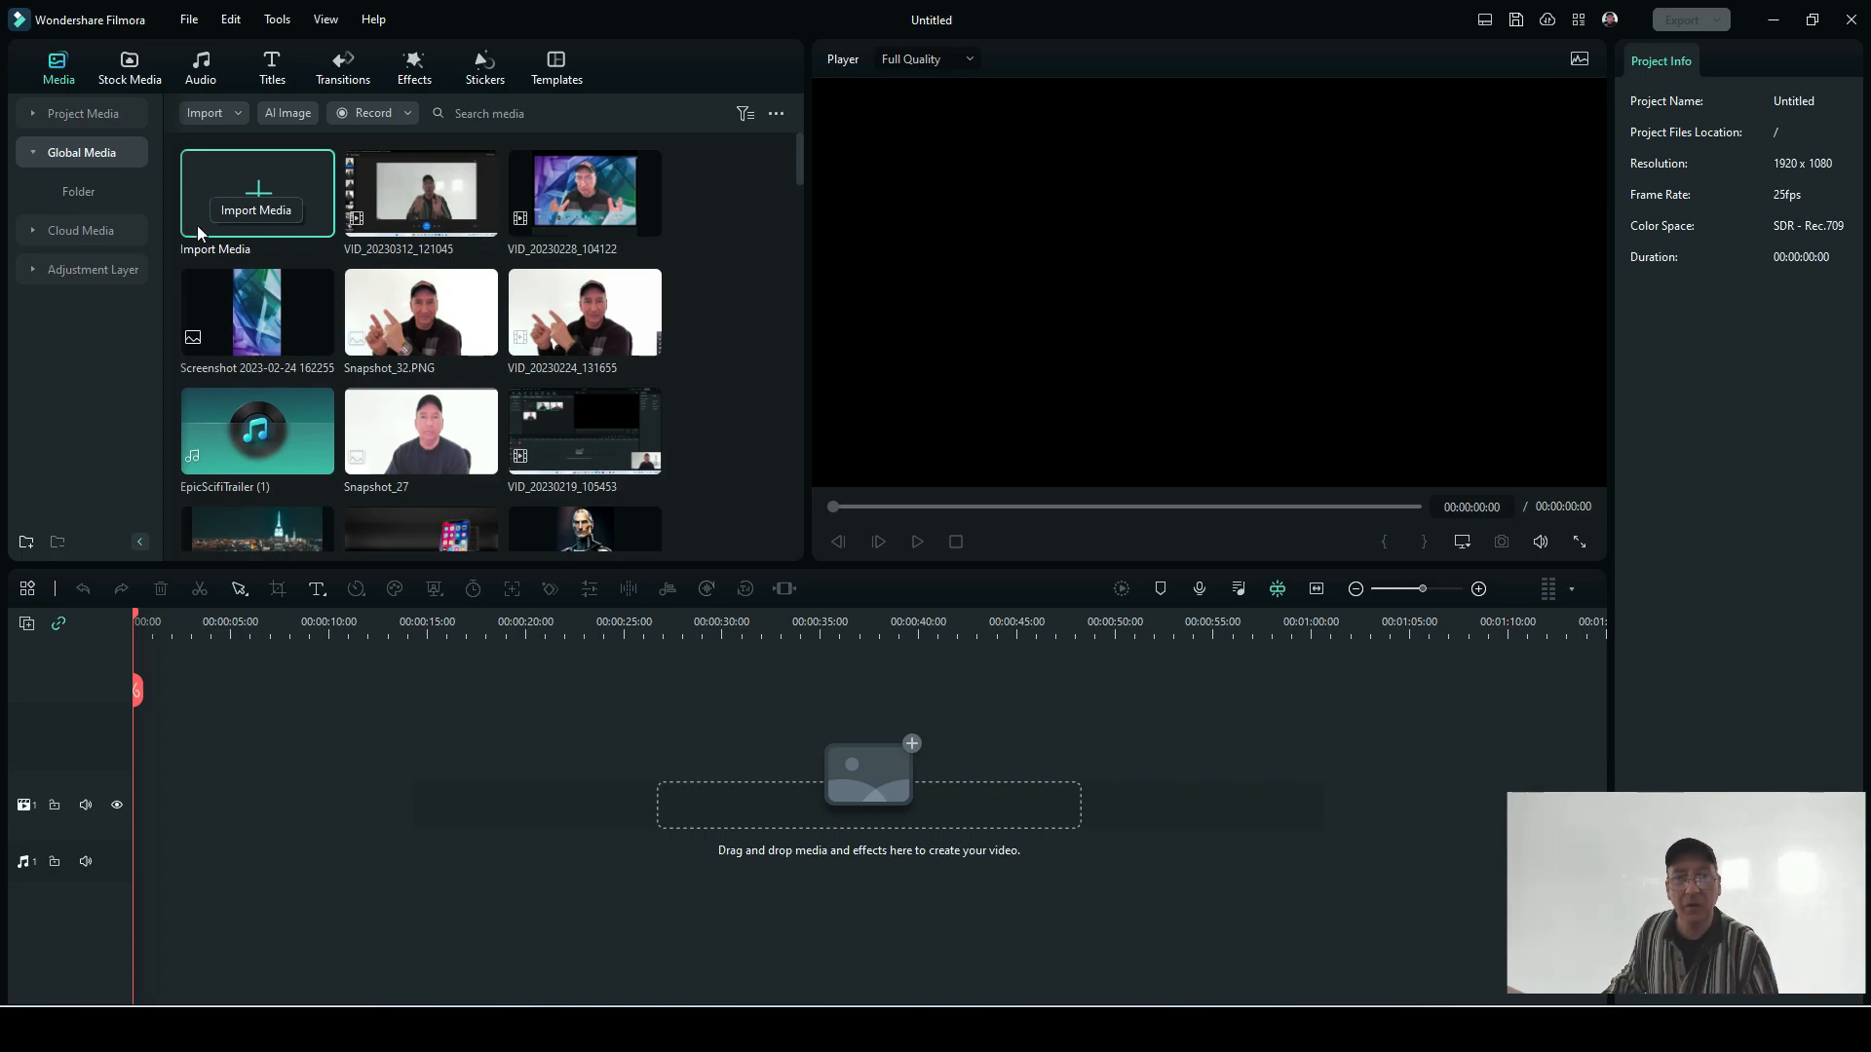
left_click(616, 304)
left_click(248, 662)
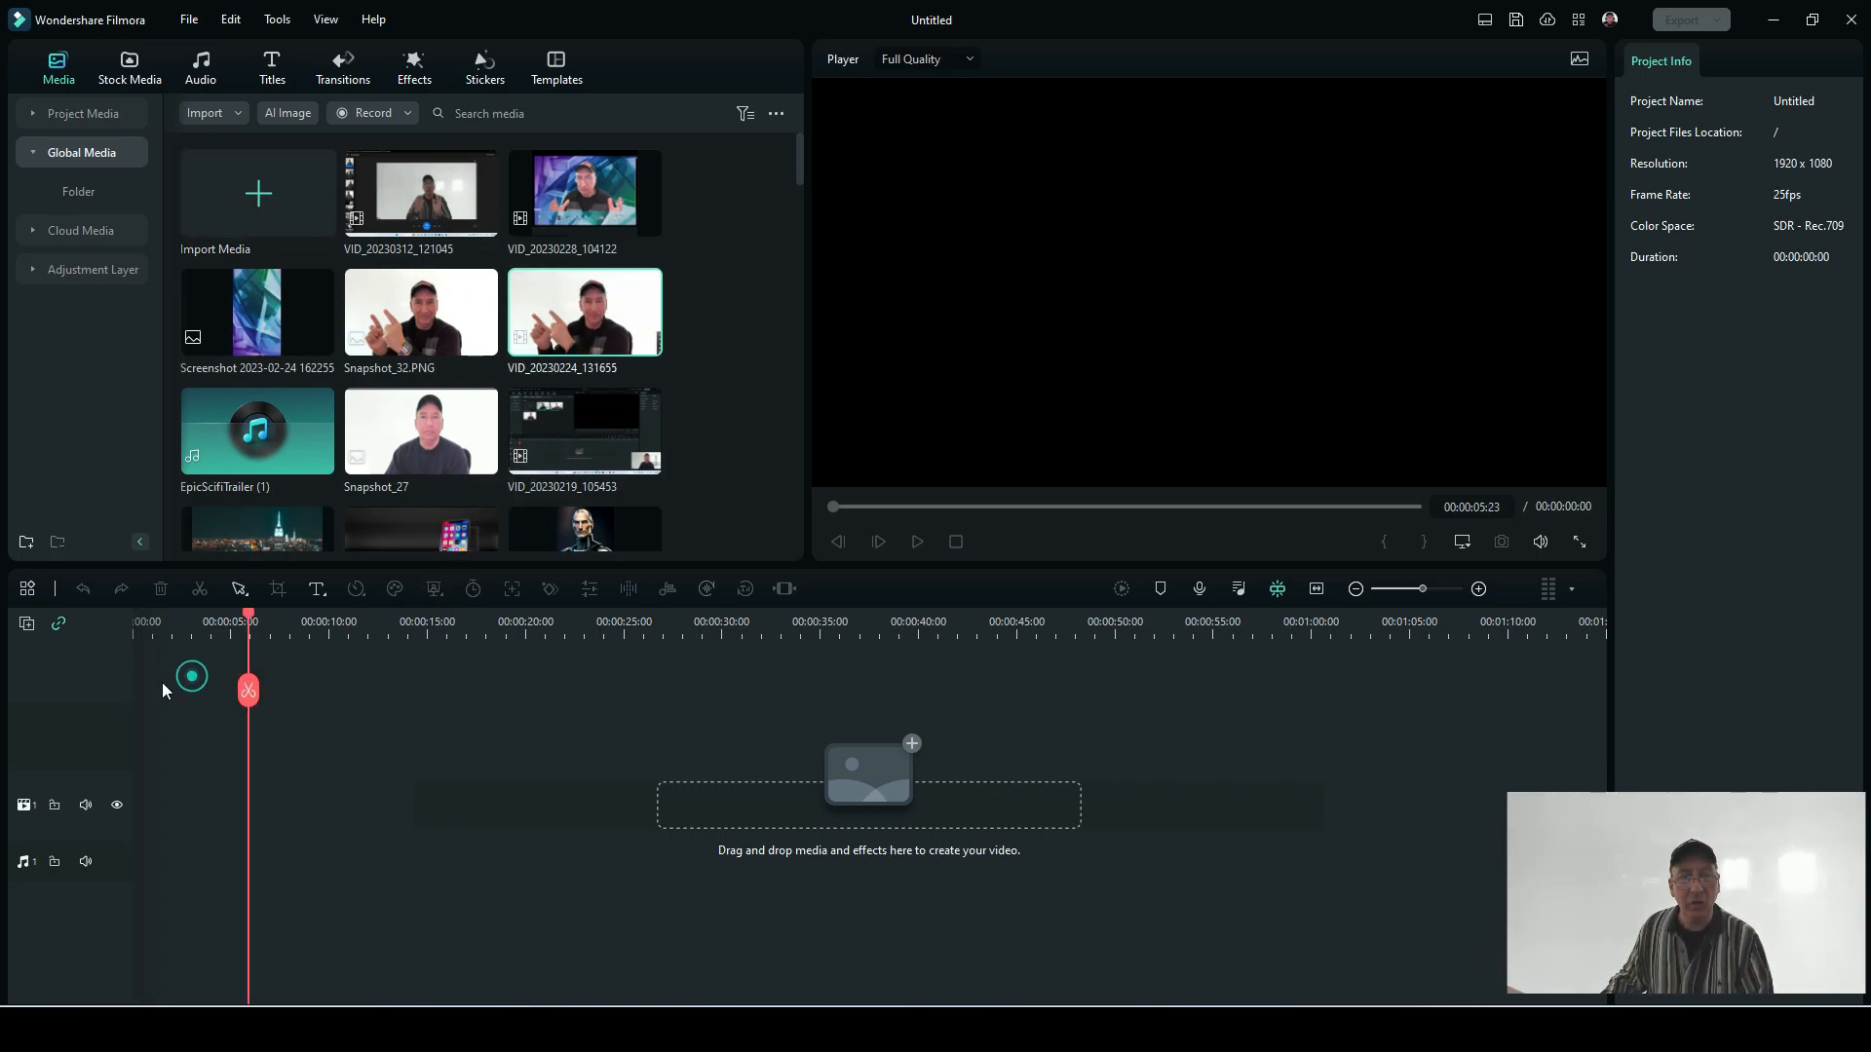
left_click(139, 690)
left_click_drag(605, 326, 105, 740)
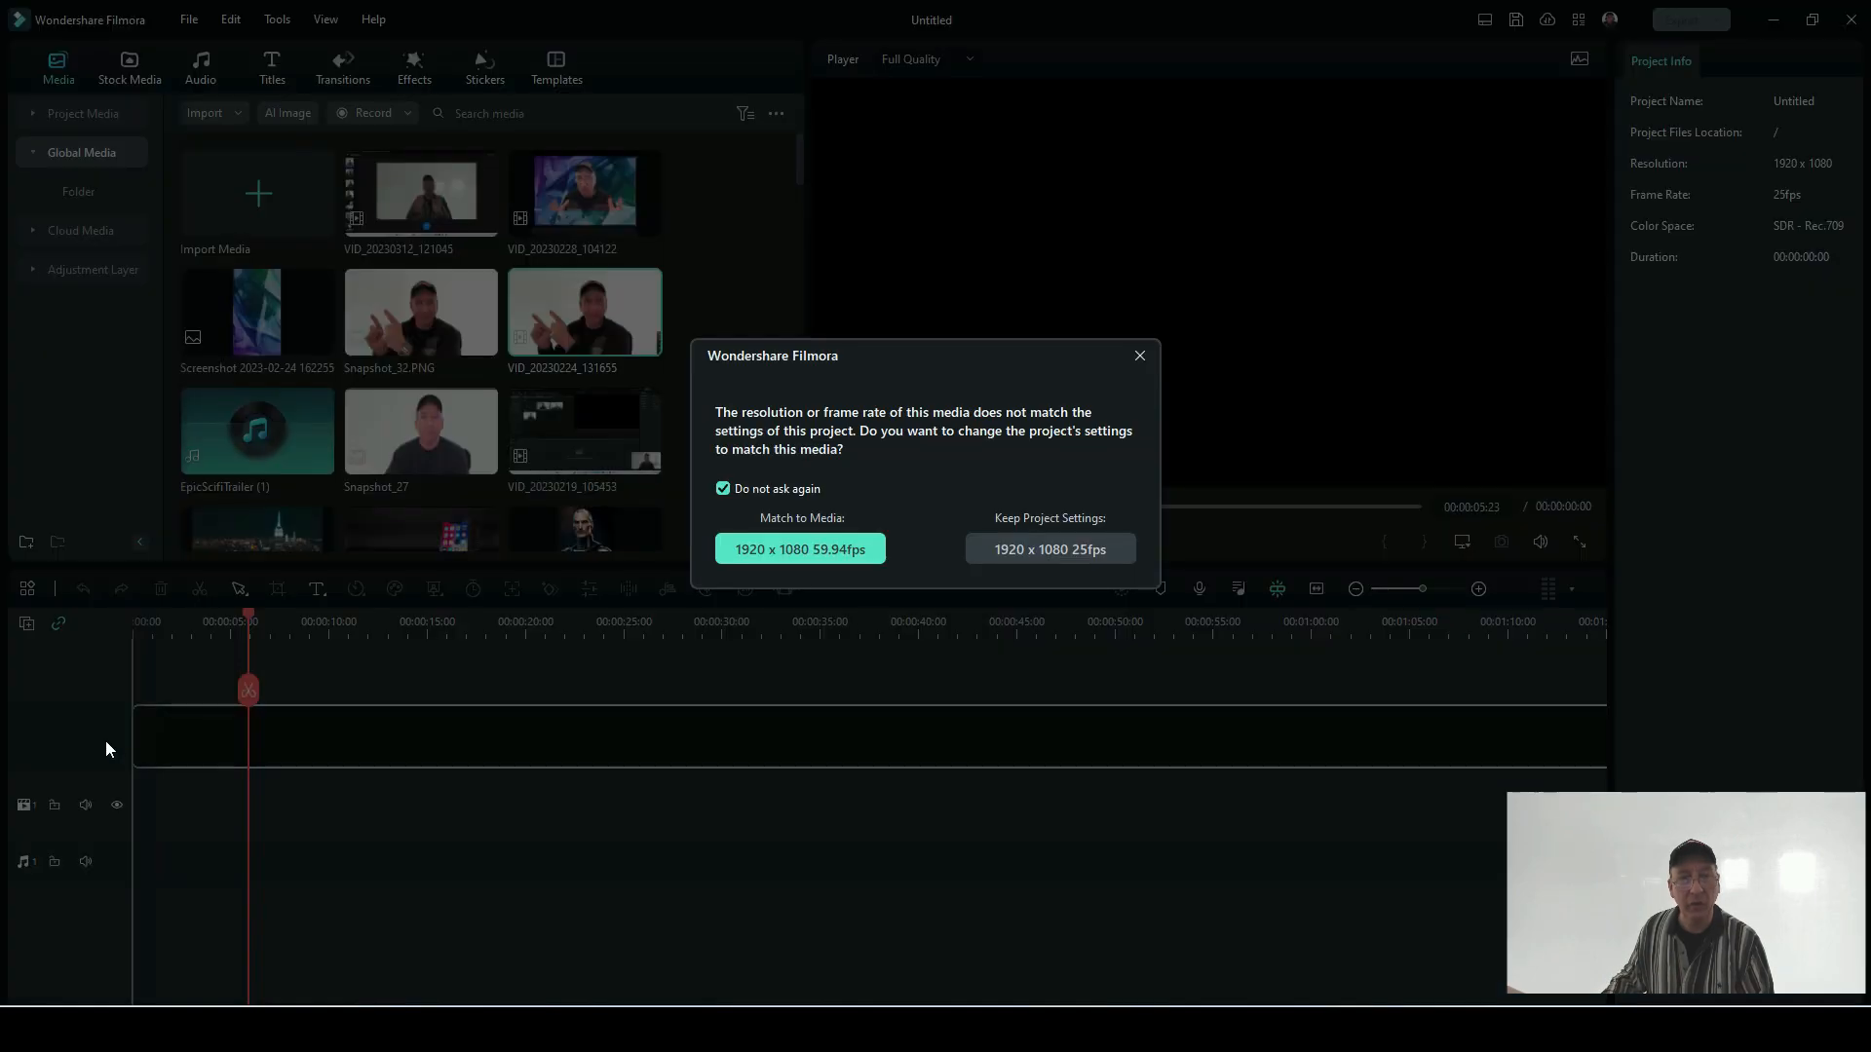
left_click(800, 553)
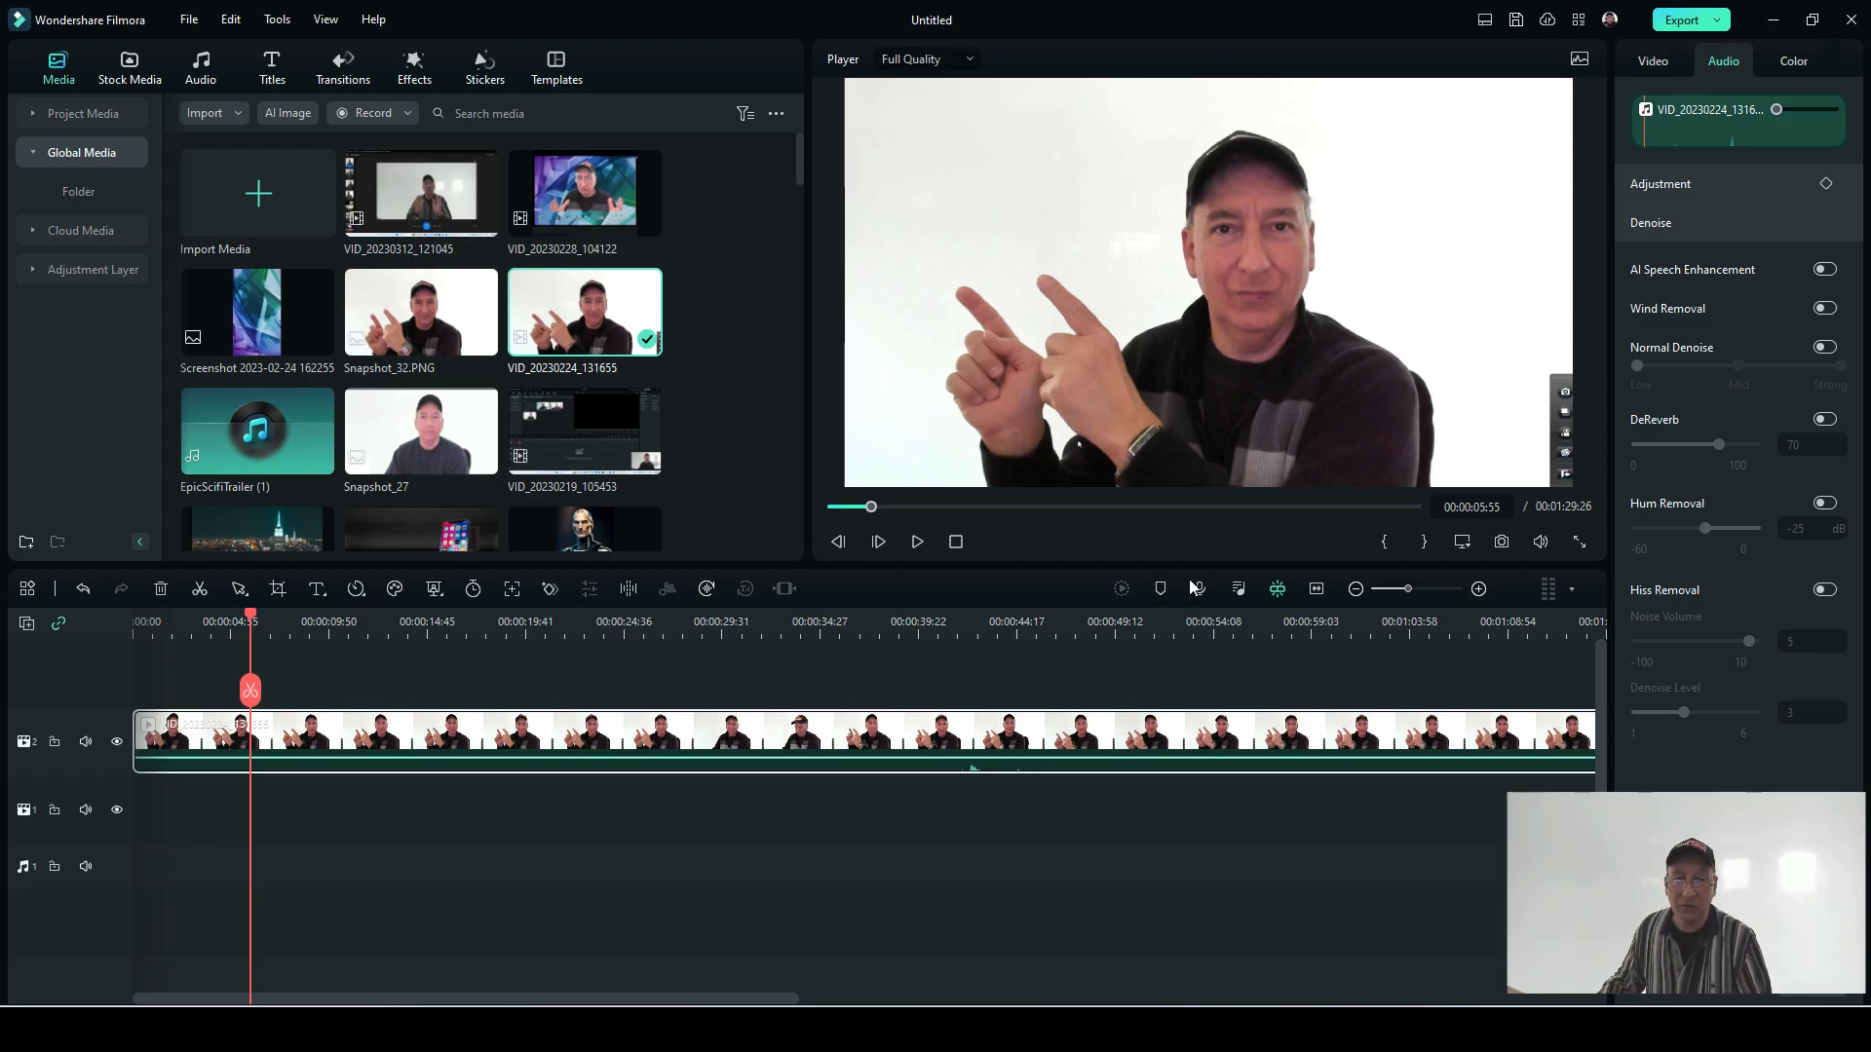
Step: Play the video clip to review the pointing gesture, and return the playhead to about 17 seconds
left_click(918, 542)
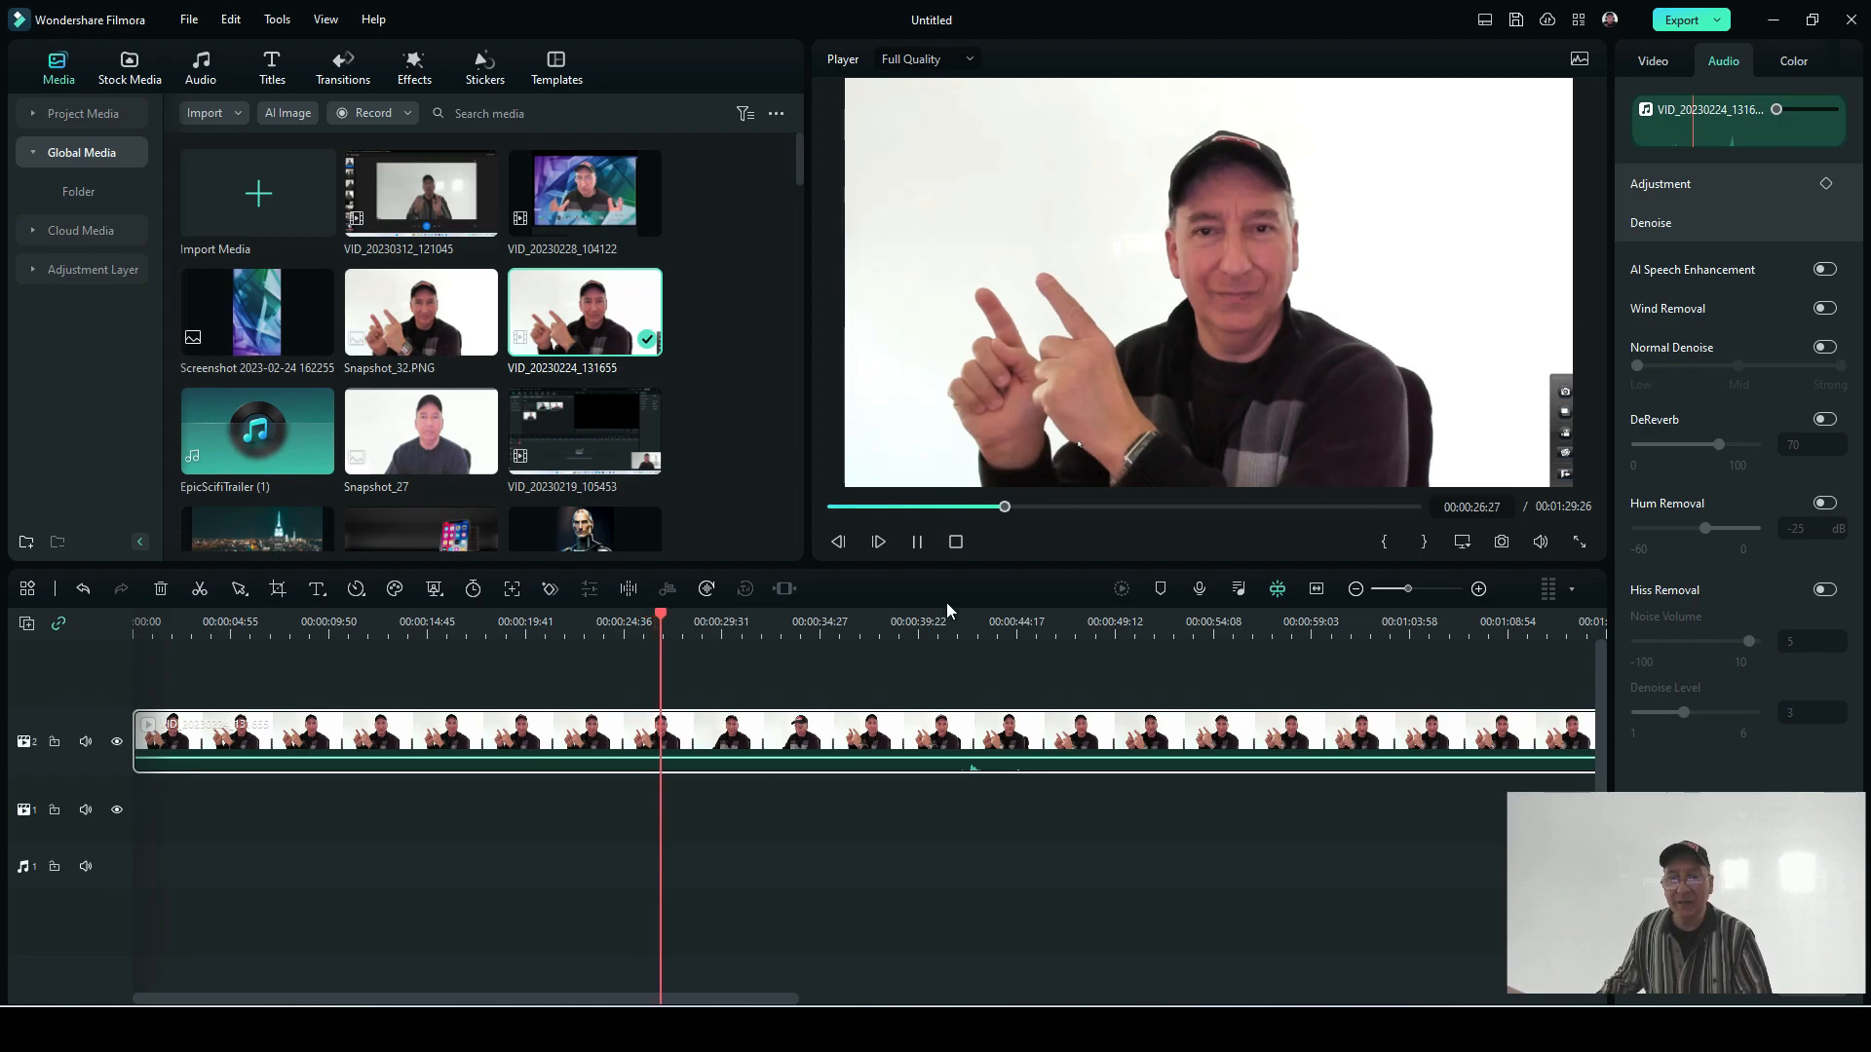
left_click(916, 542)
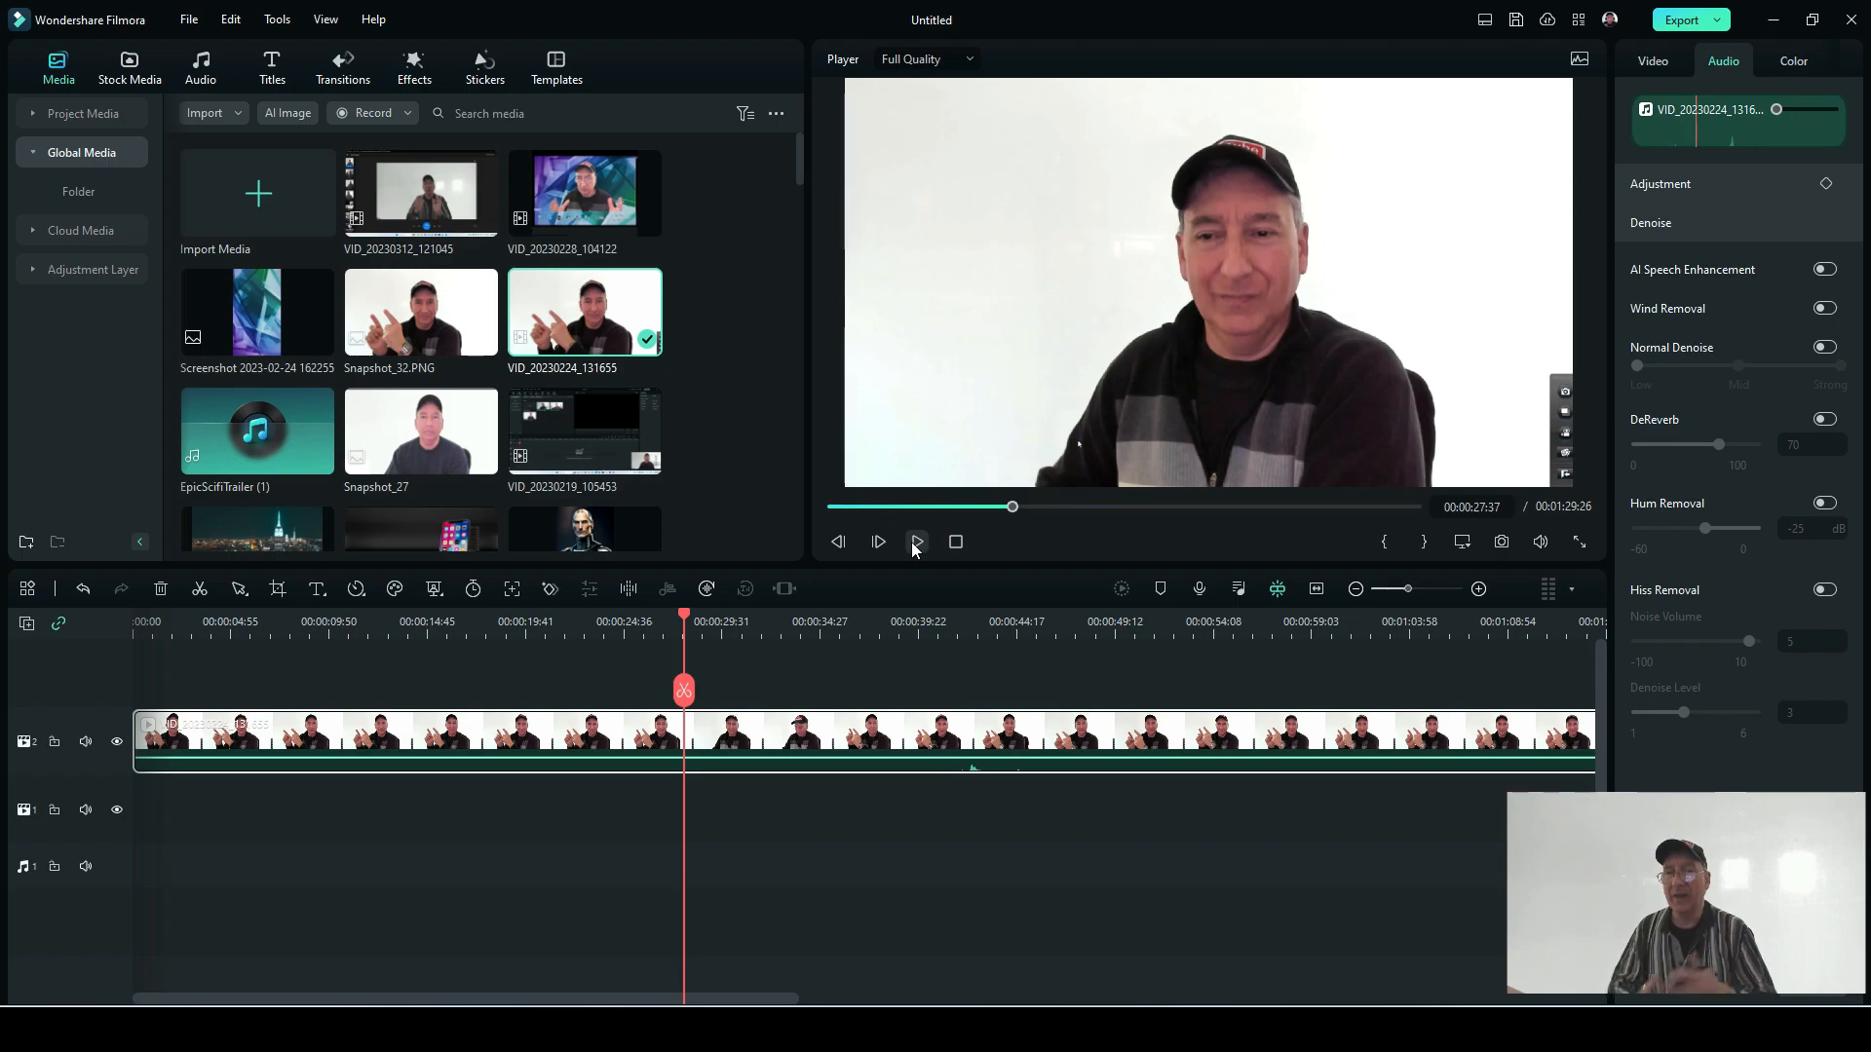
left_click(1011, 507)
left_click(946, 507)
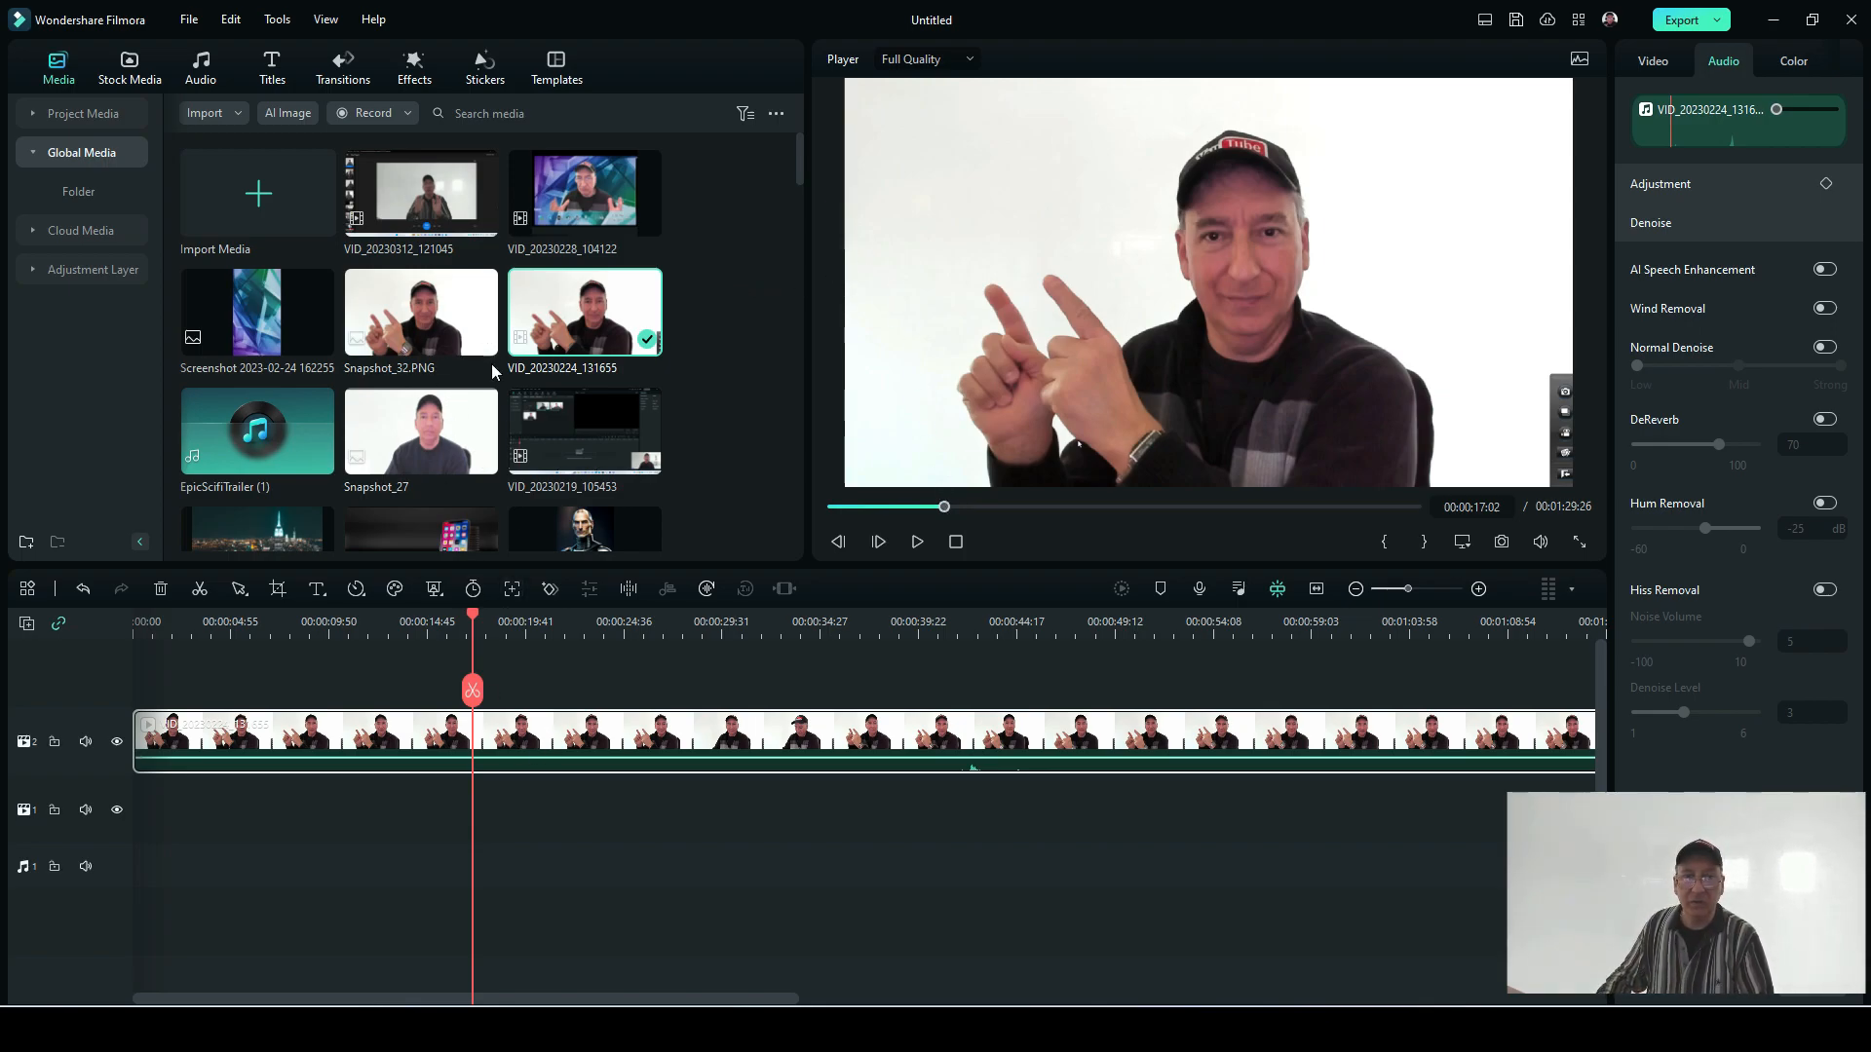
Step: Place Snapshot_32.PNG at the start of track 1 and delete the video clip from the track above
left_click_drag(438, 326, 144, 828)
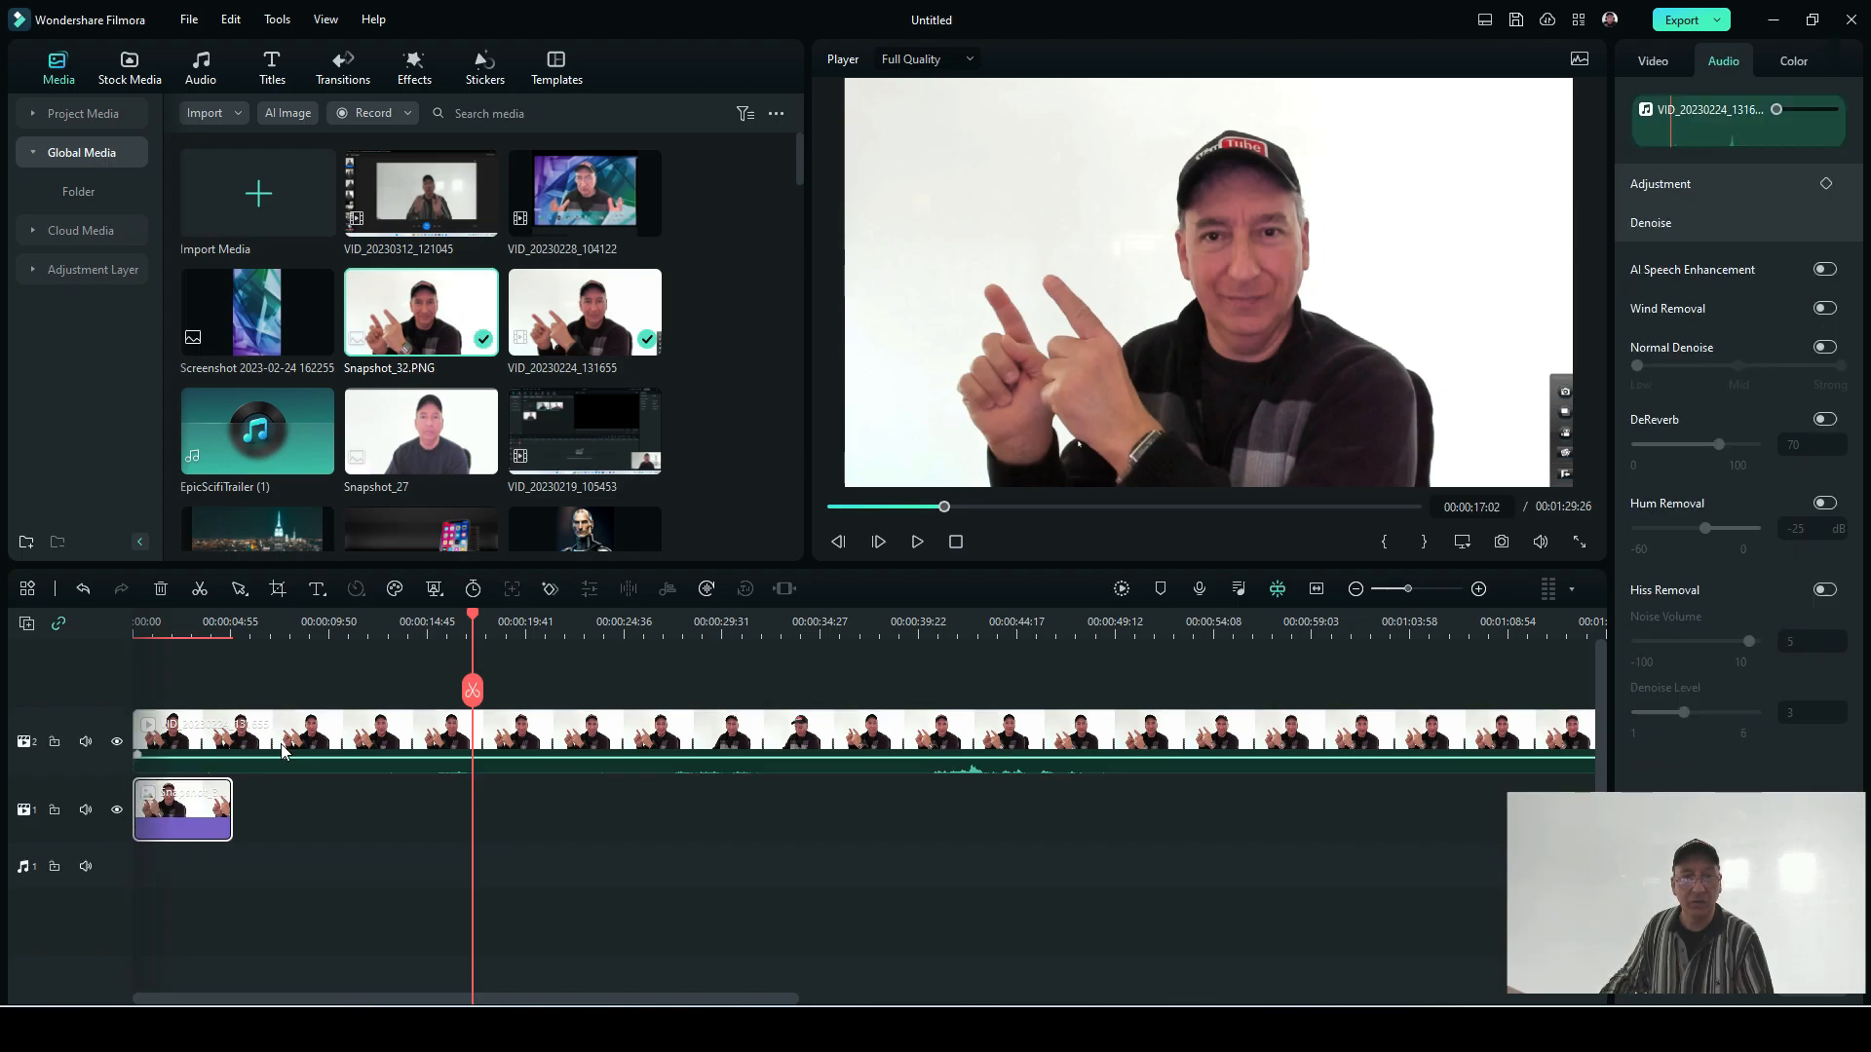
right_click(282, 750)
left_click(333, 126)
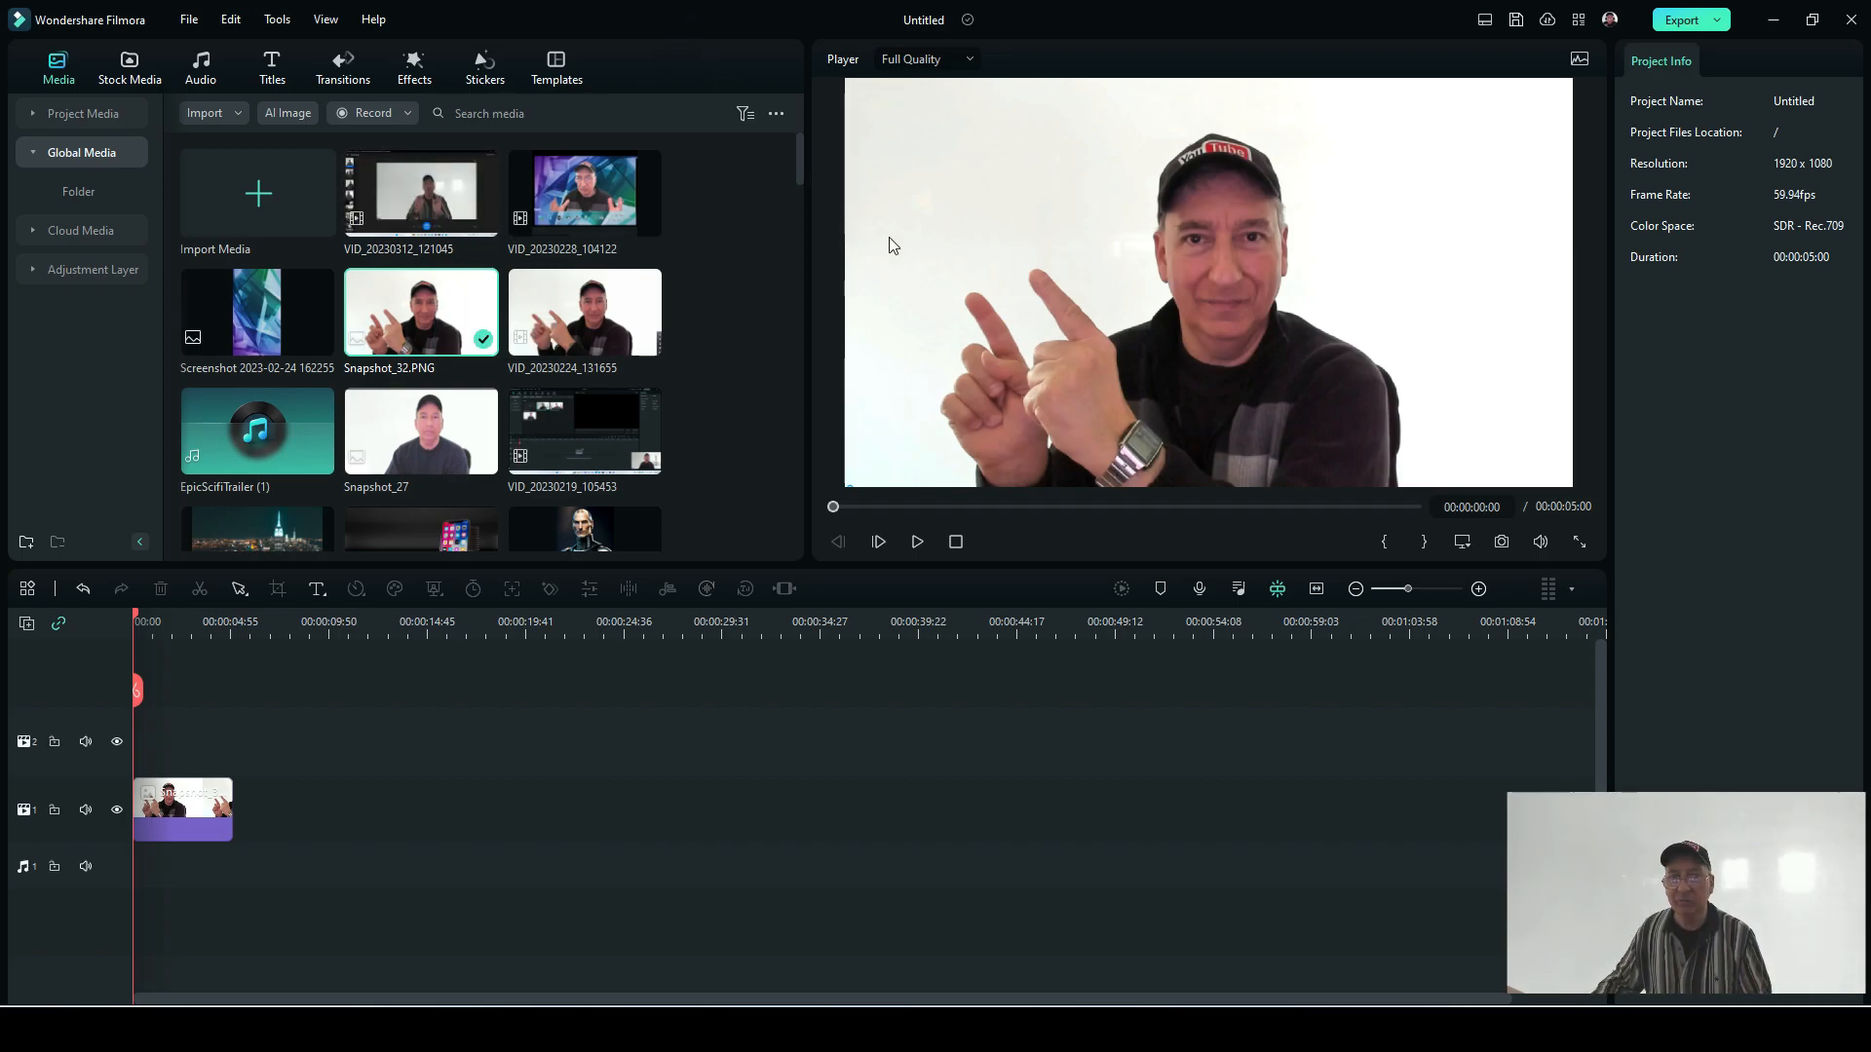
double_click(252, 307)
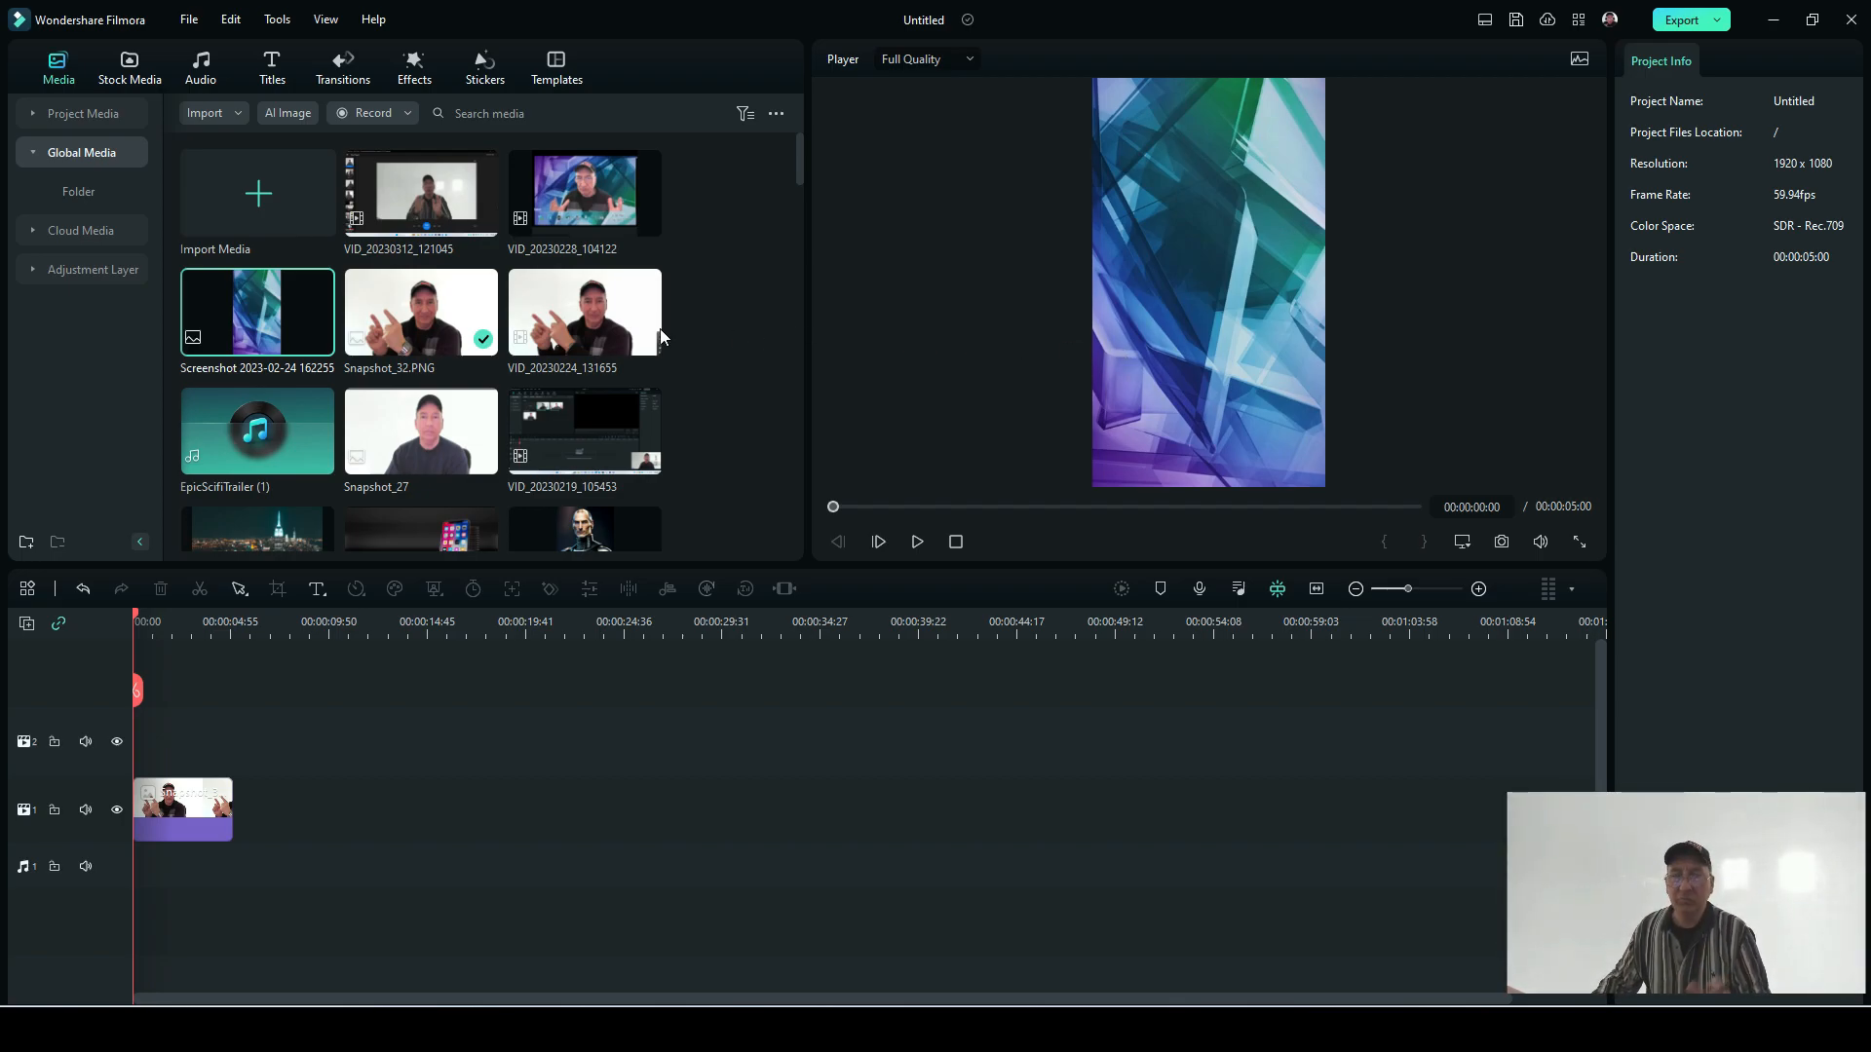
left_click_drag(248, 318, 210, 797)
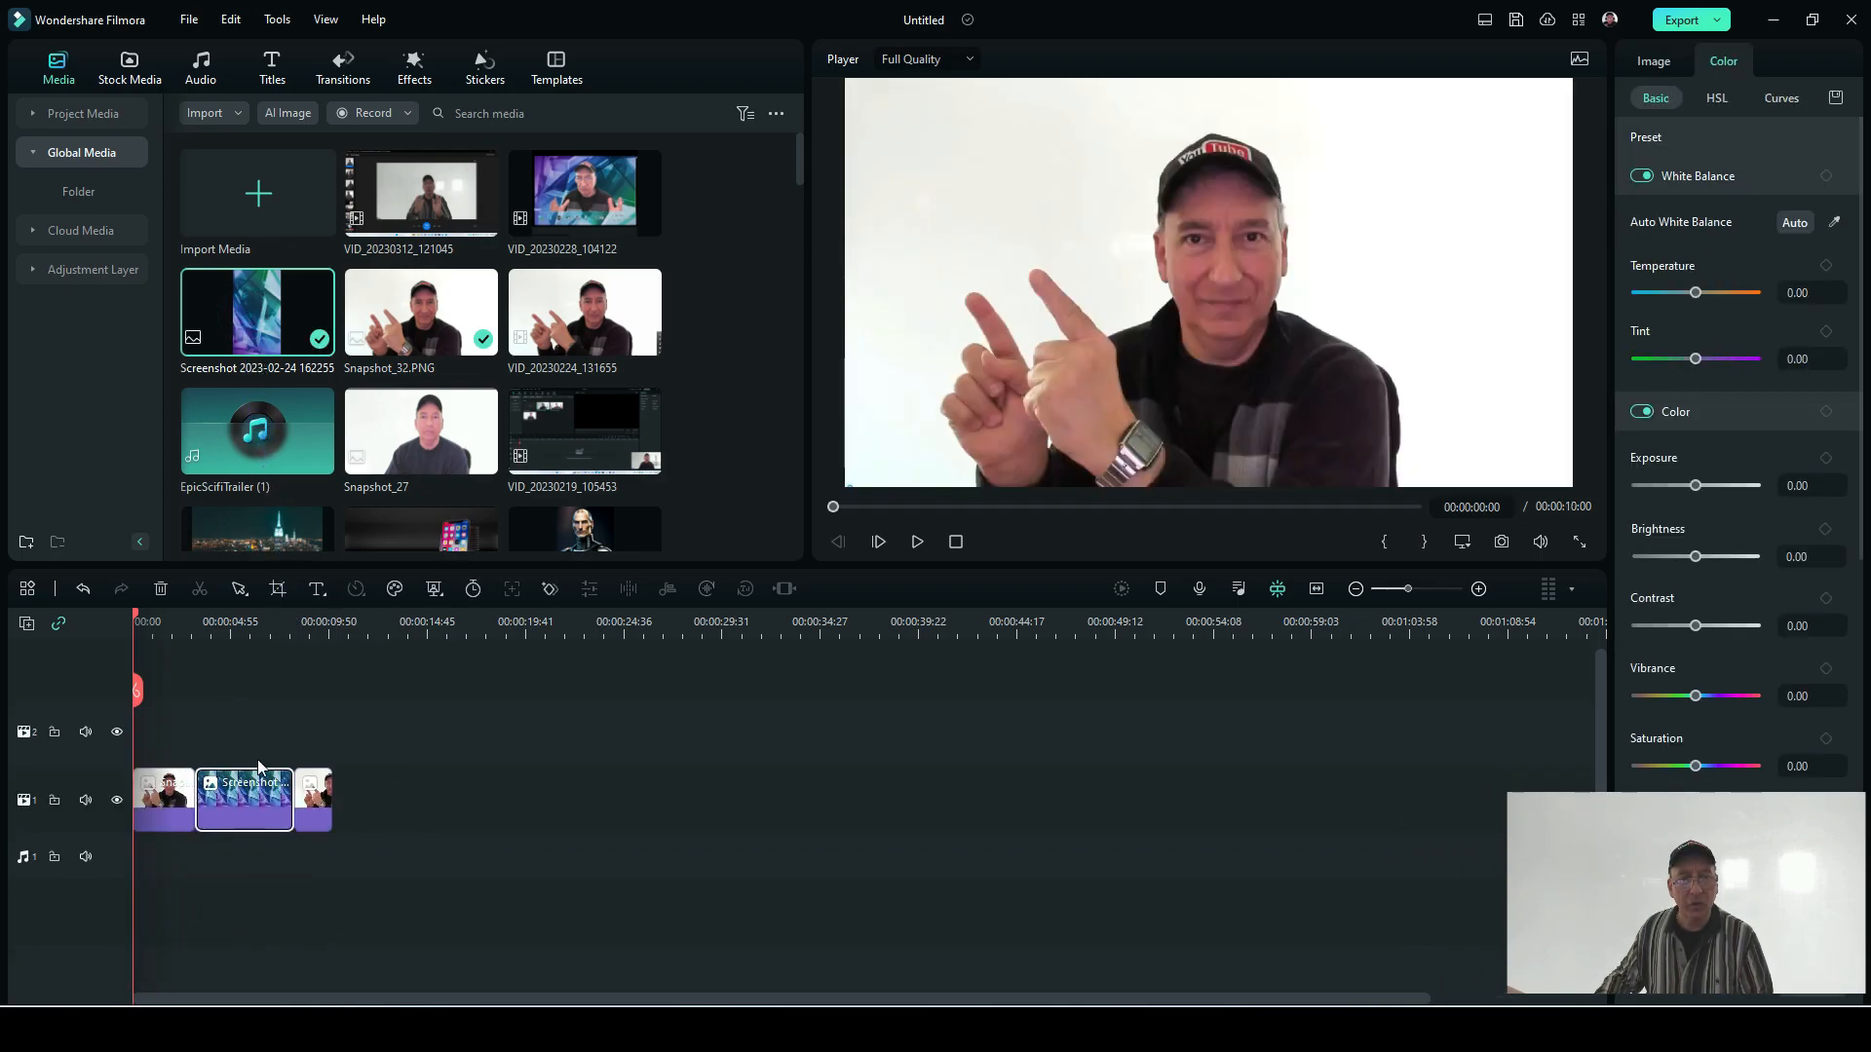
left_click(84, 587)
left_click_drag(290, 294, 185, 716)
left_click_drag(263, 806, 165, 805)
left_click_drag(181, 735, 161, 801)
left_click_drag(311, 822, 214, 741)
left_click_drag(166, 806, 164, 692)
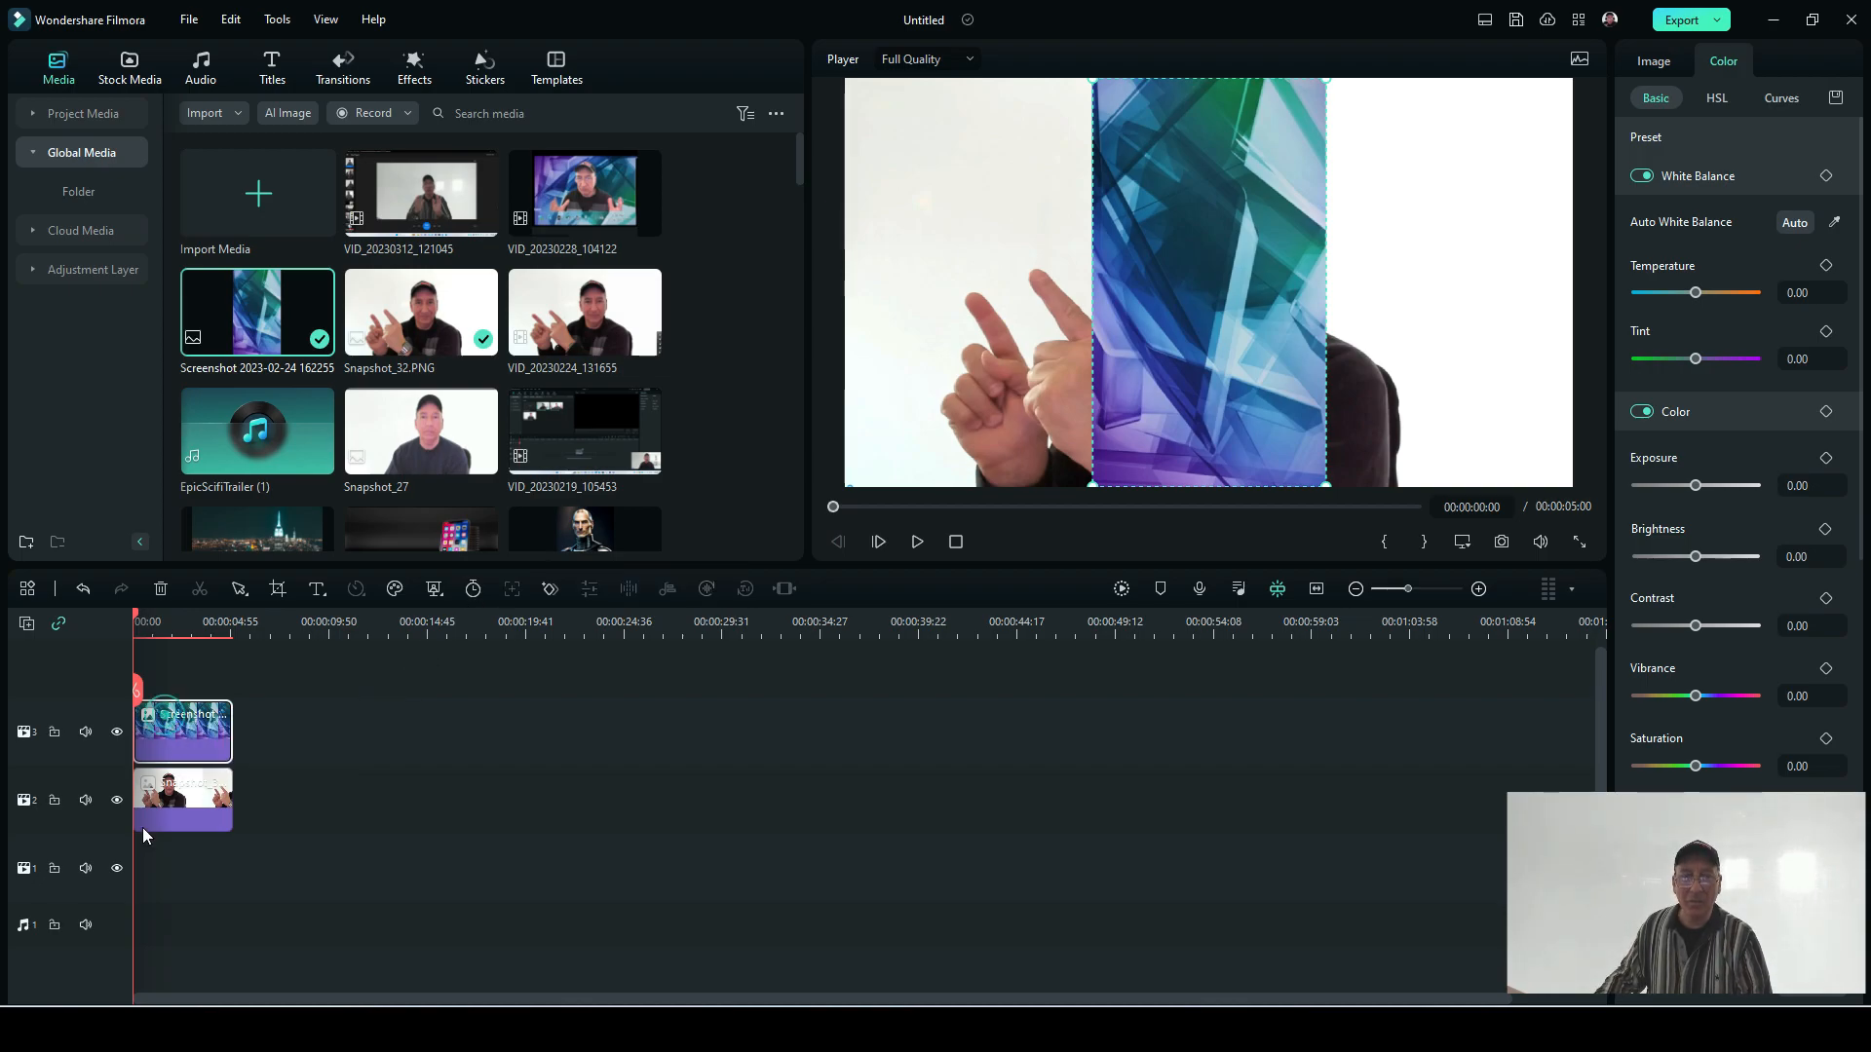
left_click_drag(185, 741, 119, 857)
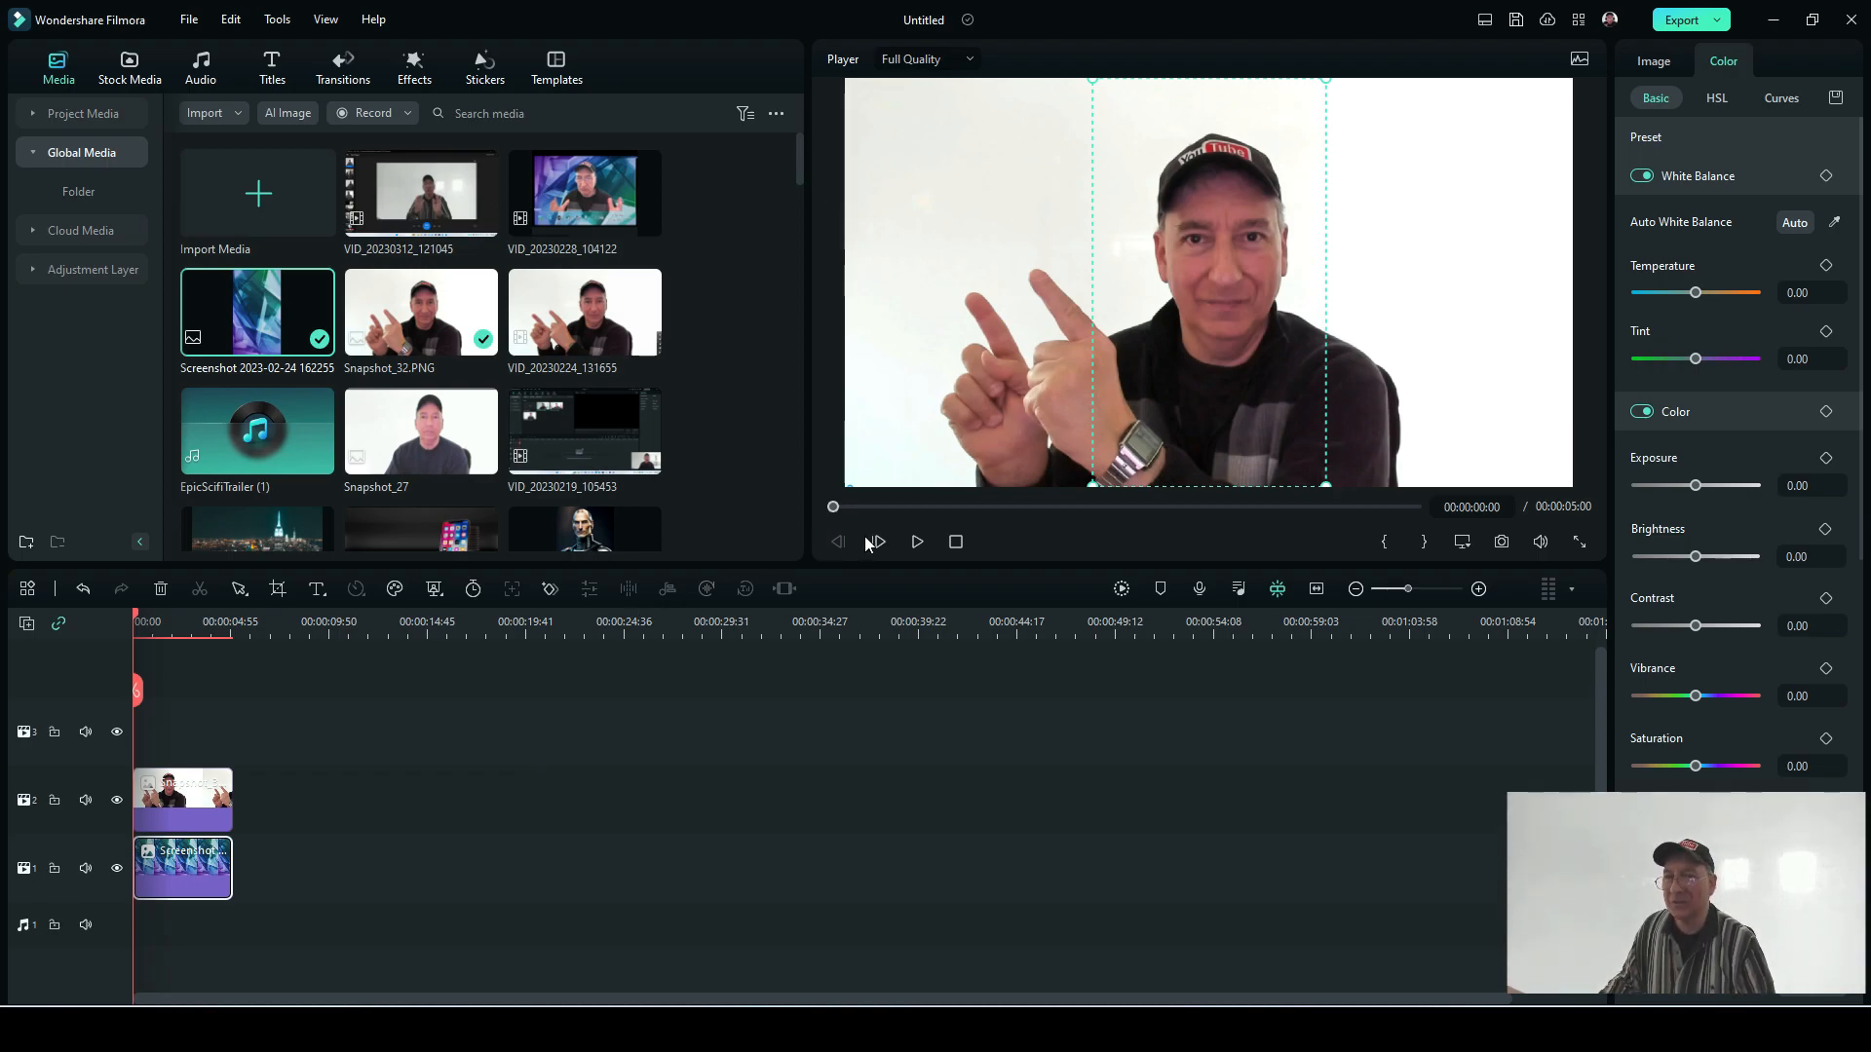
Step: Unlink the scale proportions of Snapshot_32.PNG, shrink it to about 63%, and move it to the lower middle of the frame
left_click(171, 795)
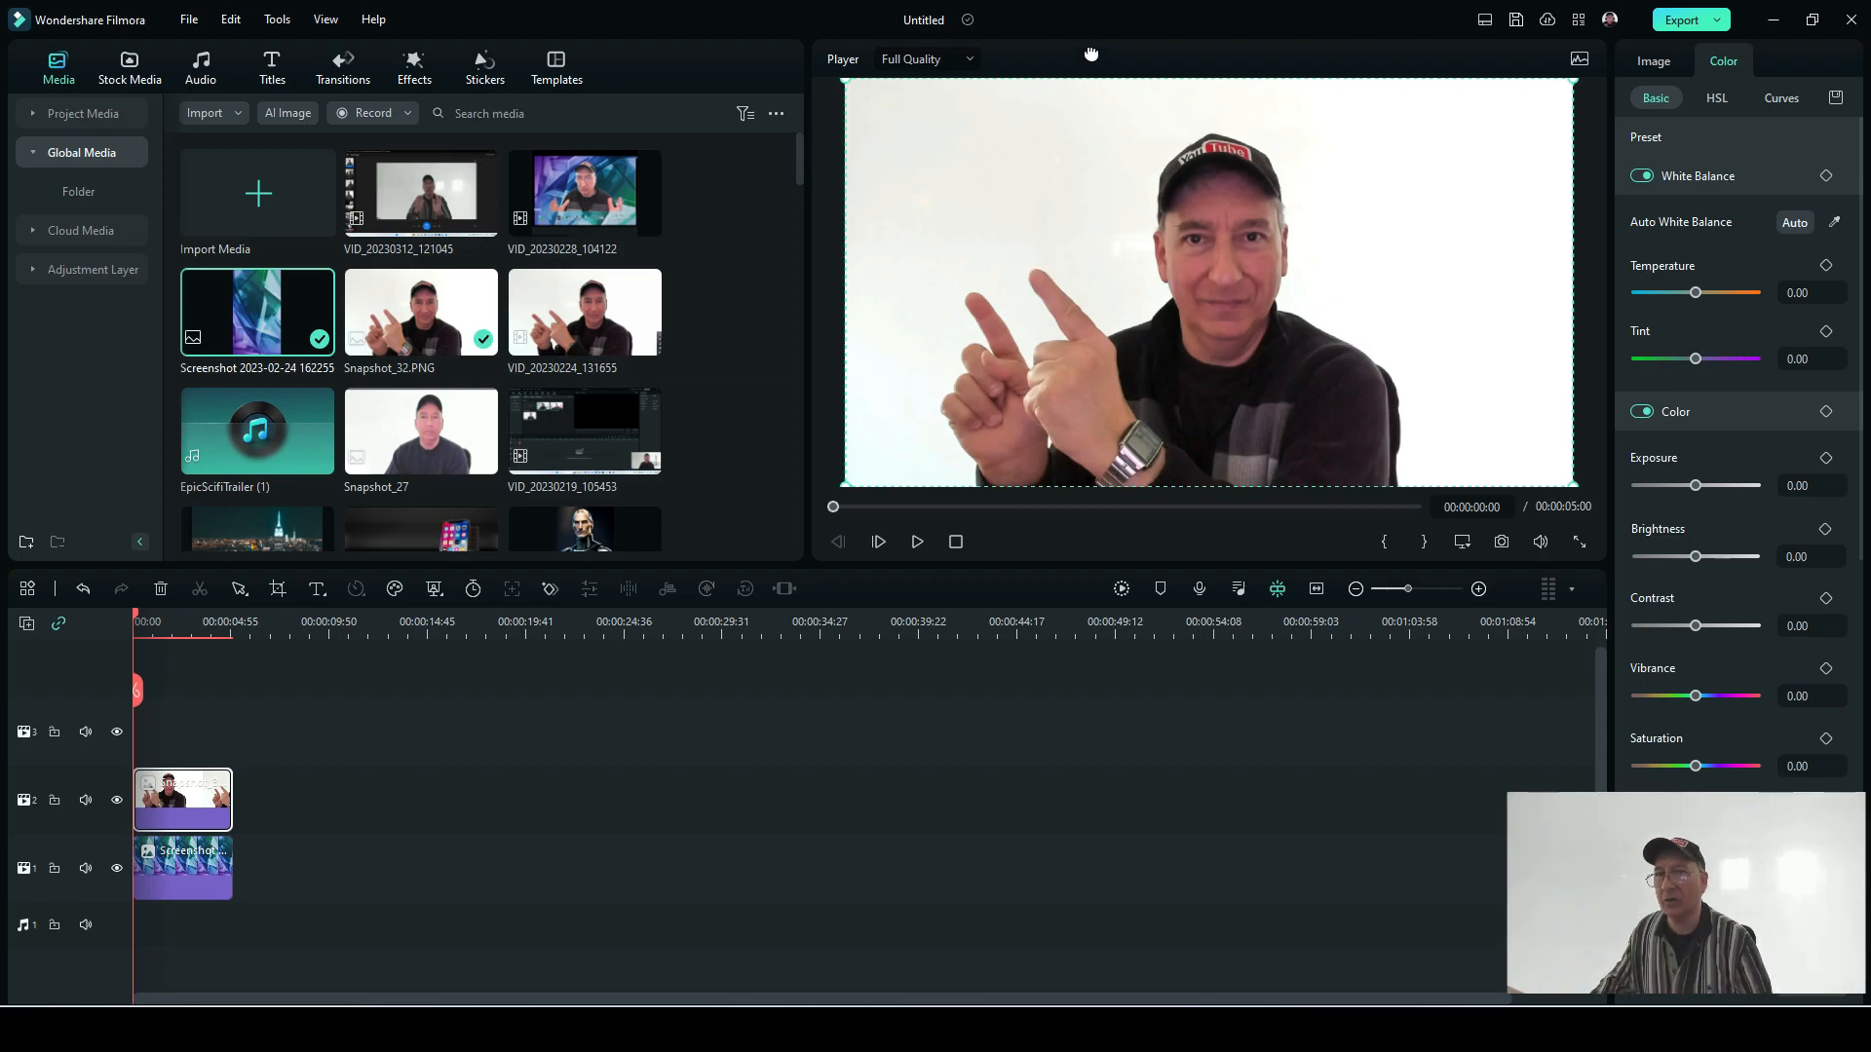
left_click(1651, 63)
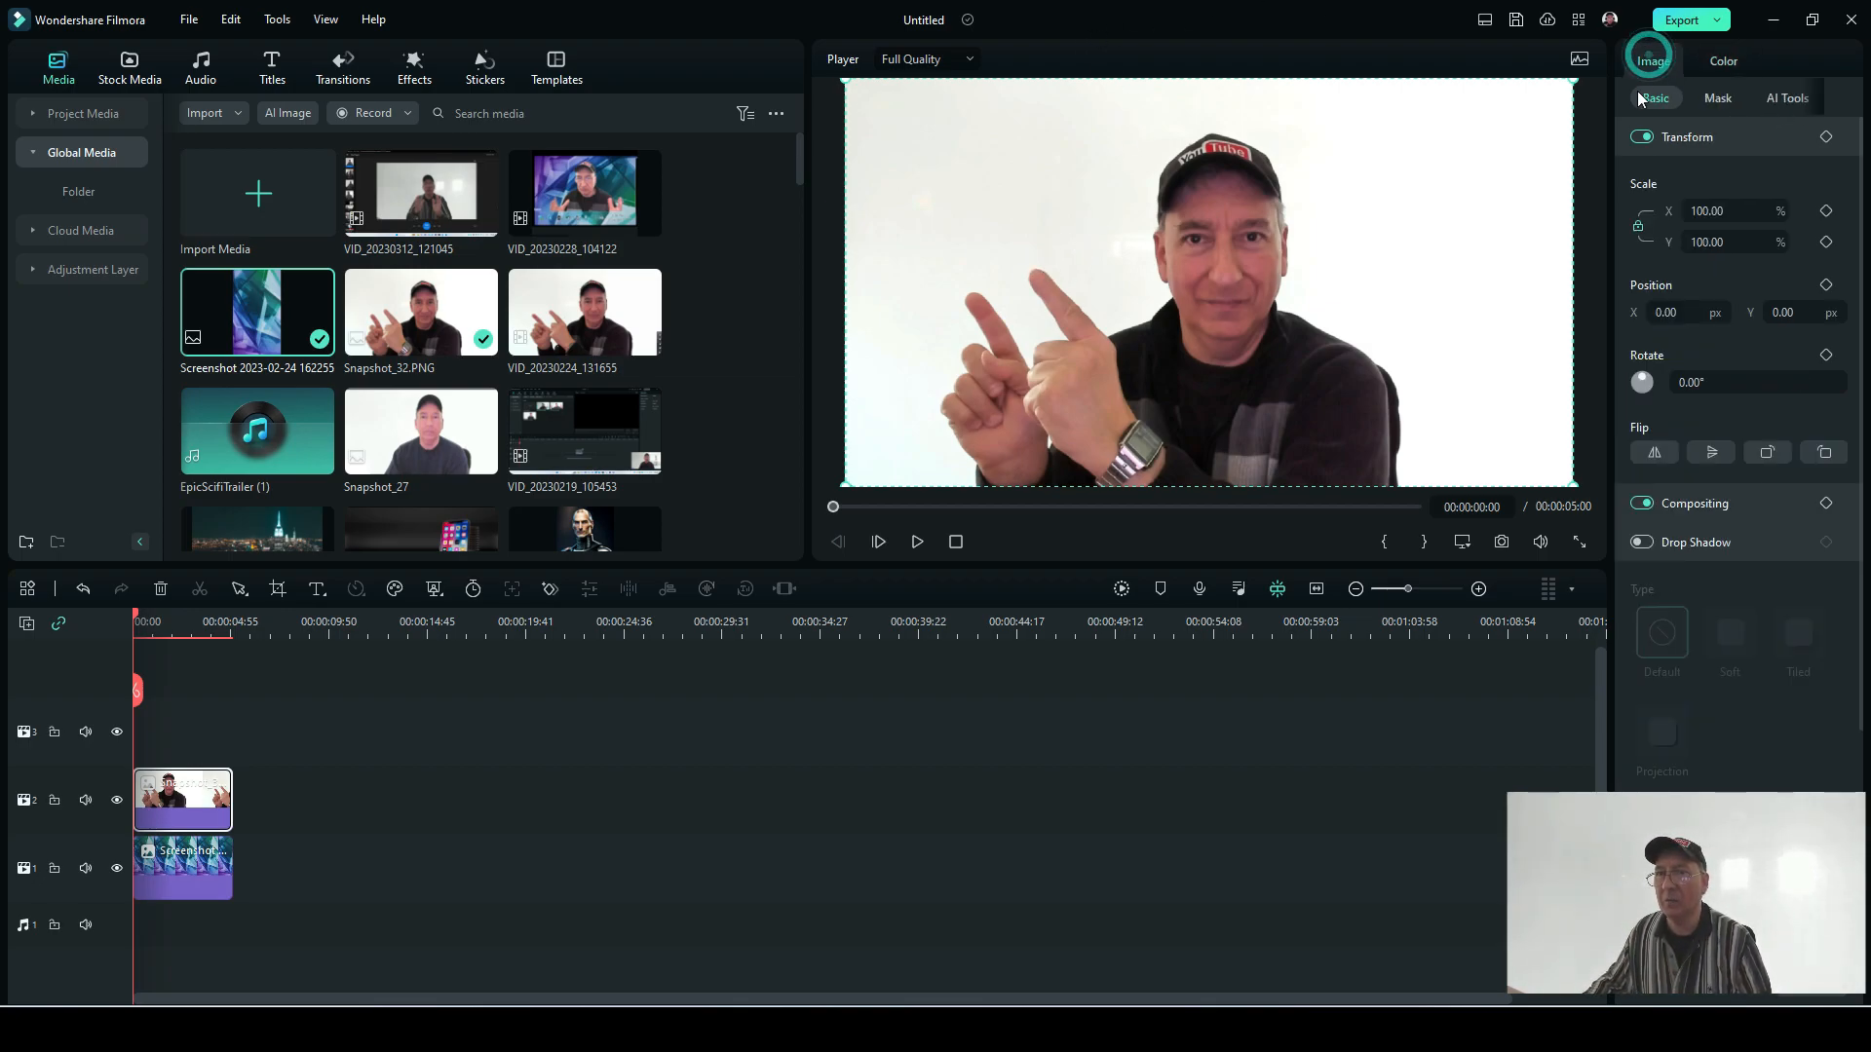
left_click(1639, 230)
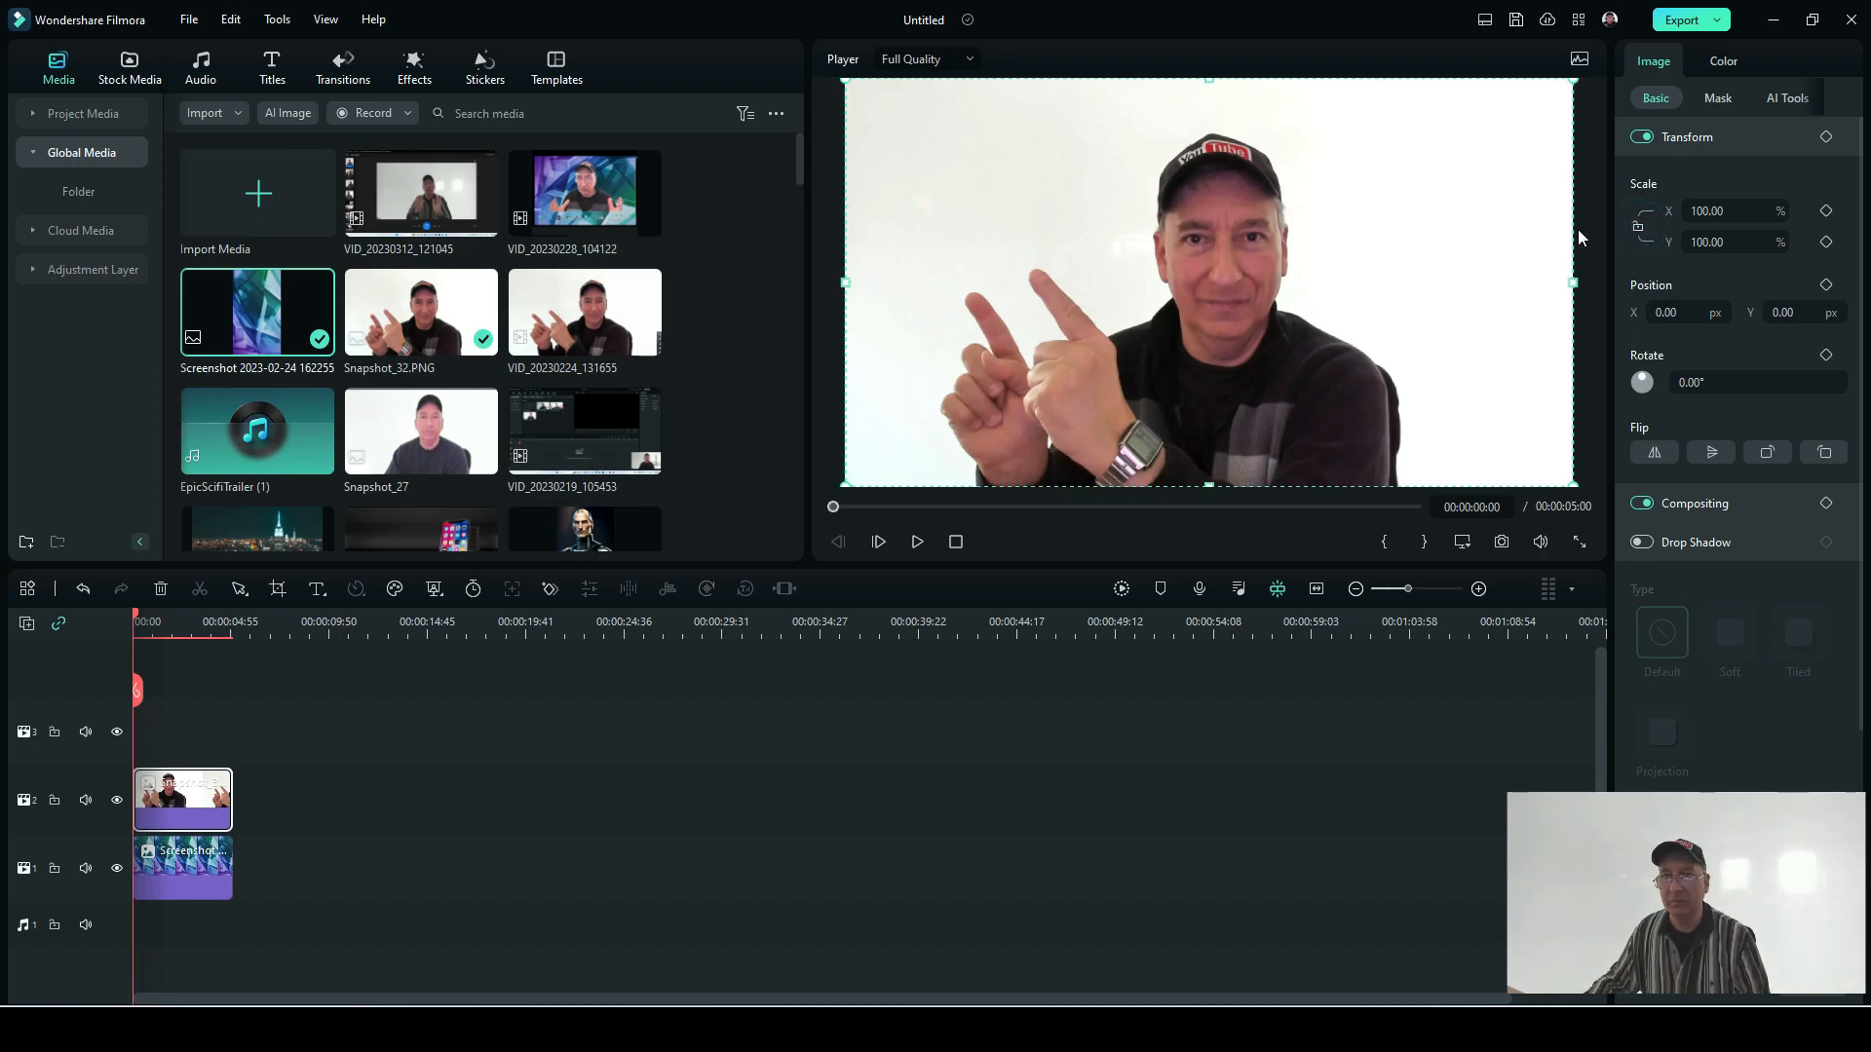
left_click(1639, 228)
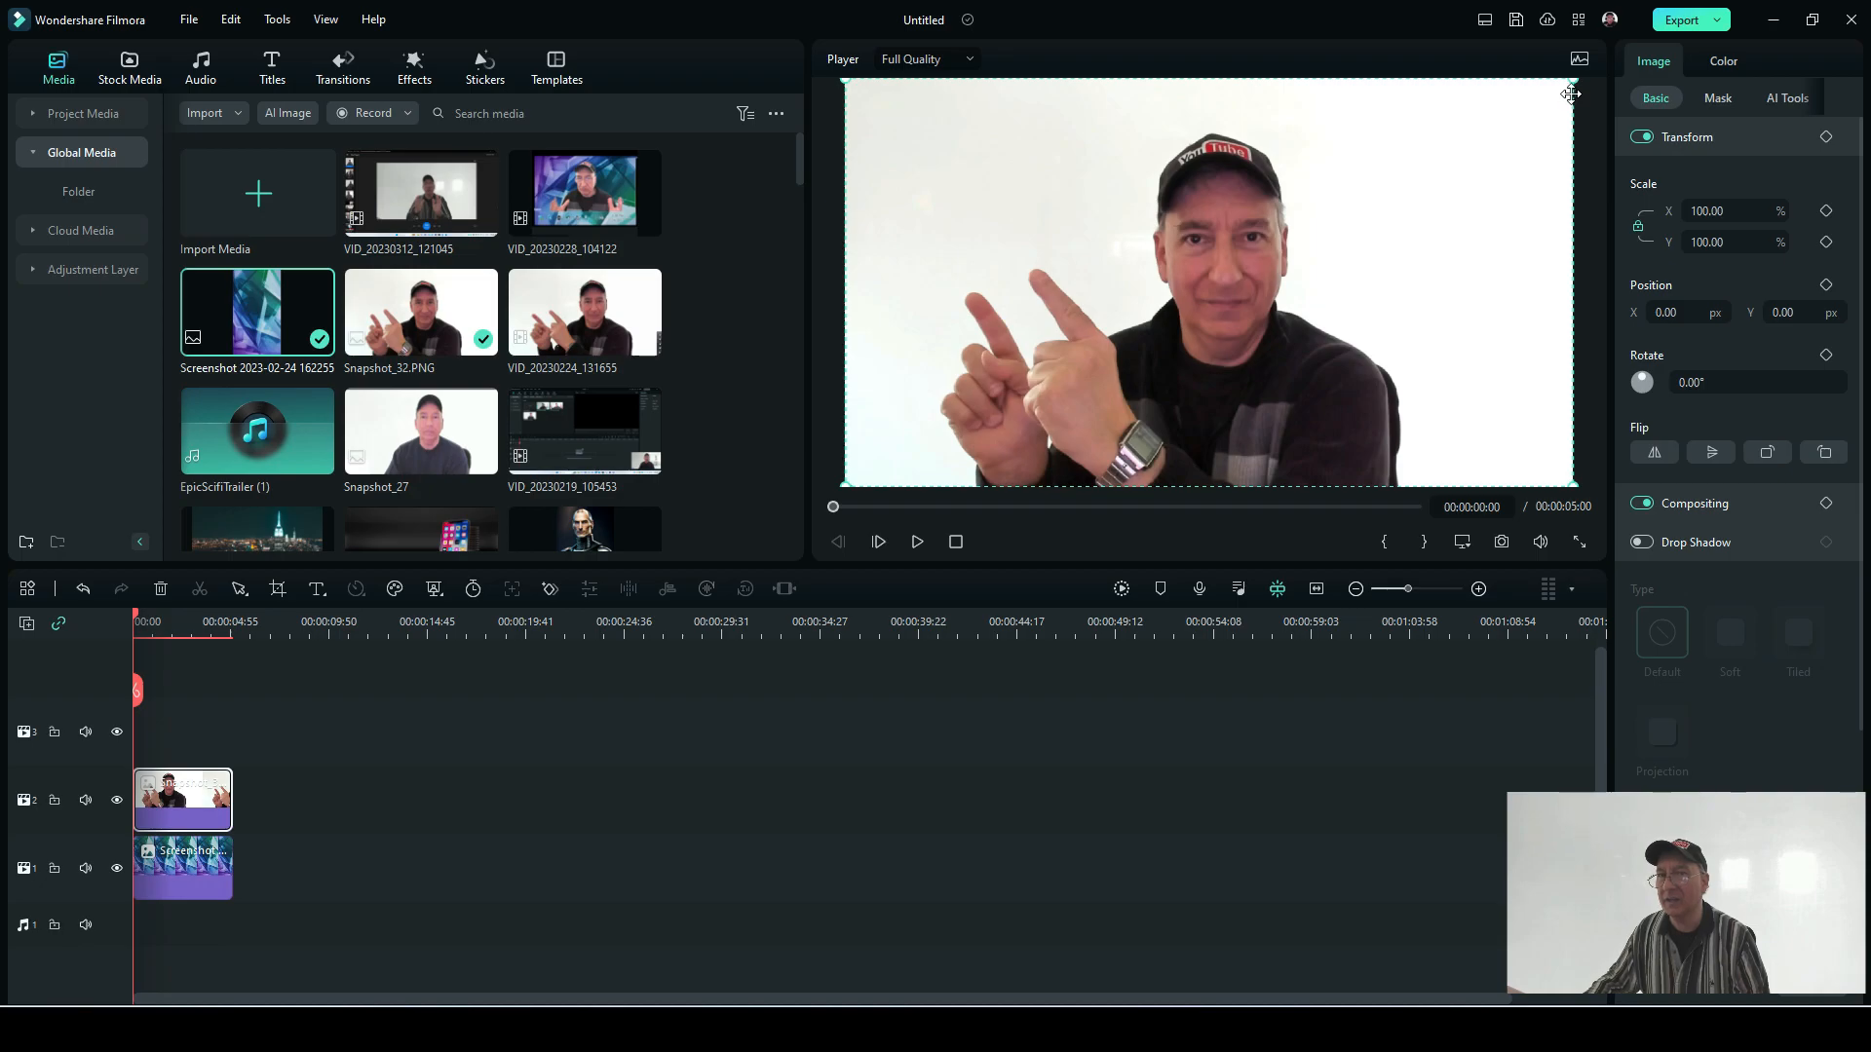
left_click(1638, 228)
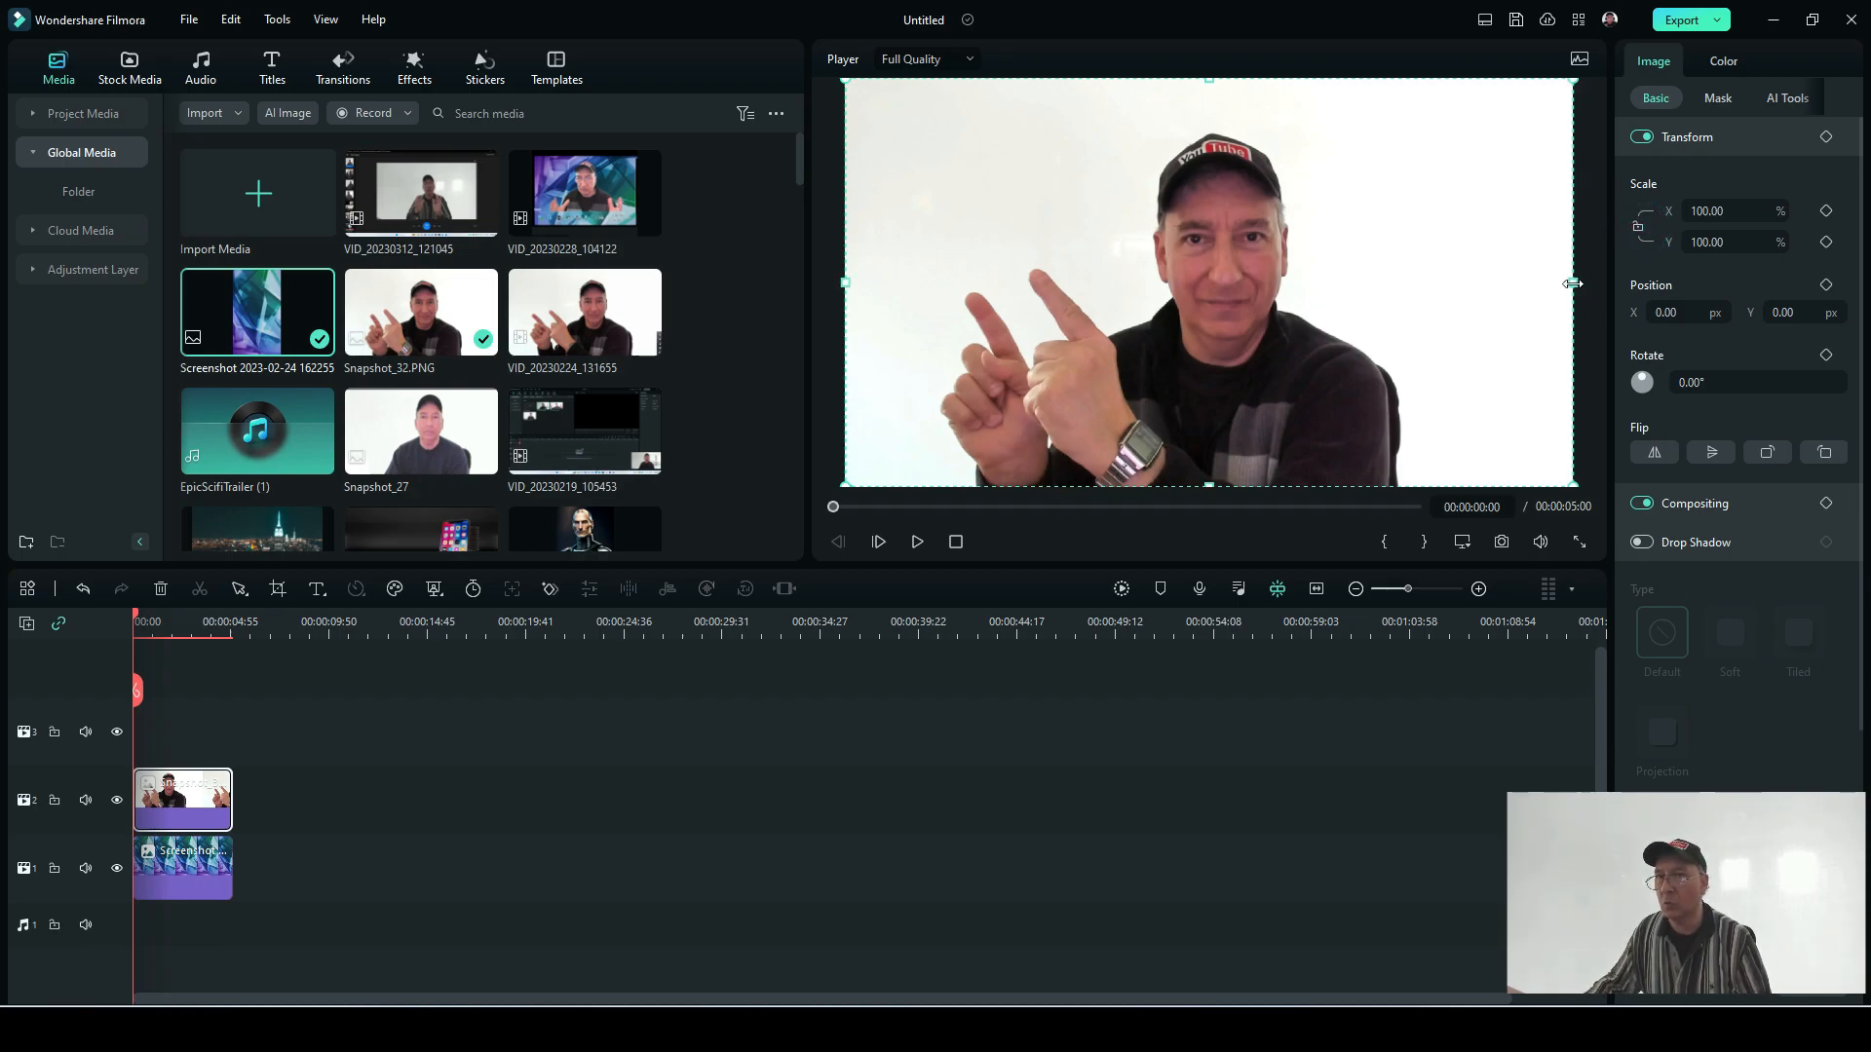
mouse_move(1569, 284)
left_mouse_down()
mouse_move(1470, 283)
mouse_move(1569, 285)
left_mouse_up()
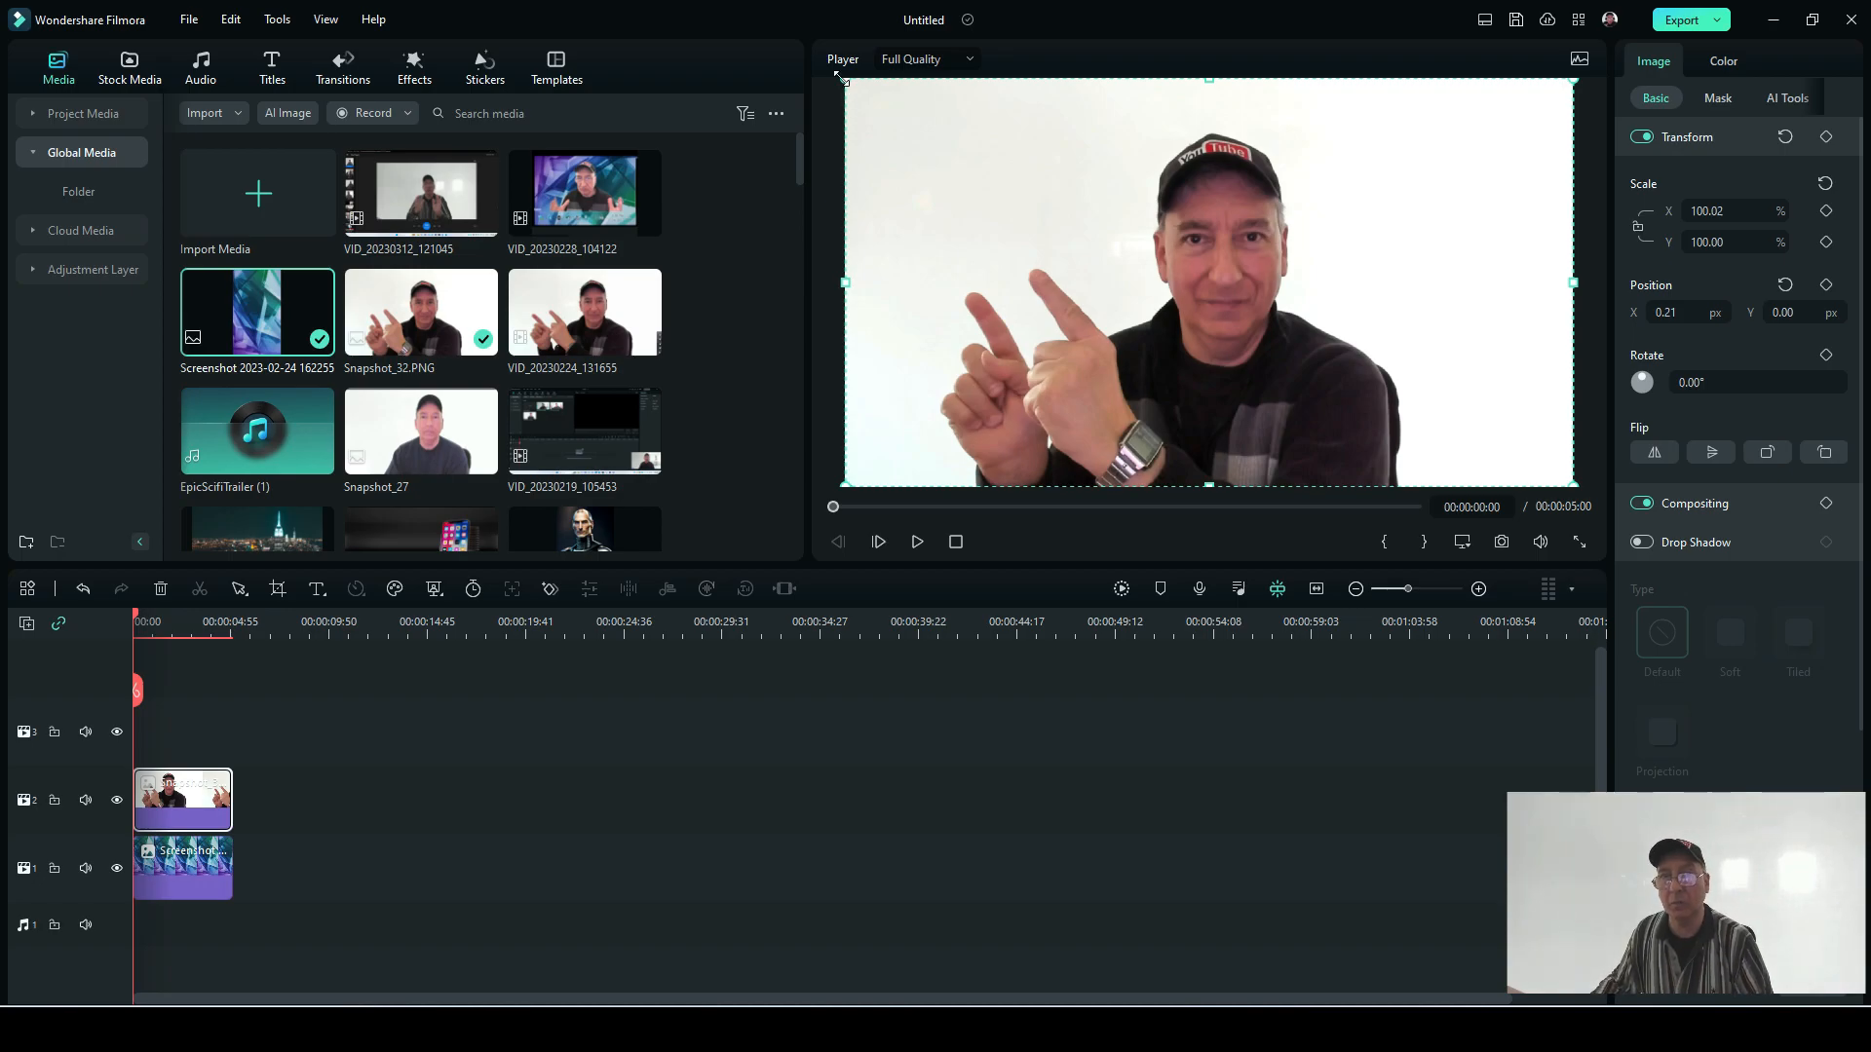
left_click_drag(840, 77, 1123, 476)
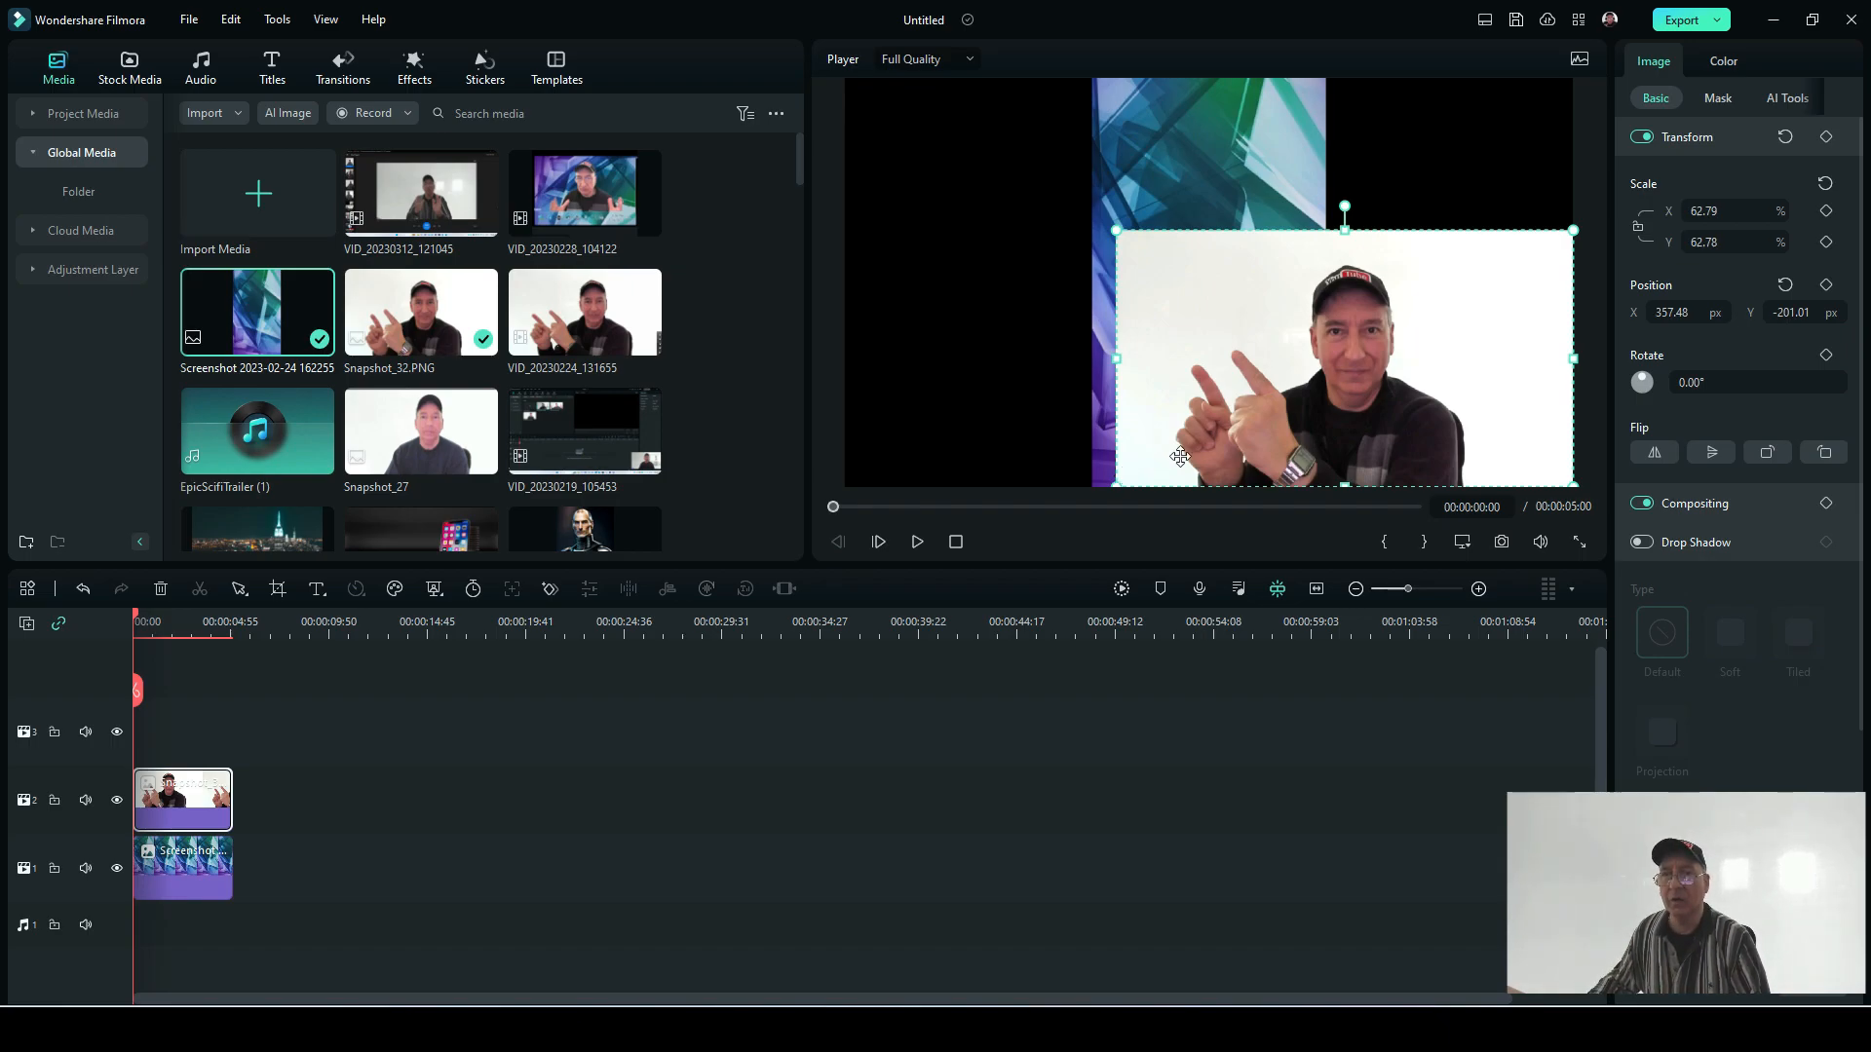
left_click_drag(1272, 335, 1155, 334)
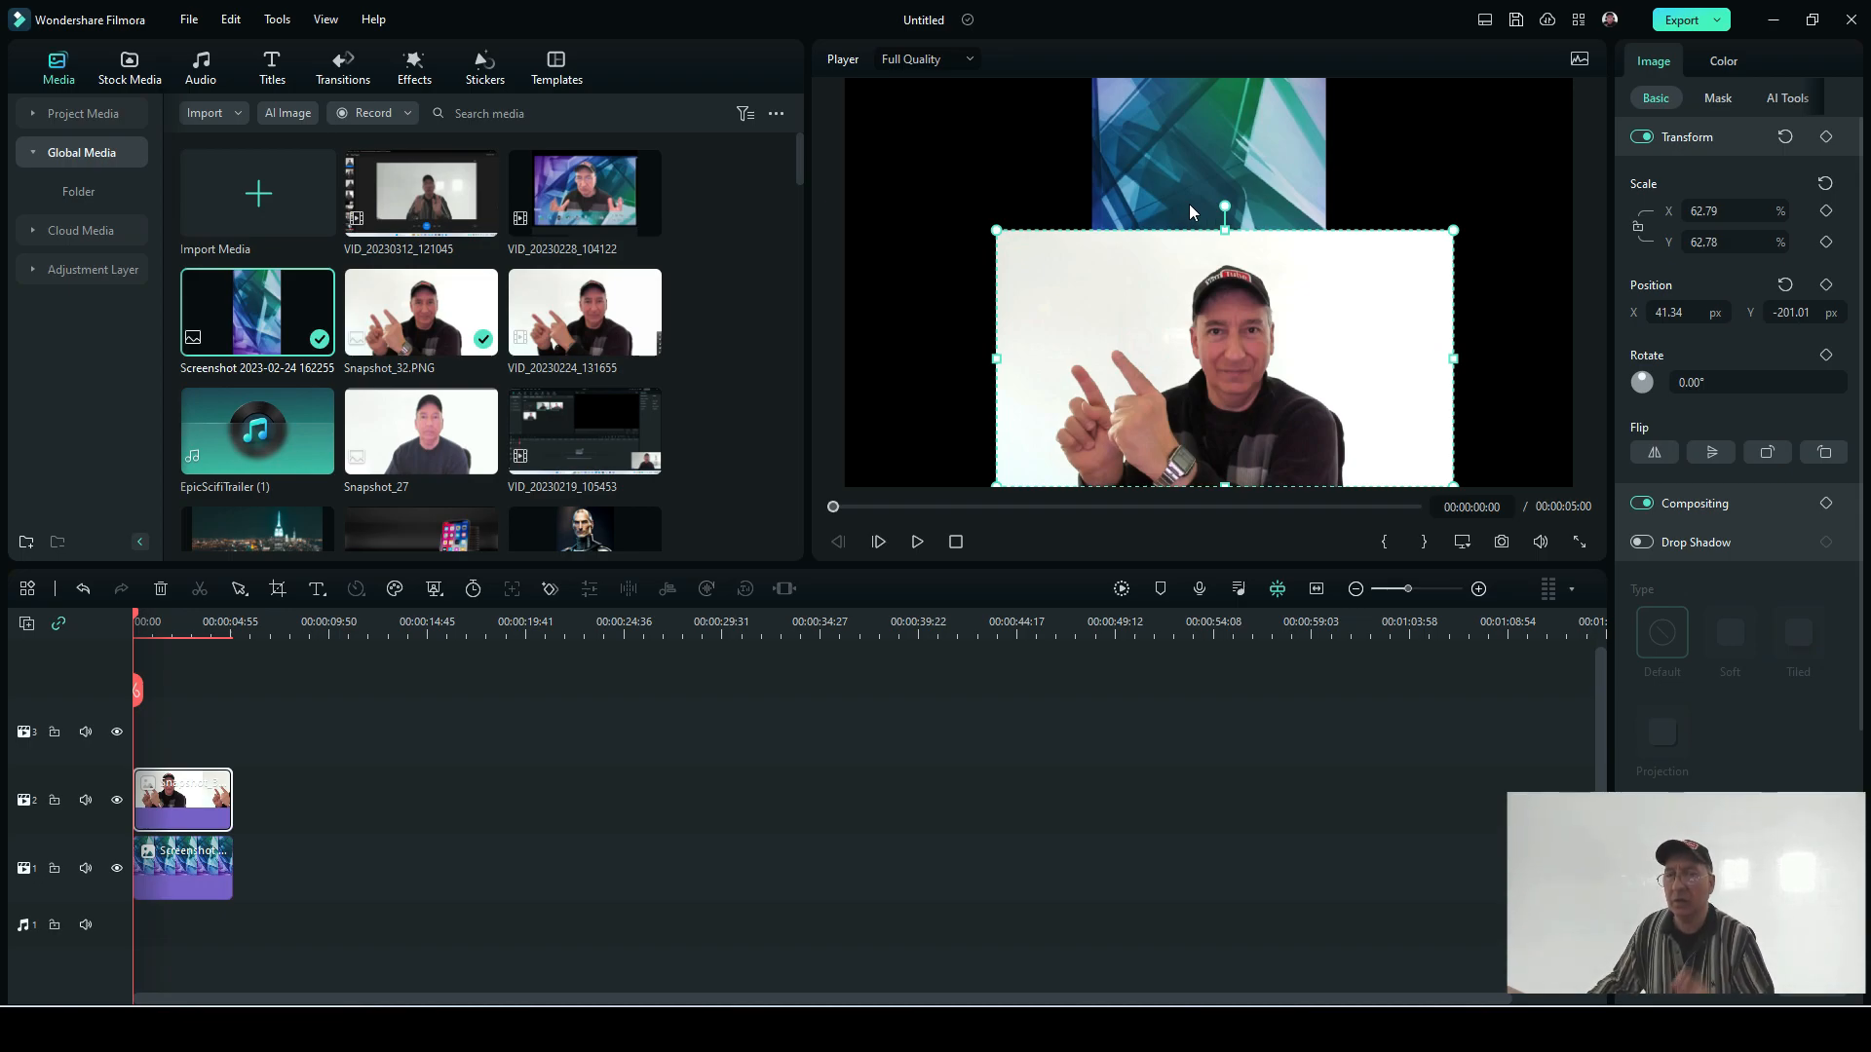
Step: Remove the white background from Snapshot_32.PNG with AI Portrait
left_click(1161, 189)
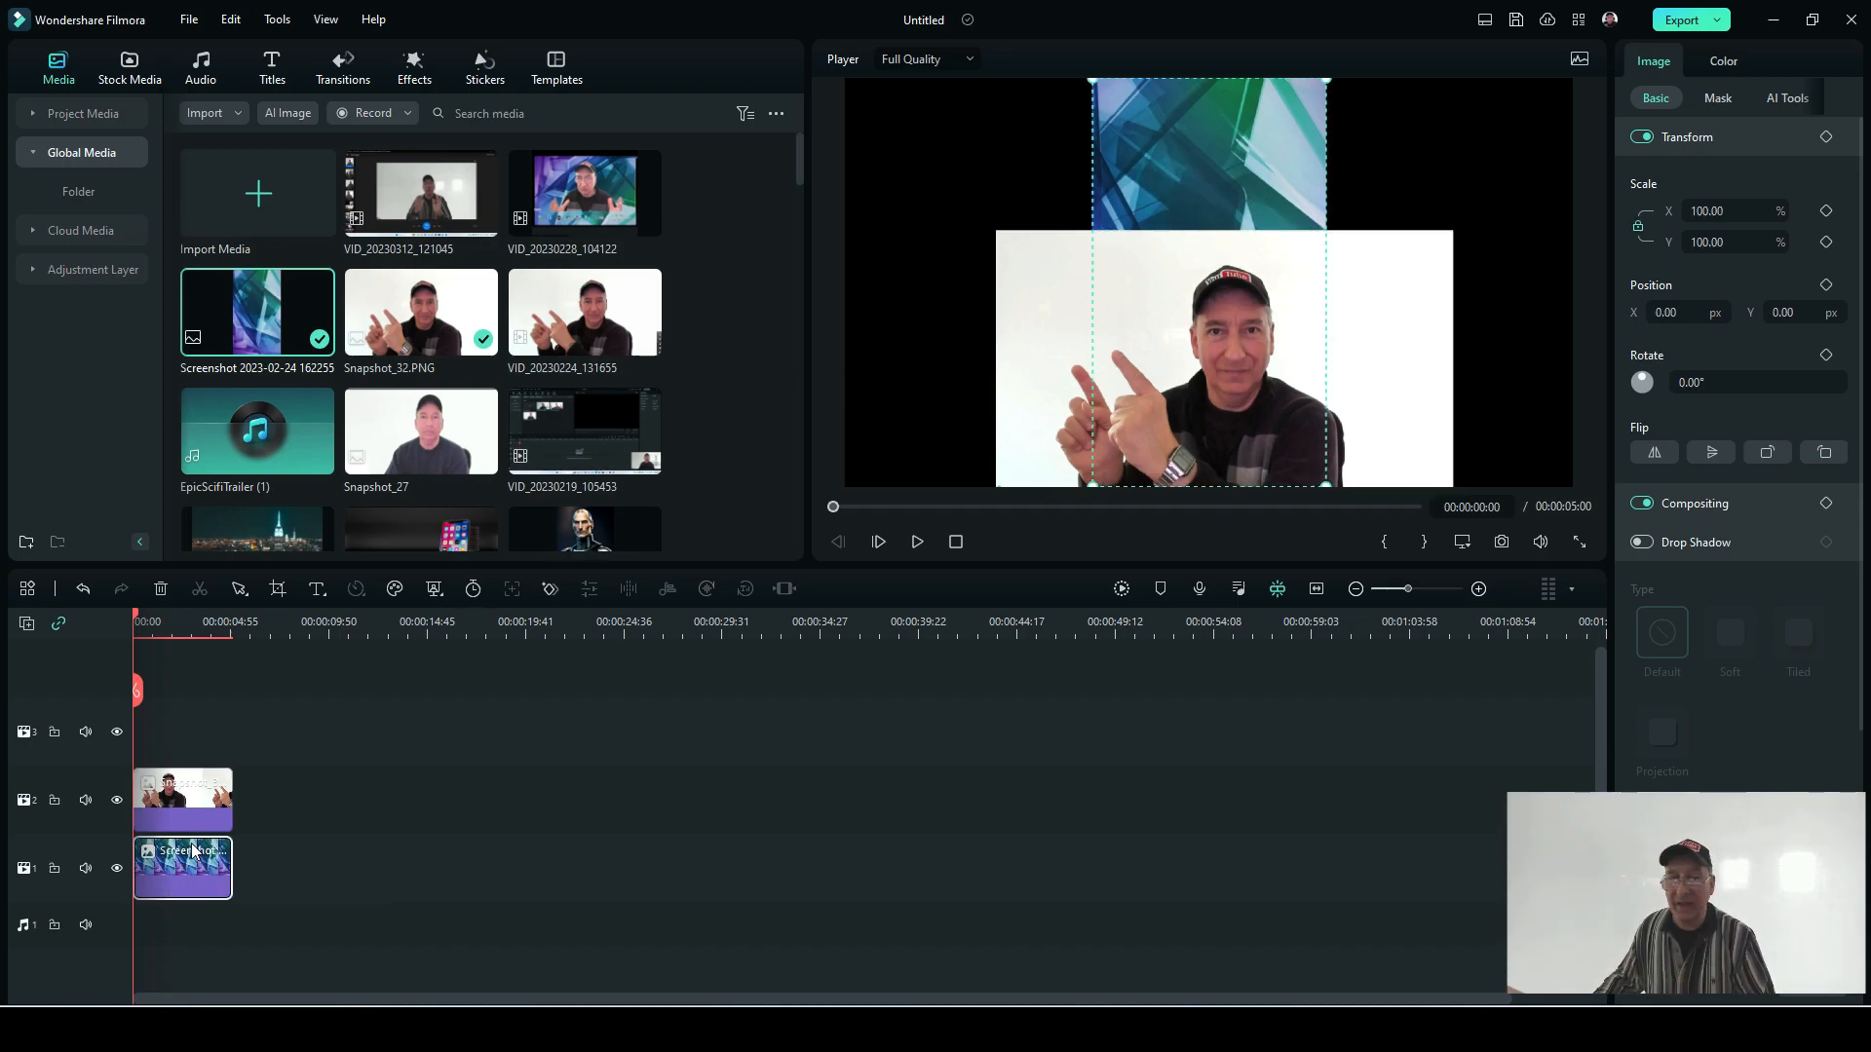
left_click(204, 804)
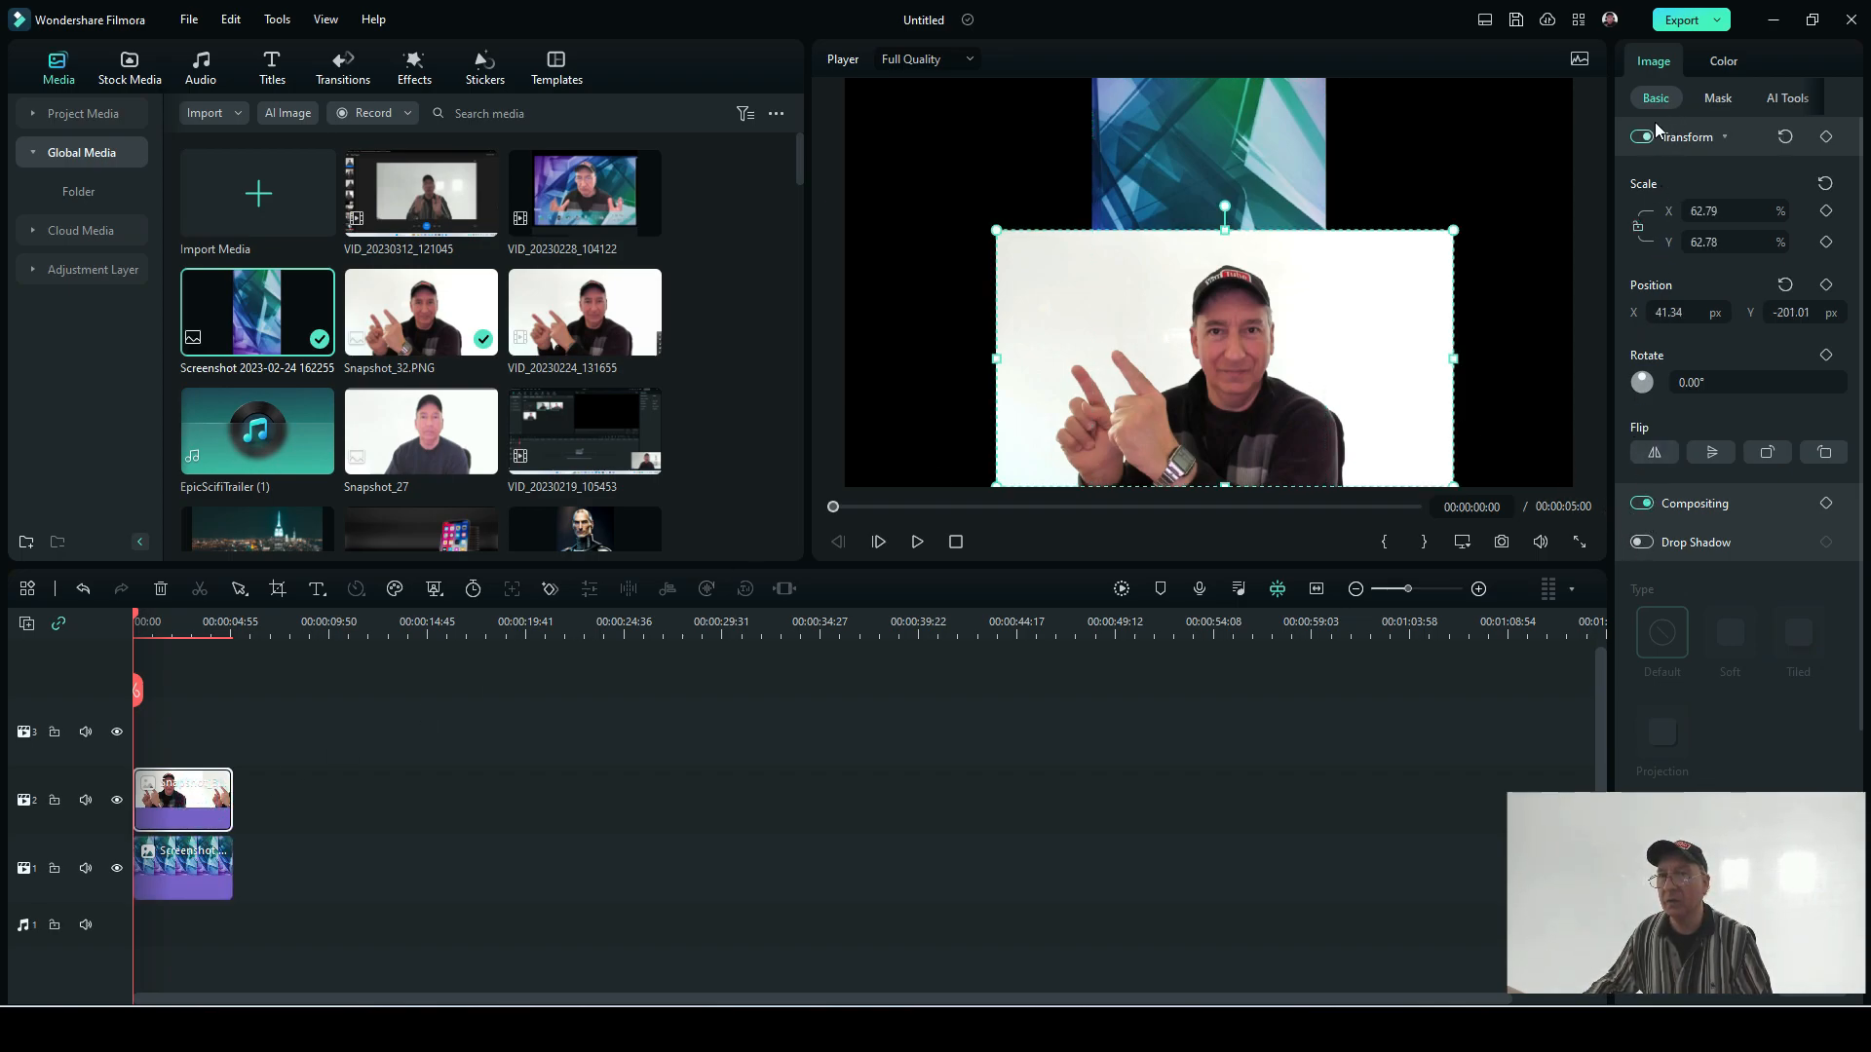
left_click(1789, 98)
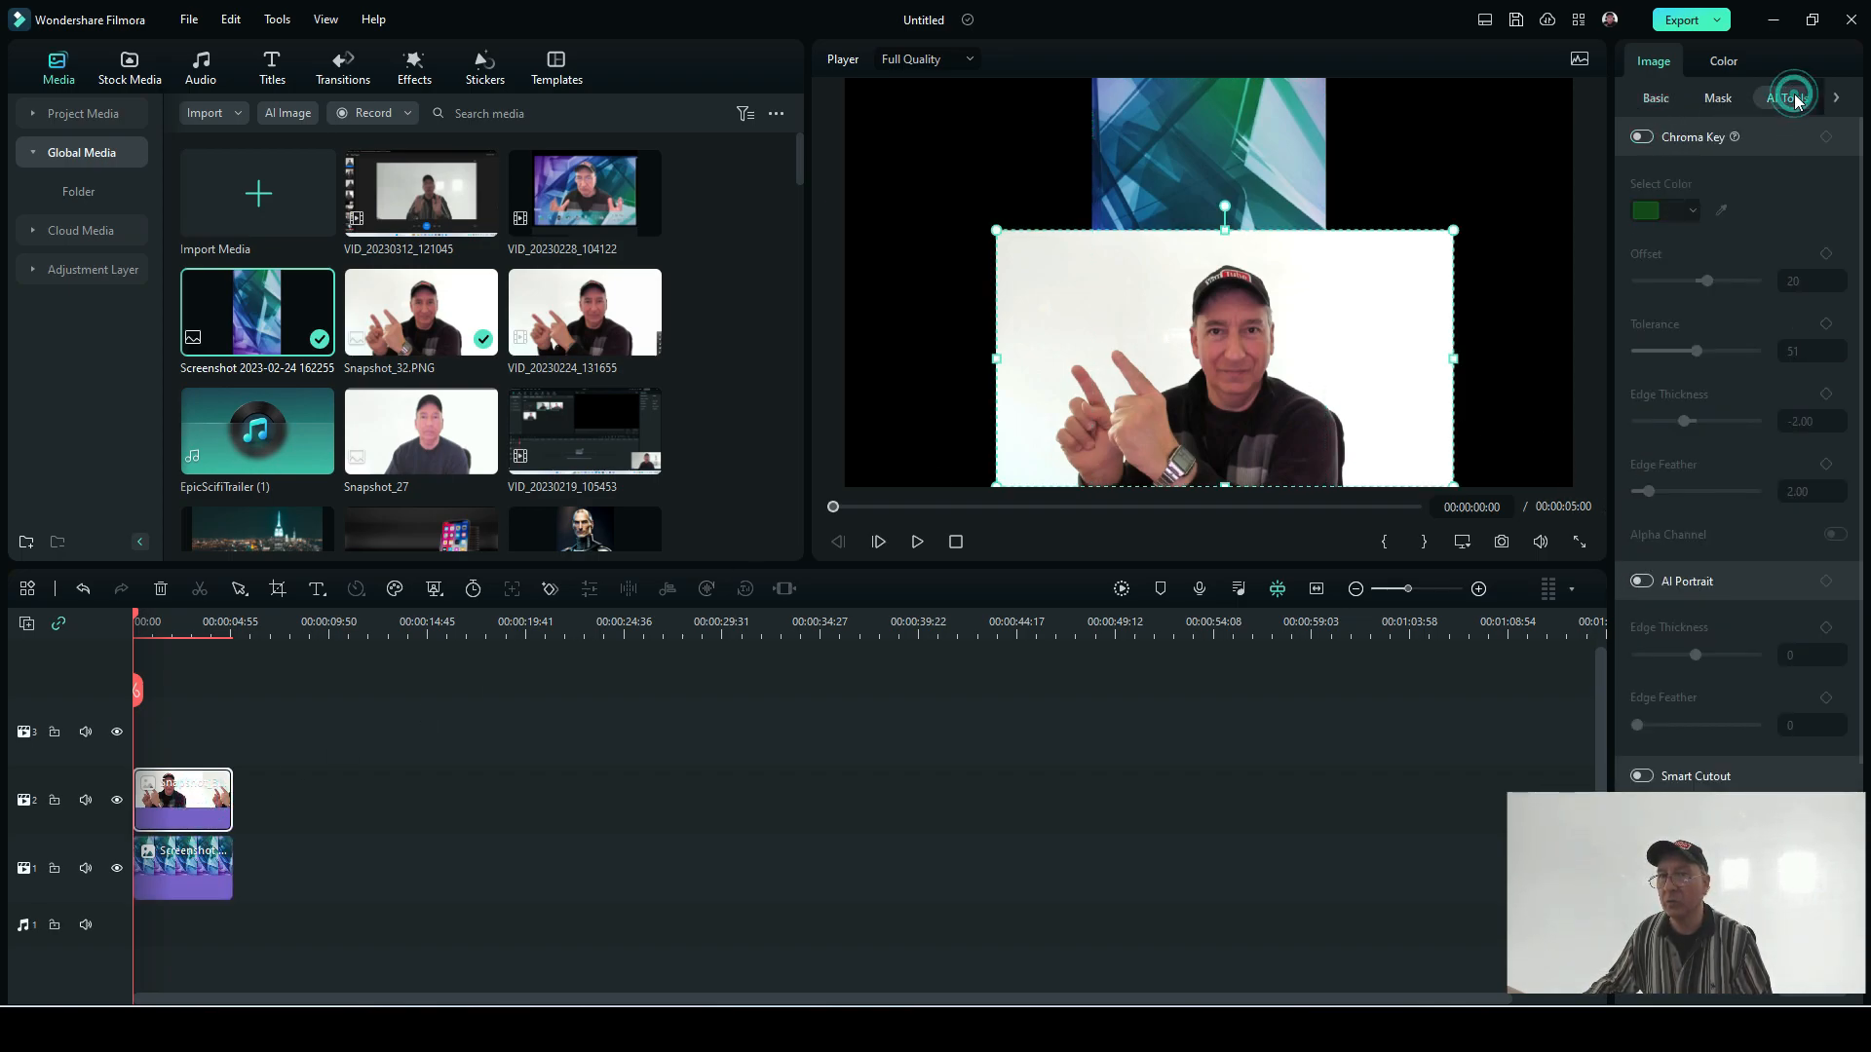
left_click(1643, 582)
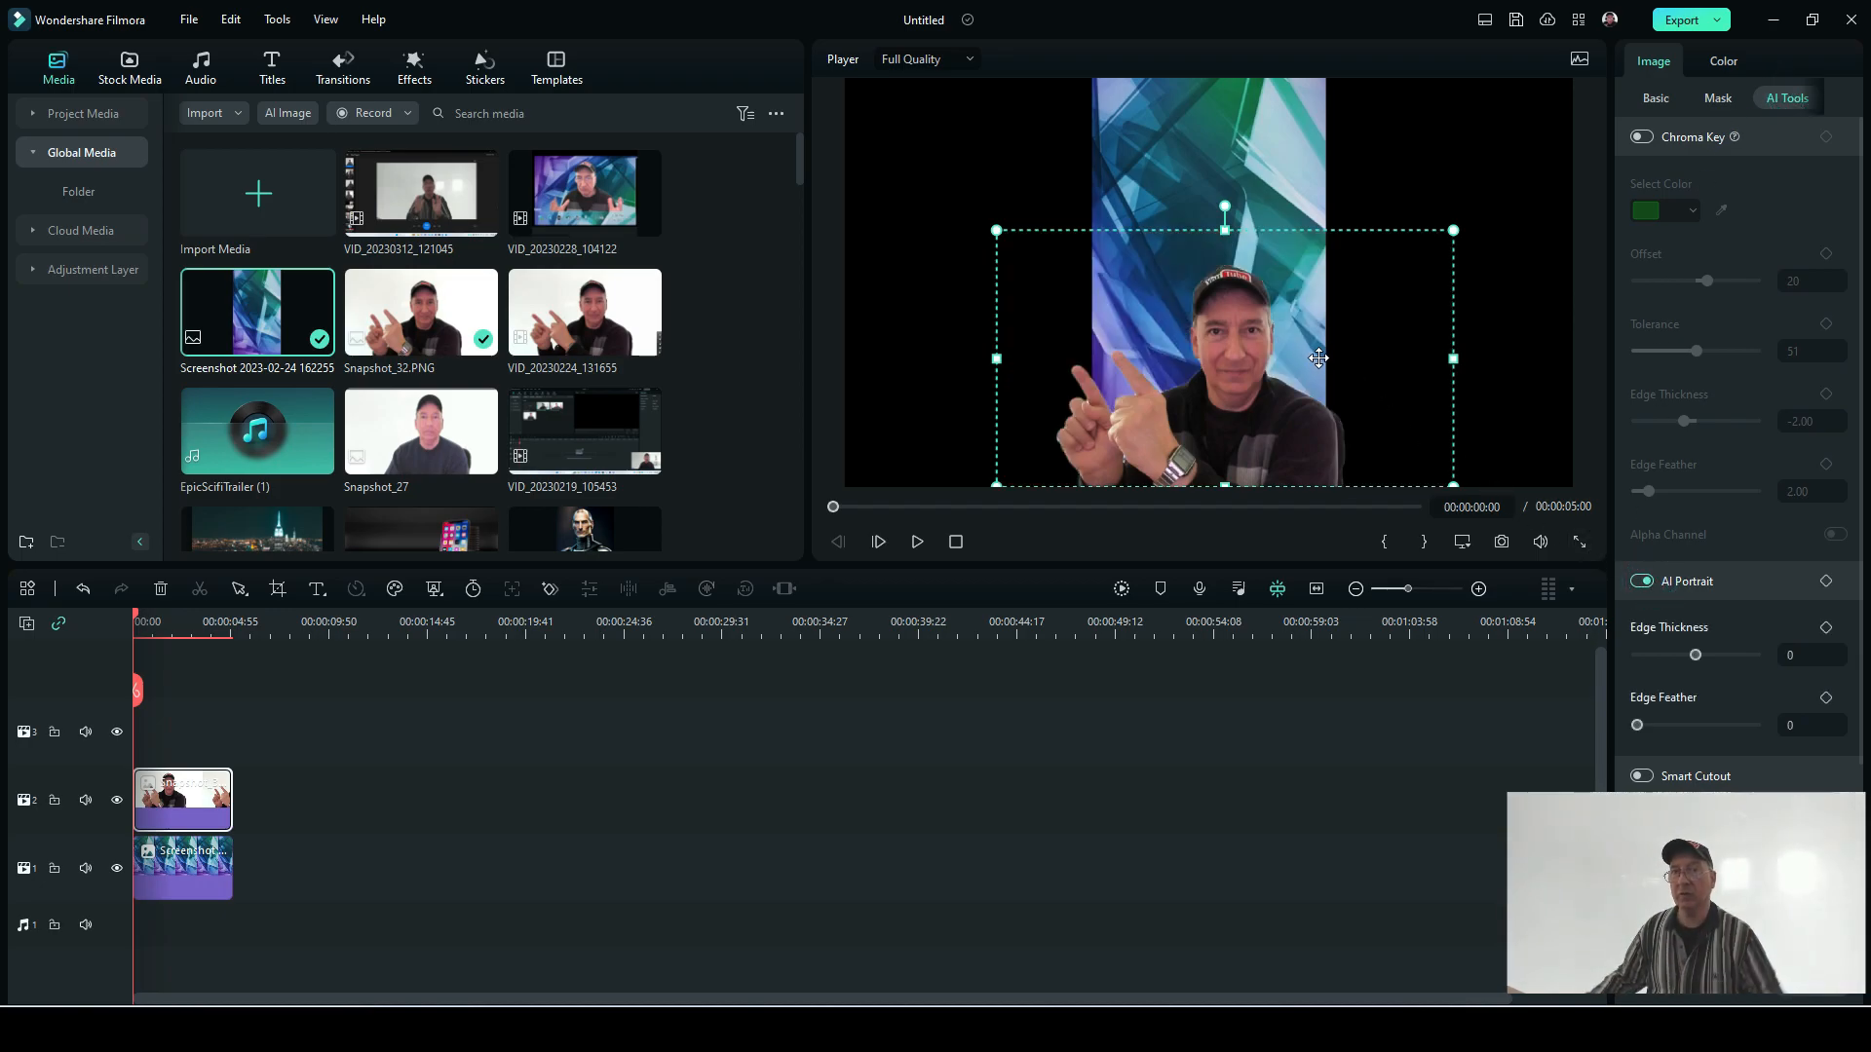
left_click(1164, 195)
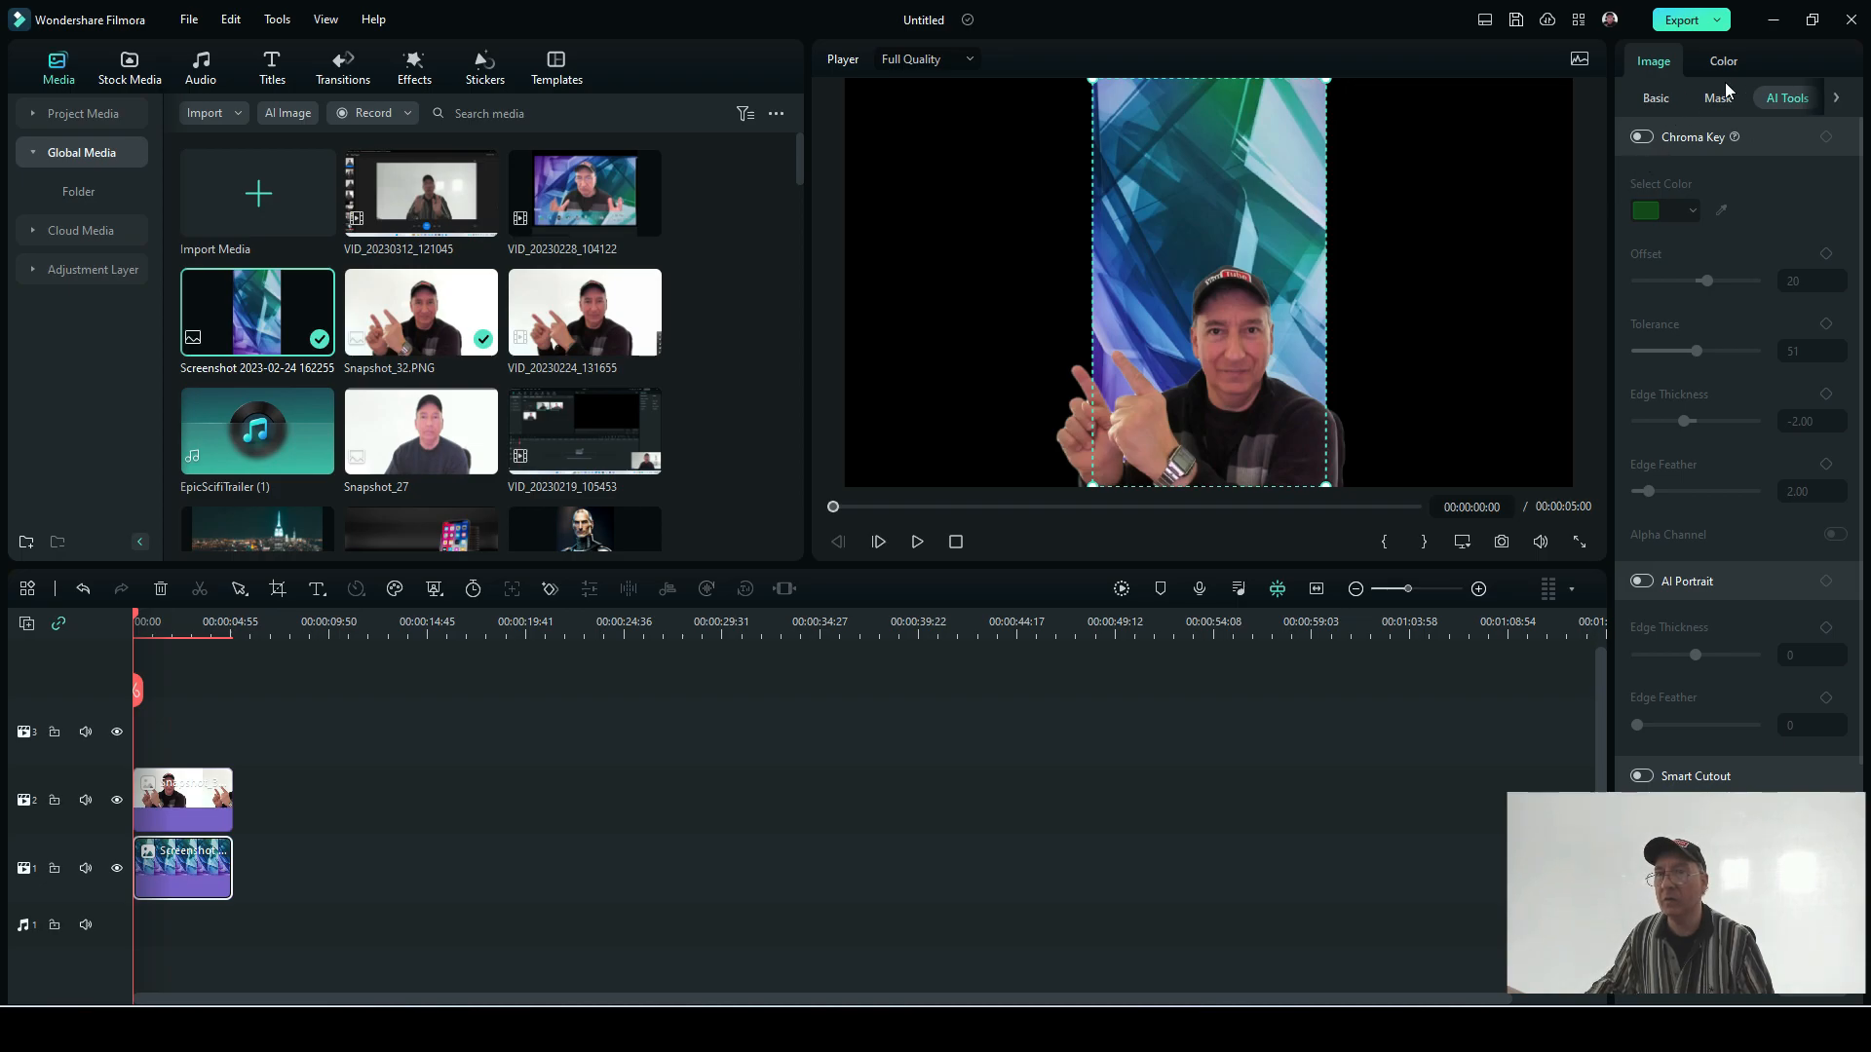
left_click(1655, 97)
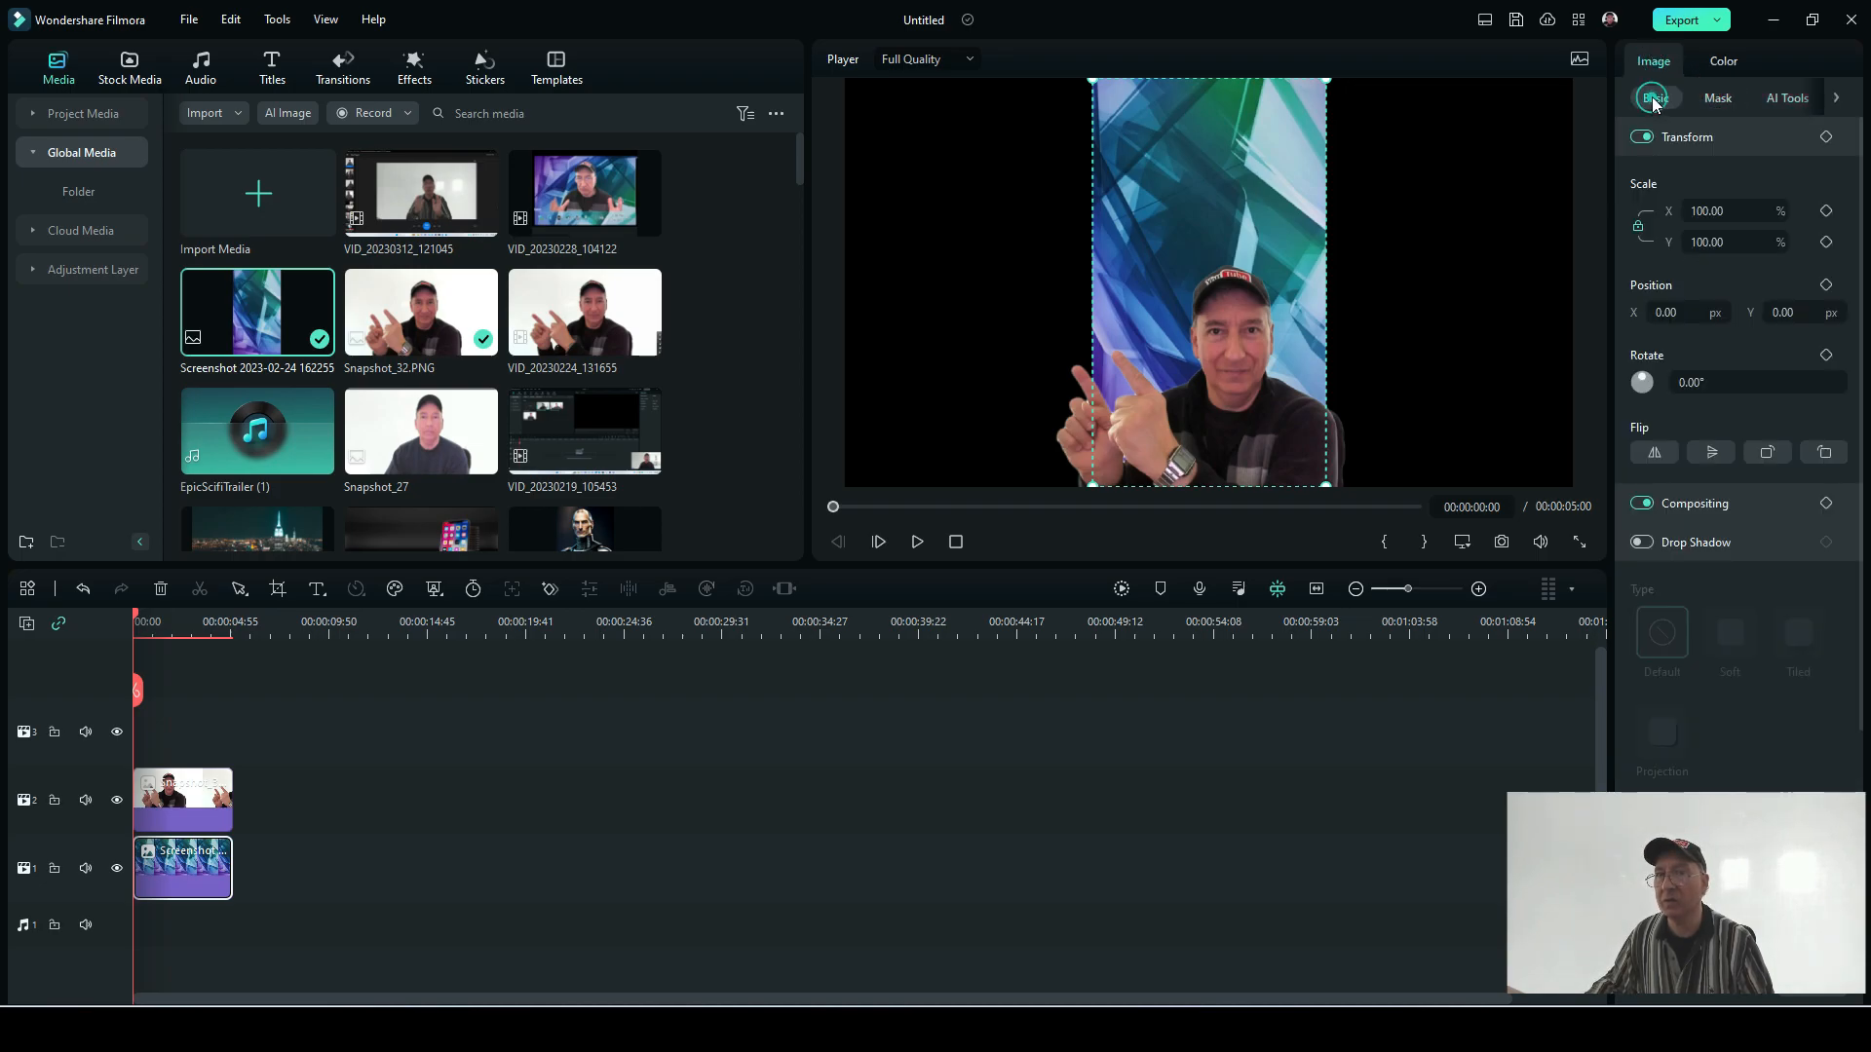
left_click(1638, 228)
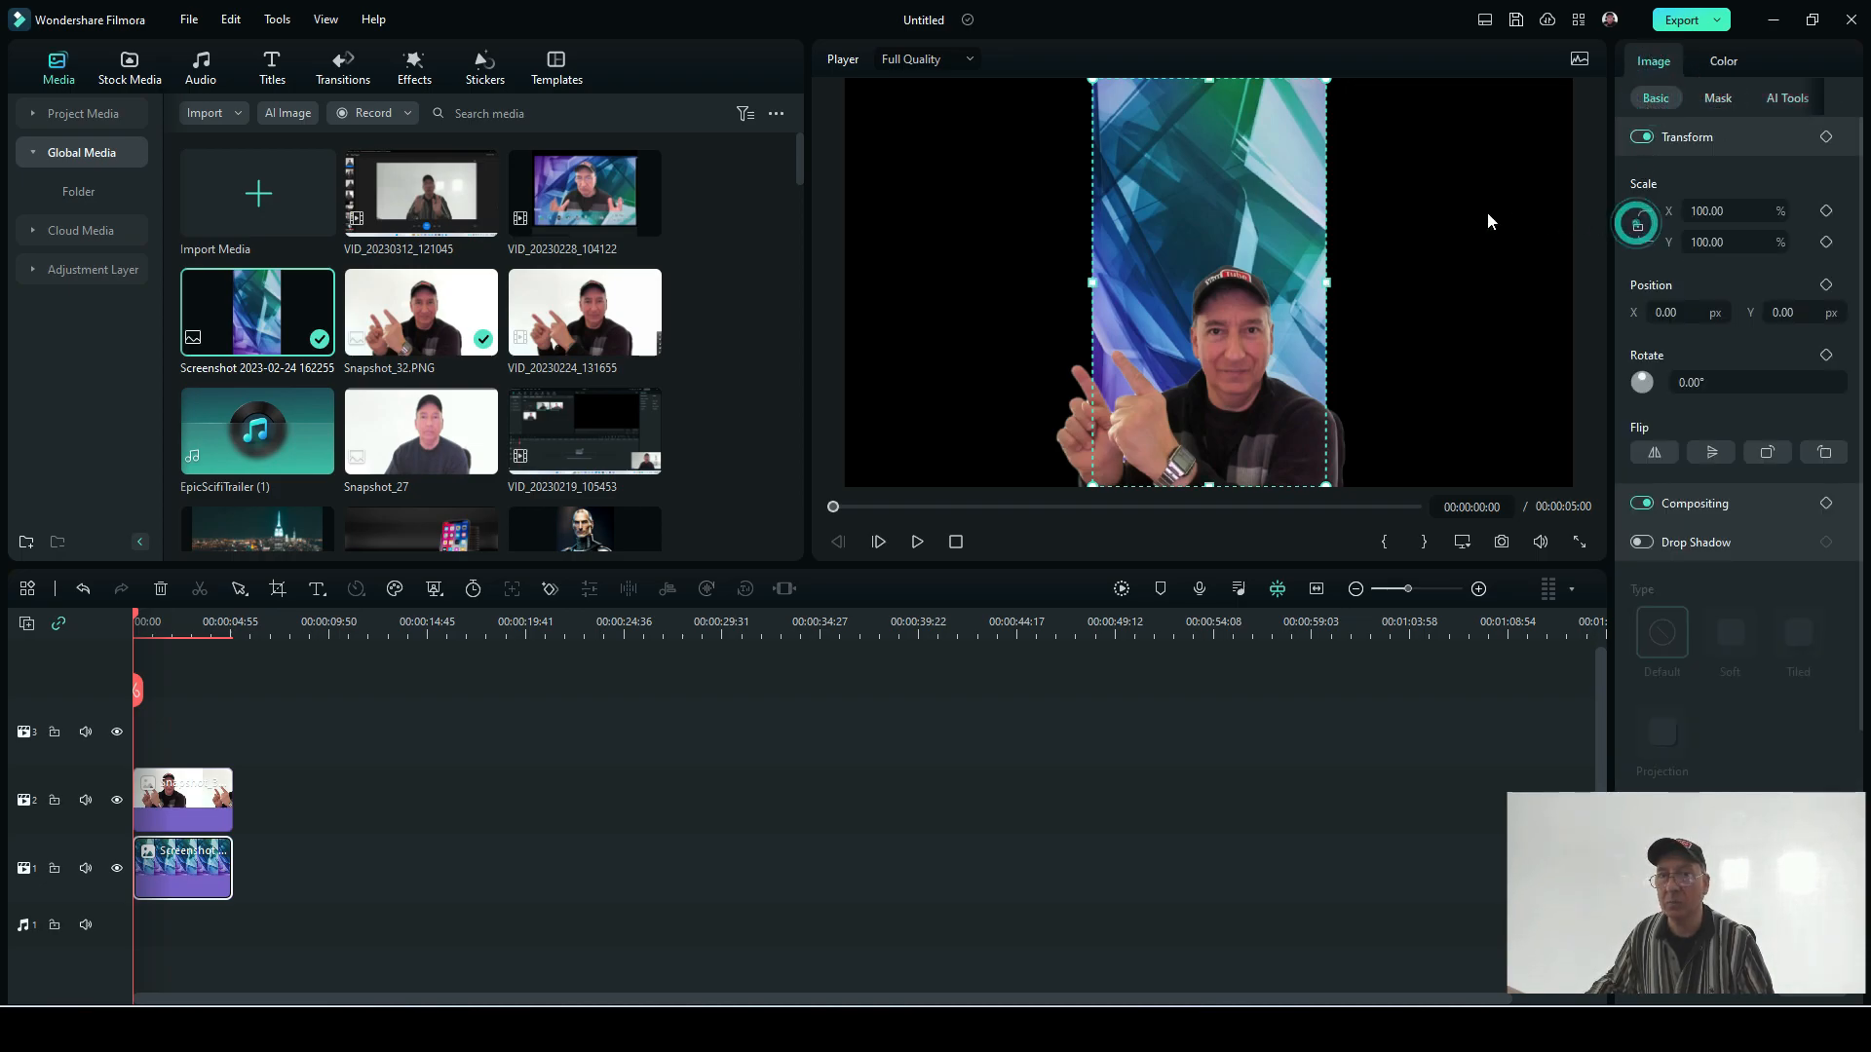
mouse_move(1281, 225)
left_mouse_down()
mouse_move(1220, 206)
mouse_move(1279, 224)
left_mouse_up()
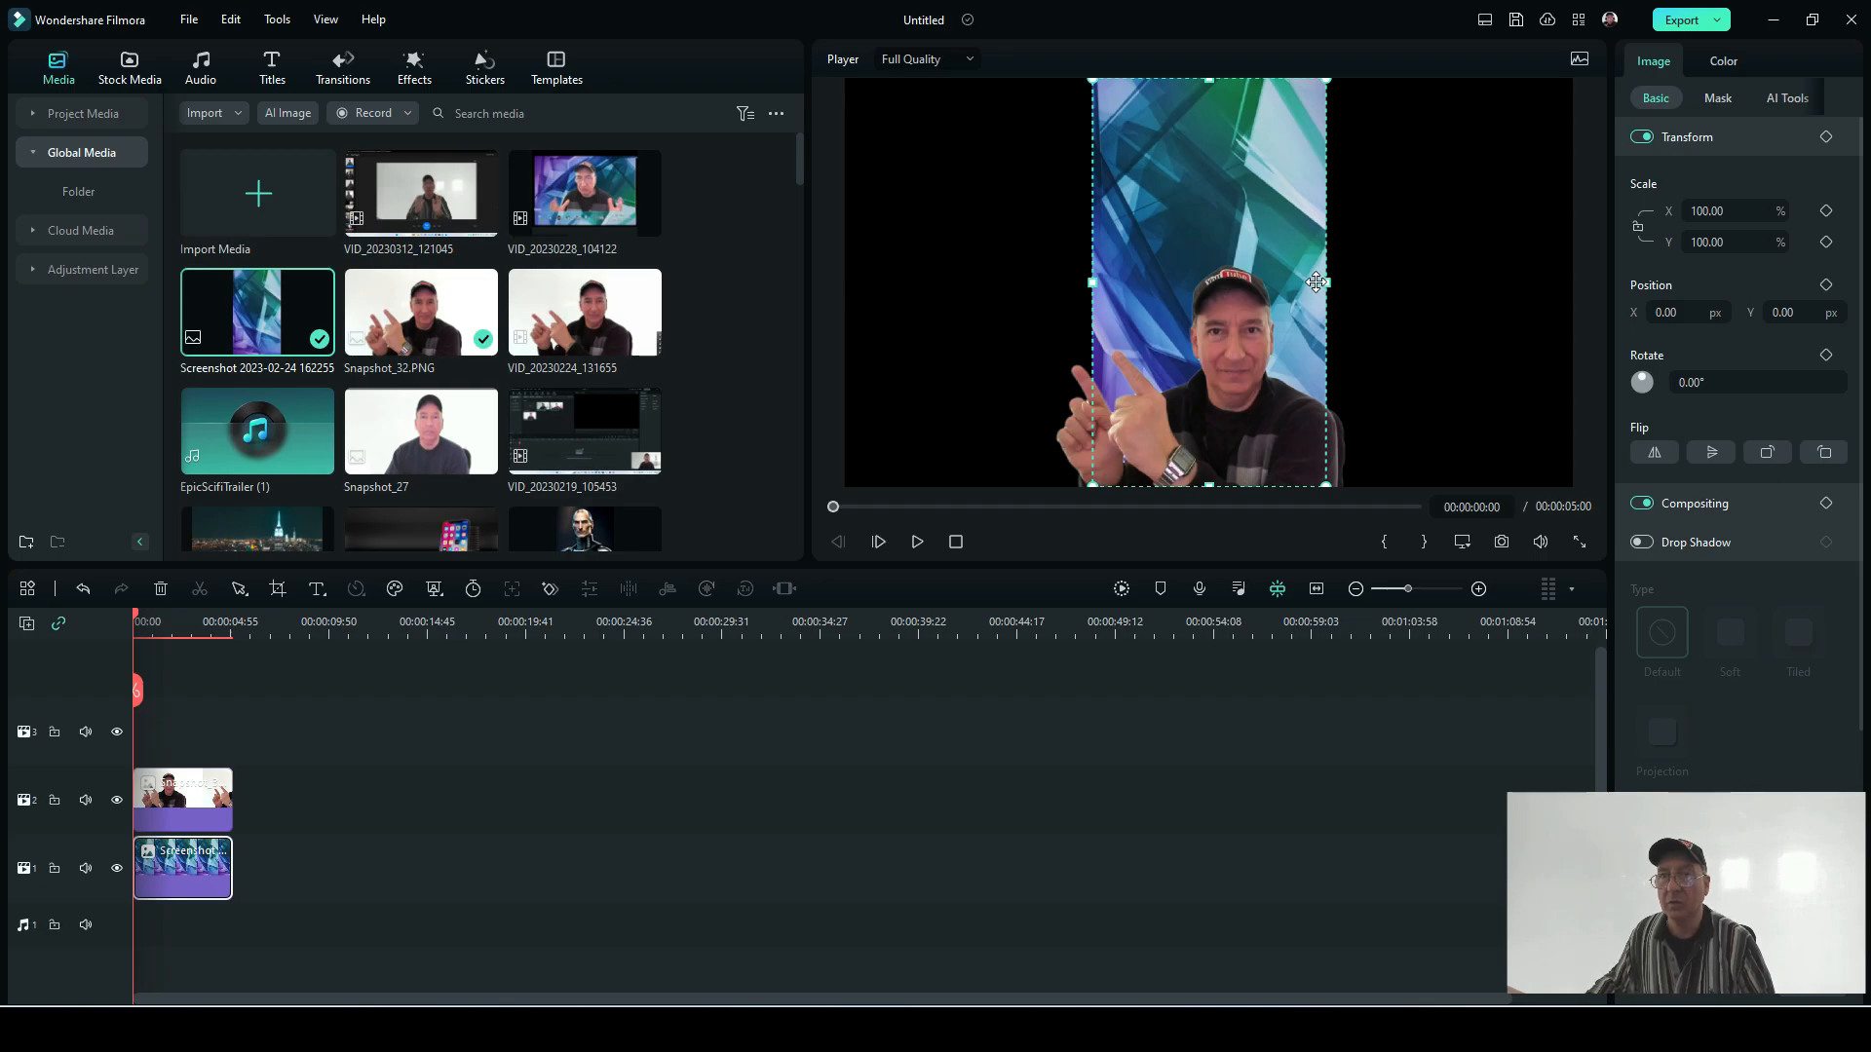
left_click_drag(1327, 282, 1575, 308)
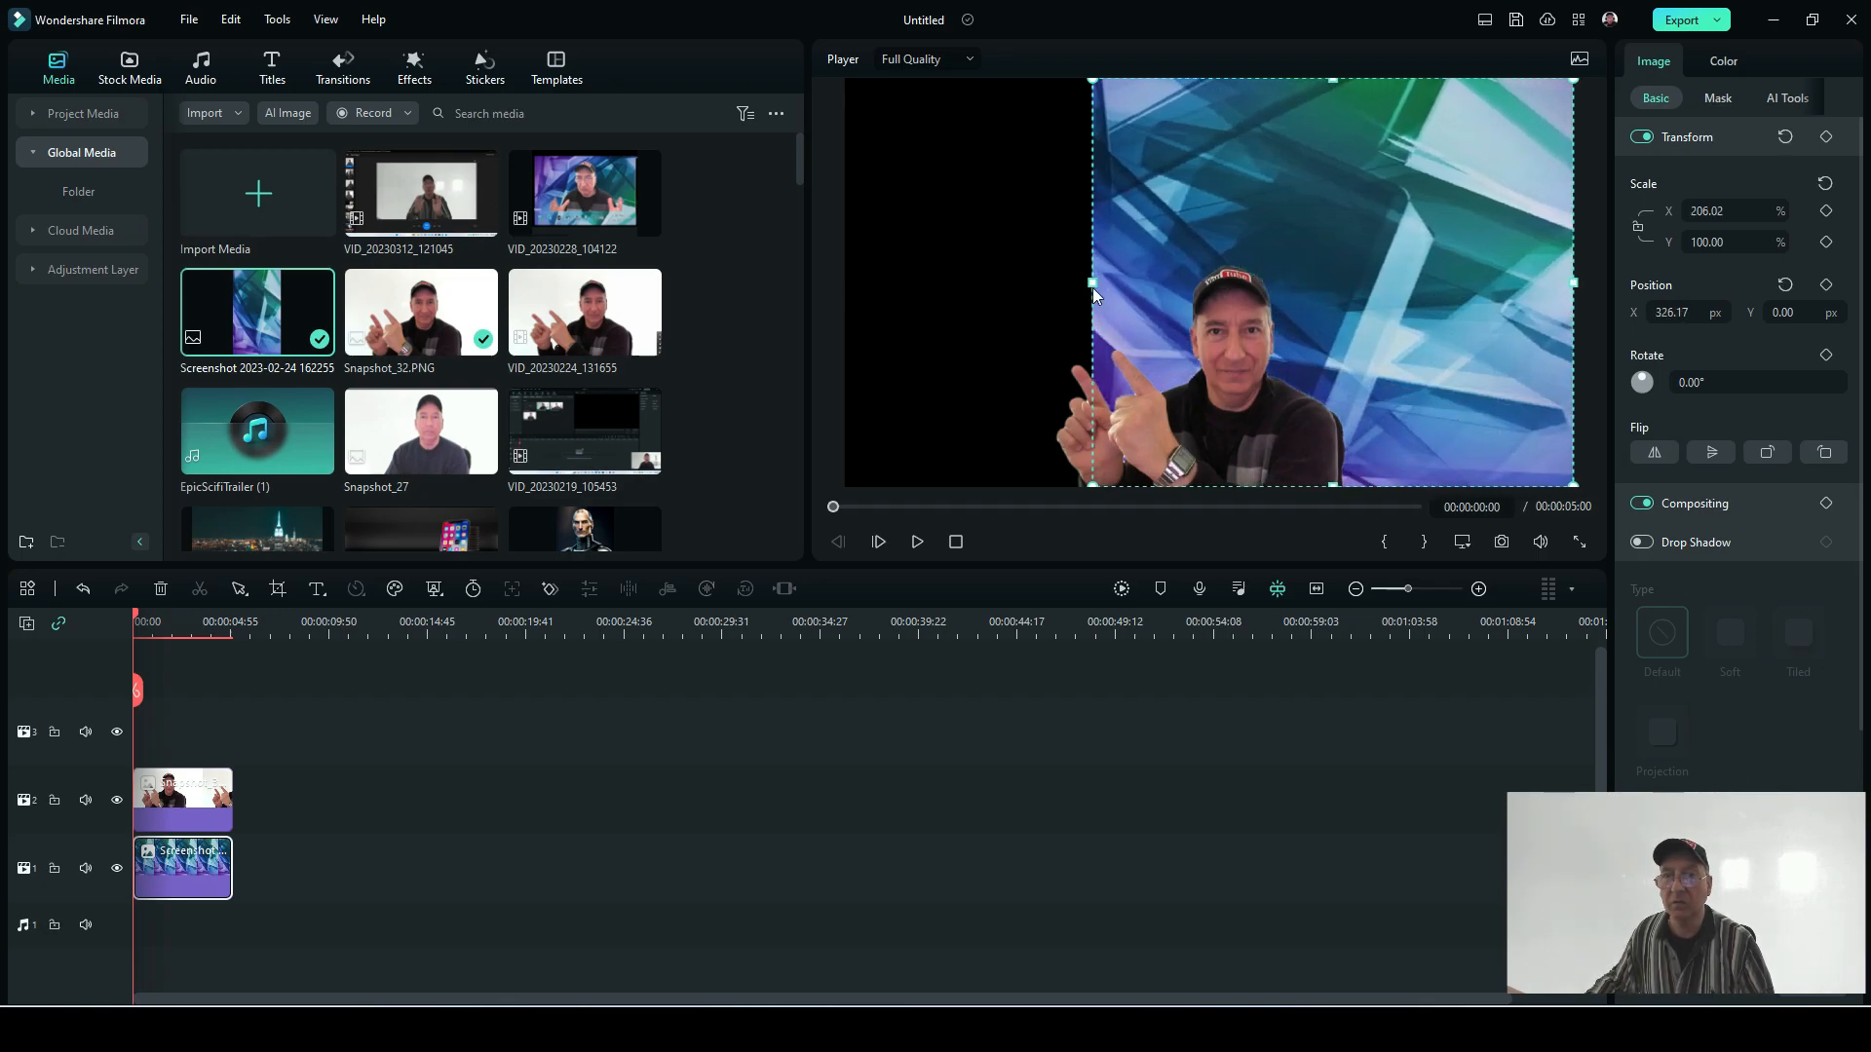
left_click_drag(1091, 282, 830, 280)
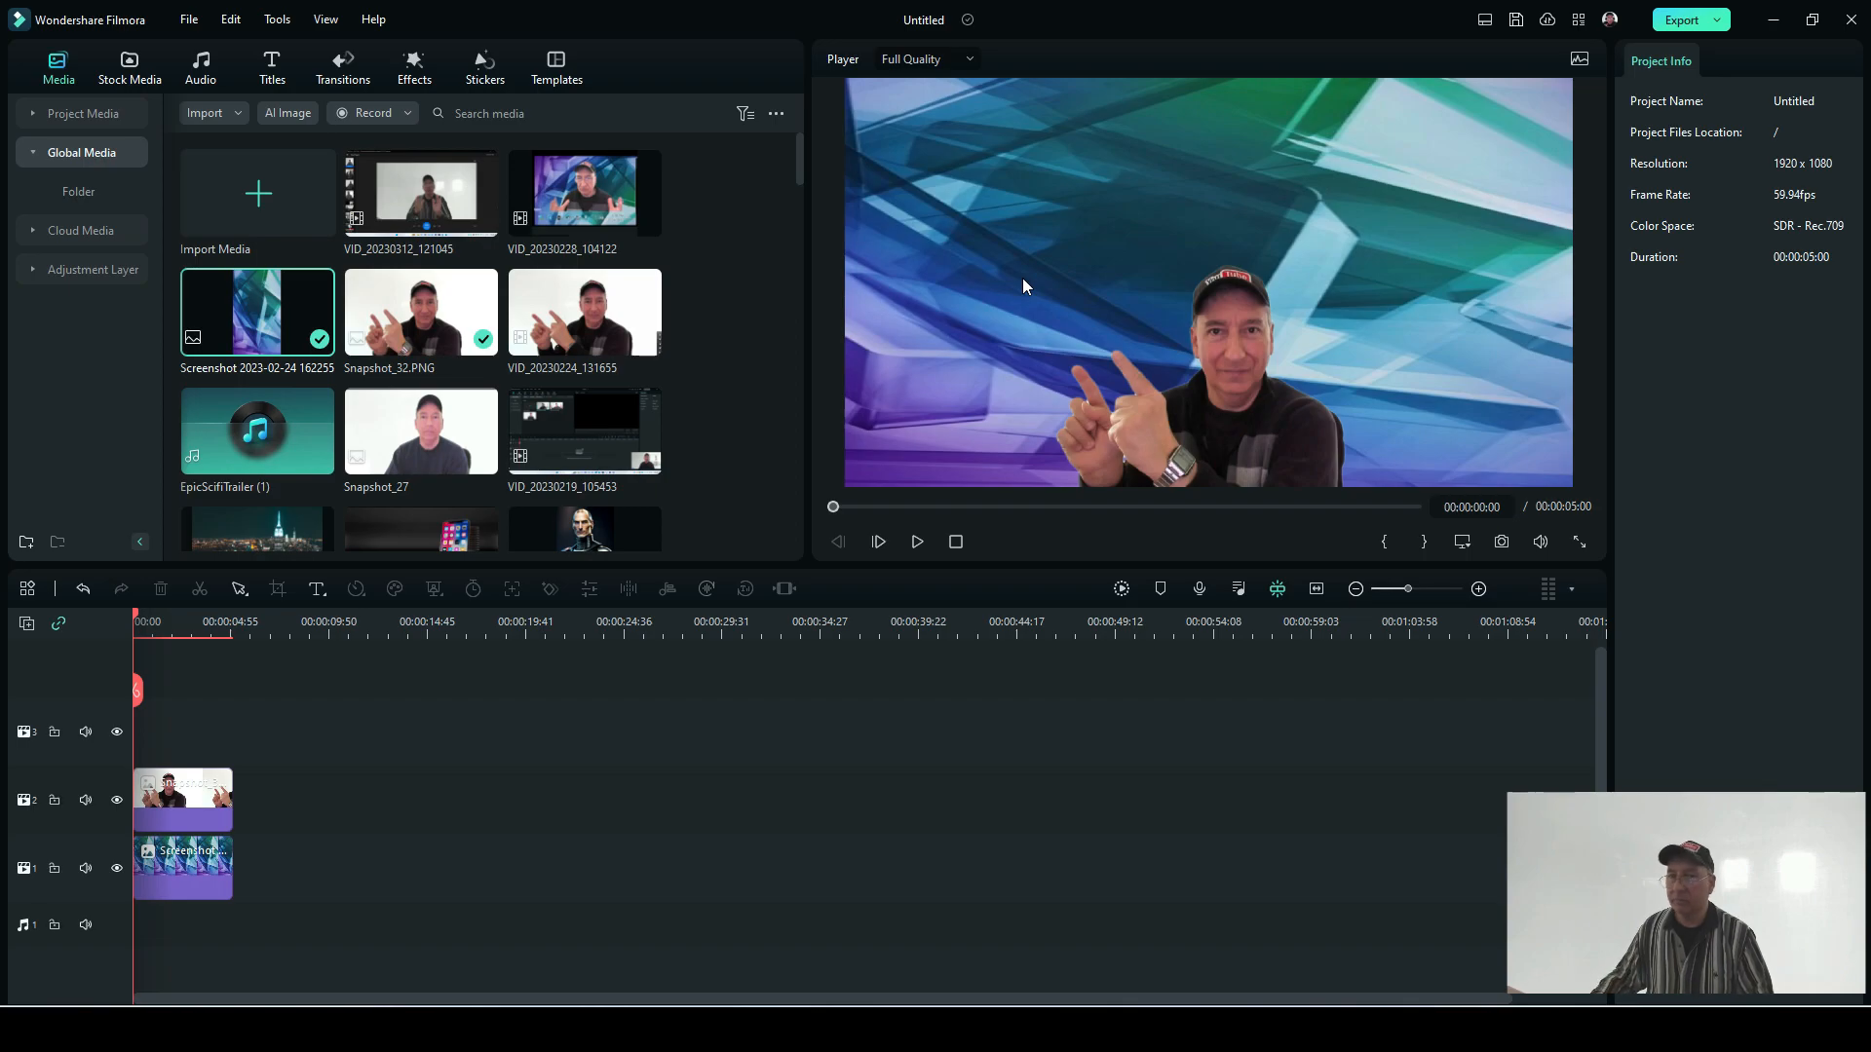
Step: Shift the cut-out person slightly sideways and enlarge the image to about 75% scale
left_click(1243, 392)
mouse_move(1242, 393)
left_mouse_down()
mouse_move(1255, 344)
mouse_move(1251, 425)
left_mouse_up()
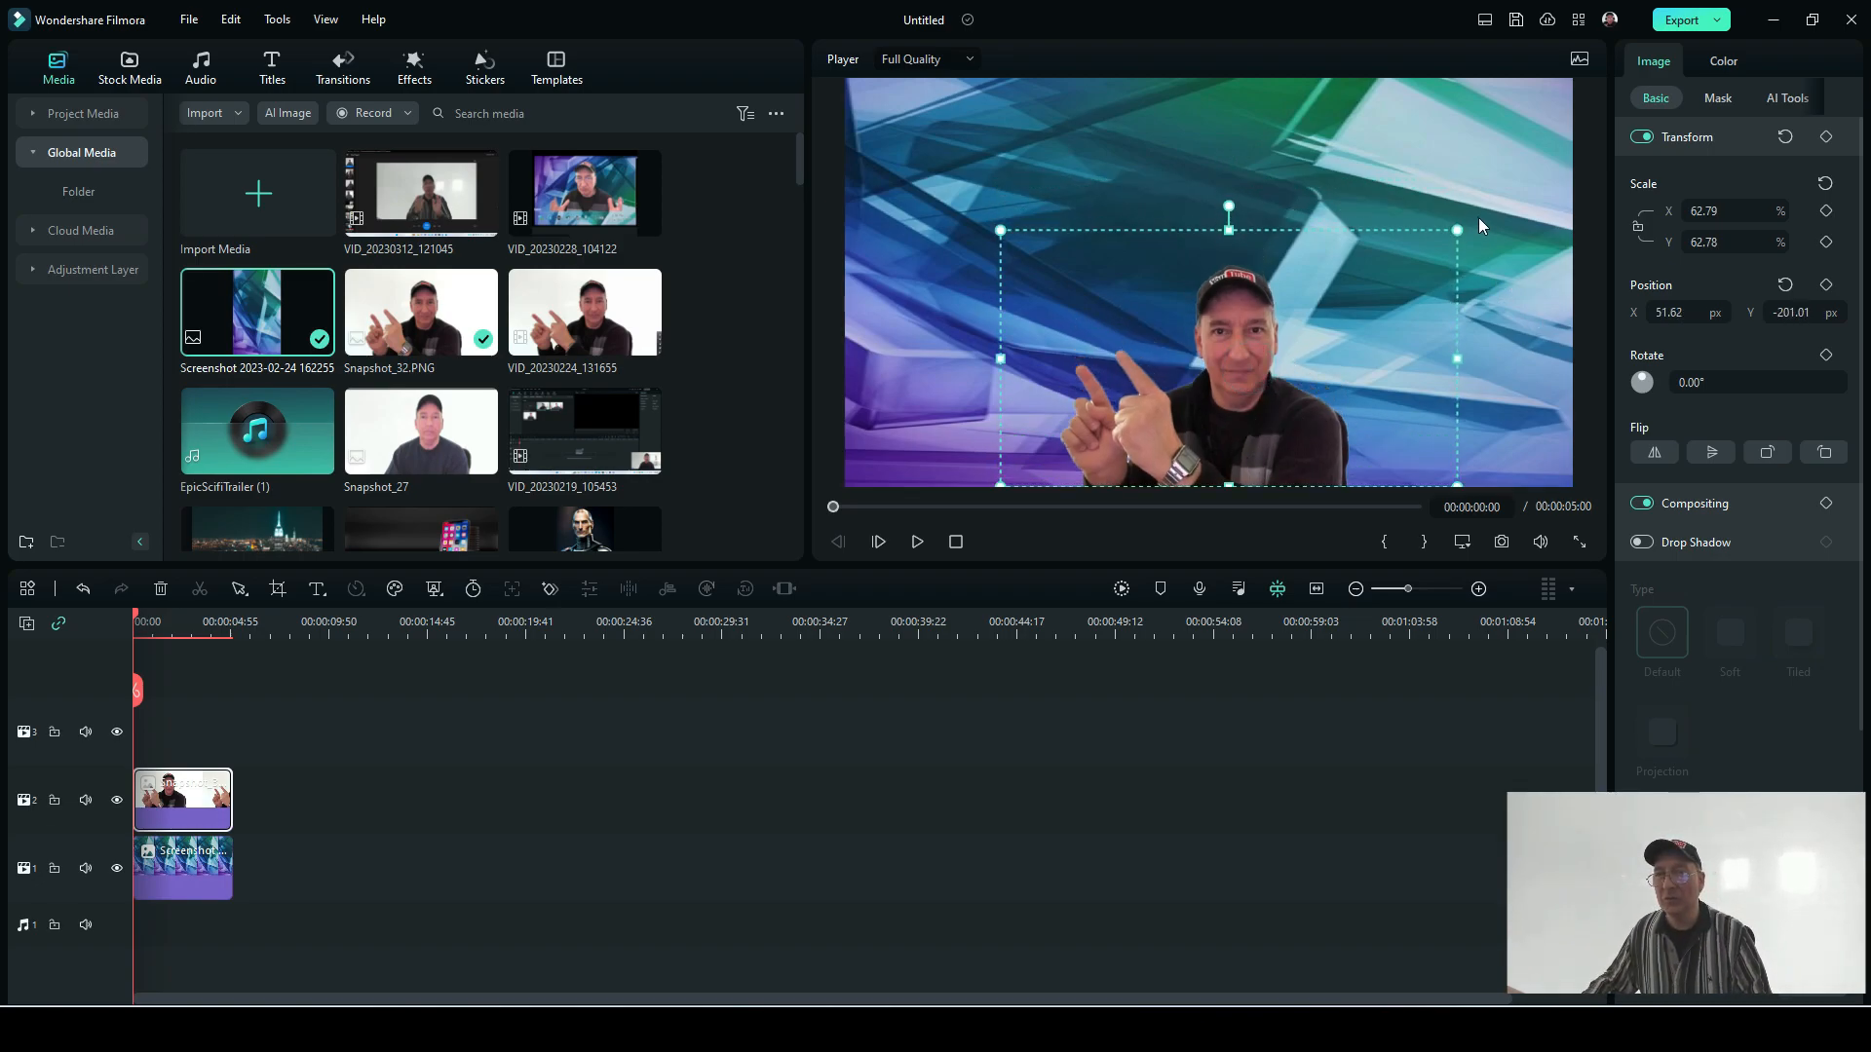
left_click_drag(1458, 231, 1510, 200)
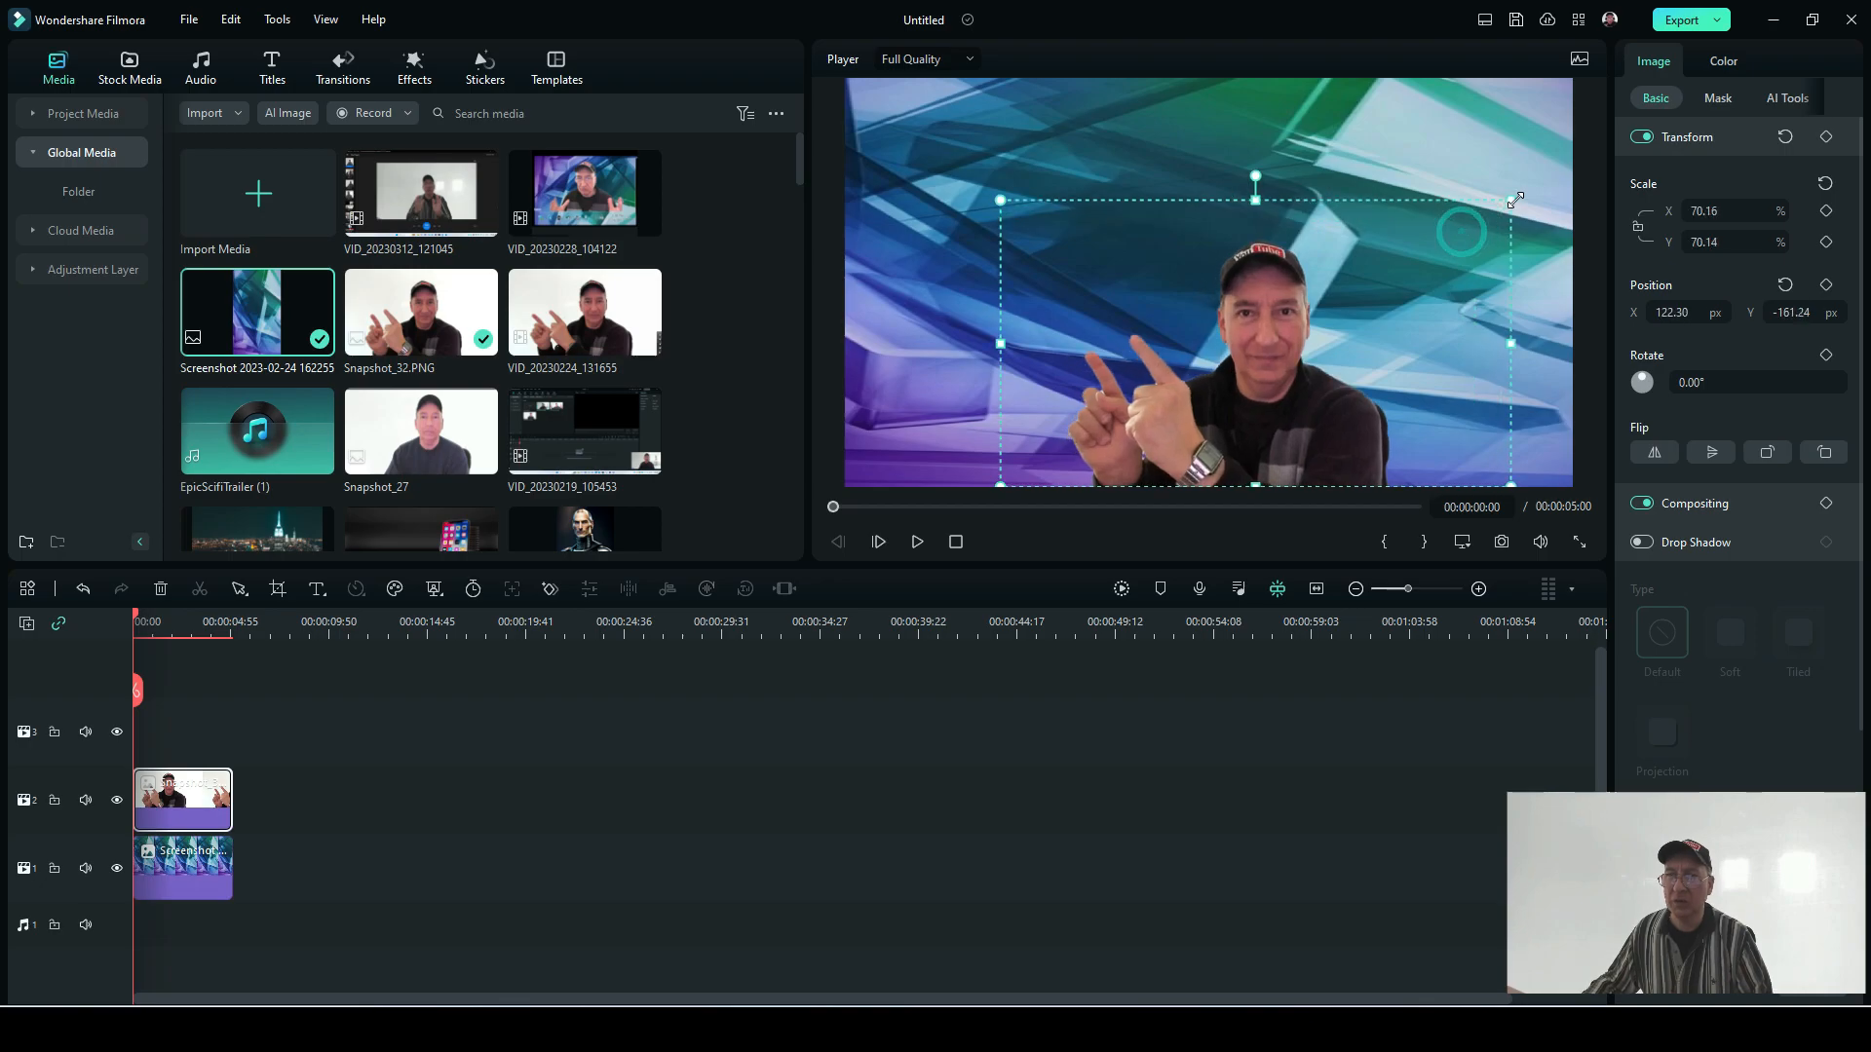
left_click_drag(1000, 198, 964, 181)
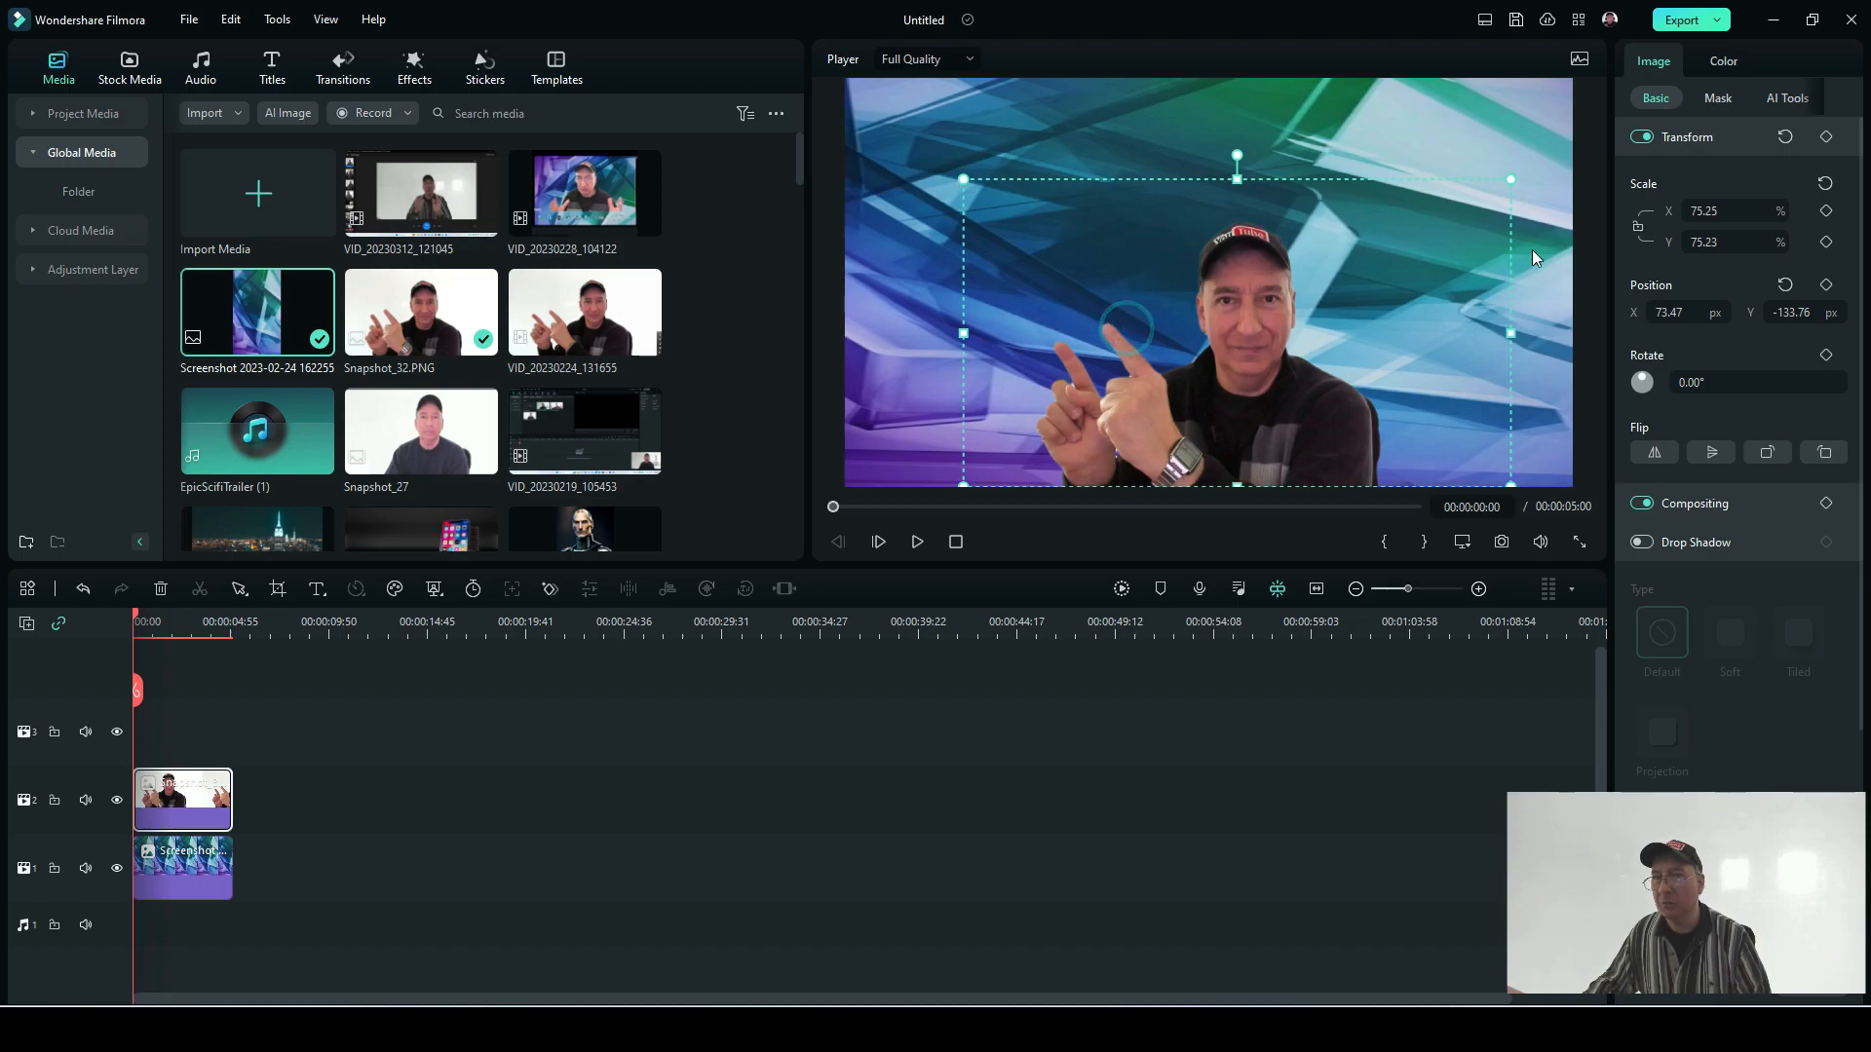
Step: Resize the cut-out person with linked and unlinked proportions to about 72% width and 75% height, leaving the proportions linked
left_click(1637, 227)
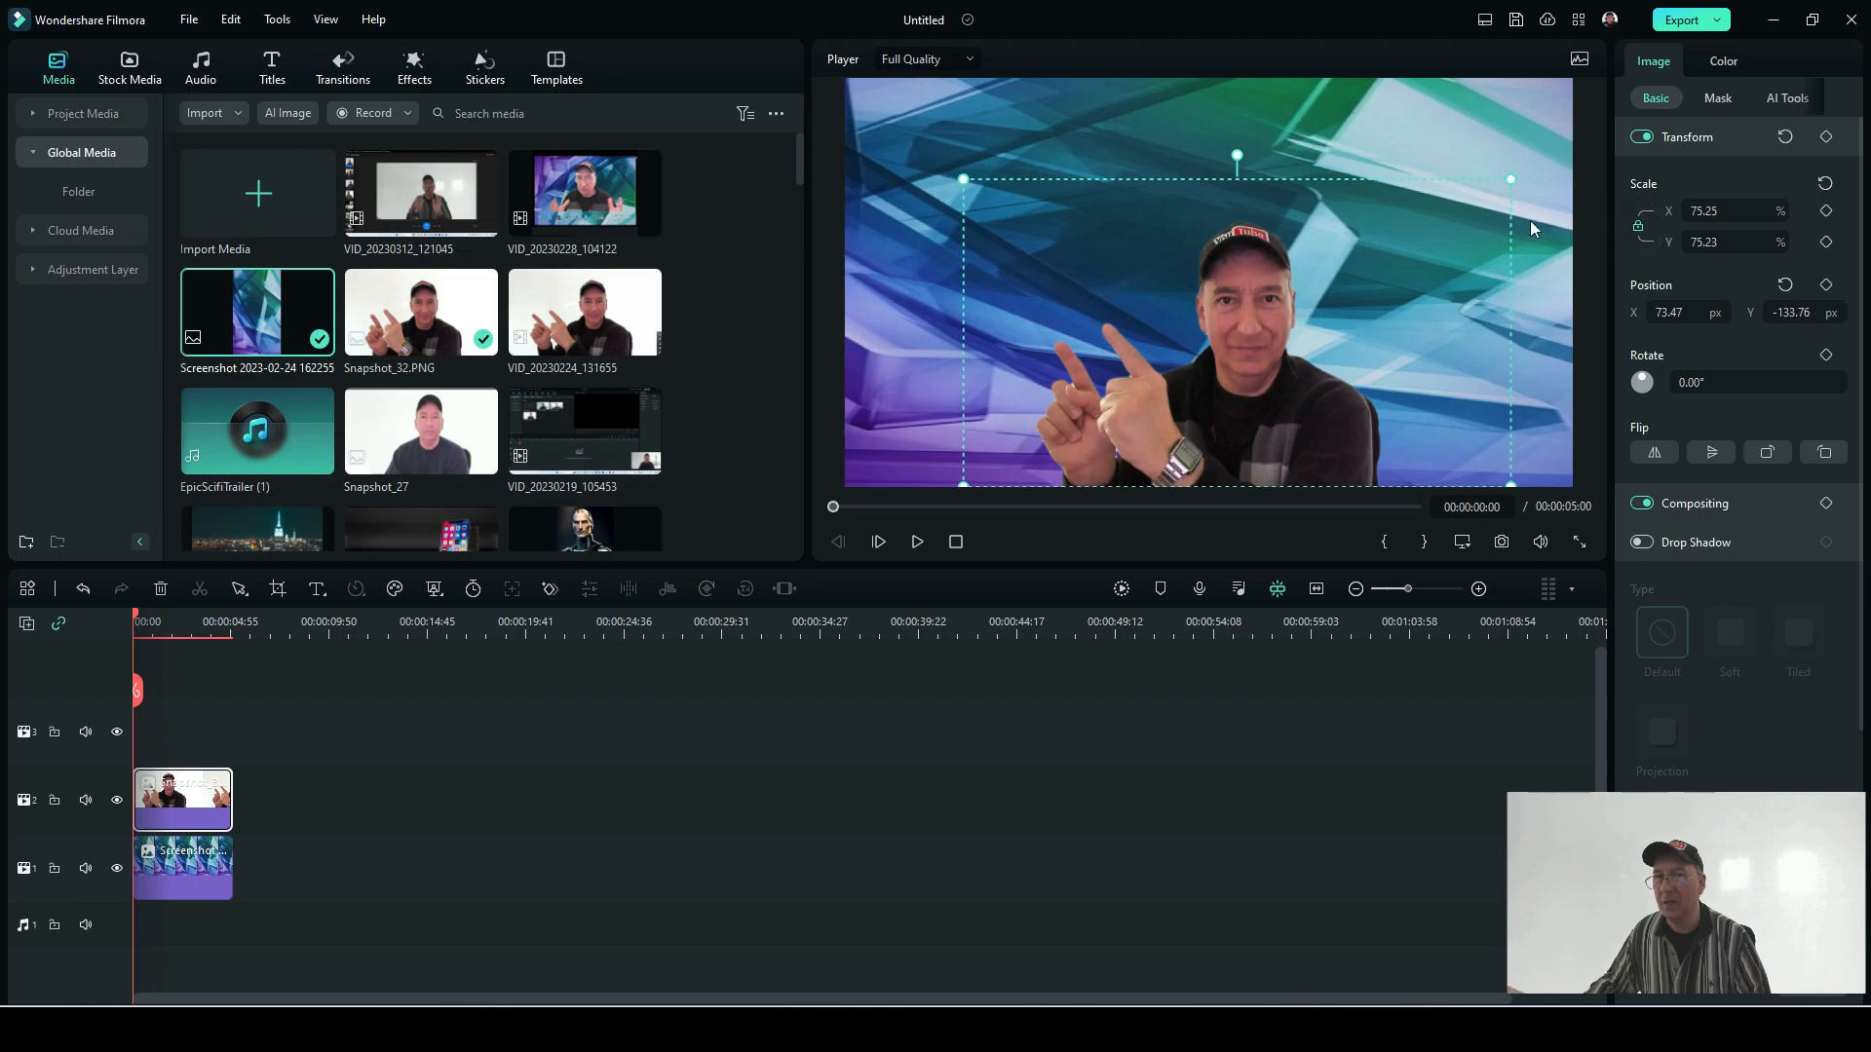
mouse_move(1474, 197)
left_mouse_down()
mouse_move(1267, 310)
mouse_move(1532, 185)
mouse_move(1489, 213)
left_mouse_up()
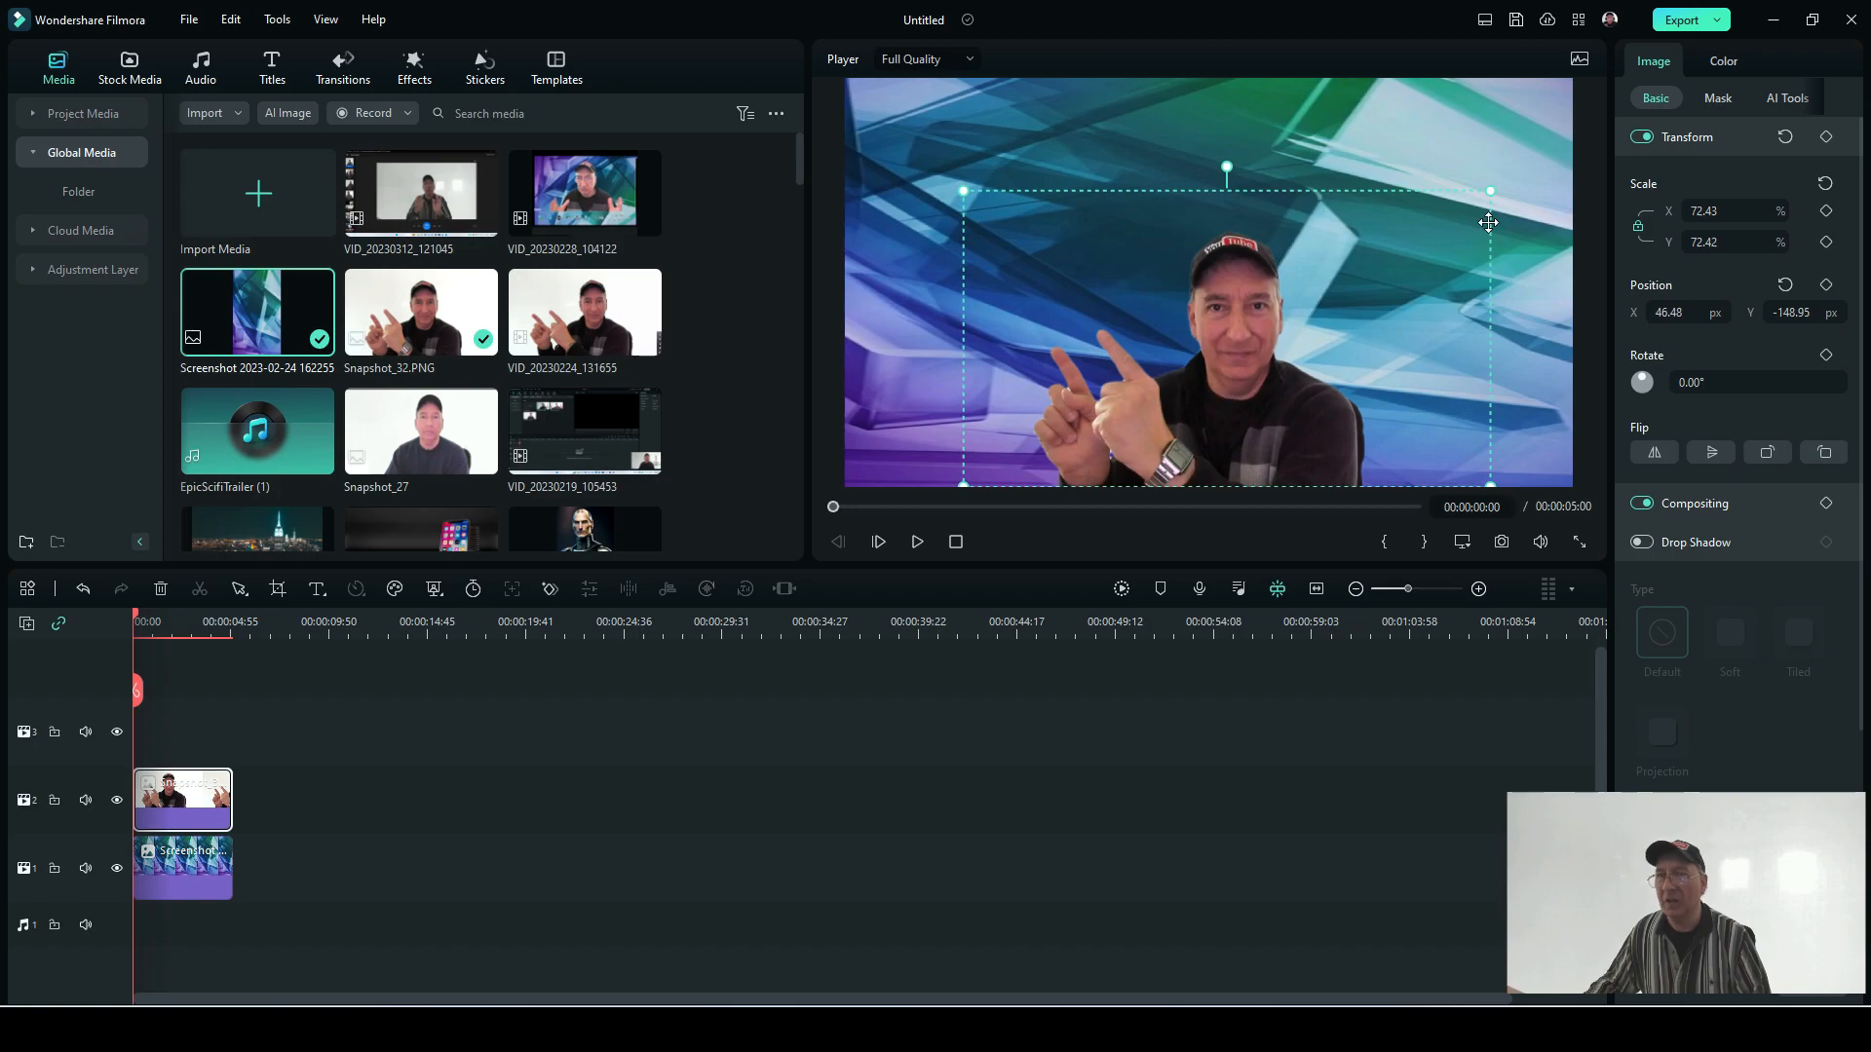
left_click(1637, 225)
mouse_move(1490, 339)
left_mouse_down()
mouse_move(1563, 338)
mouse_move(1456, 333)
mouse_move(1573, 341)
mouse_move(1479, 329)
left_mouse_up()
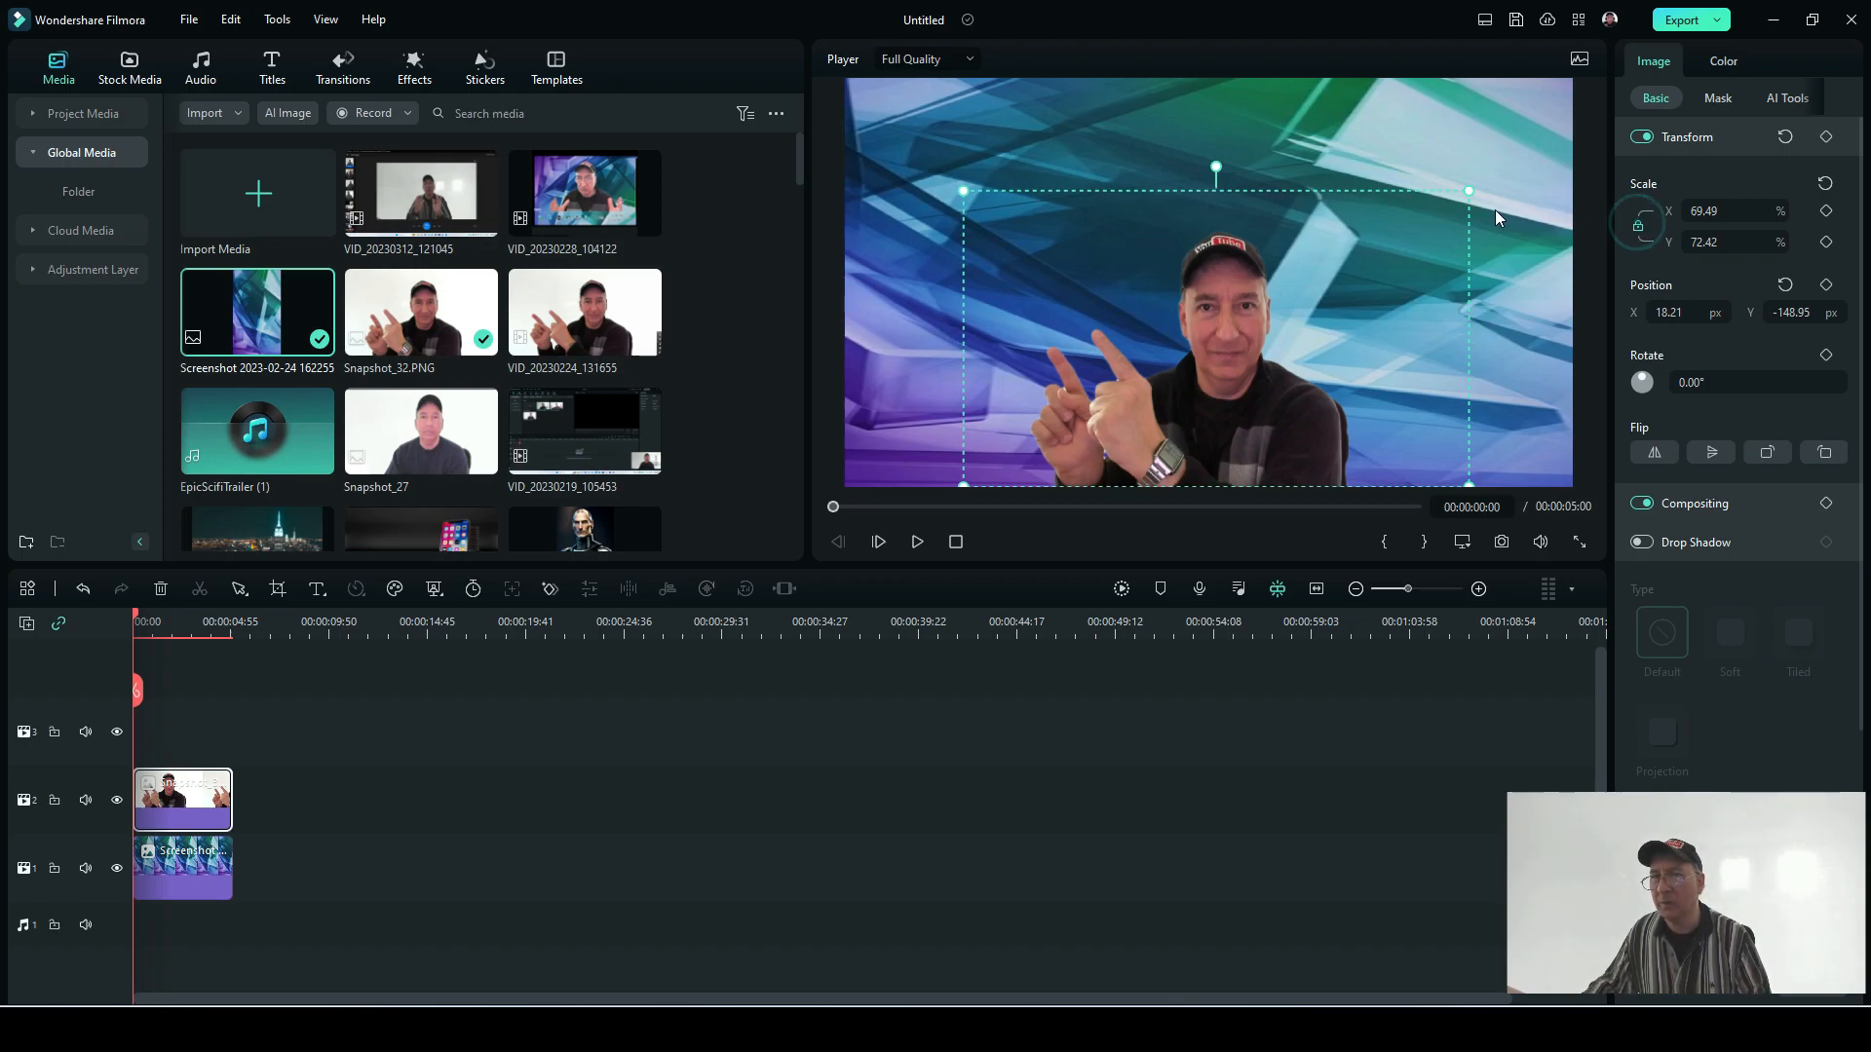
left_click_drag(1469, 186, 1490, 184)
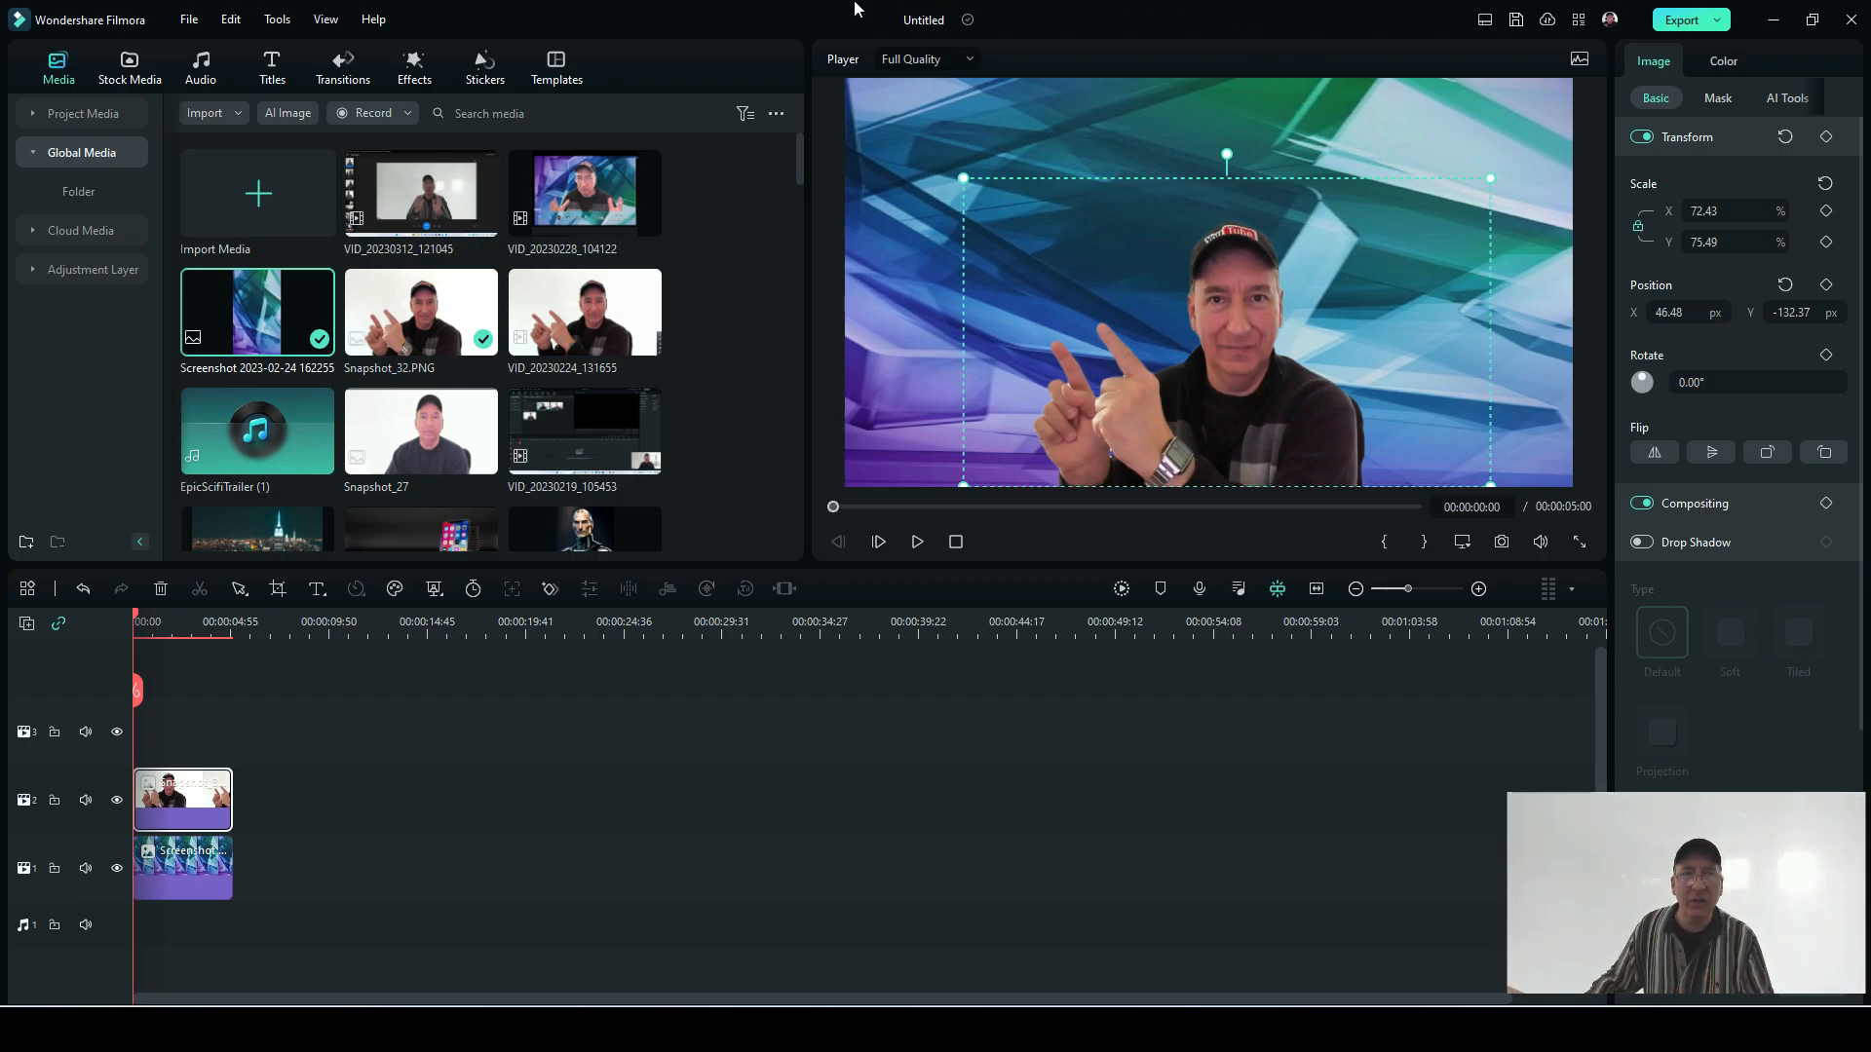
Step: Add Art Title 08 at the timeline start on track 3 and move it to the upper-left area of the frame
left_click(405, 76)
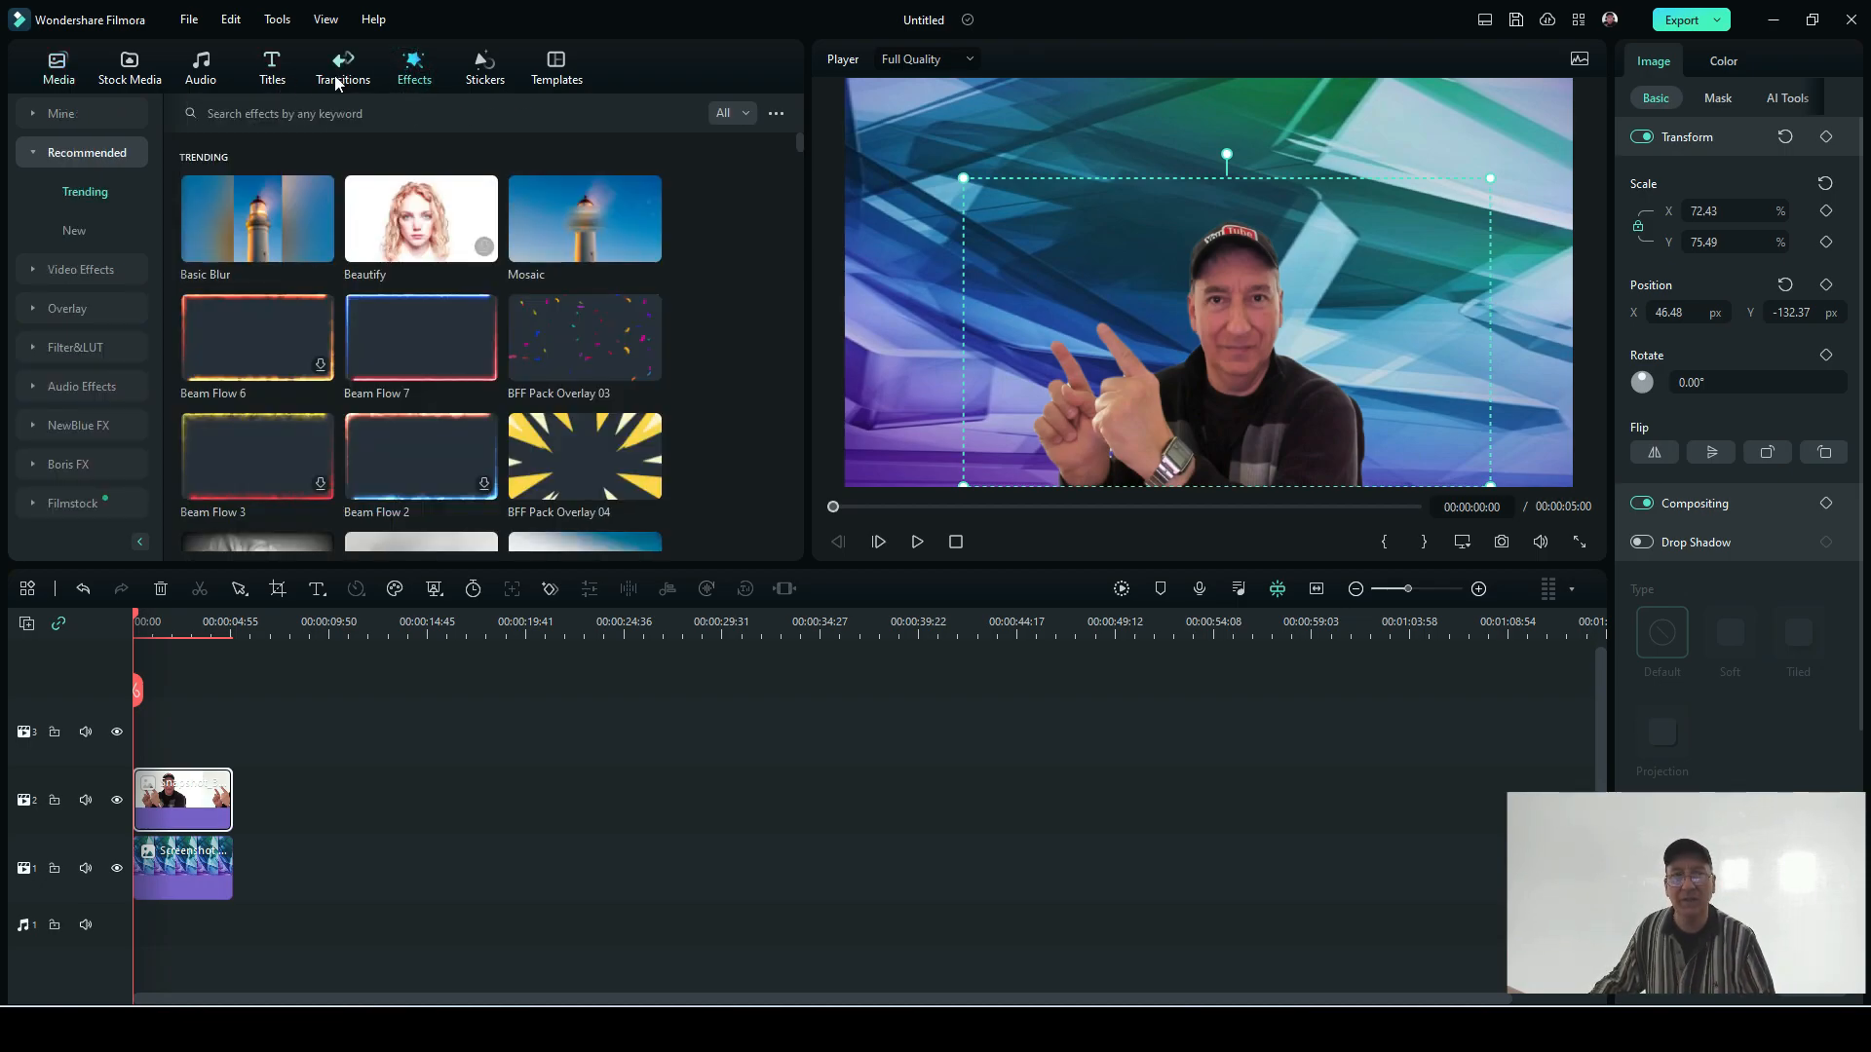
left_click(338, 78)
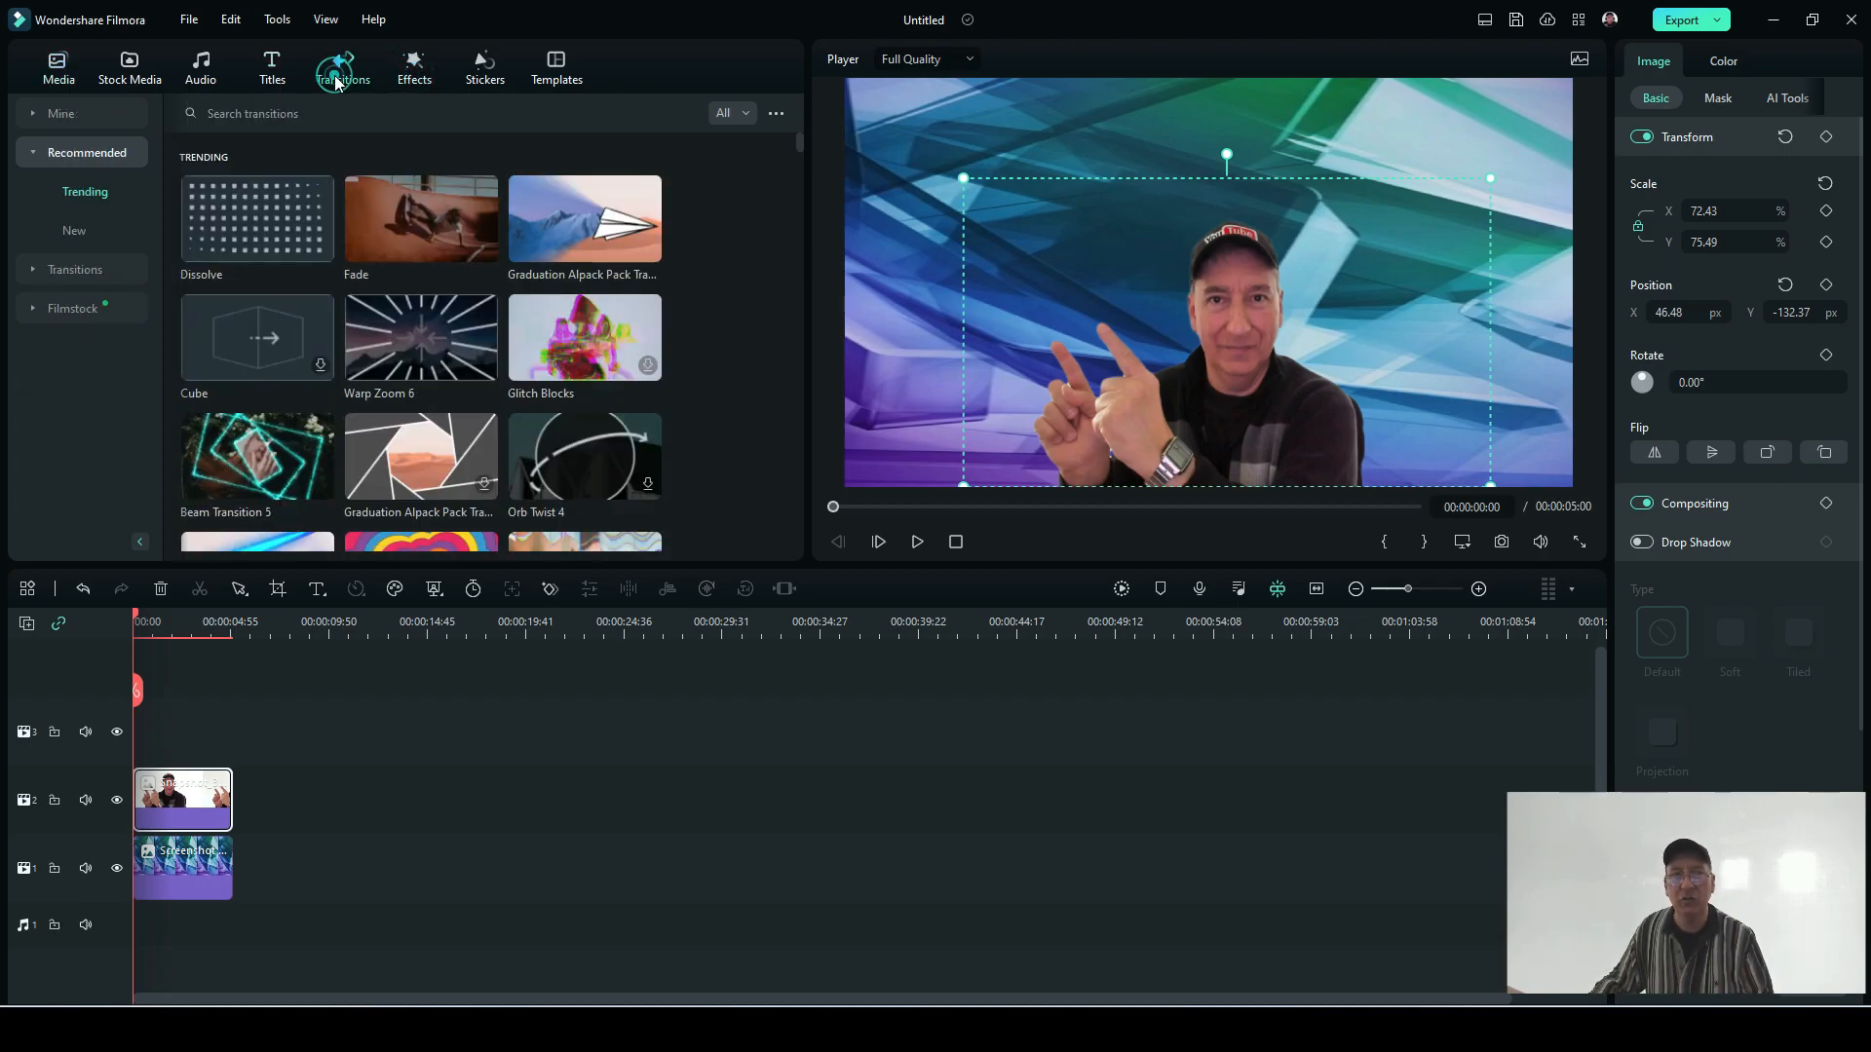
left_click(271, 73)
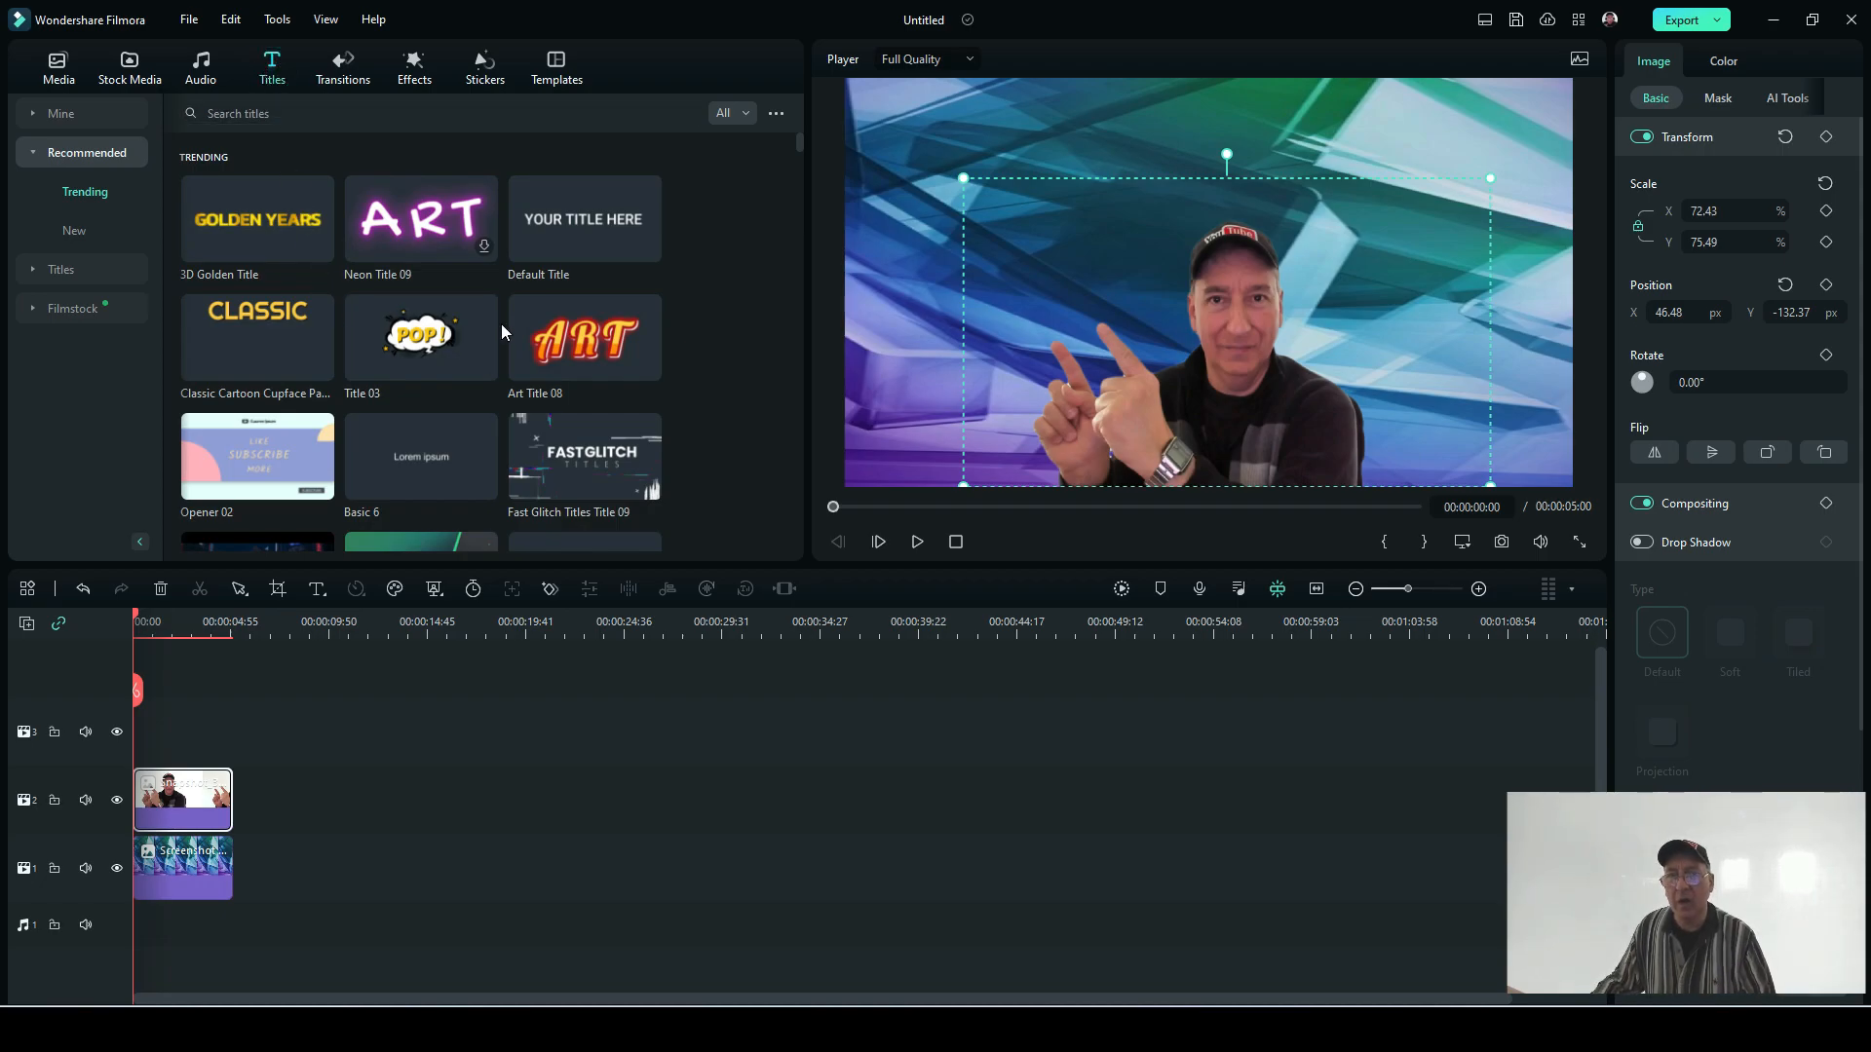
left_click(586, 343)
left_click_drag(586, 343, 563, 314)
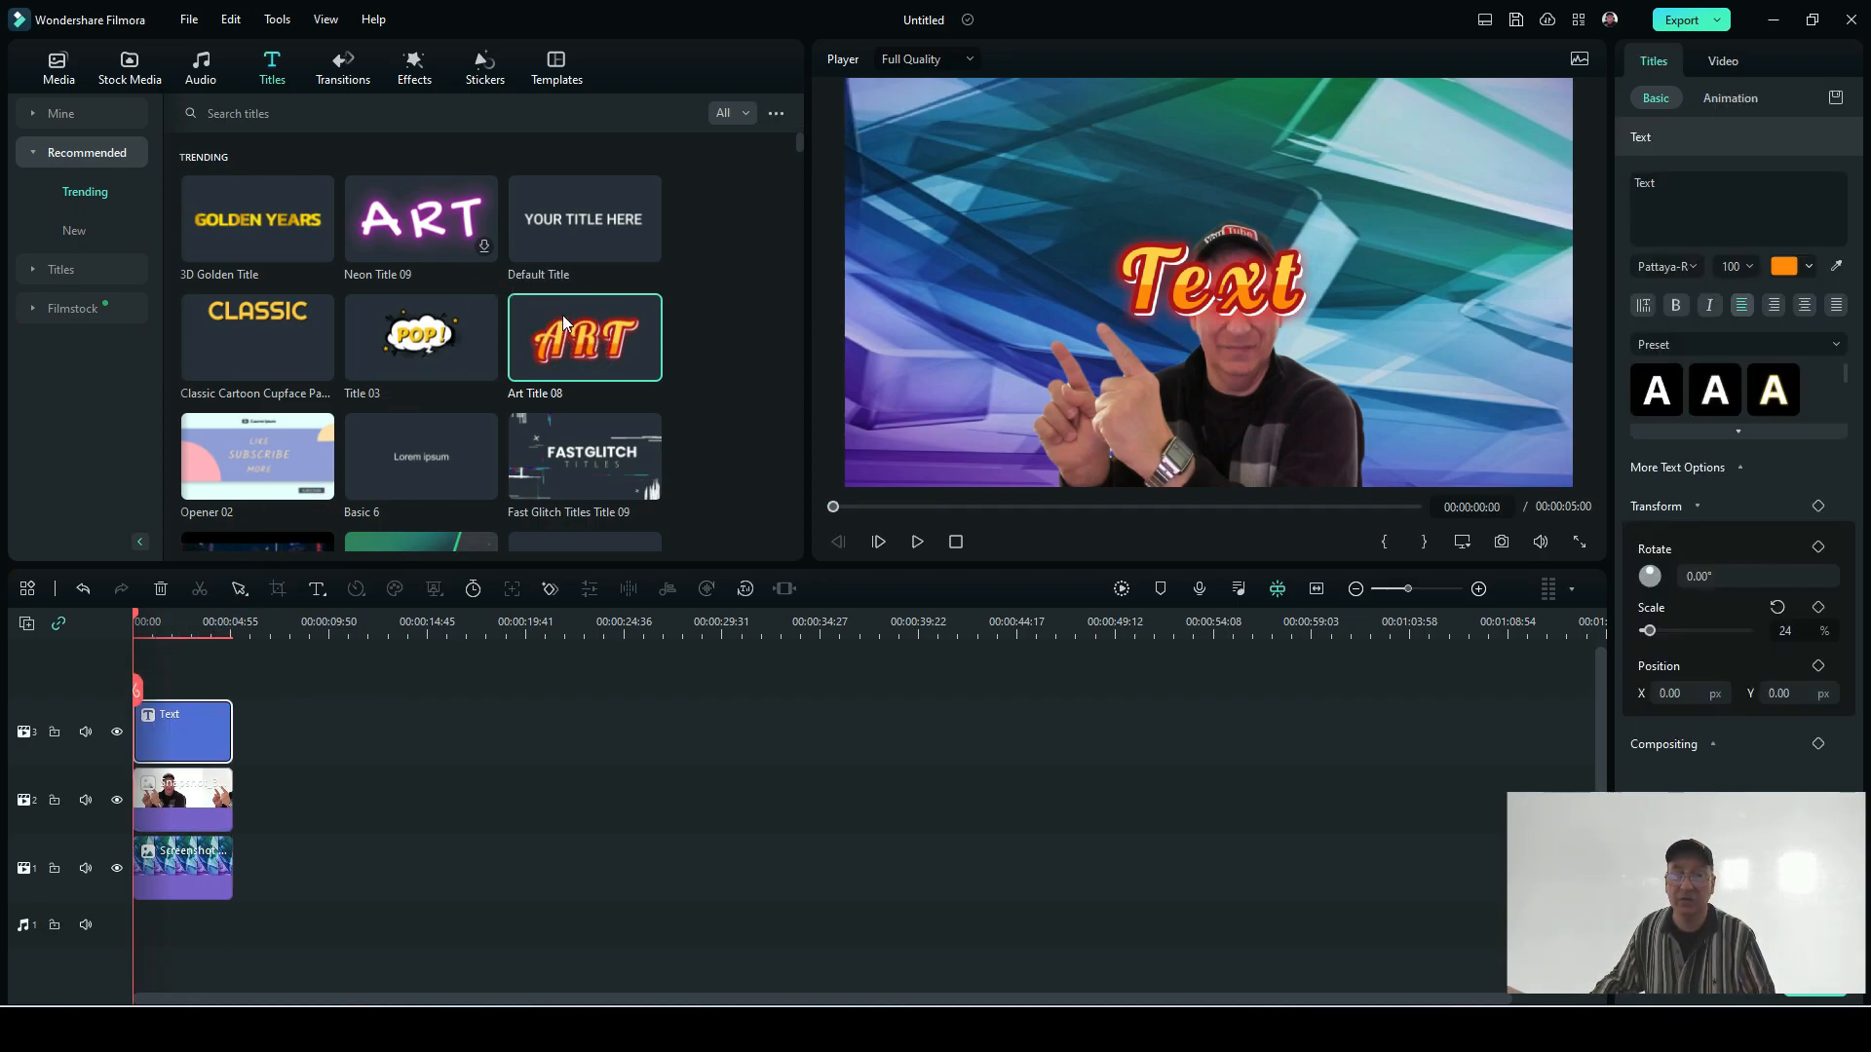
left_click(1172, 252)
left_click_drag(1172, 252, 969, 171)
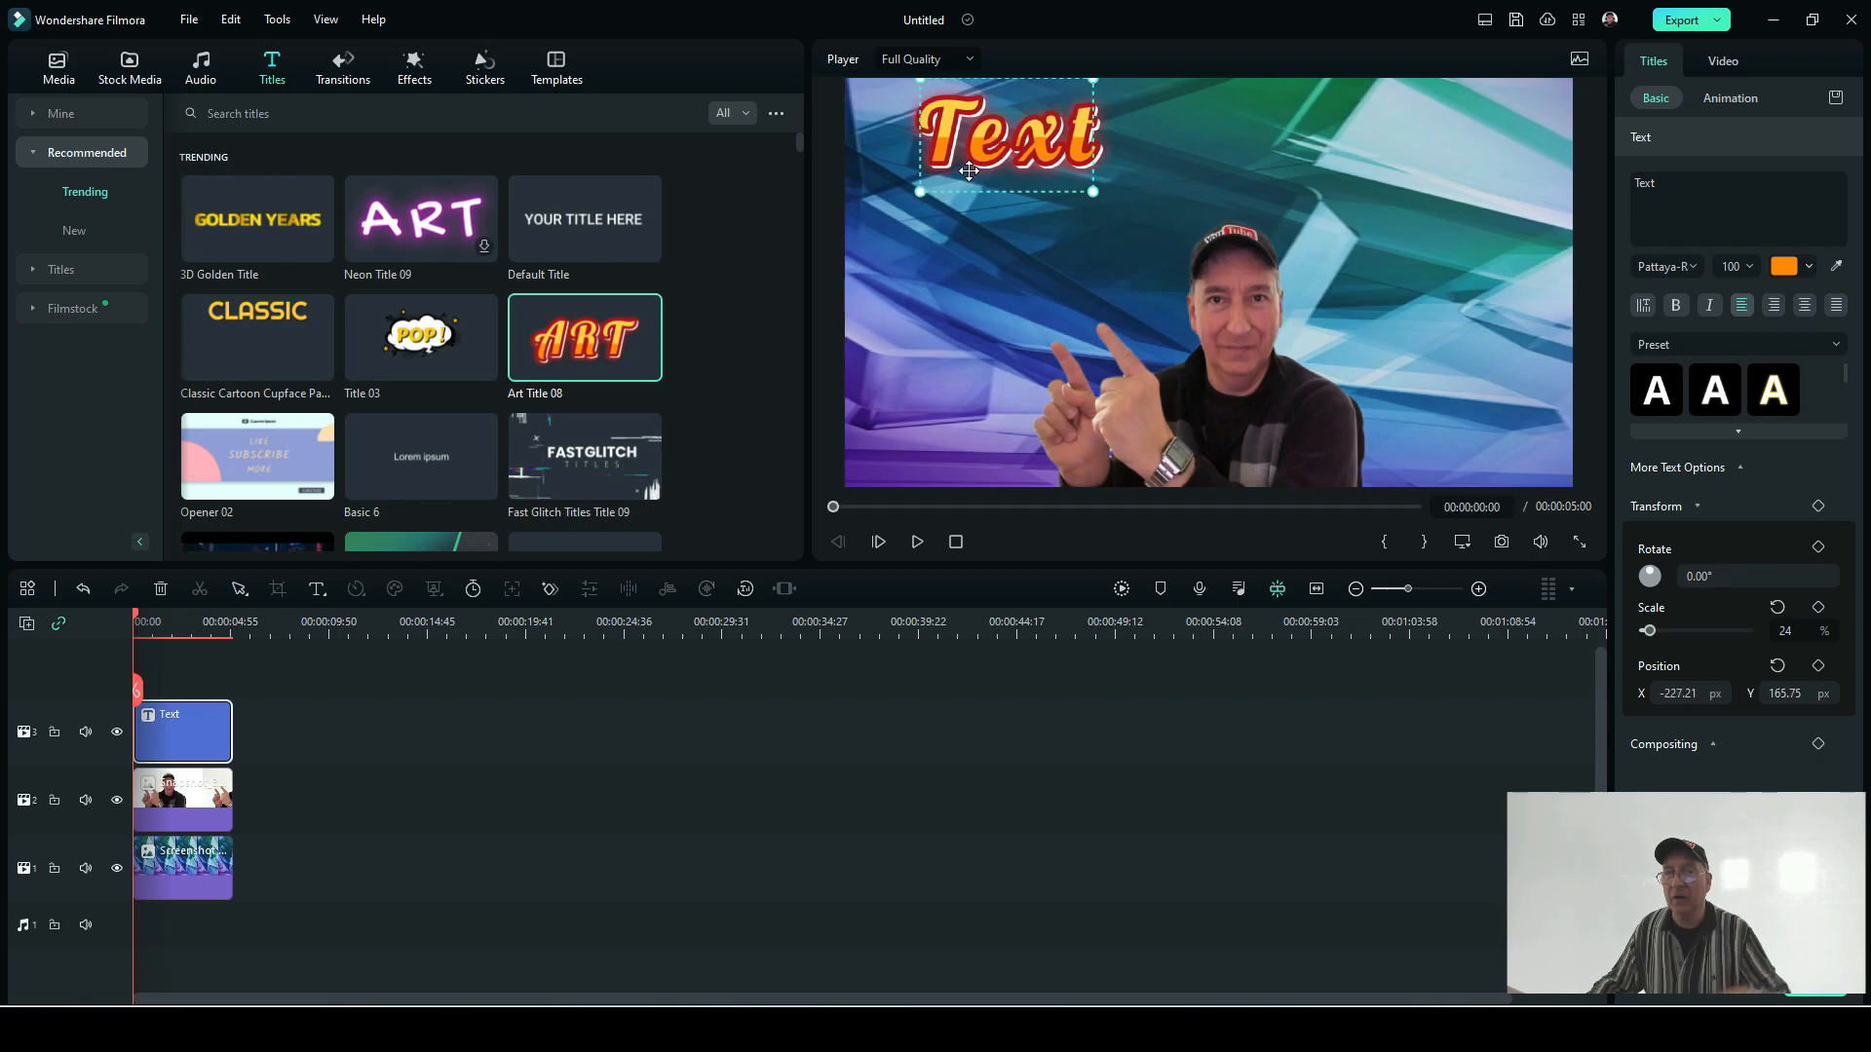
Step: Replace the title text with "Check out my videos" and reposition it to about X -52, Y 153 px
left_click(1658, 186)
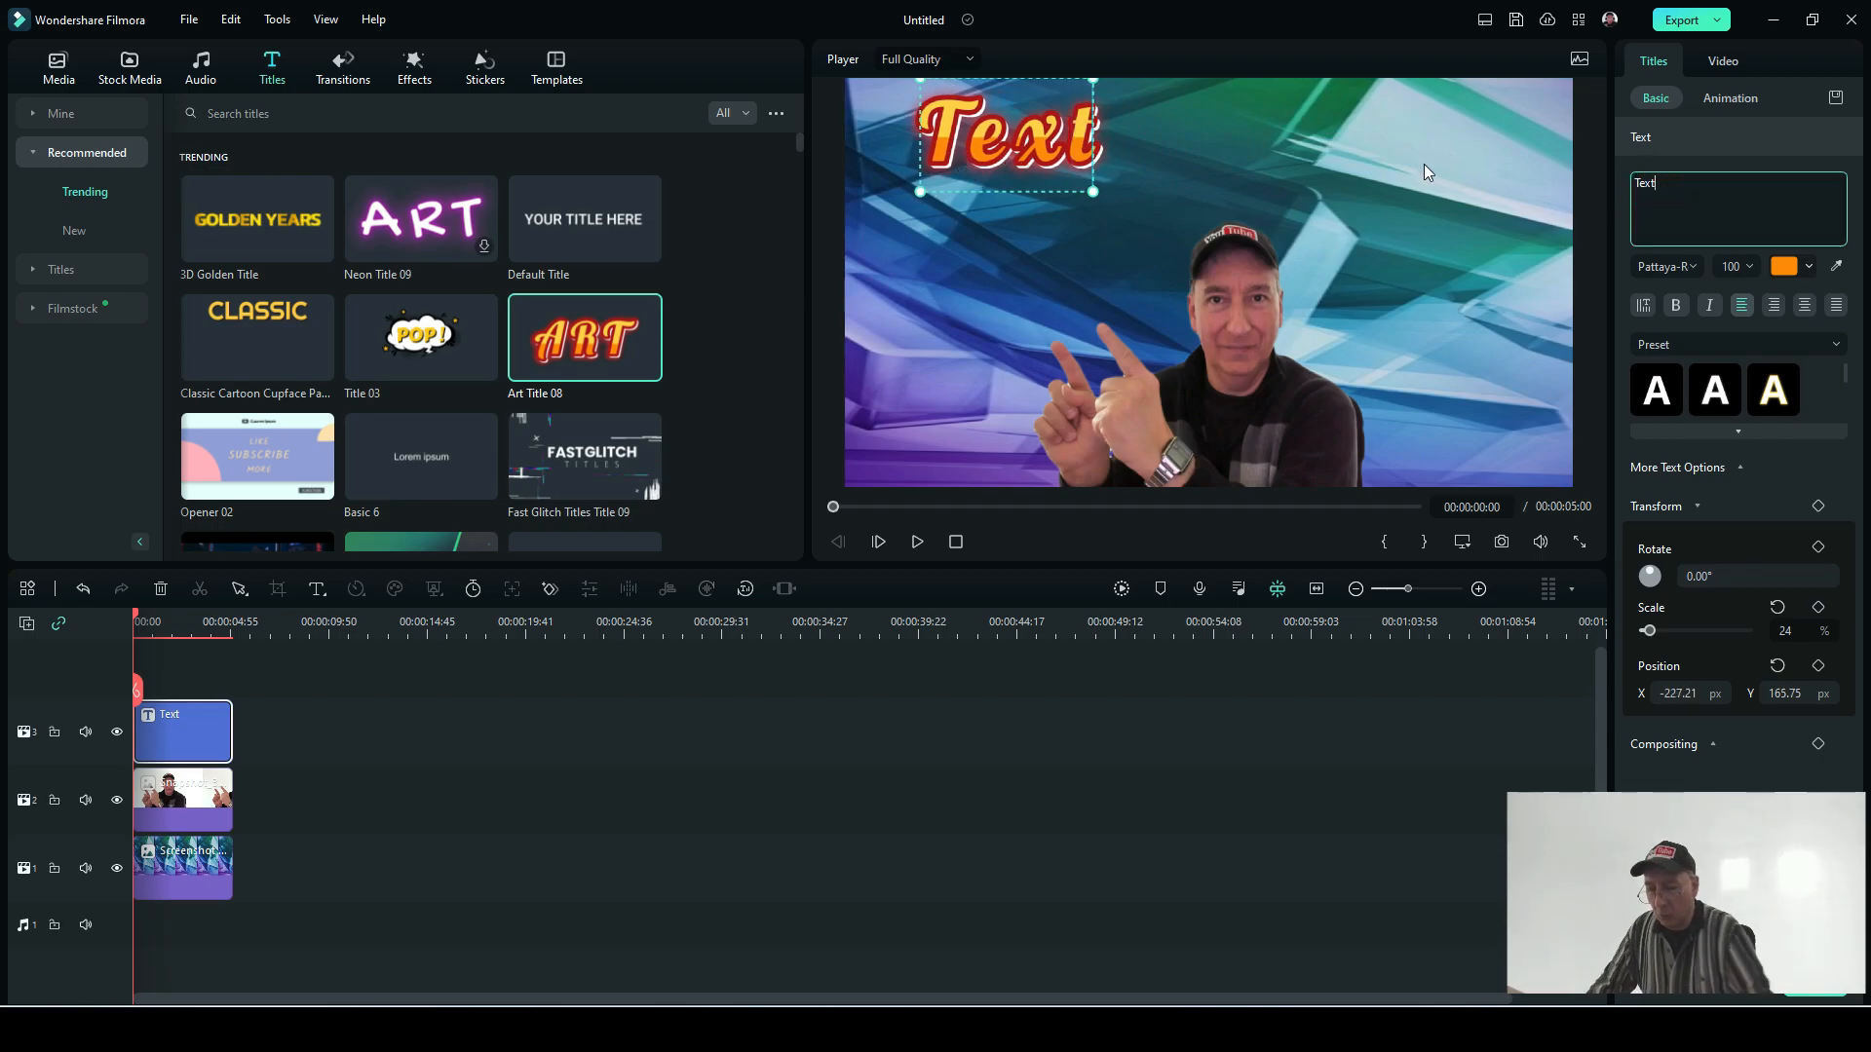
key("BackSpace")
key("BackSpace")
key("BackSpace")
key("BackSpace")
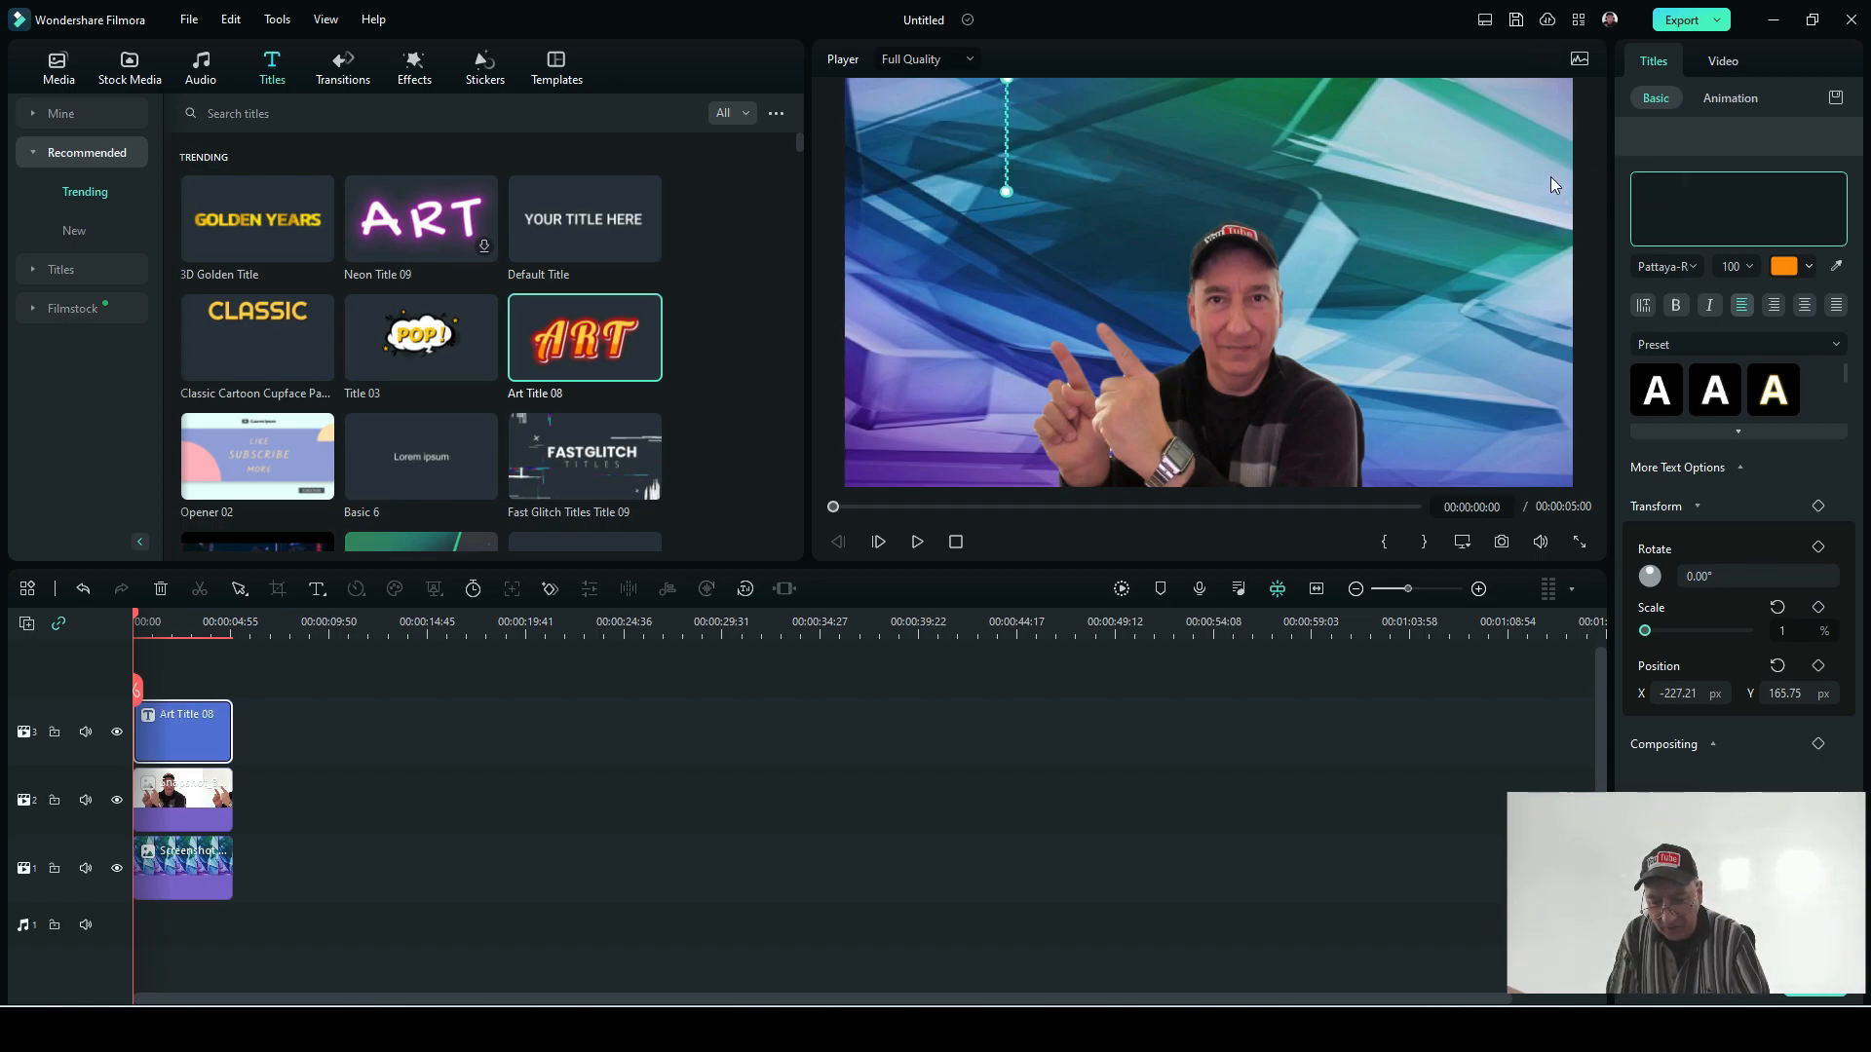
type("Check ")
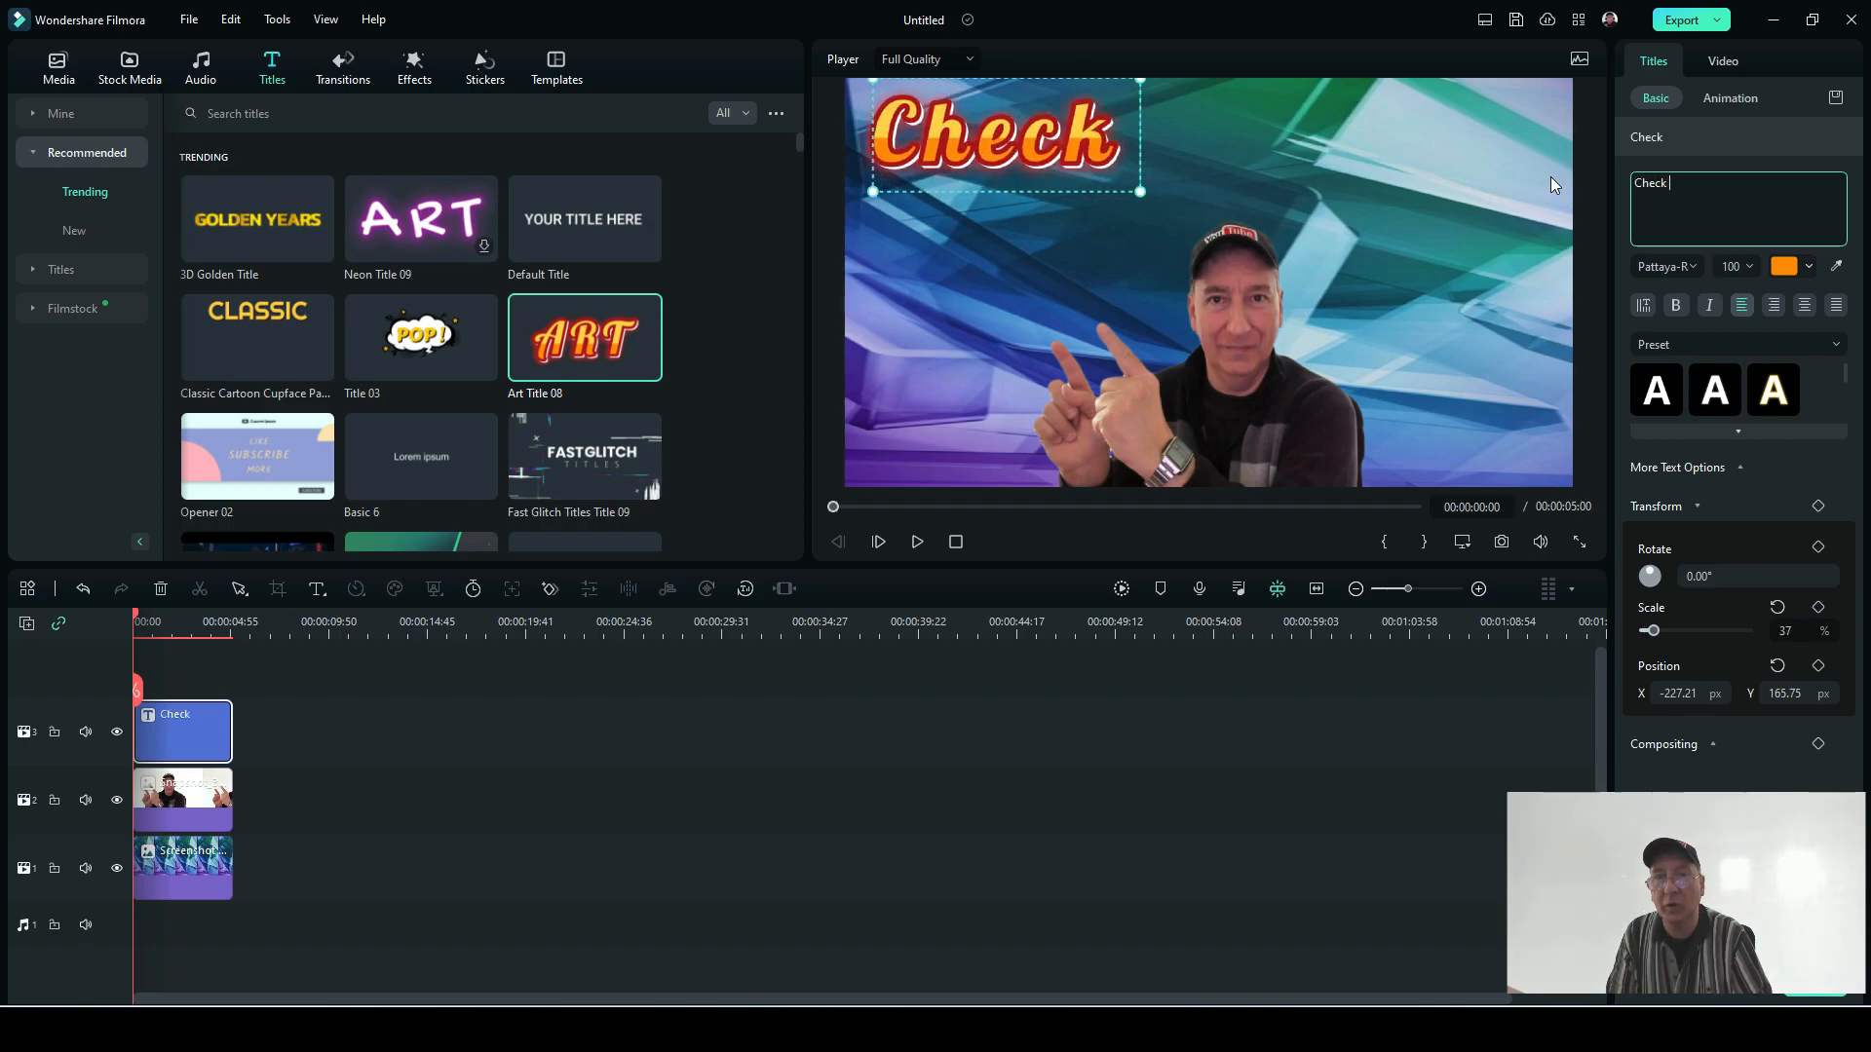
type("p")
key("BackSpace")
type("out my videos")
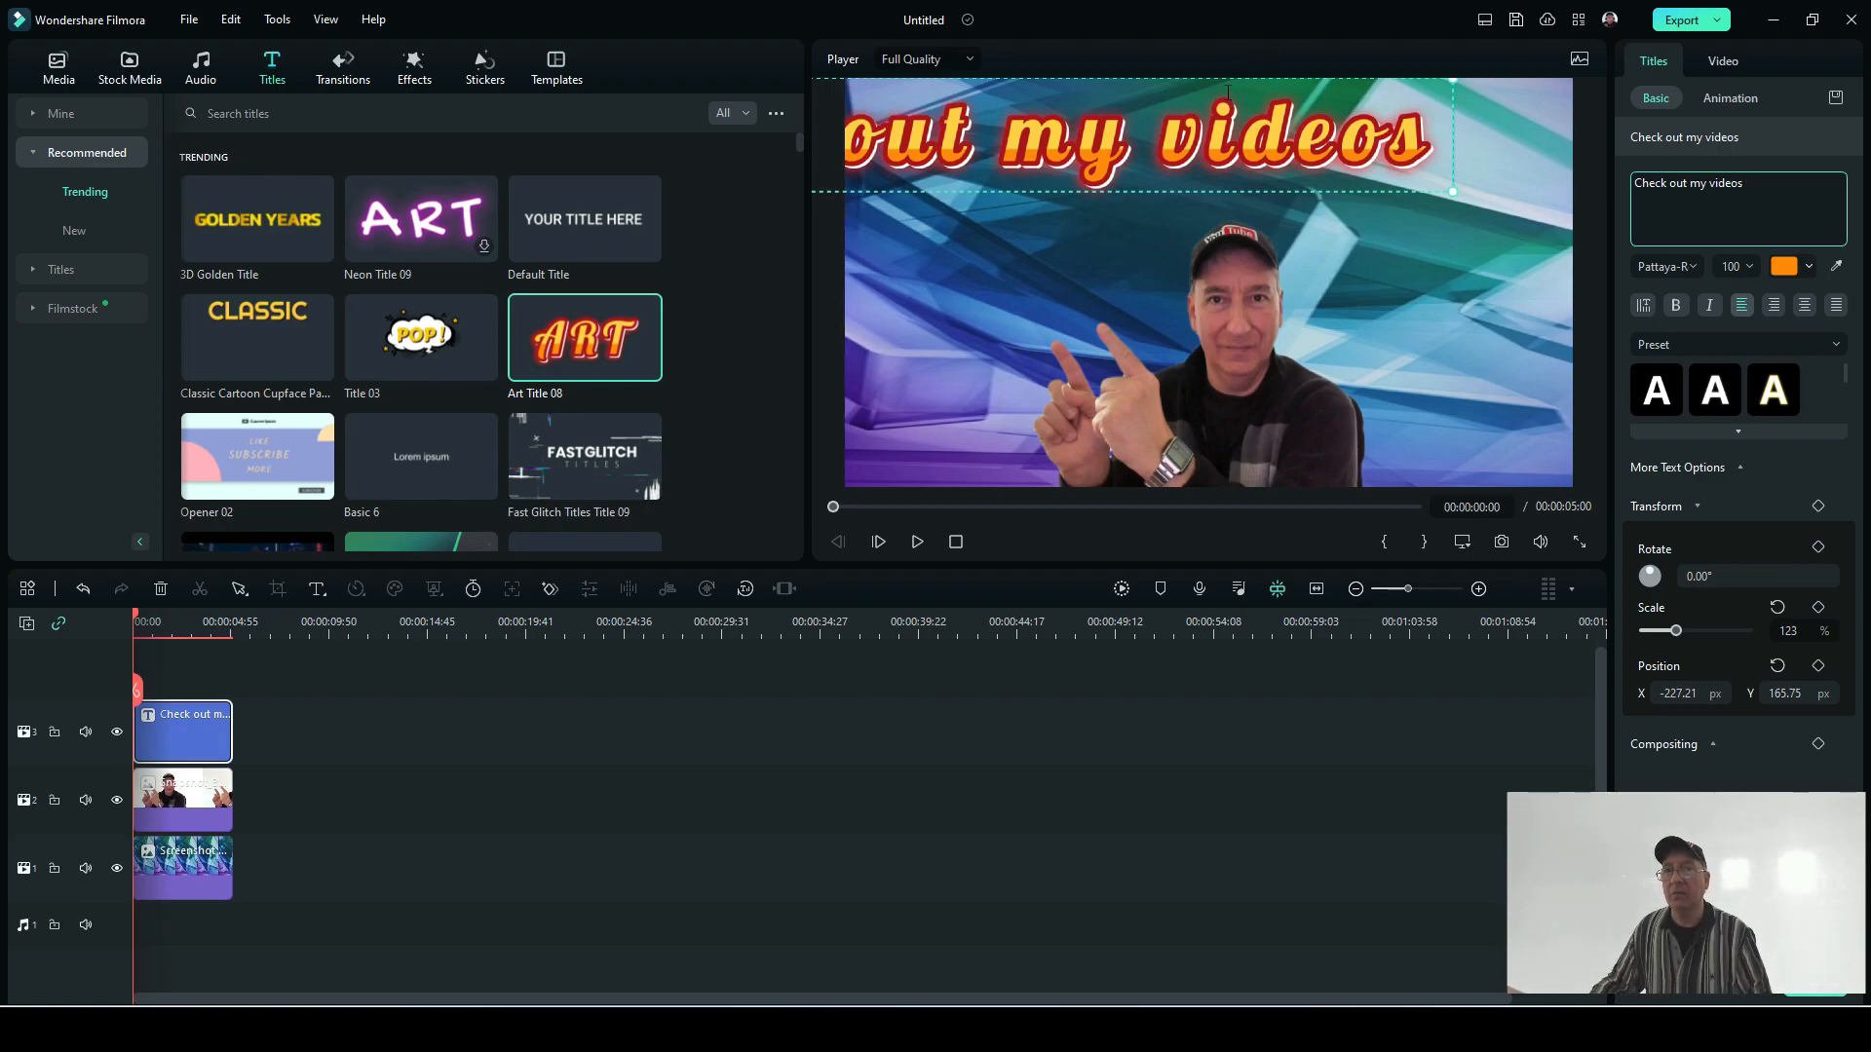
left_click_drag(1206, 78, 1362, 91)
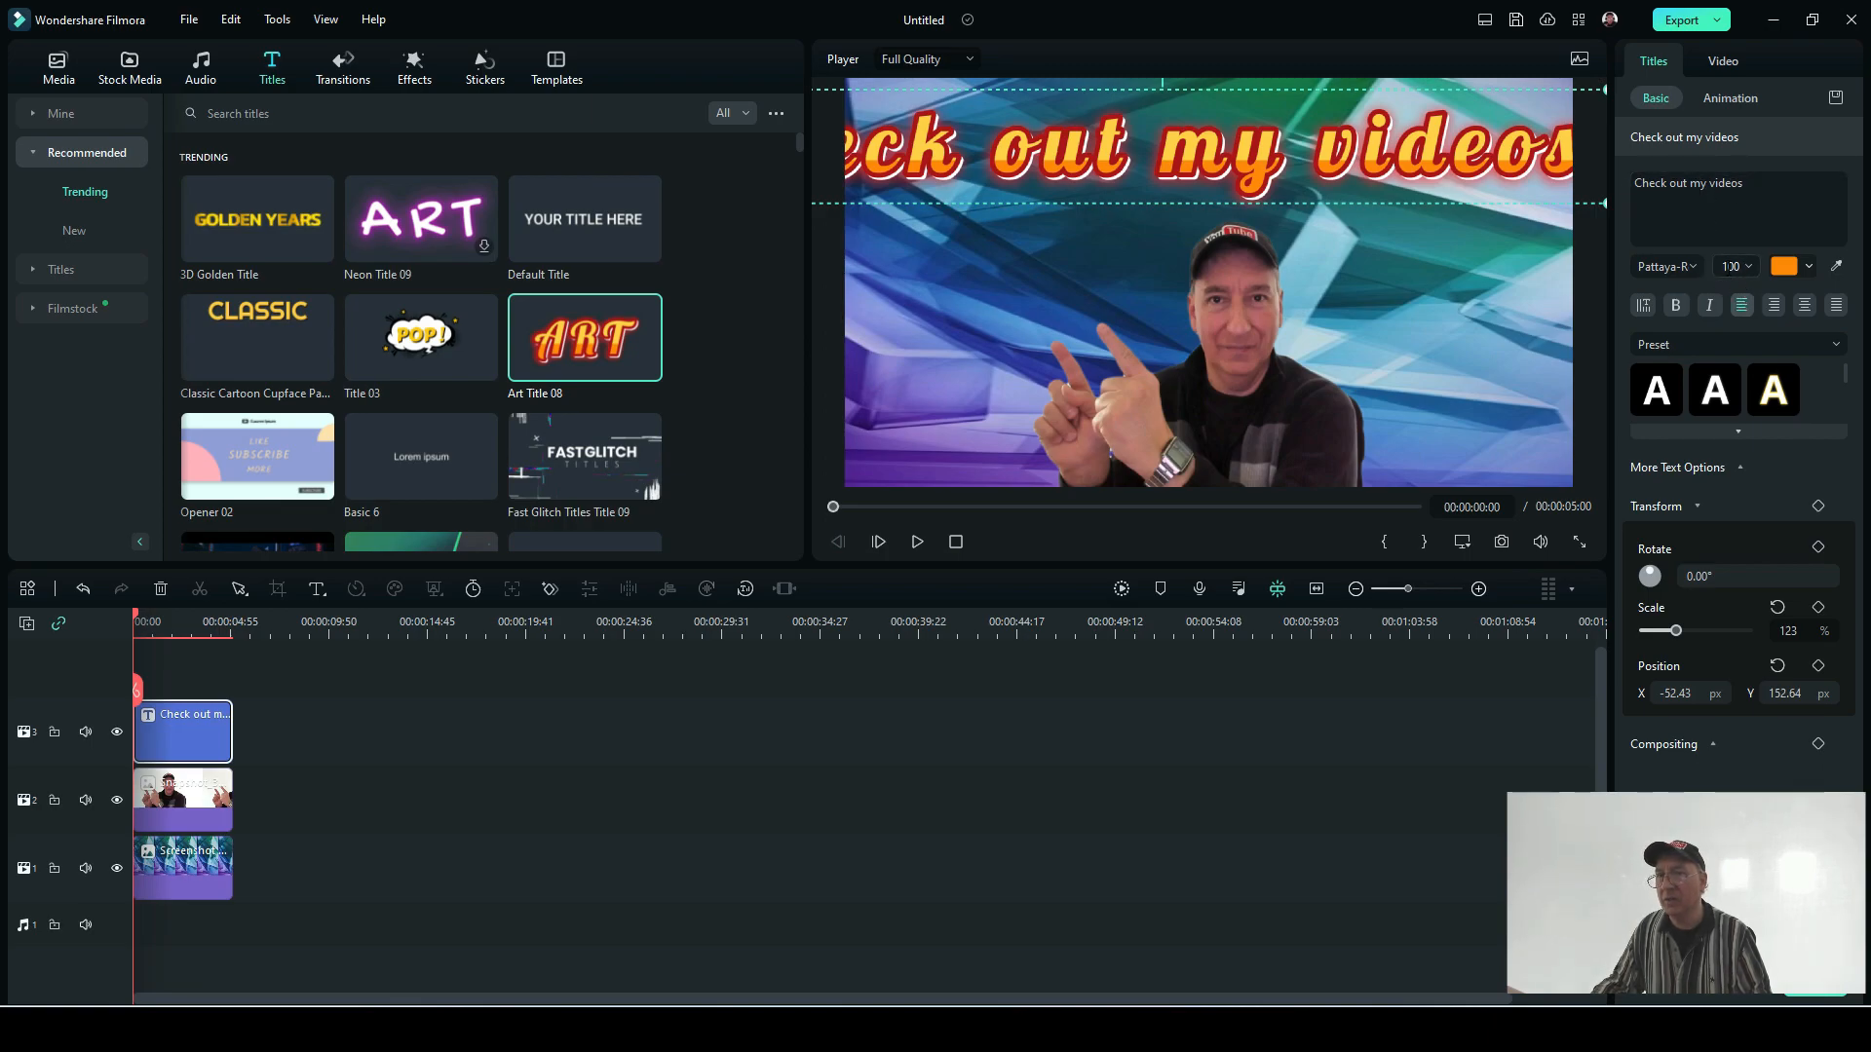
Step: Try several smaller font sizes for the "Check out my videos" title and settle on size 56
left_click(1744, 267)
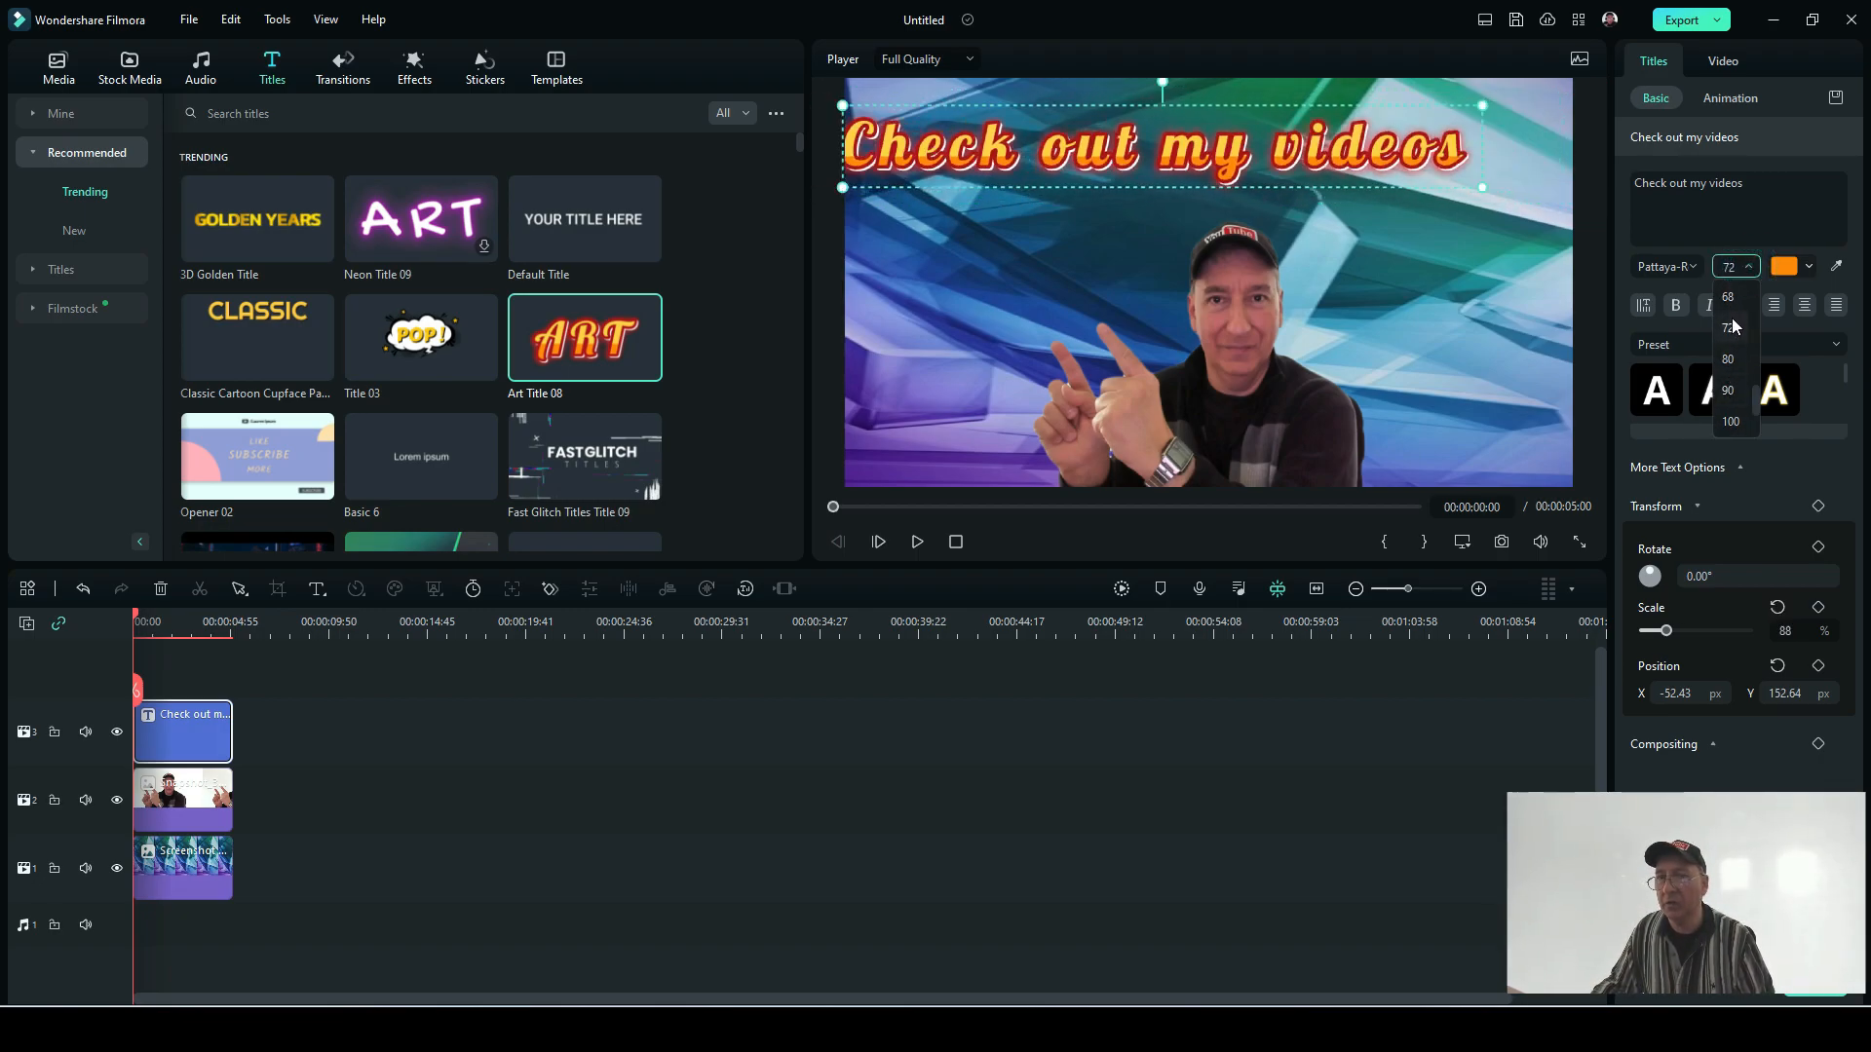
scroll(1729, 302, "up", 2)
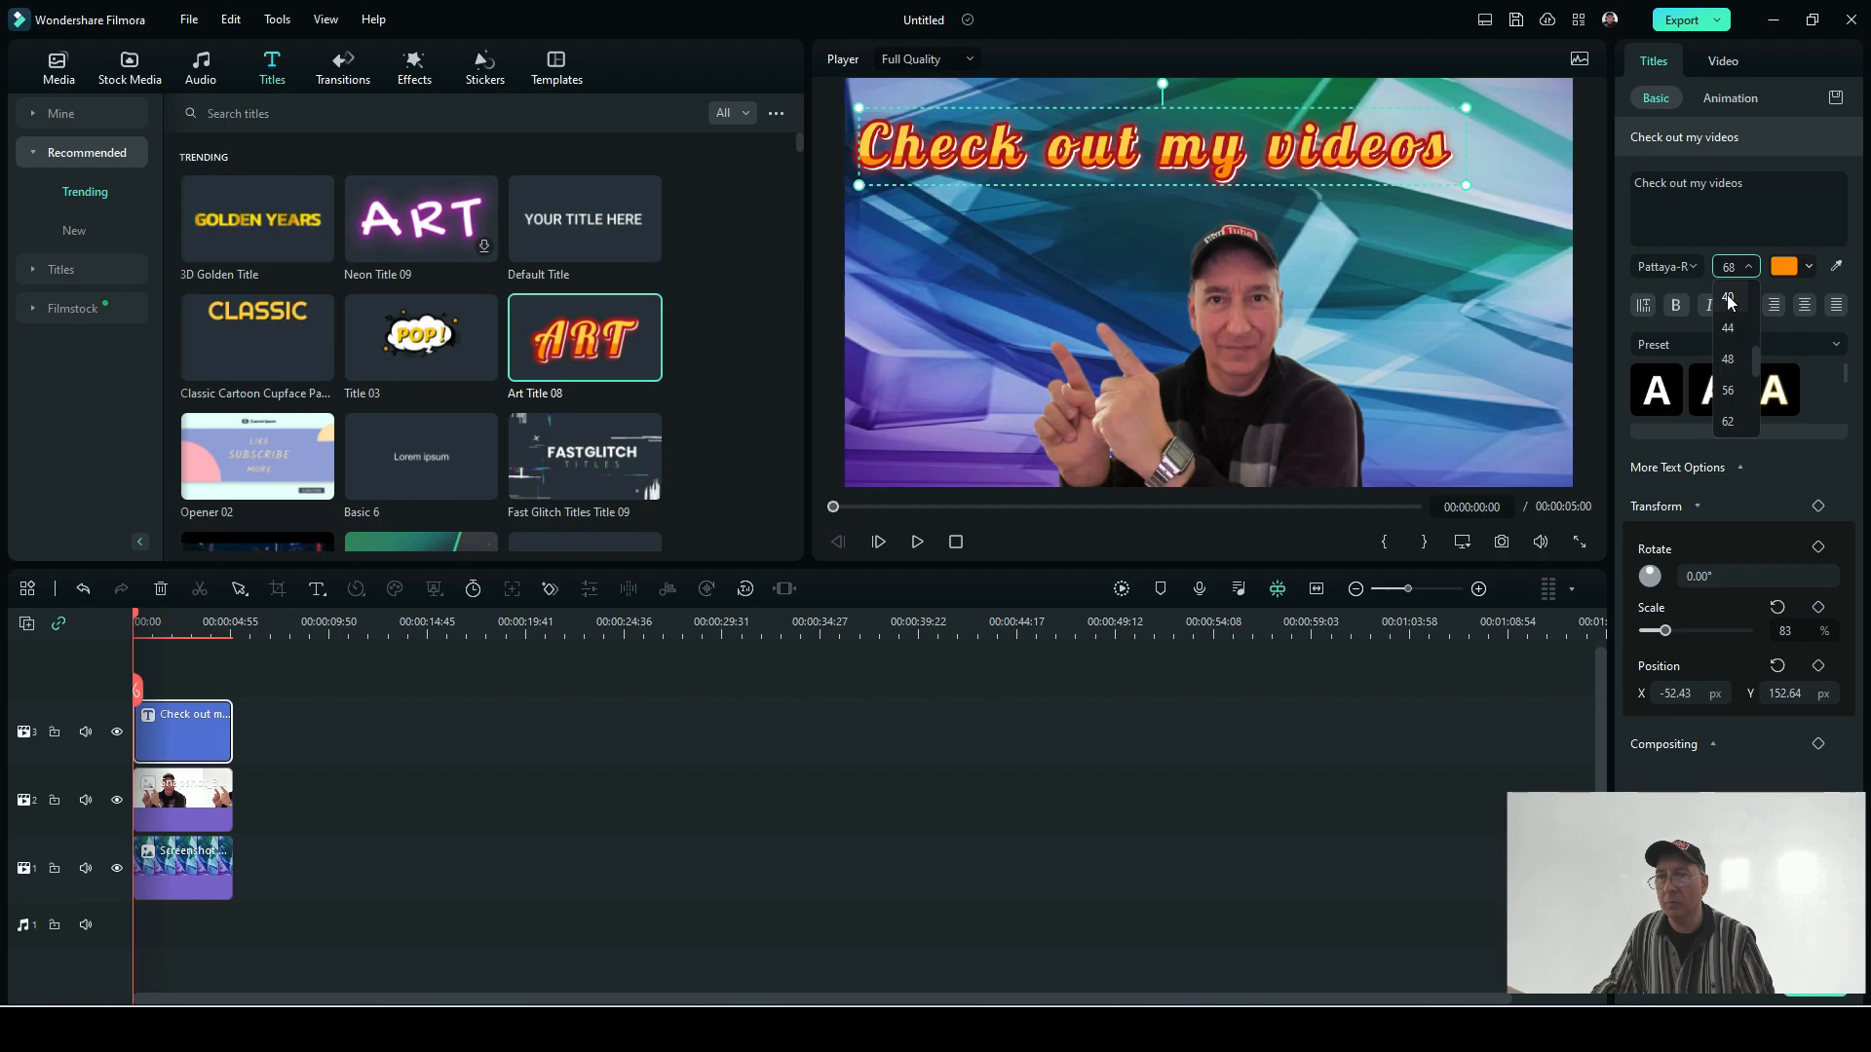
scroll(1730, 302, "up", 1)
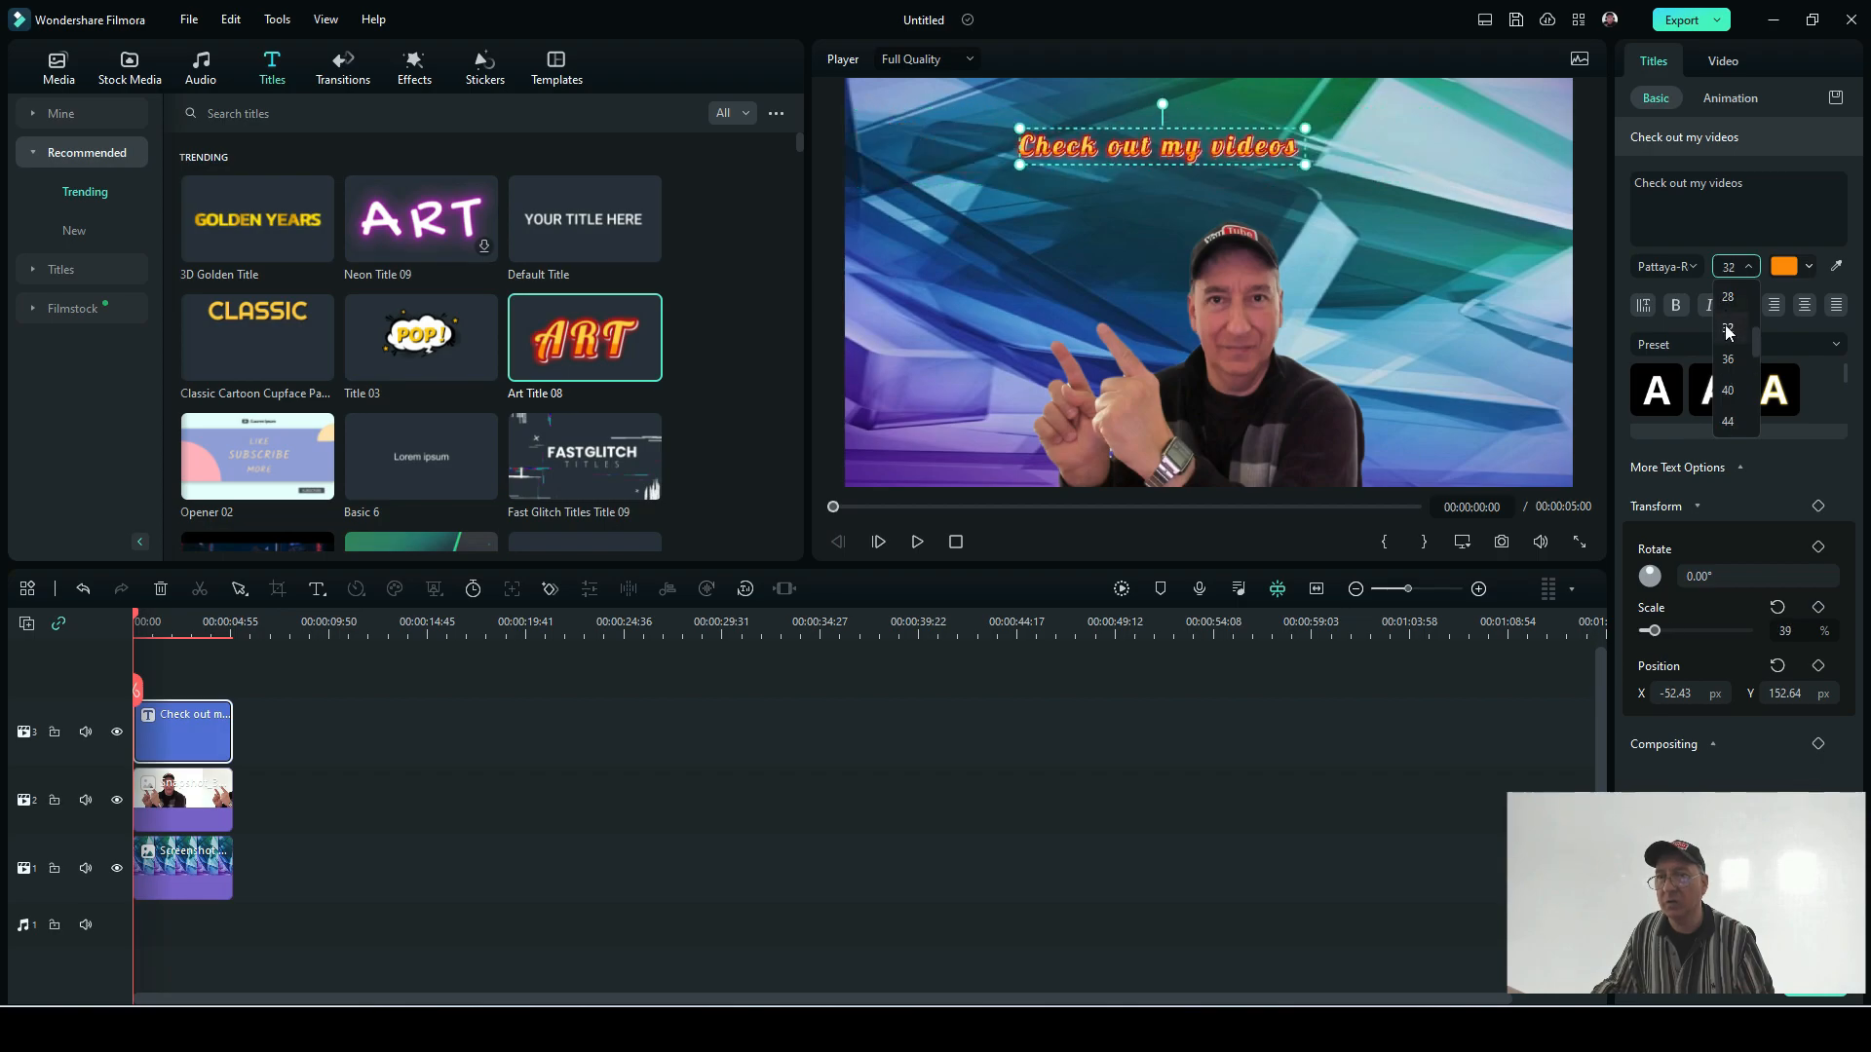
left_click(1726, 421)
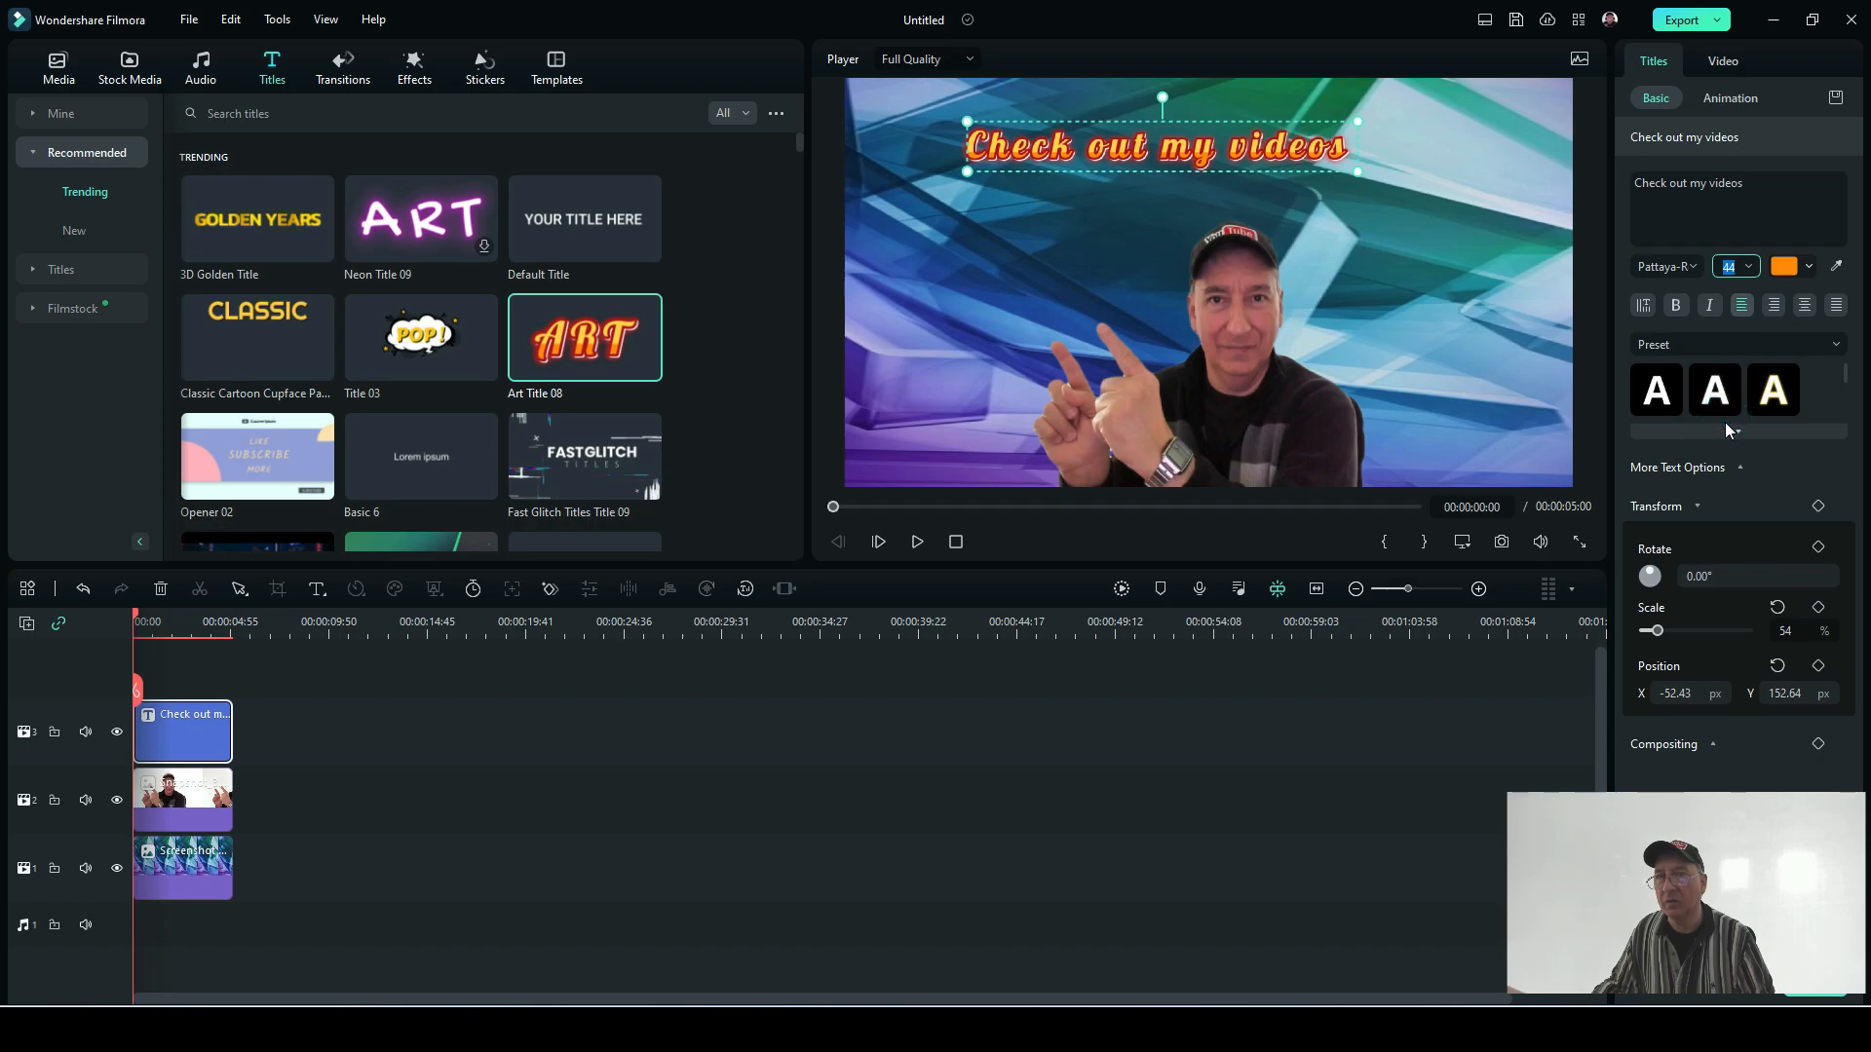
left_click(1751, 261)
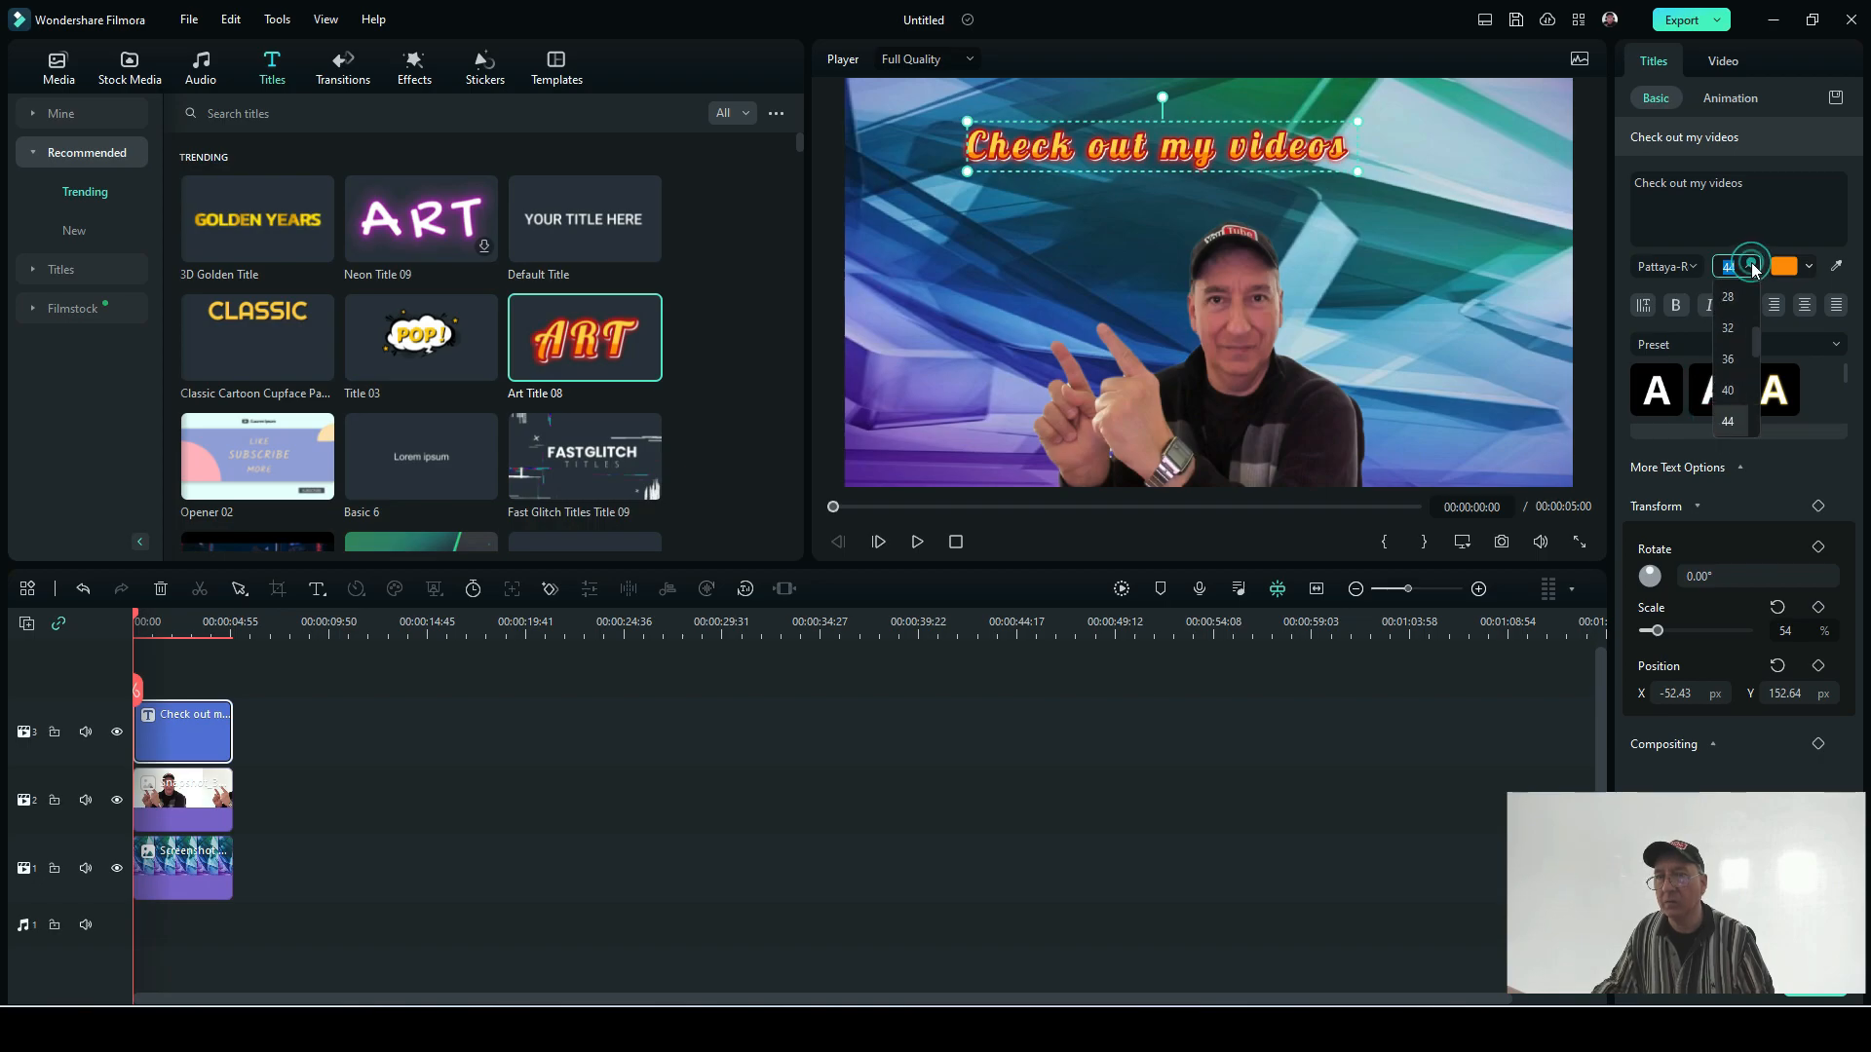
left_click(1733, 391)
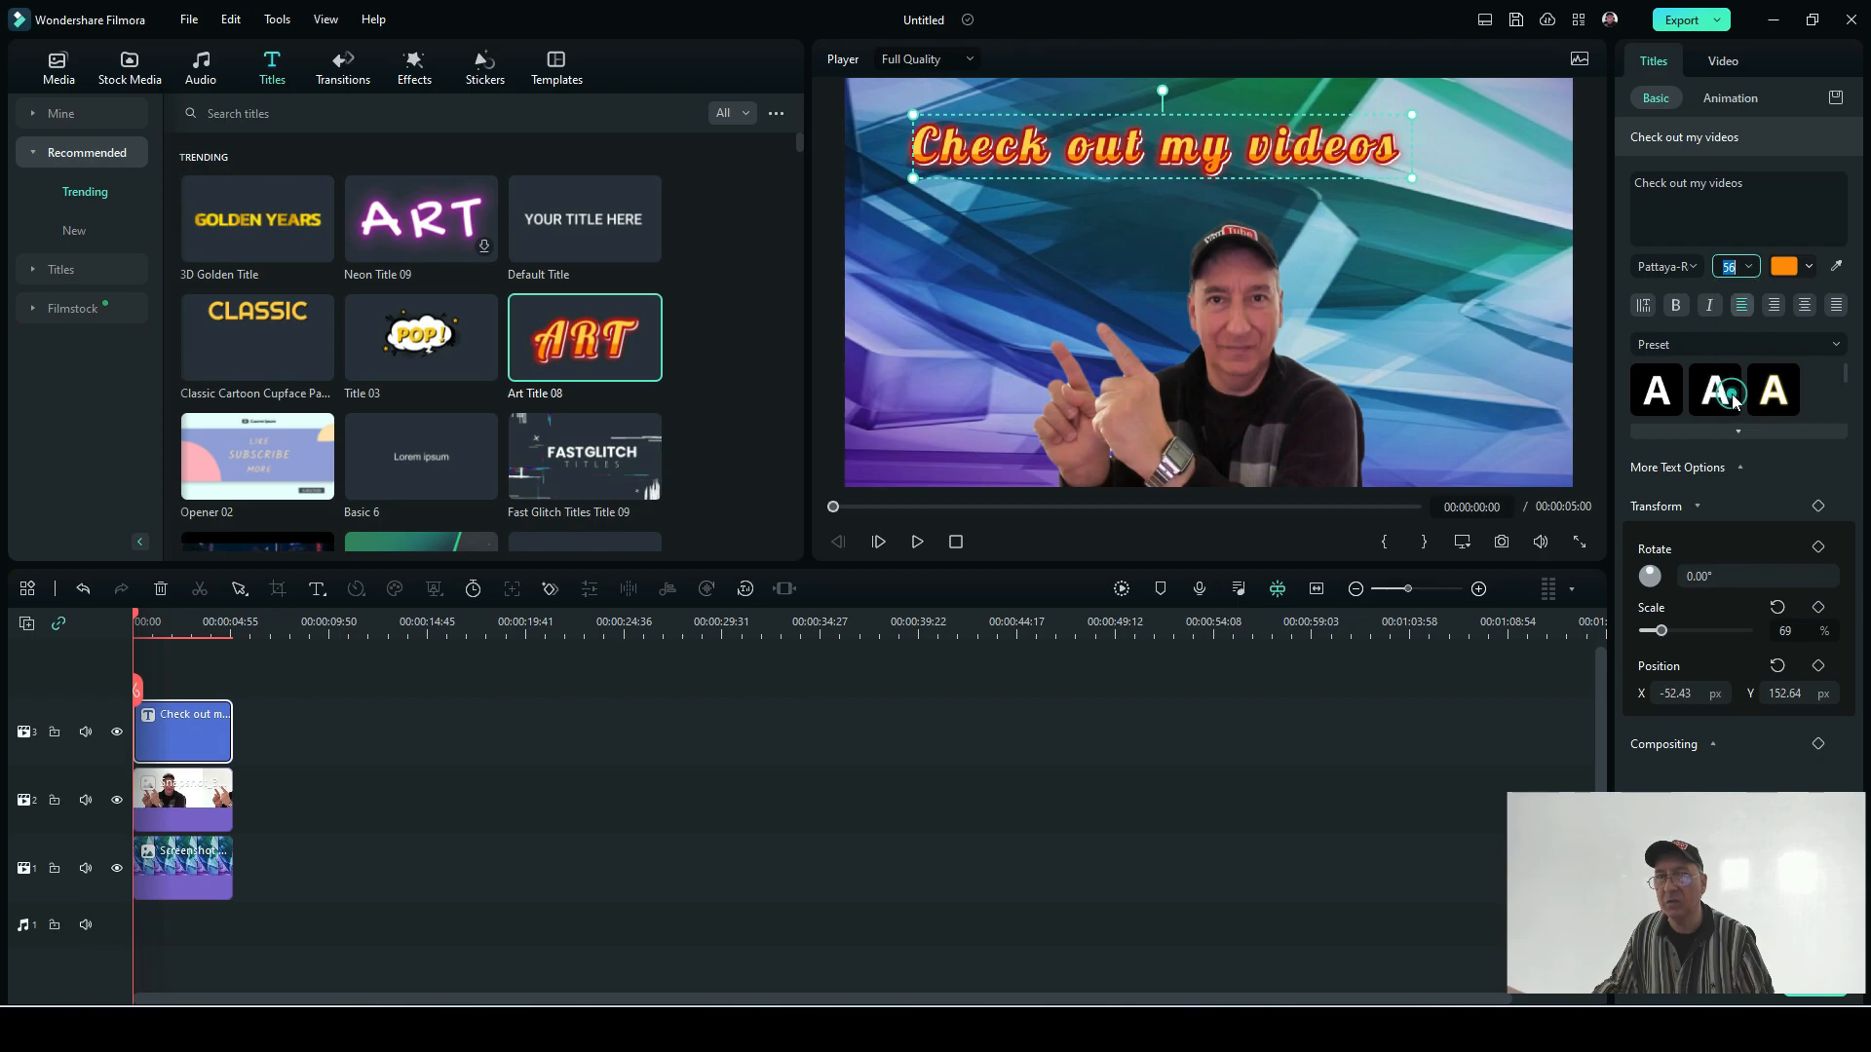
Step: Move the title across the upper part of the frame to about X 22, Y 162 px
left_click(1239, 93)
left_click(1193, 125)
left_click_drag(1192, 125, 1268, 107)
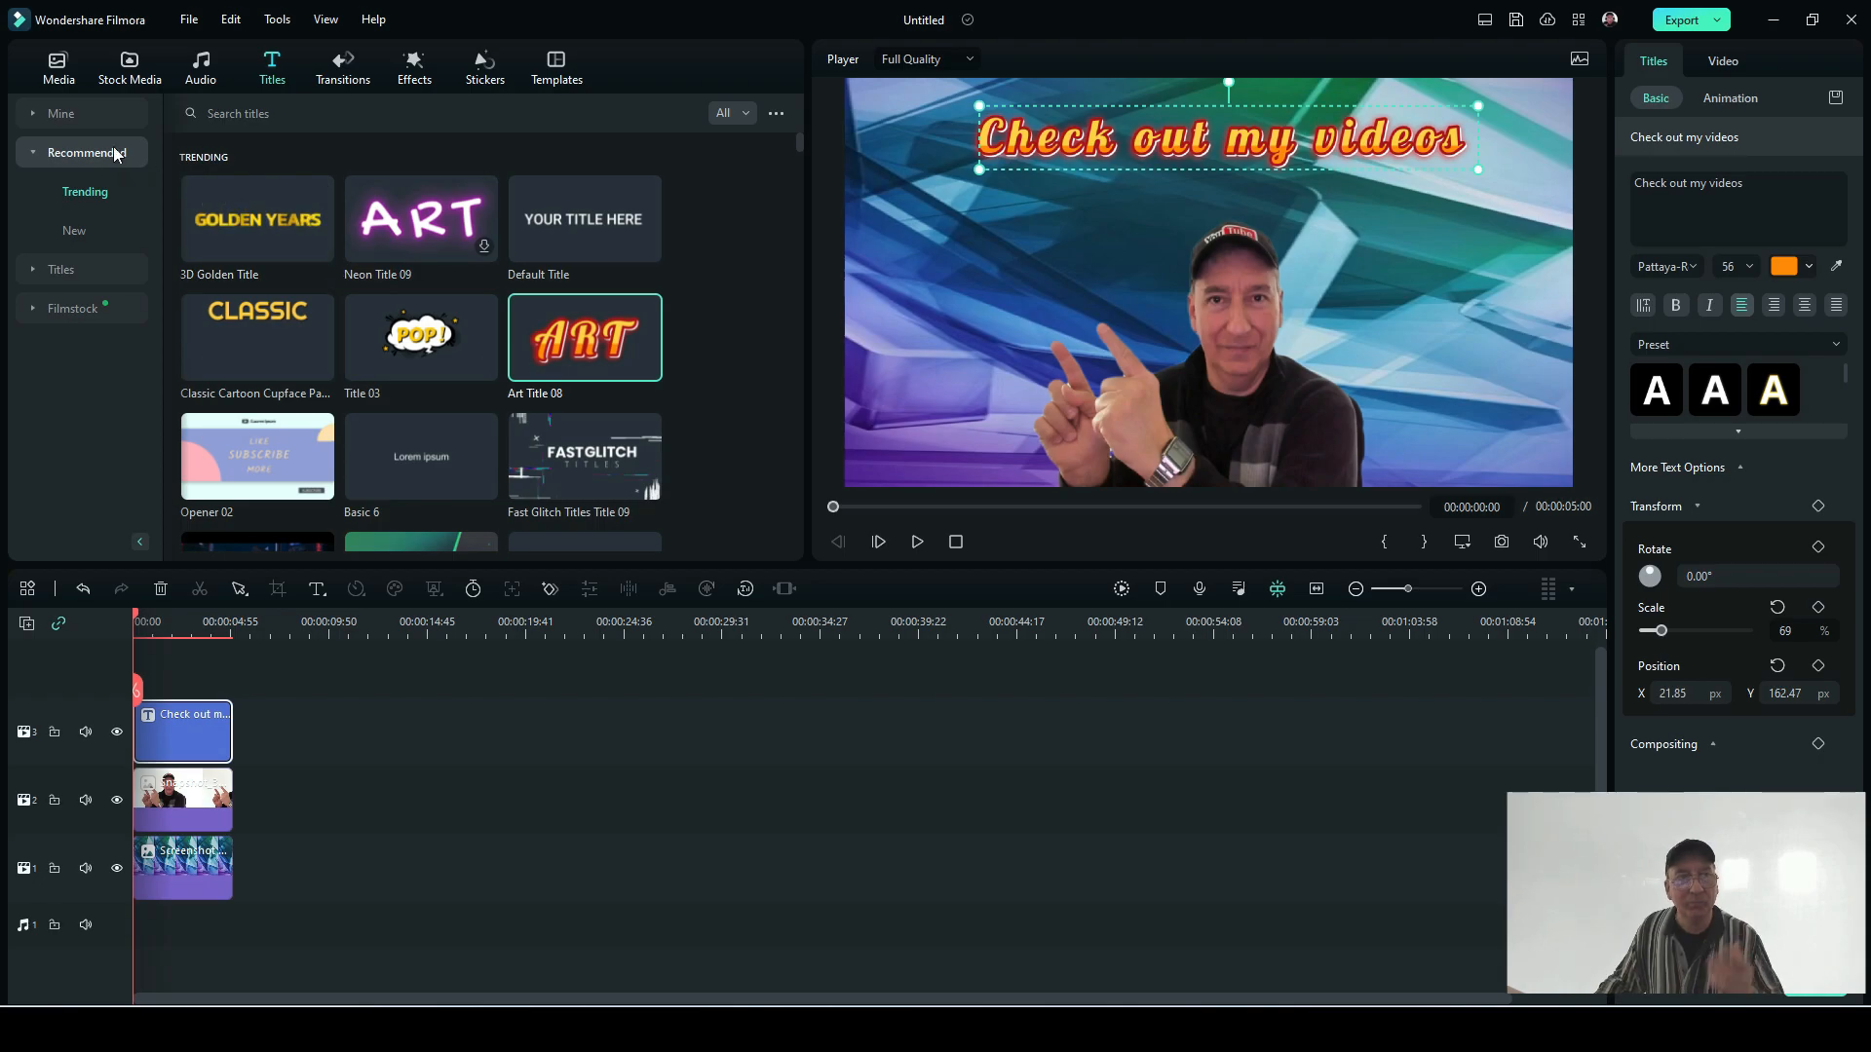
Step: Add the YouTube Trendy 3D Shapes Subscribe sticker at the timeline start above the title and shrink it to about 43% scale
left_click(477, 68)
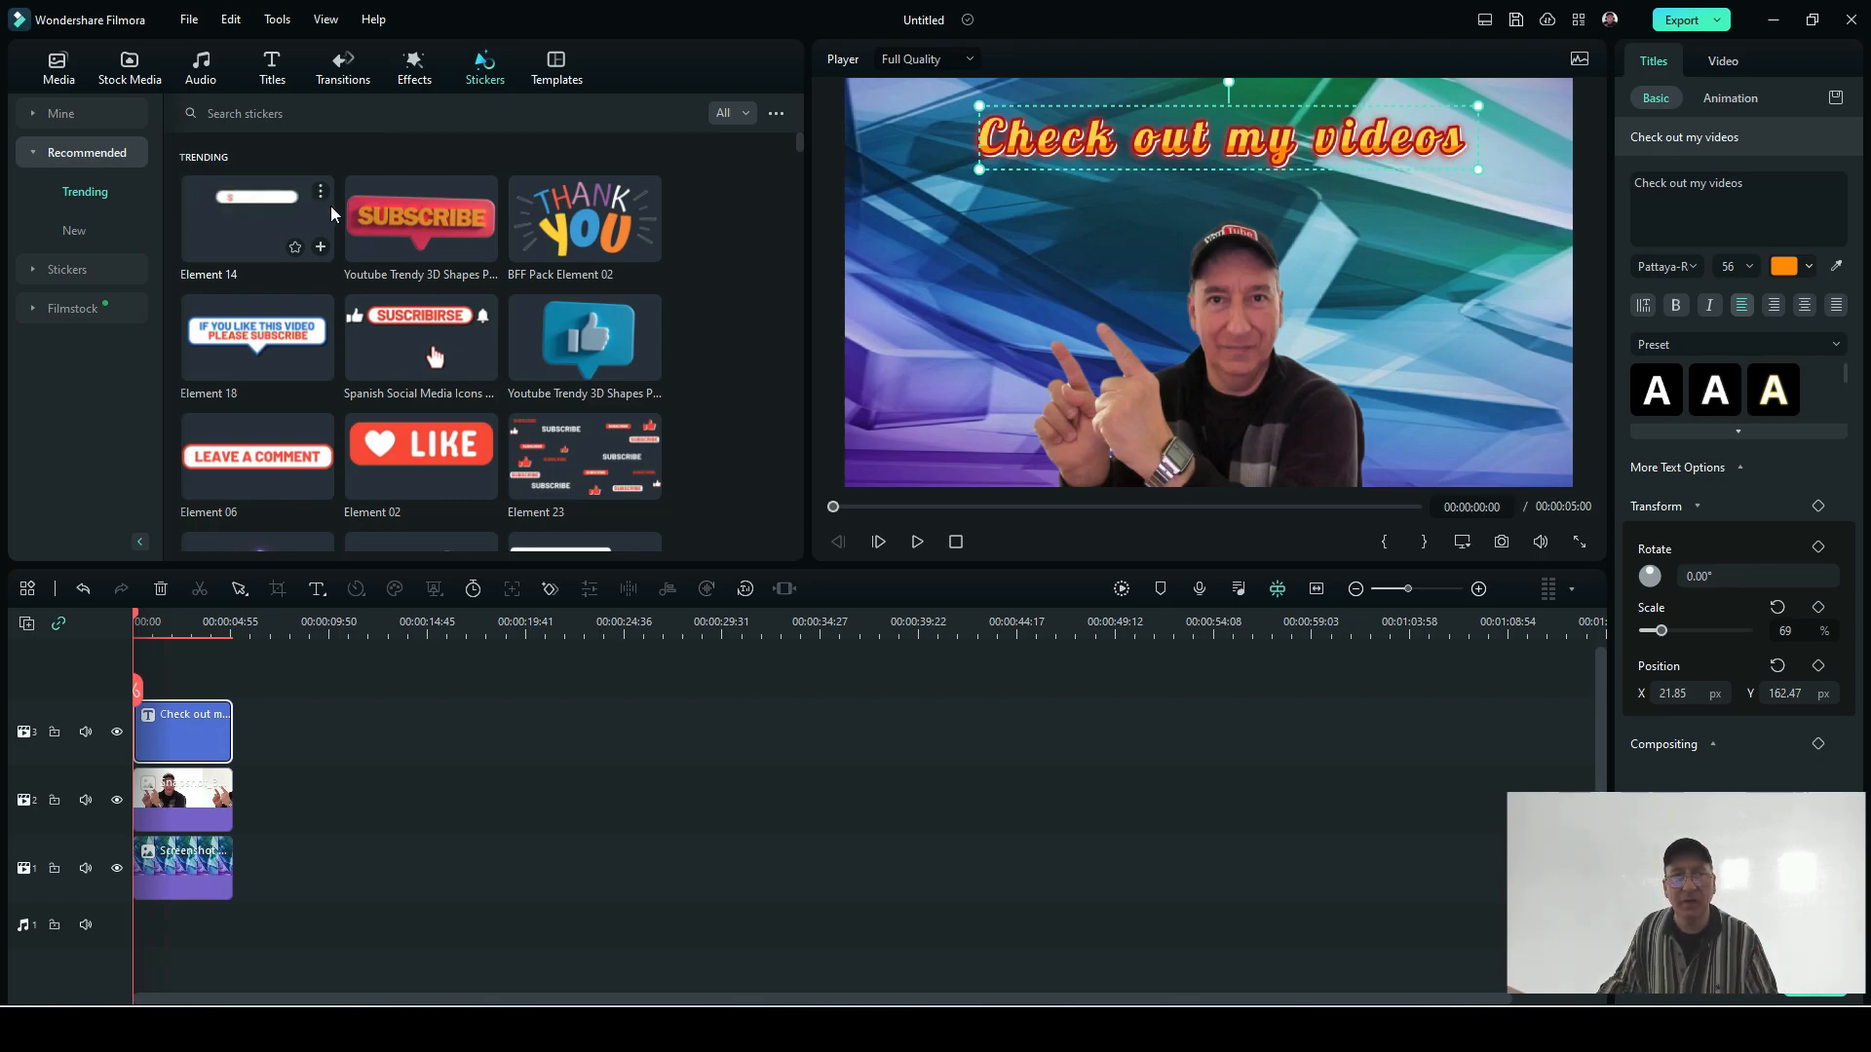
left_click_drag(393, 224, 136, 667)
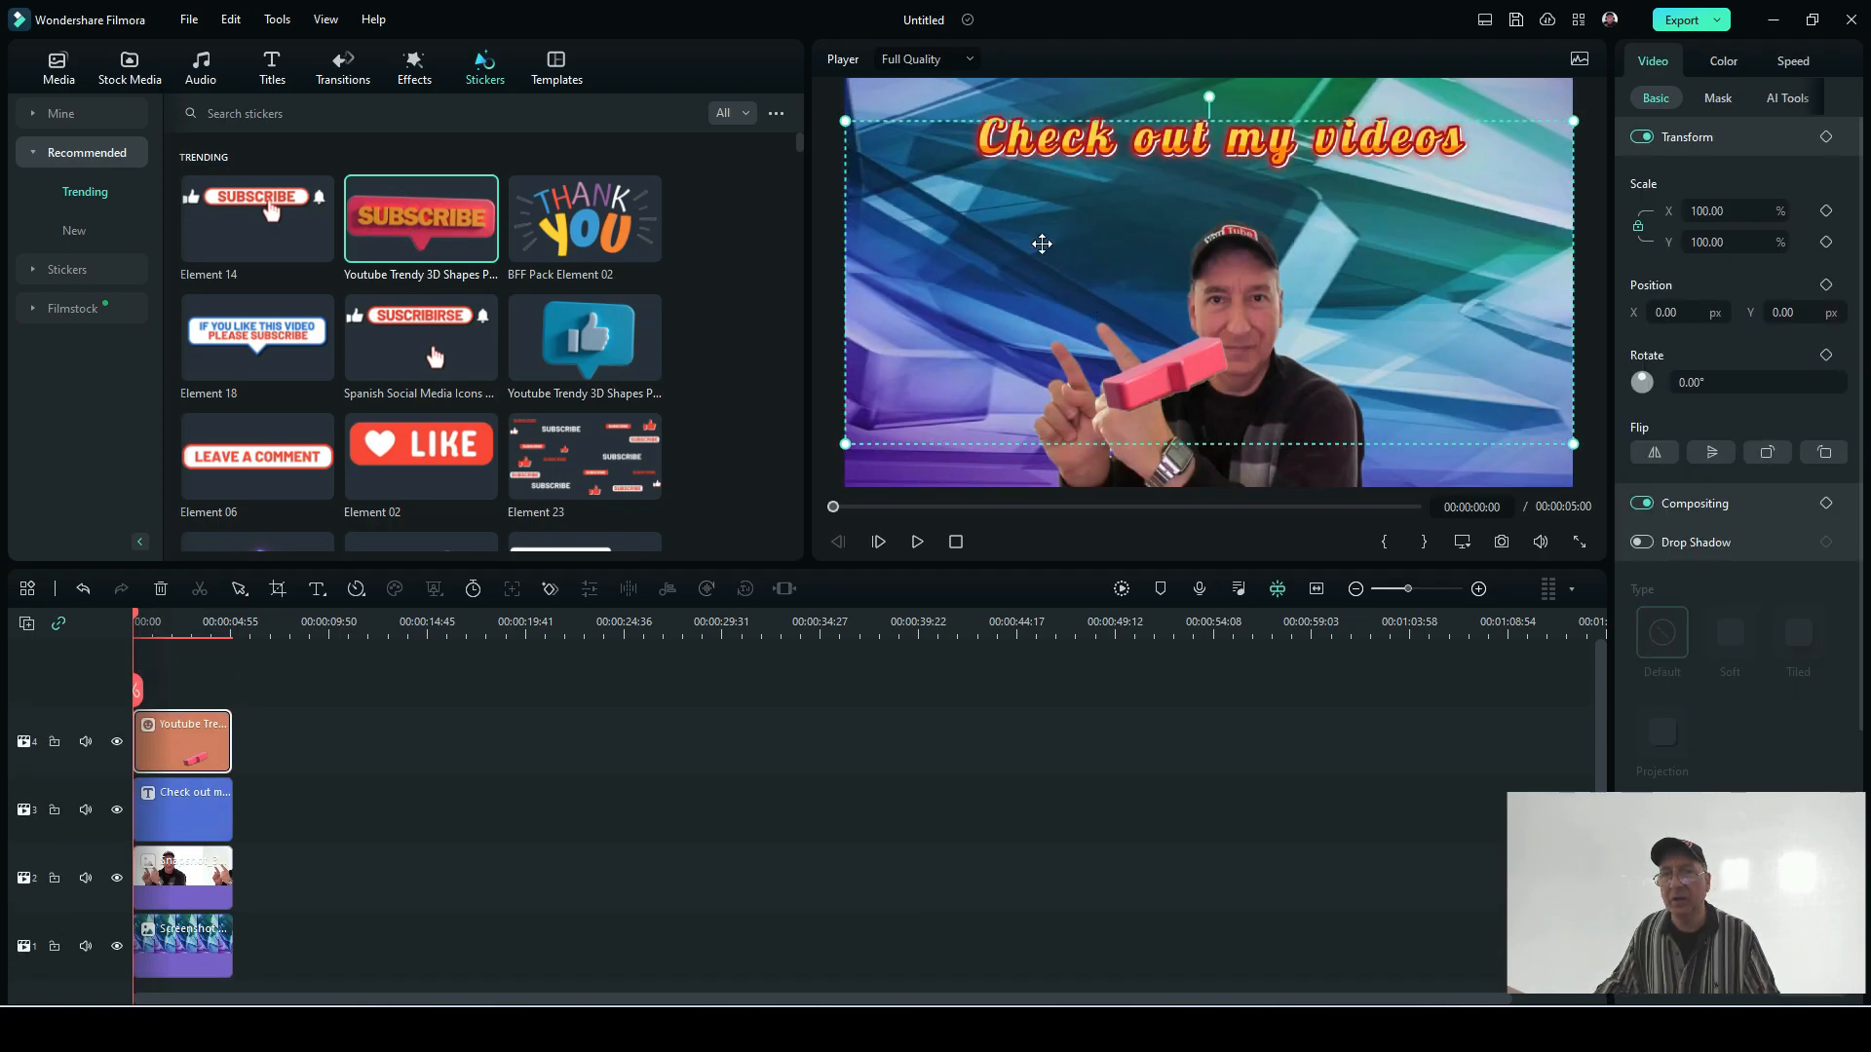
left_click_drag(844, 120, 1262, 306)
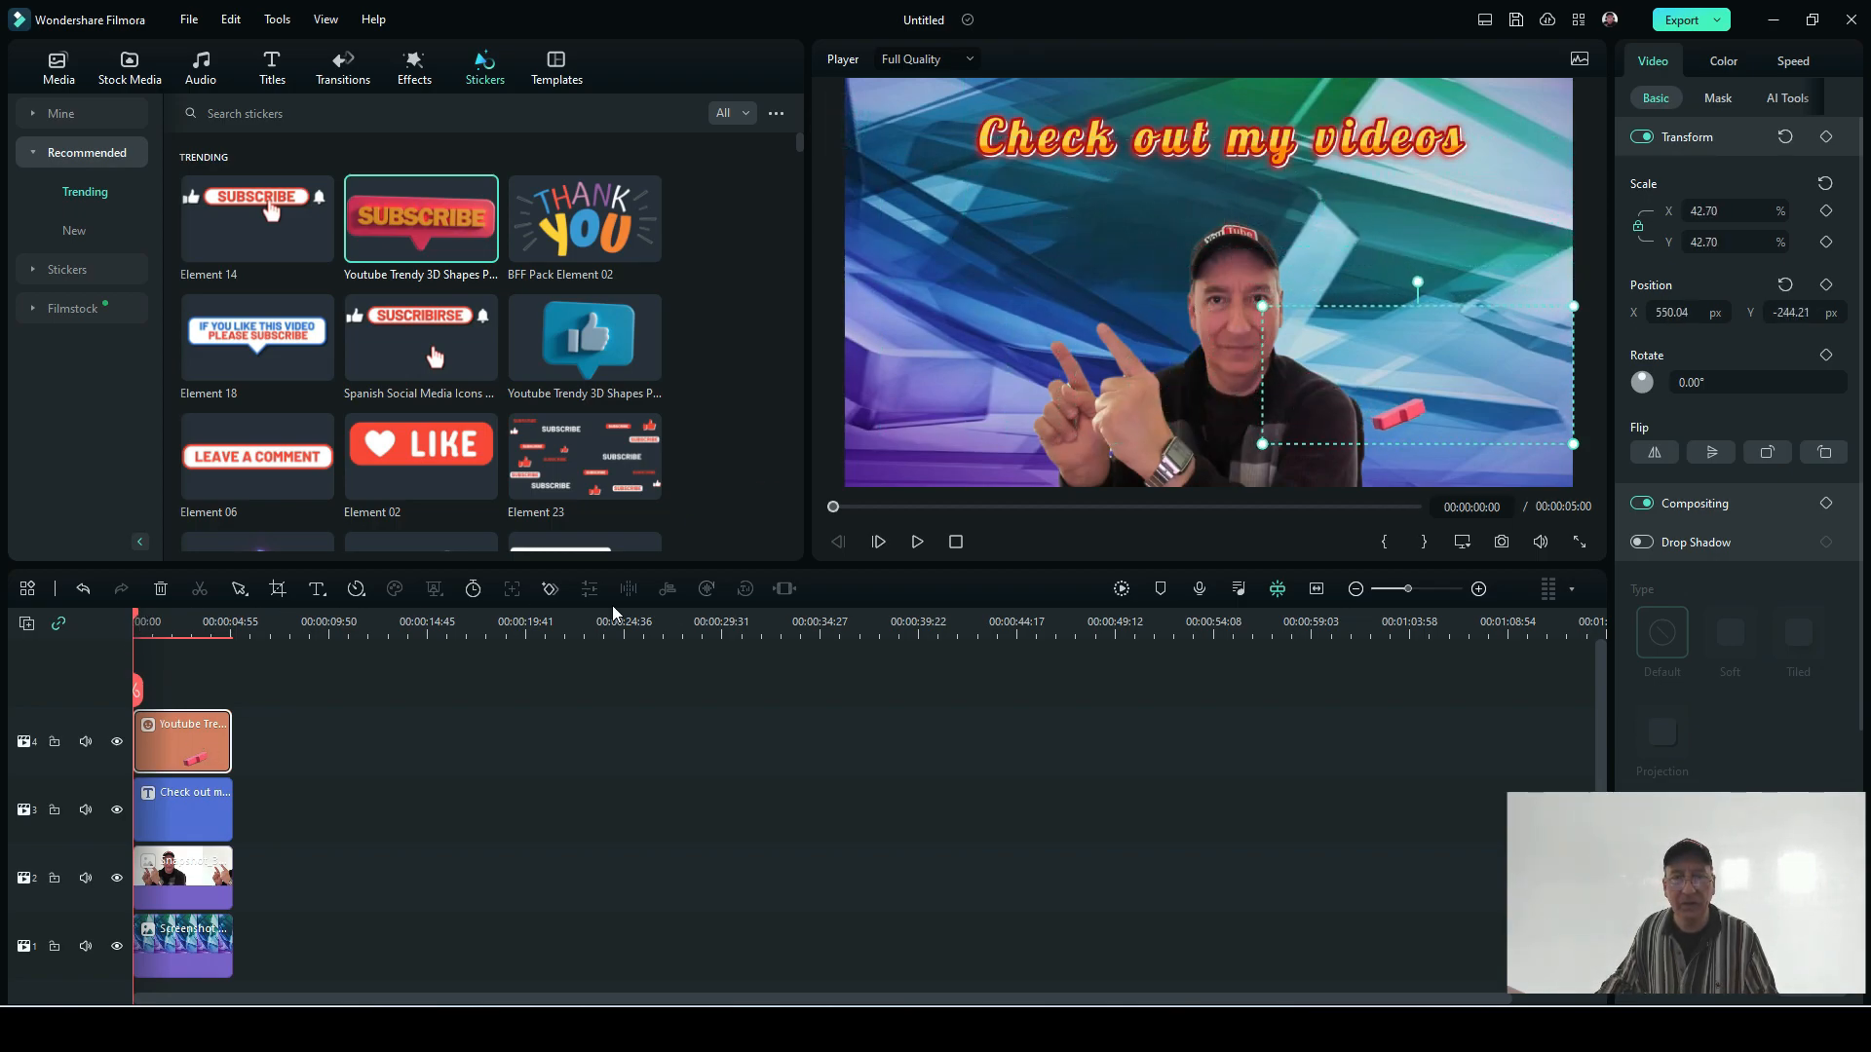
Step: Play the composition until the Subscribe sticker is fully shown, shrink the sticker further and place it above the pointing fingers
left_click(917, 542)
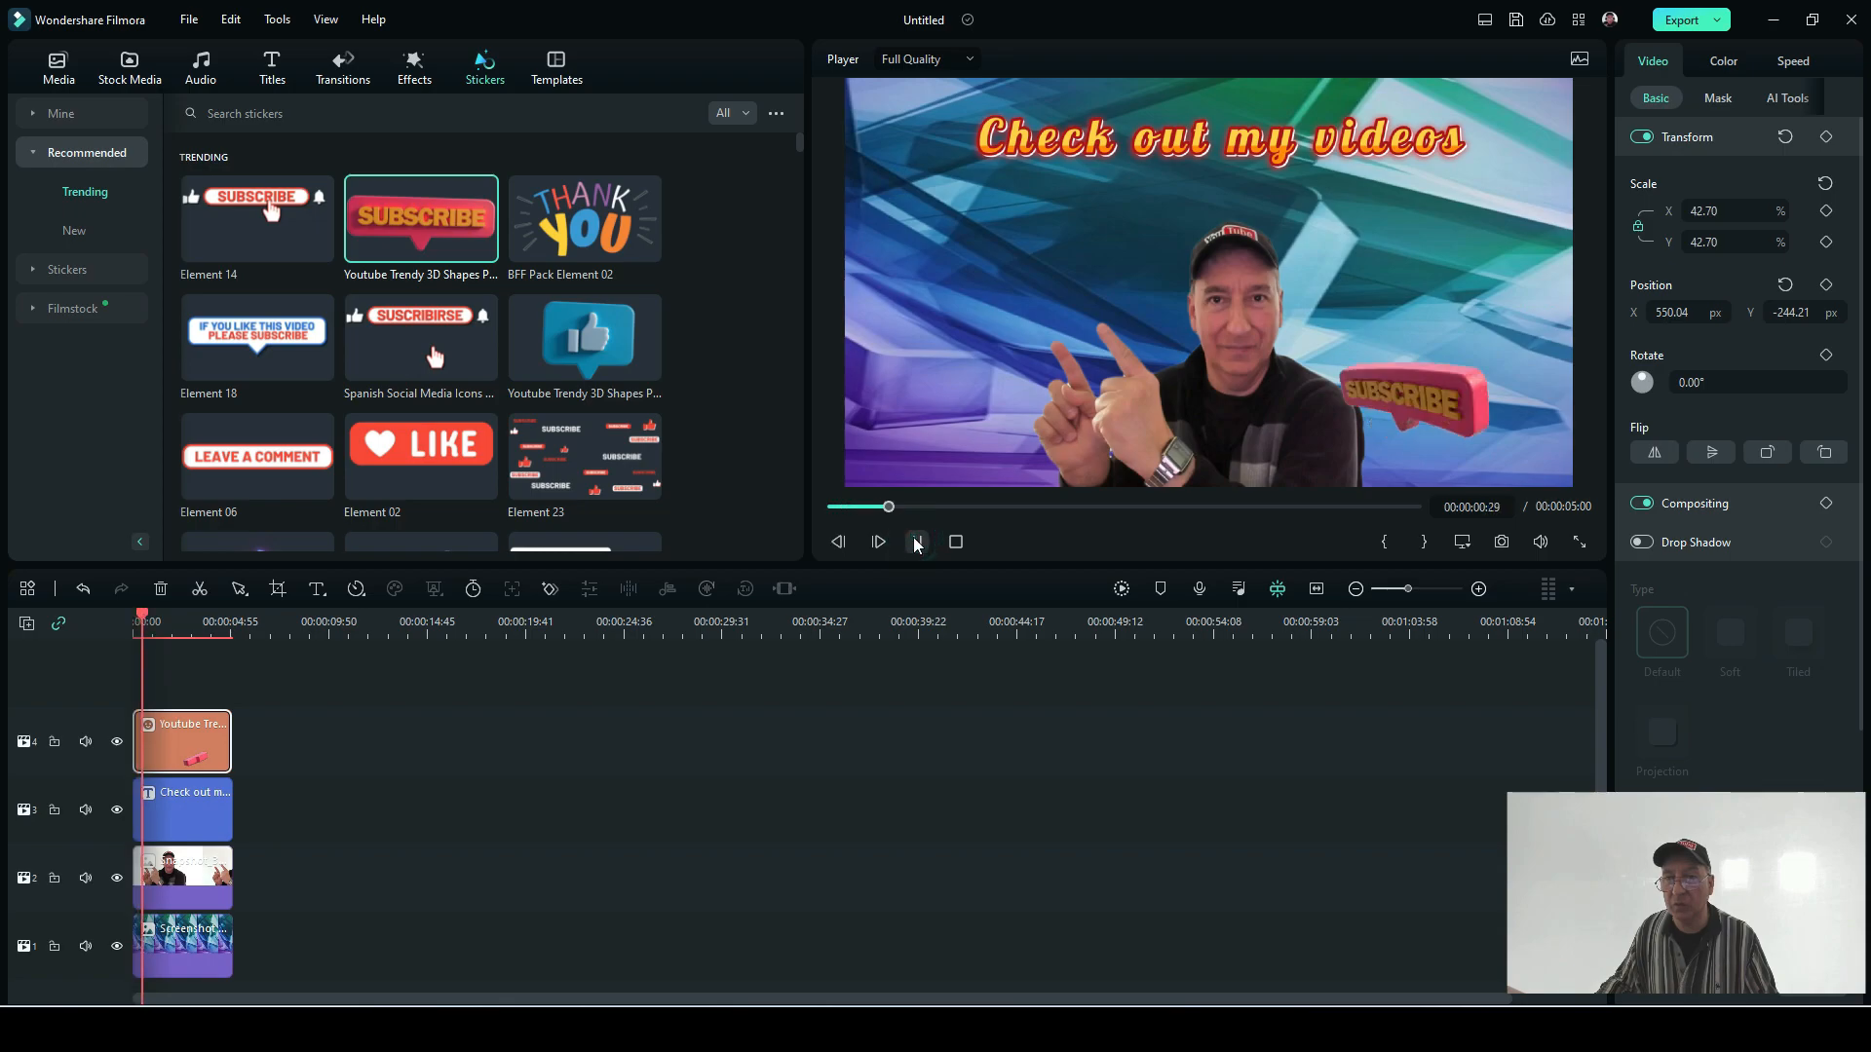
left_click(916, 542)
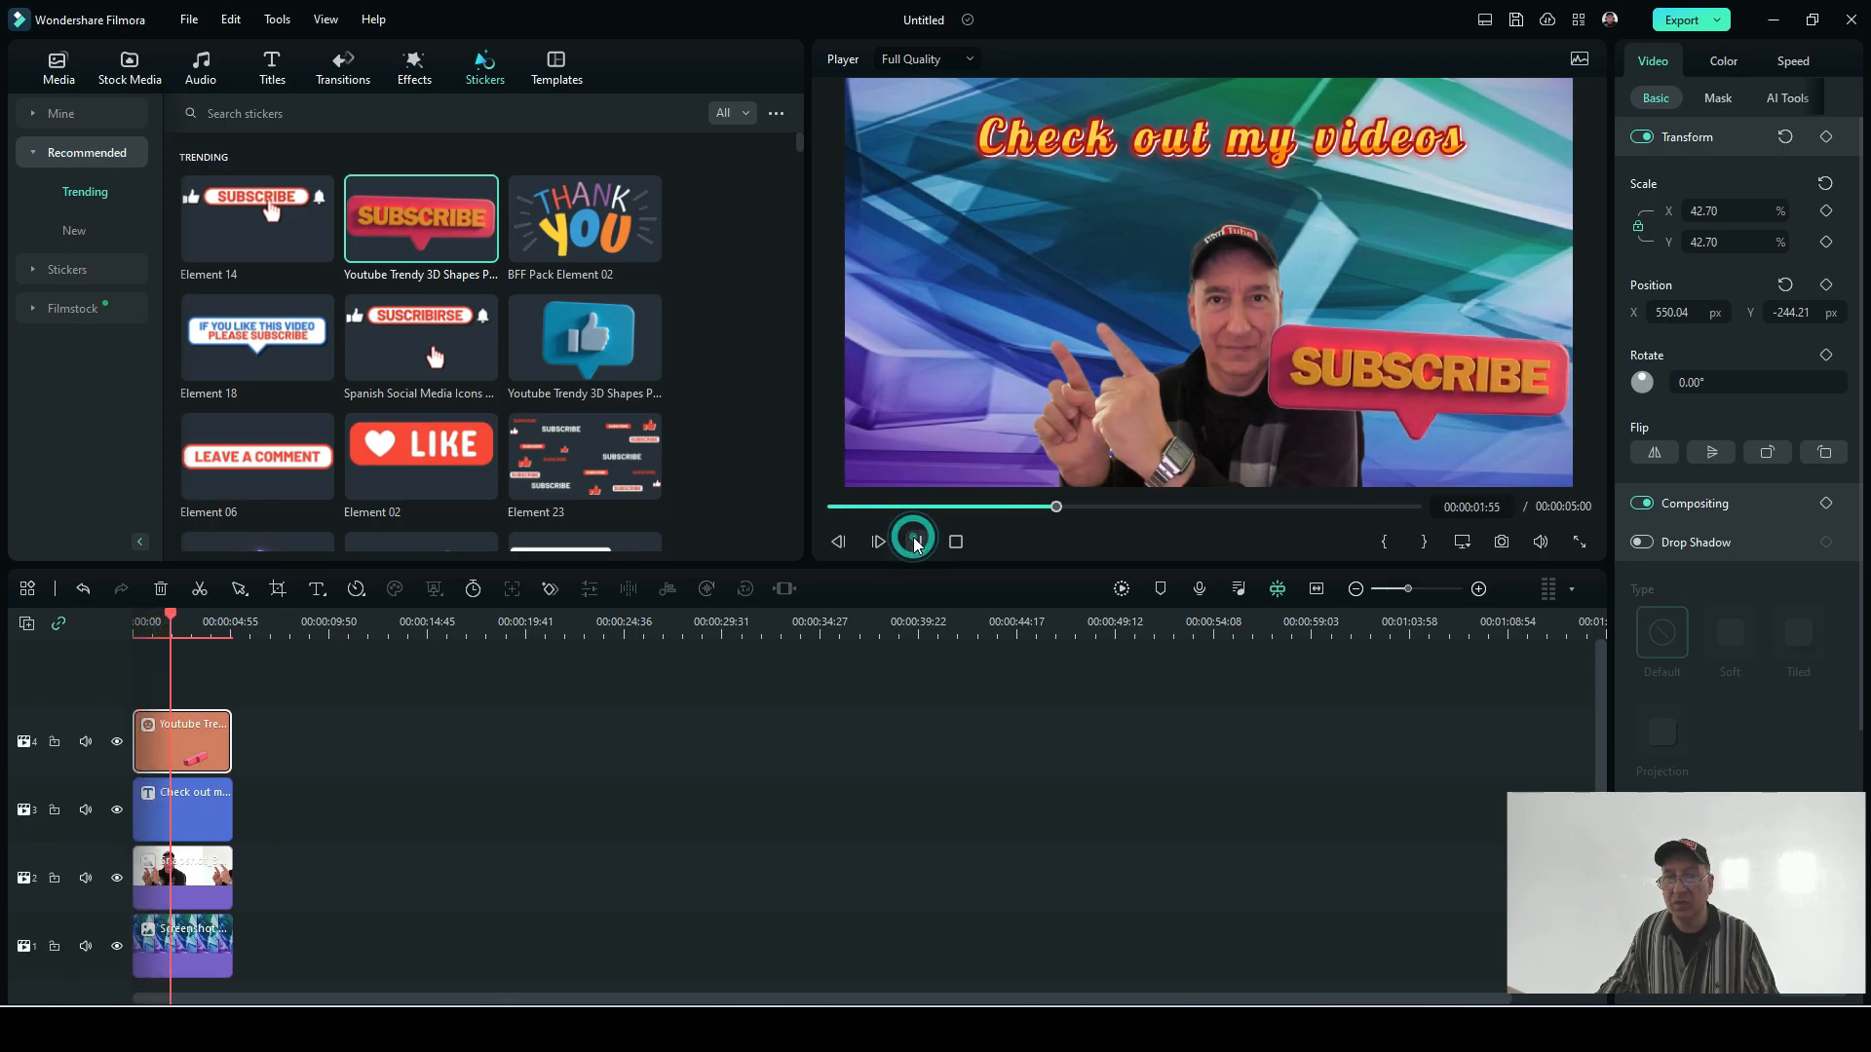
left_click_drag(1342, 386, 1342, 381)
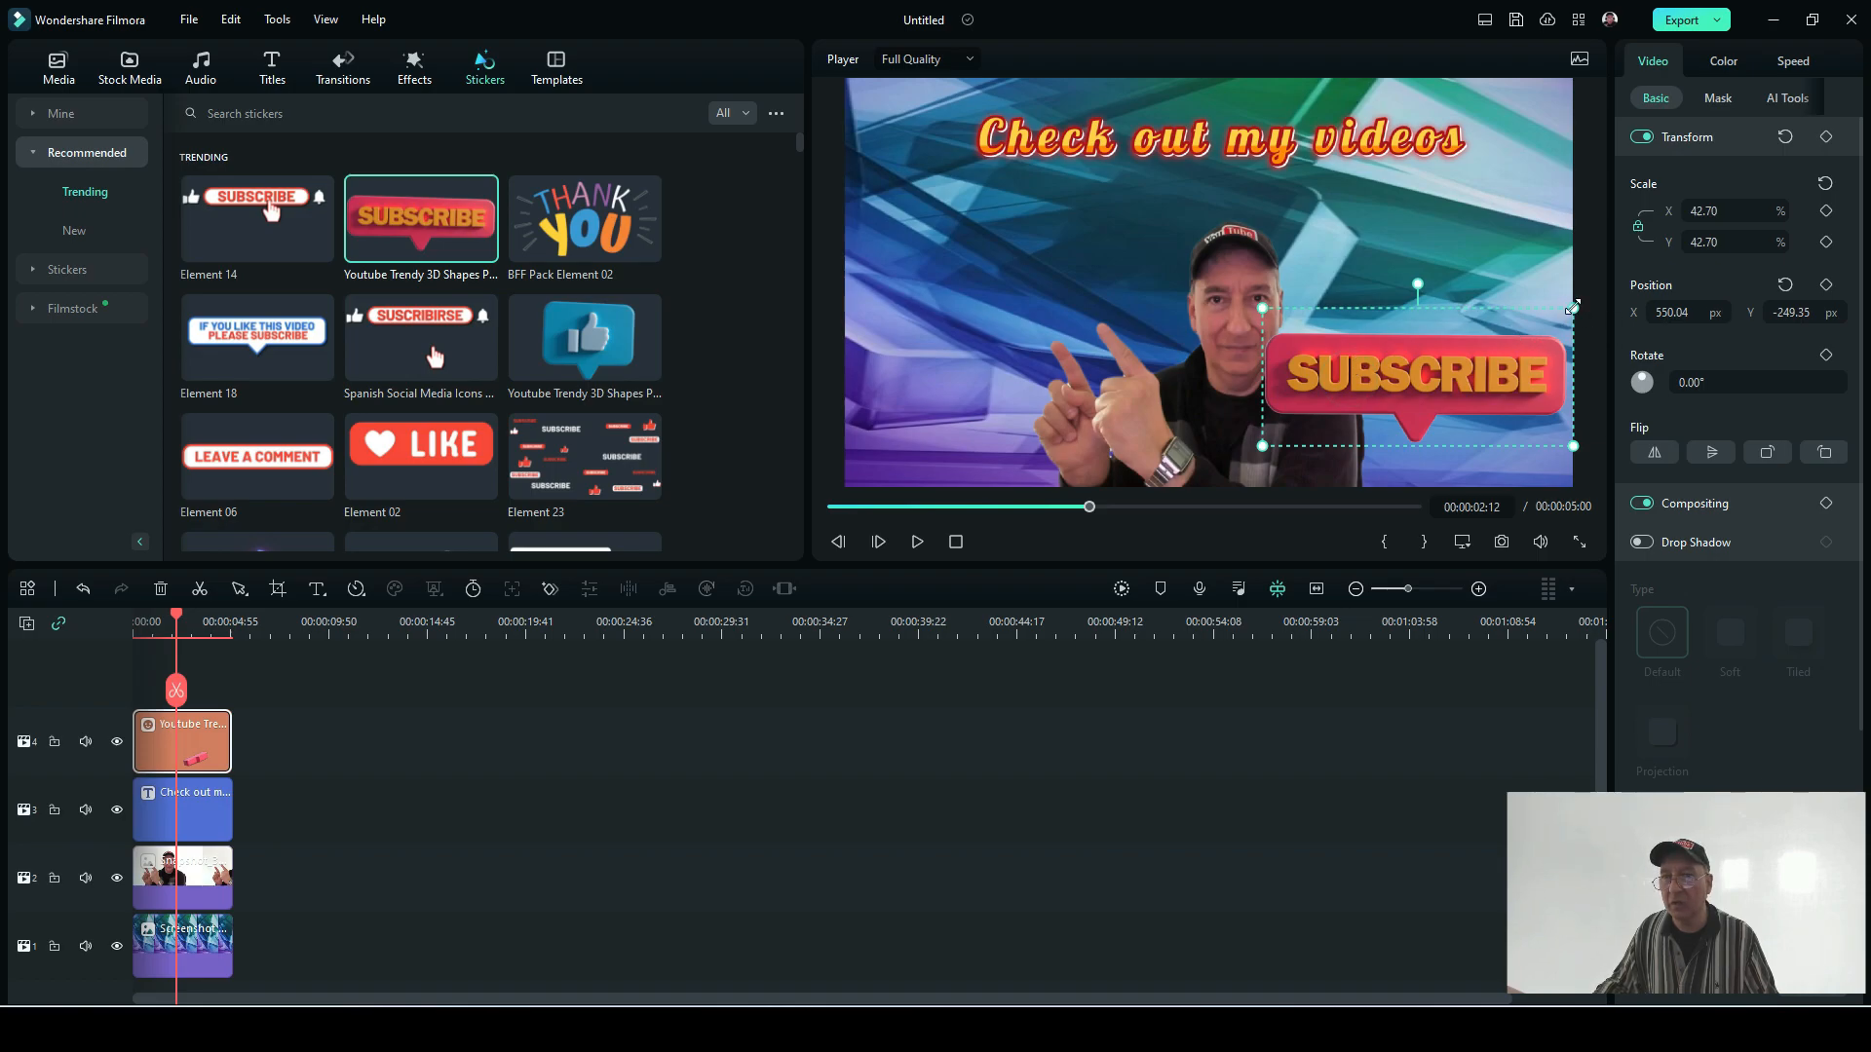
left_click_drag(1572, 308, 1532, 326)
left_click_drag(1409, 368, 1064, 272)
left_click(860, 699)
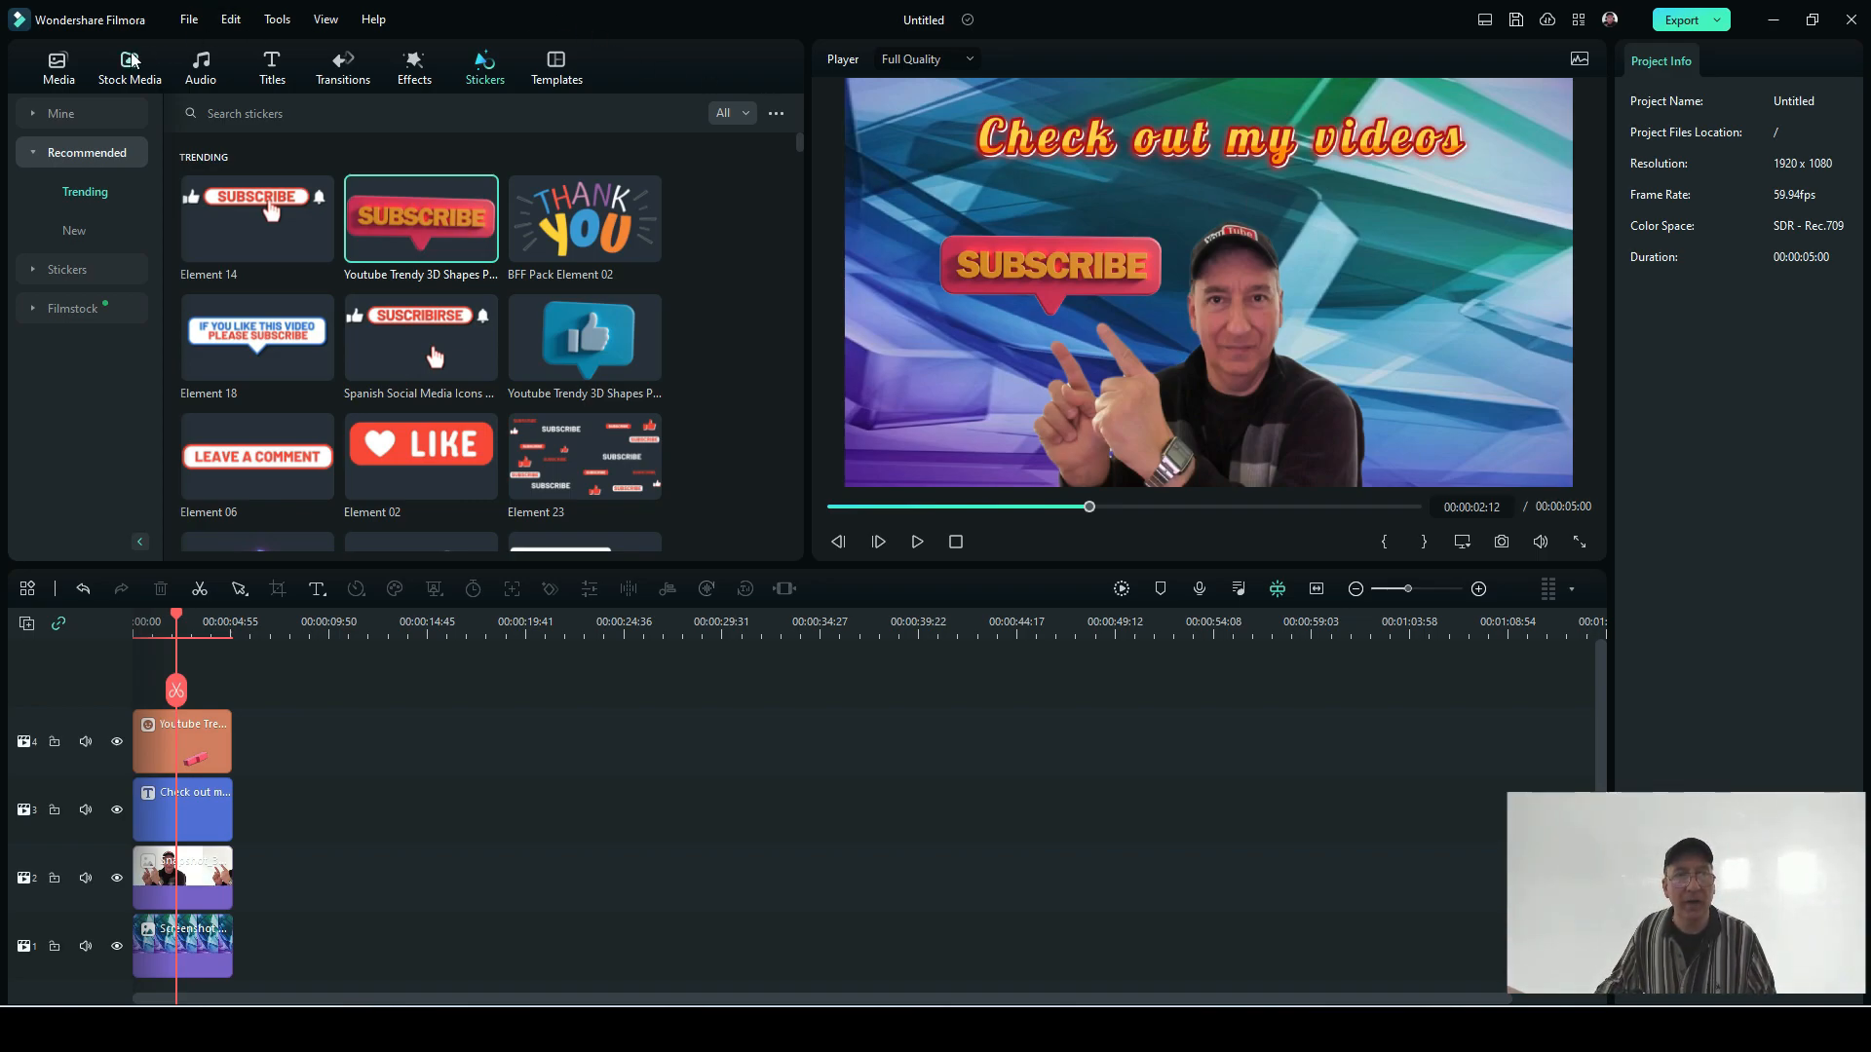
Step: Show the project media and save a PNG snapshot of the composed frame at 00:00:02:12
left_click(55, 82)
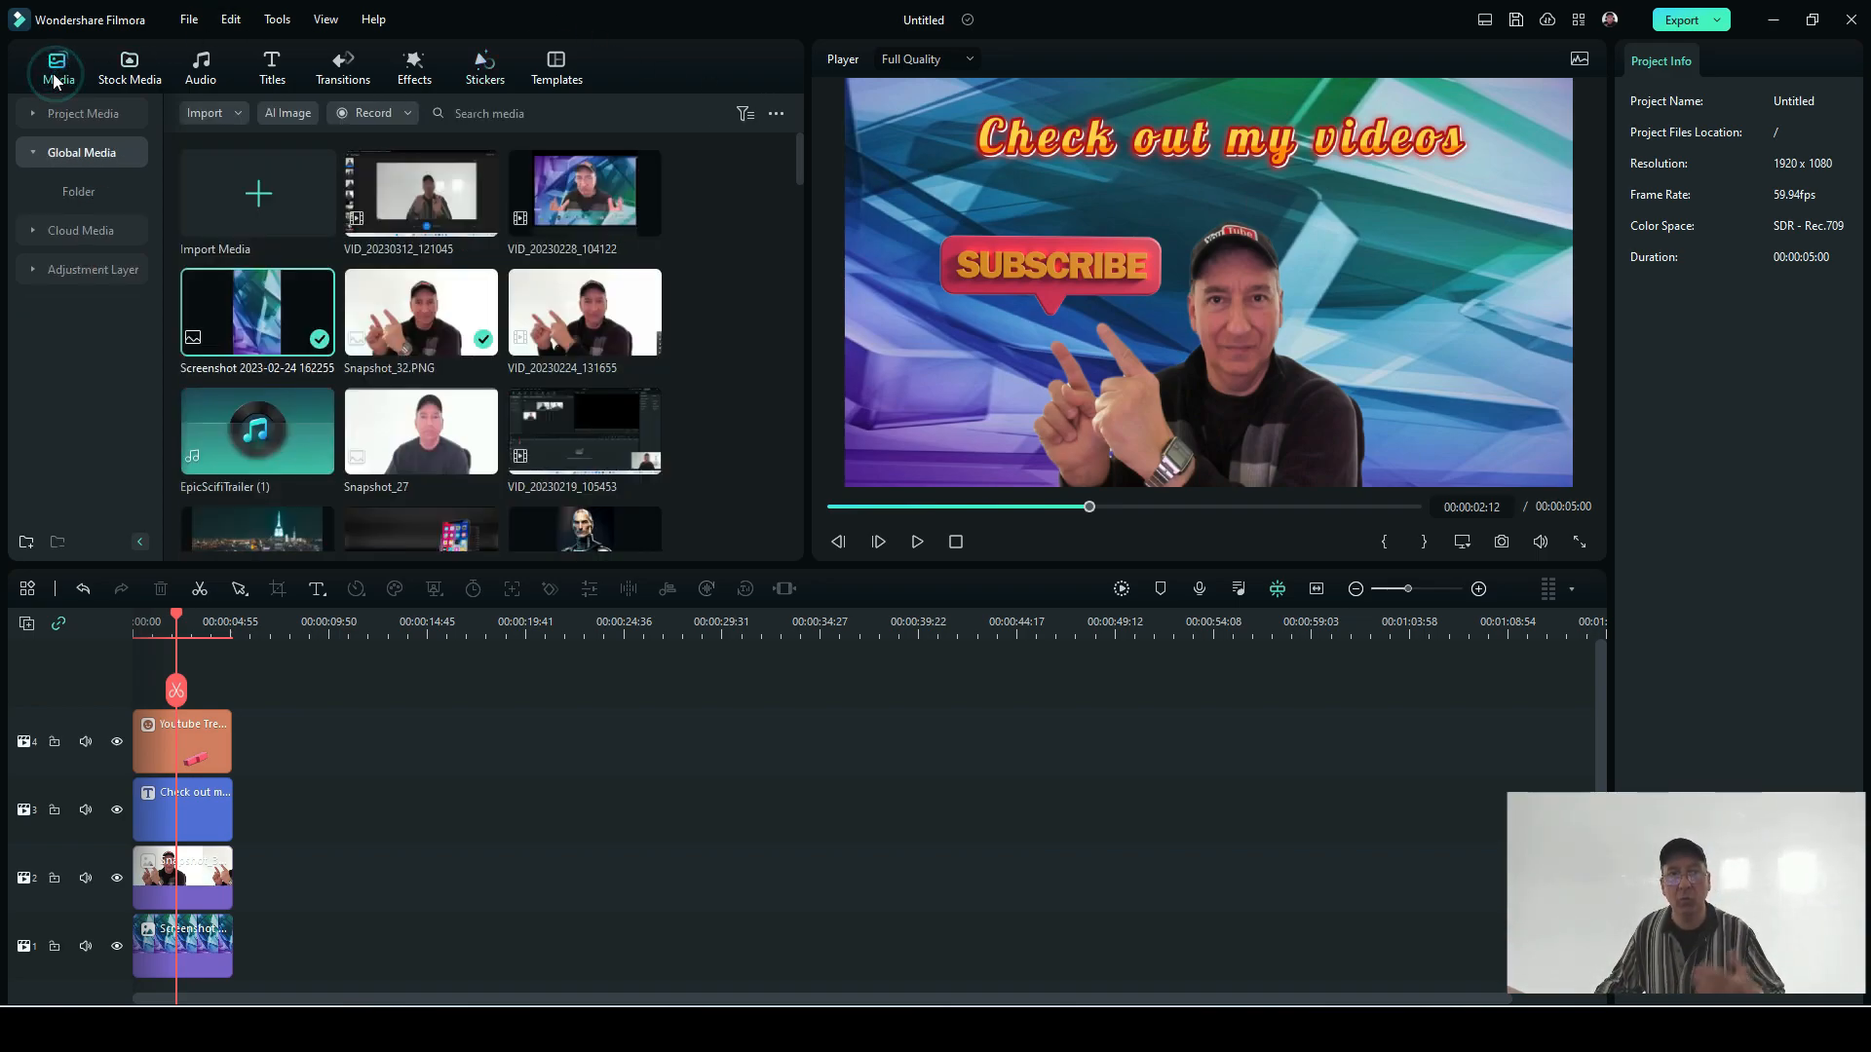
left_click(66, 111)
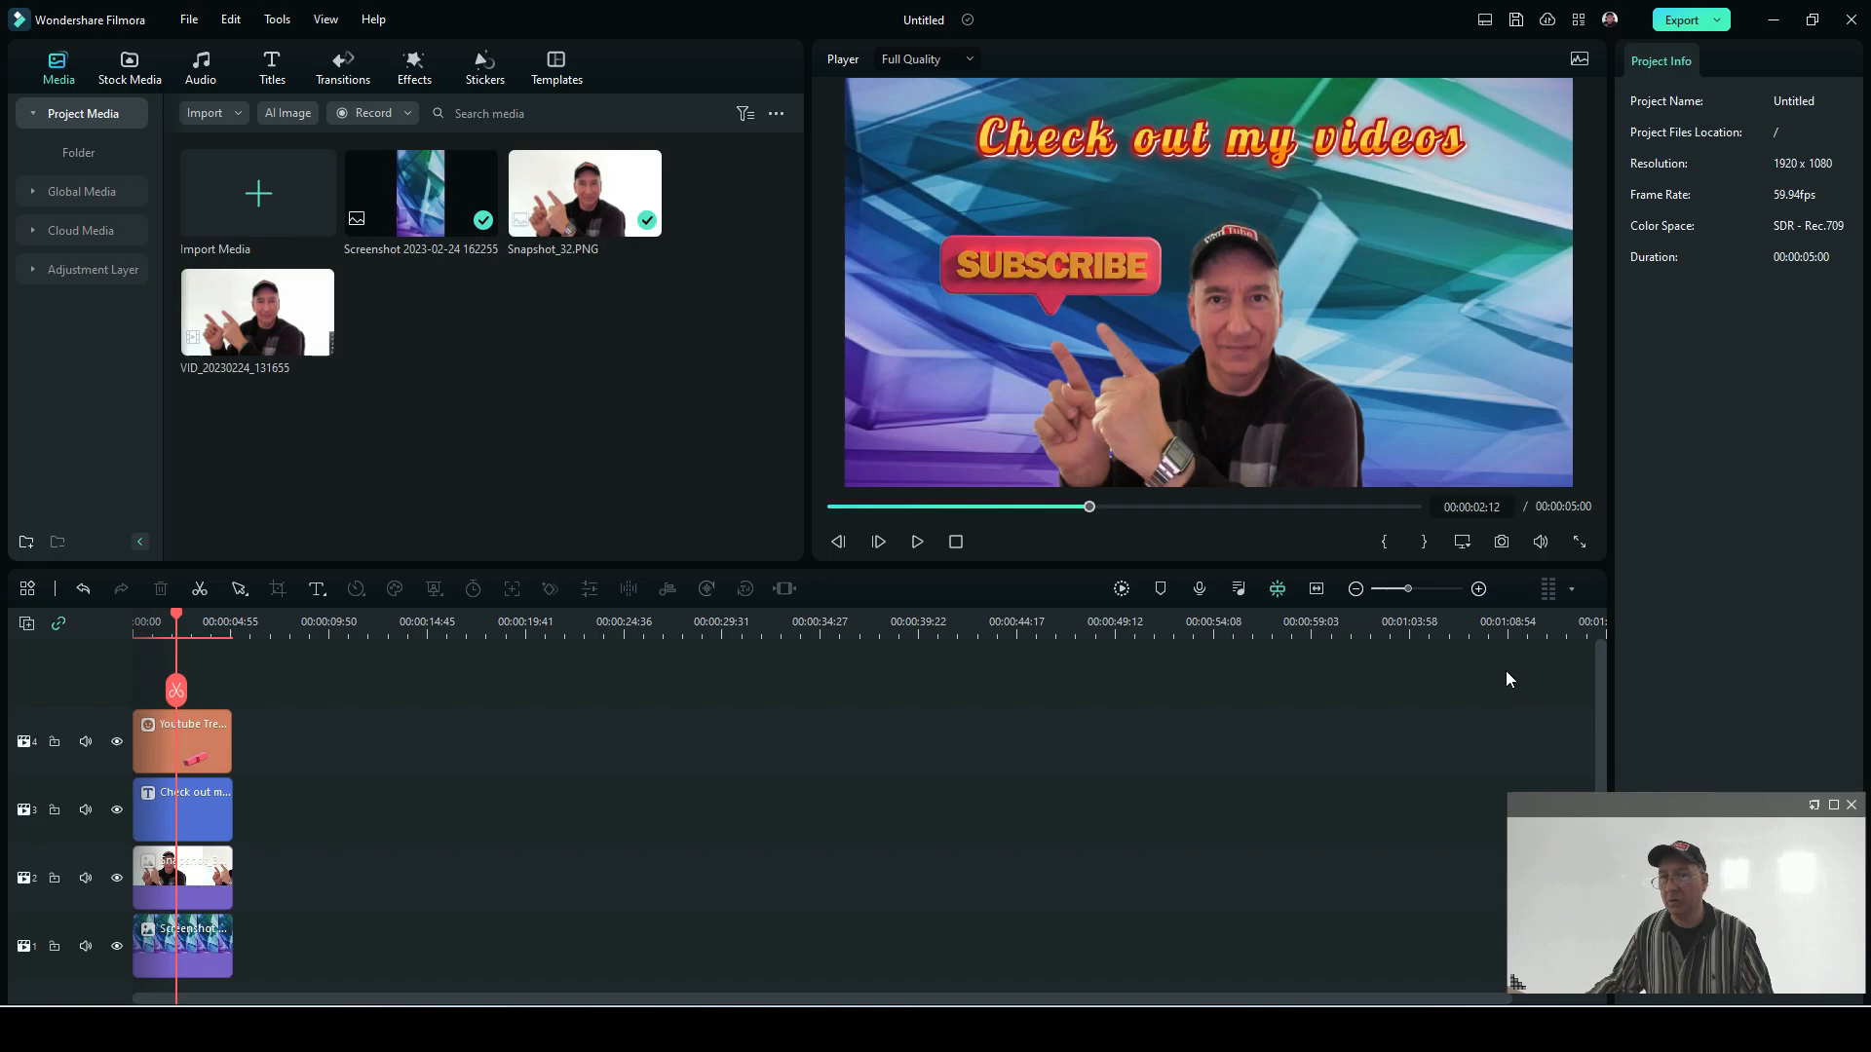
left_click(1502, 543)
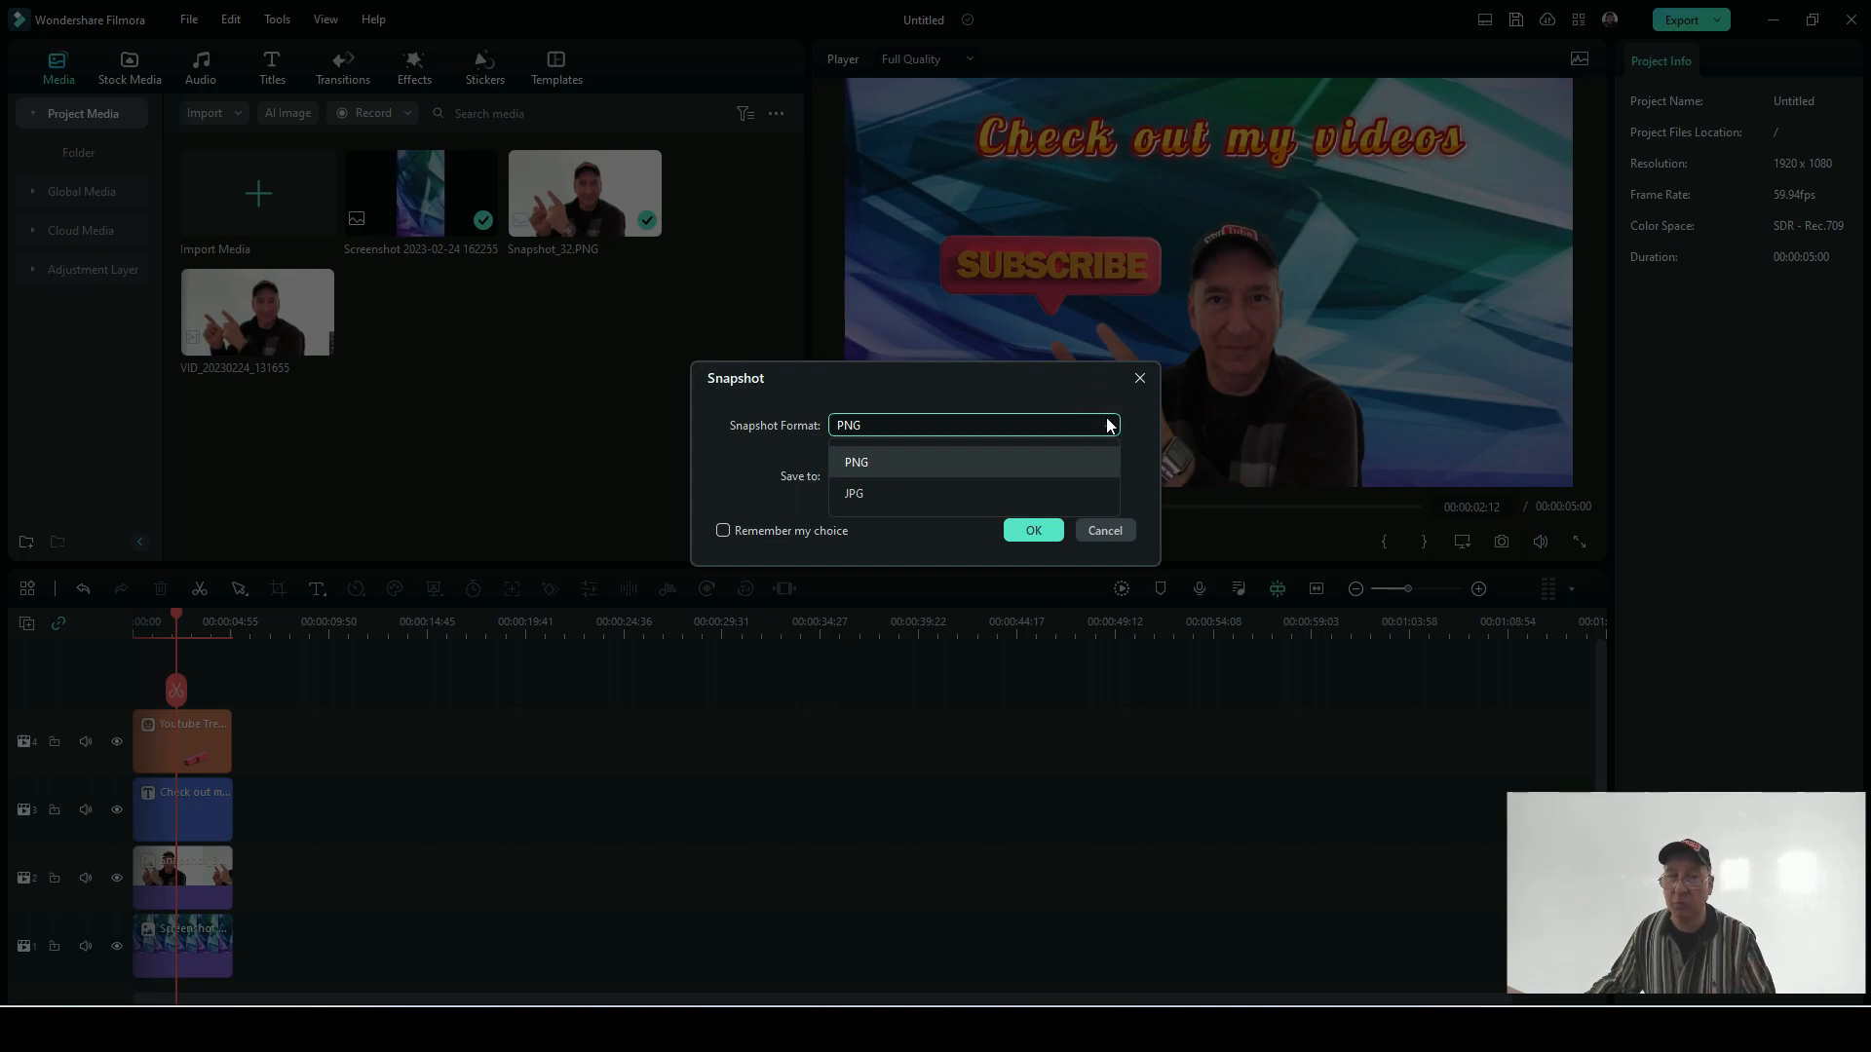
left_click(1041, 533)
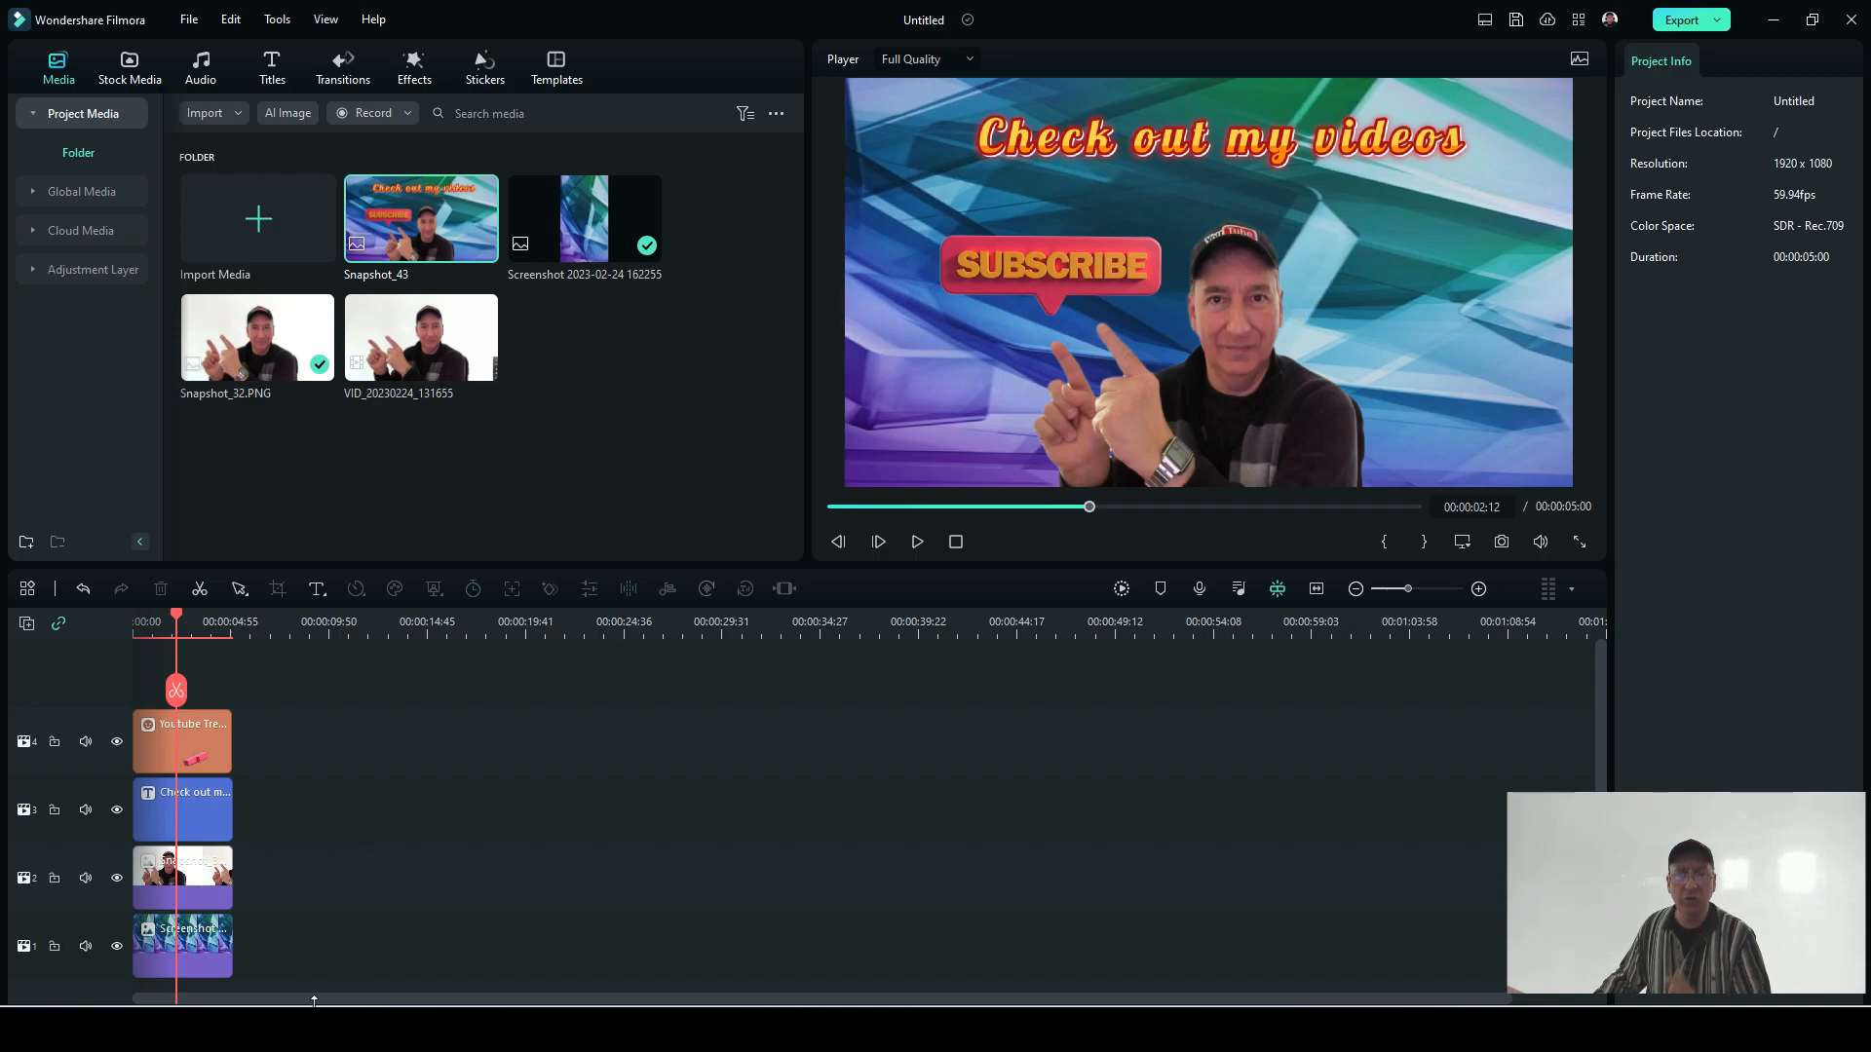
Step: Delete all the clips on the four video tracks from the timeline
left_click(183, 941)
left_click_drag(95, 726, 97, 606)
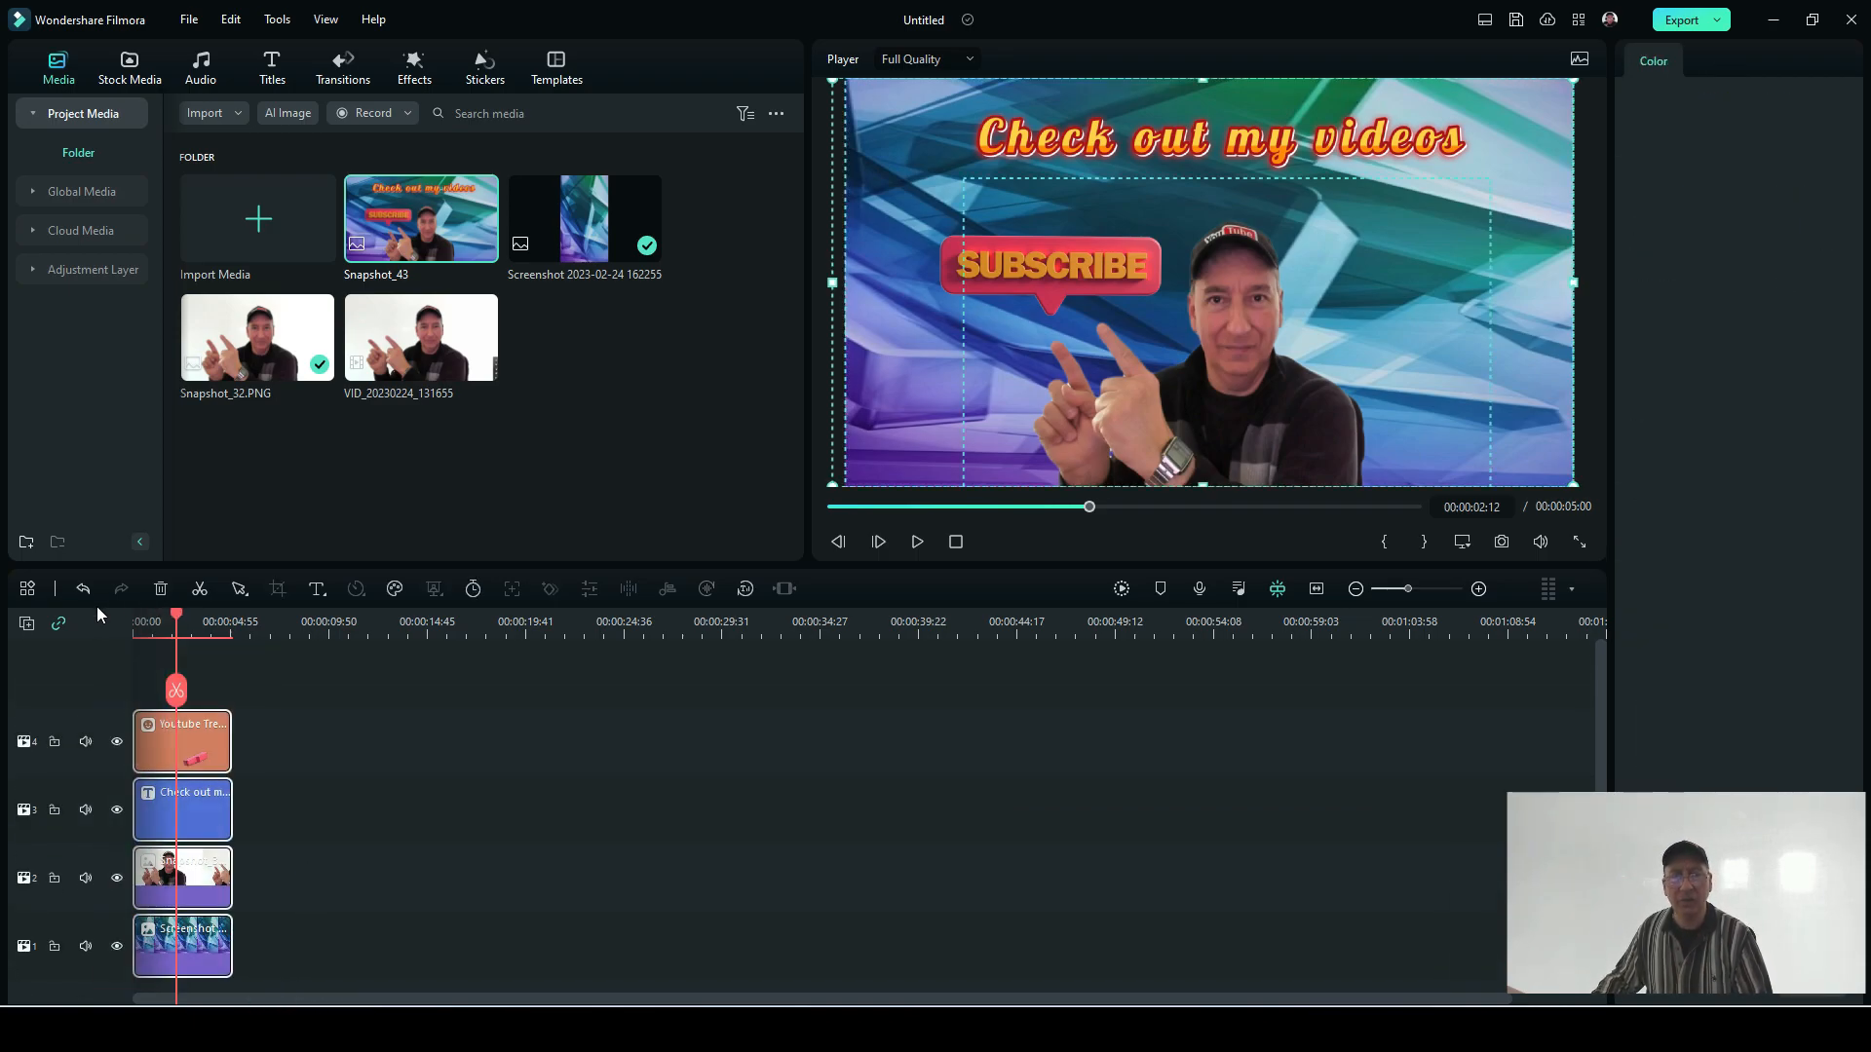
key("Delete")
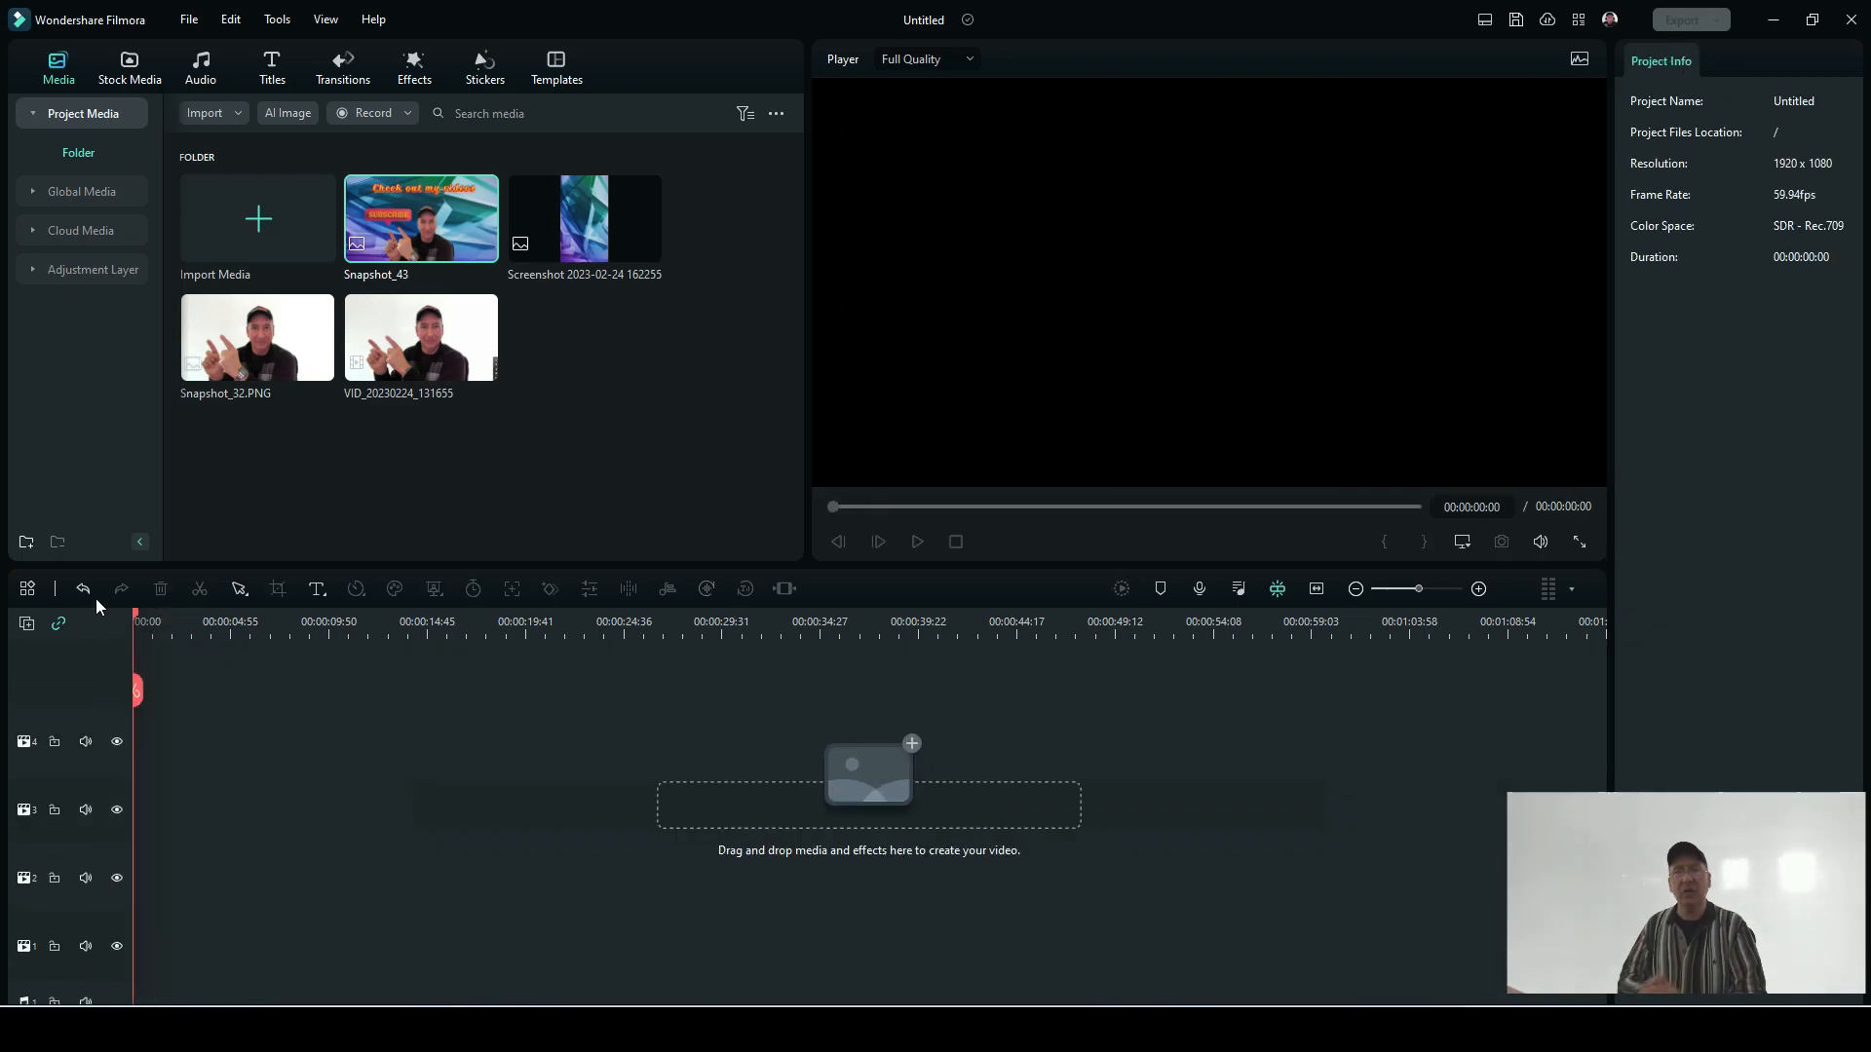
Step: Place Snapshot_43 at the start of track 4 to view it, and delete it from the timeline
left_click_drag(479, 225, 185, 747)
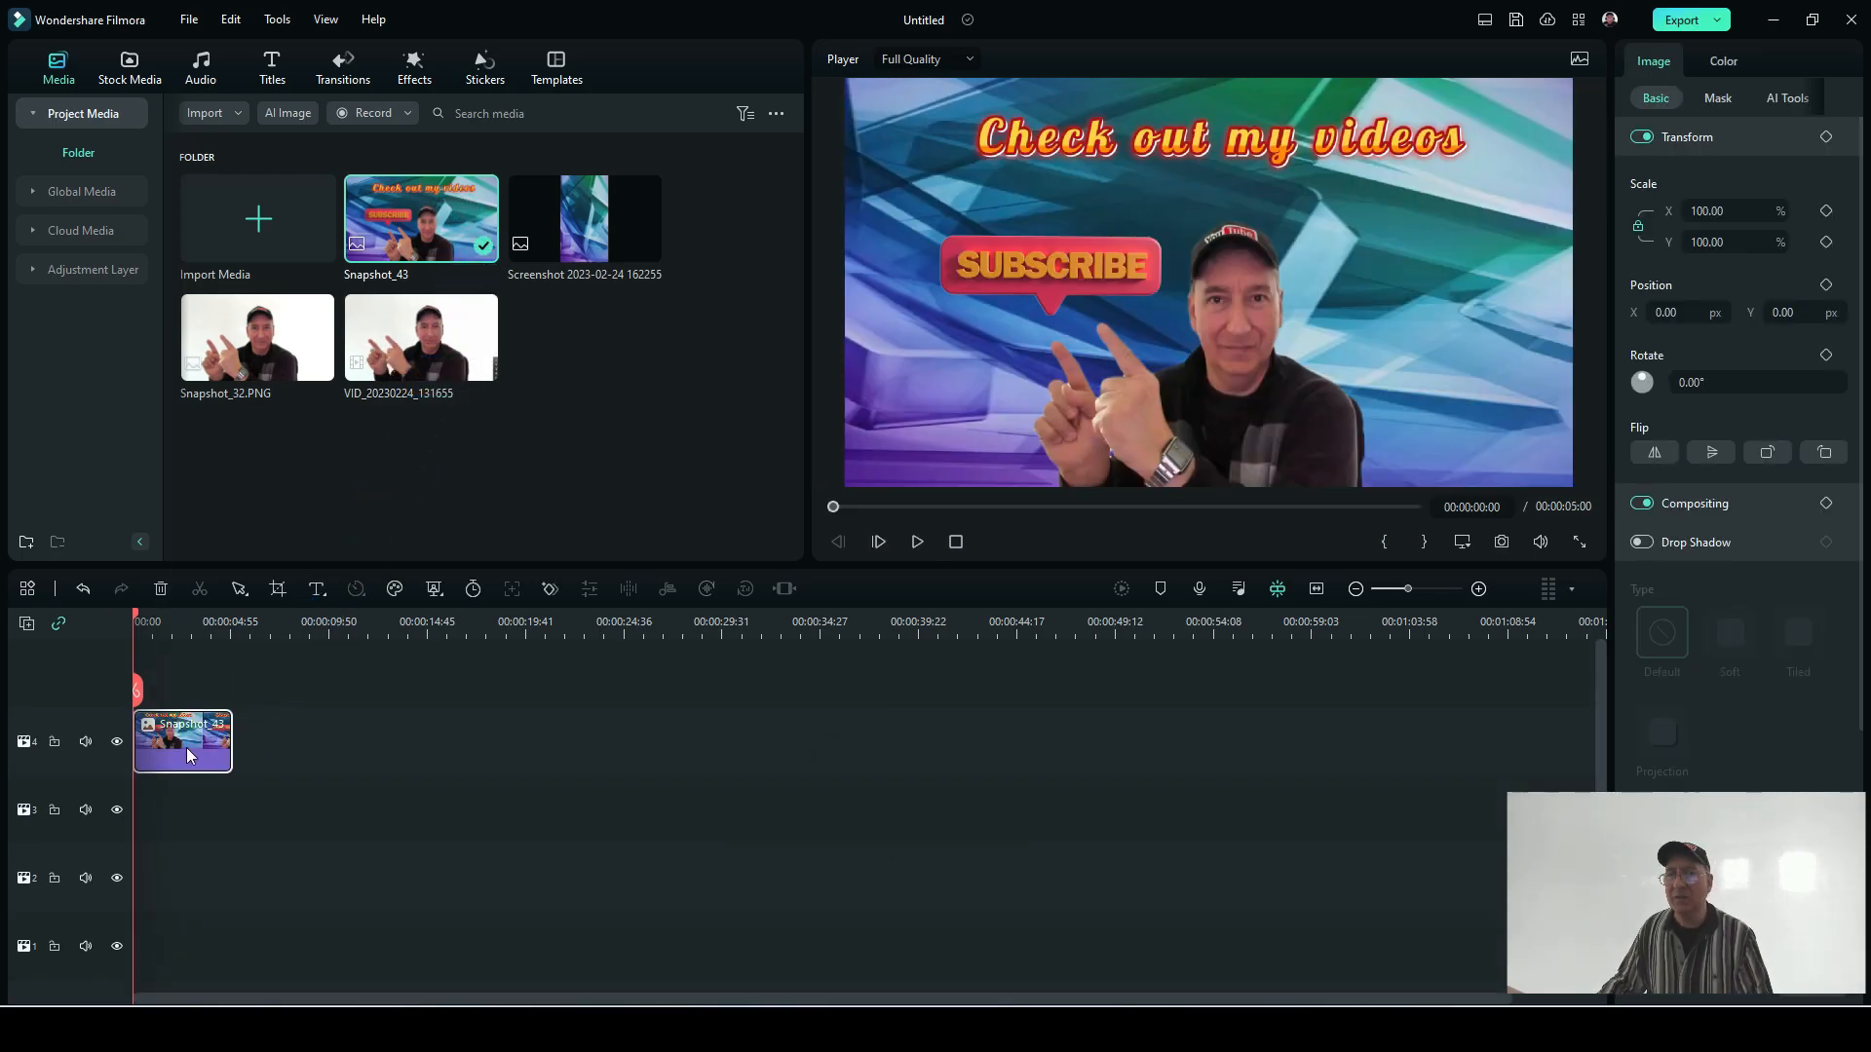
left_click_drag(260, 803, 134, 669)
key("Delete")
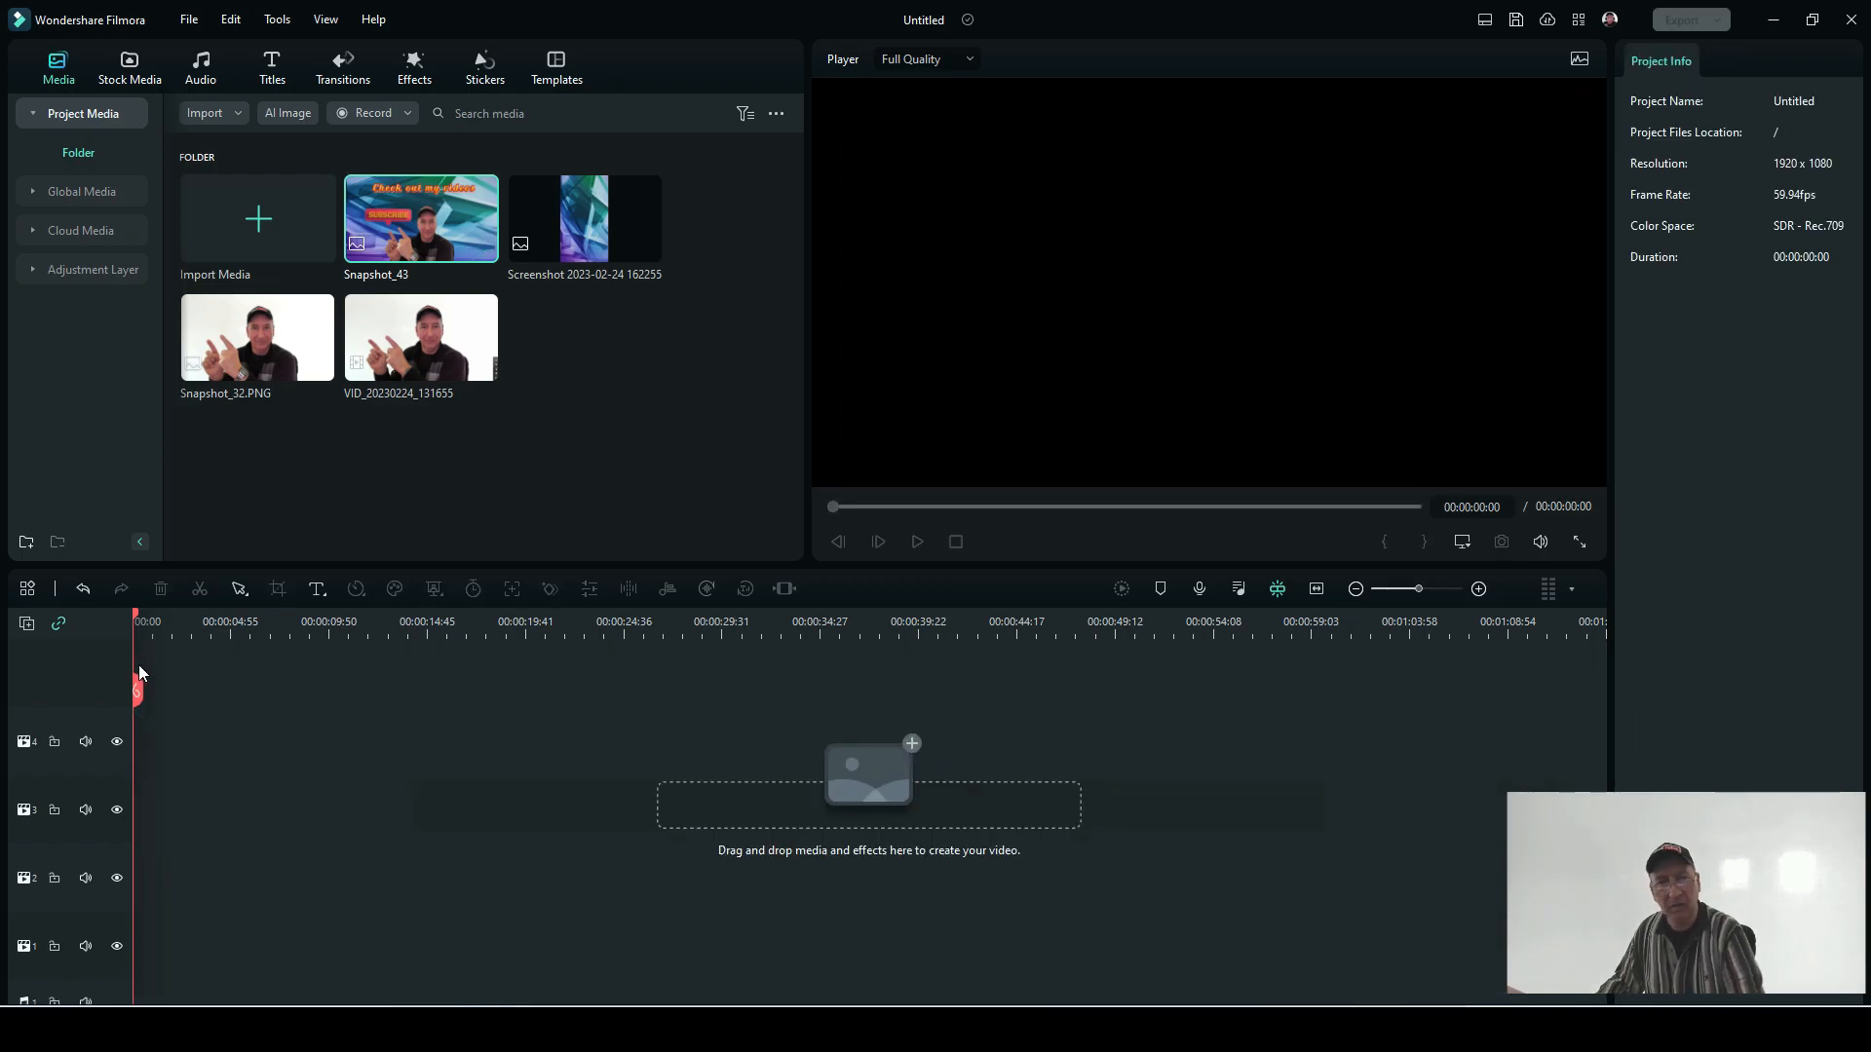
Step: Undo the snapshot clip's deletion and placement, the clearing of the timeline, and the snapshot's import
left_click(83, 588)
left_click(83, 588)
left_click(83, 588)
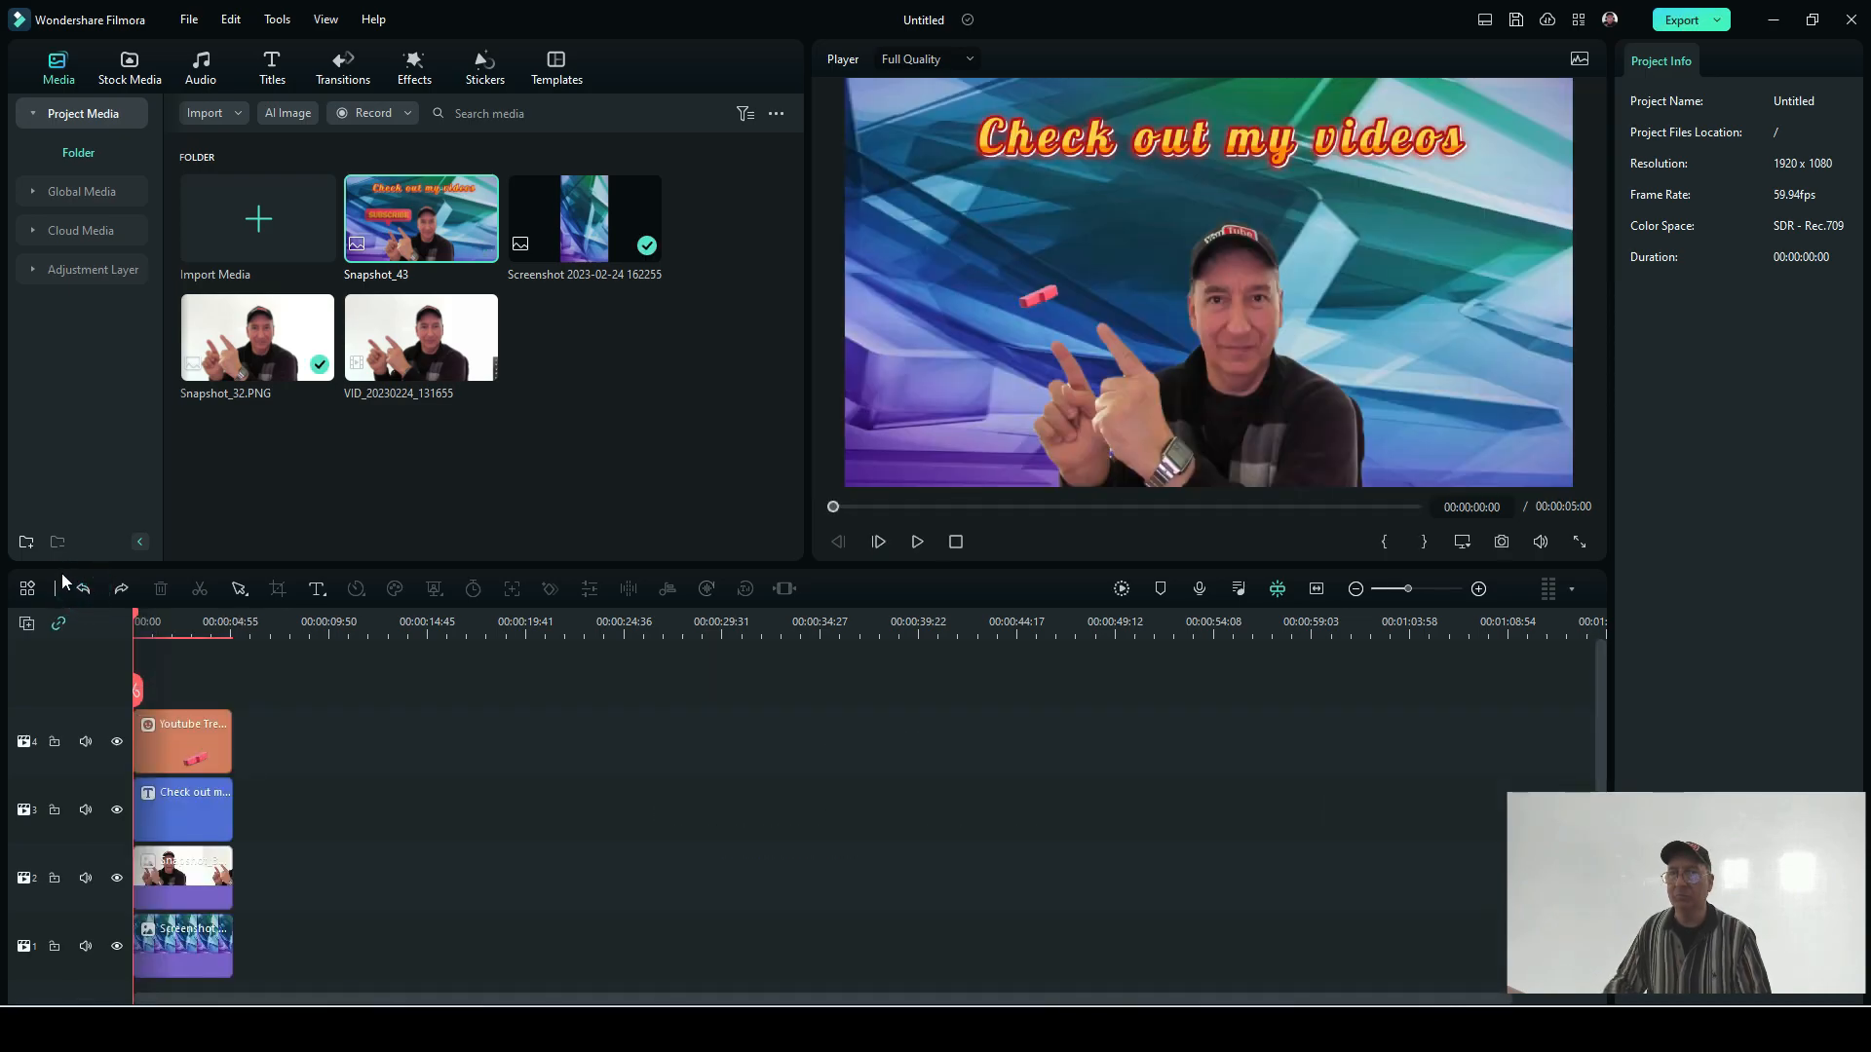
left_click(85, 590)
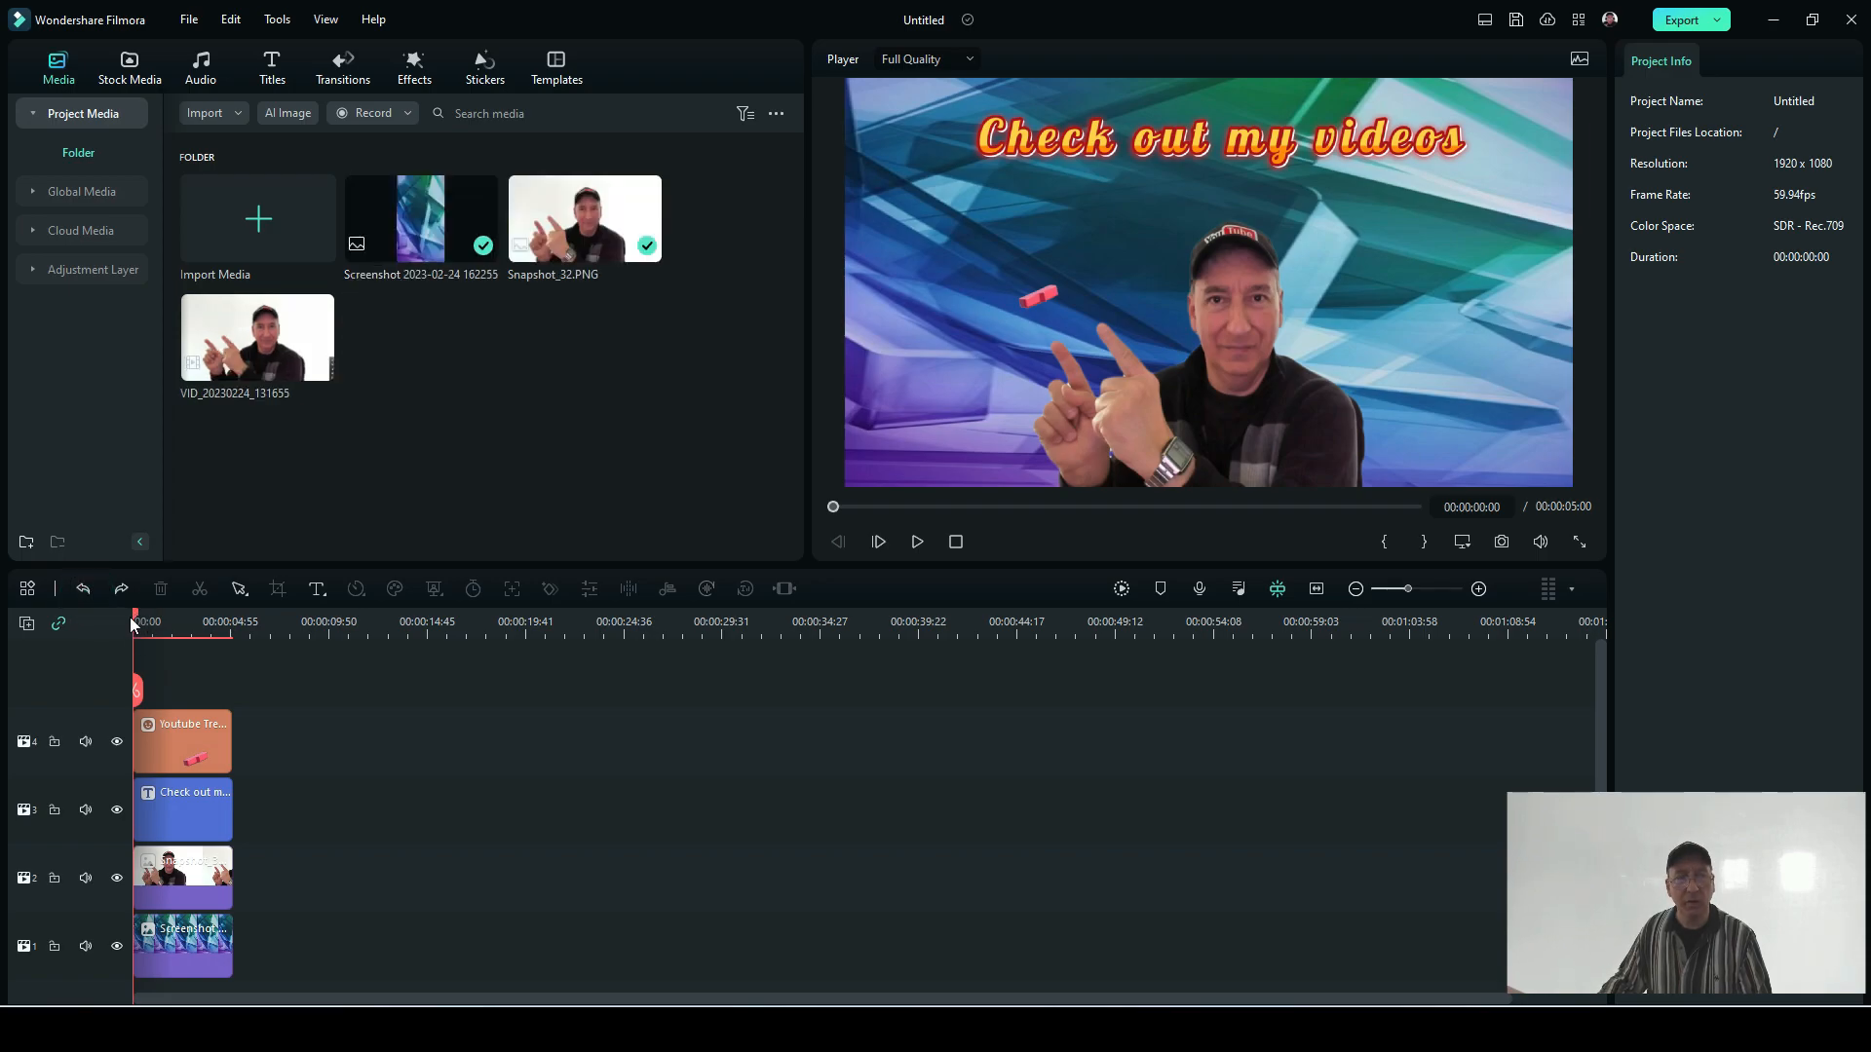
Step: Move the playhead to about 00:00:02:56, where the Subscribe sticker is fully shown
left_click_drag(134, 623, 182, 629)
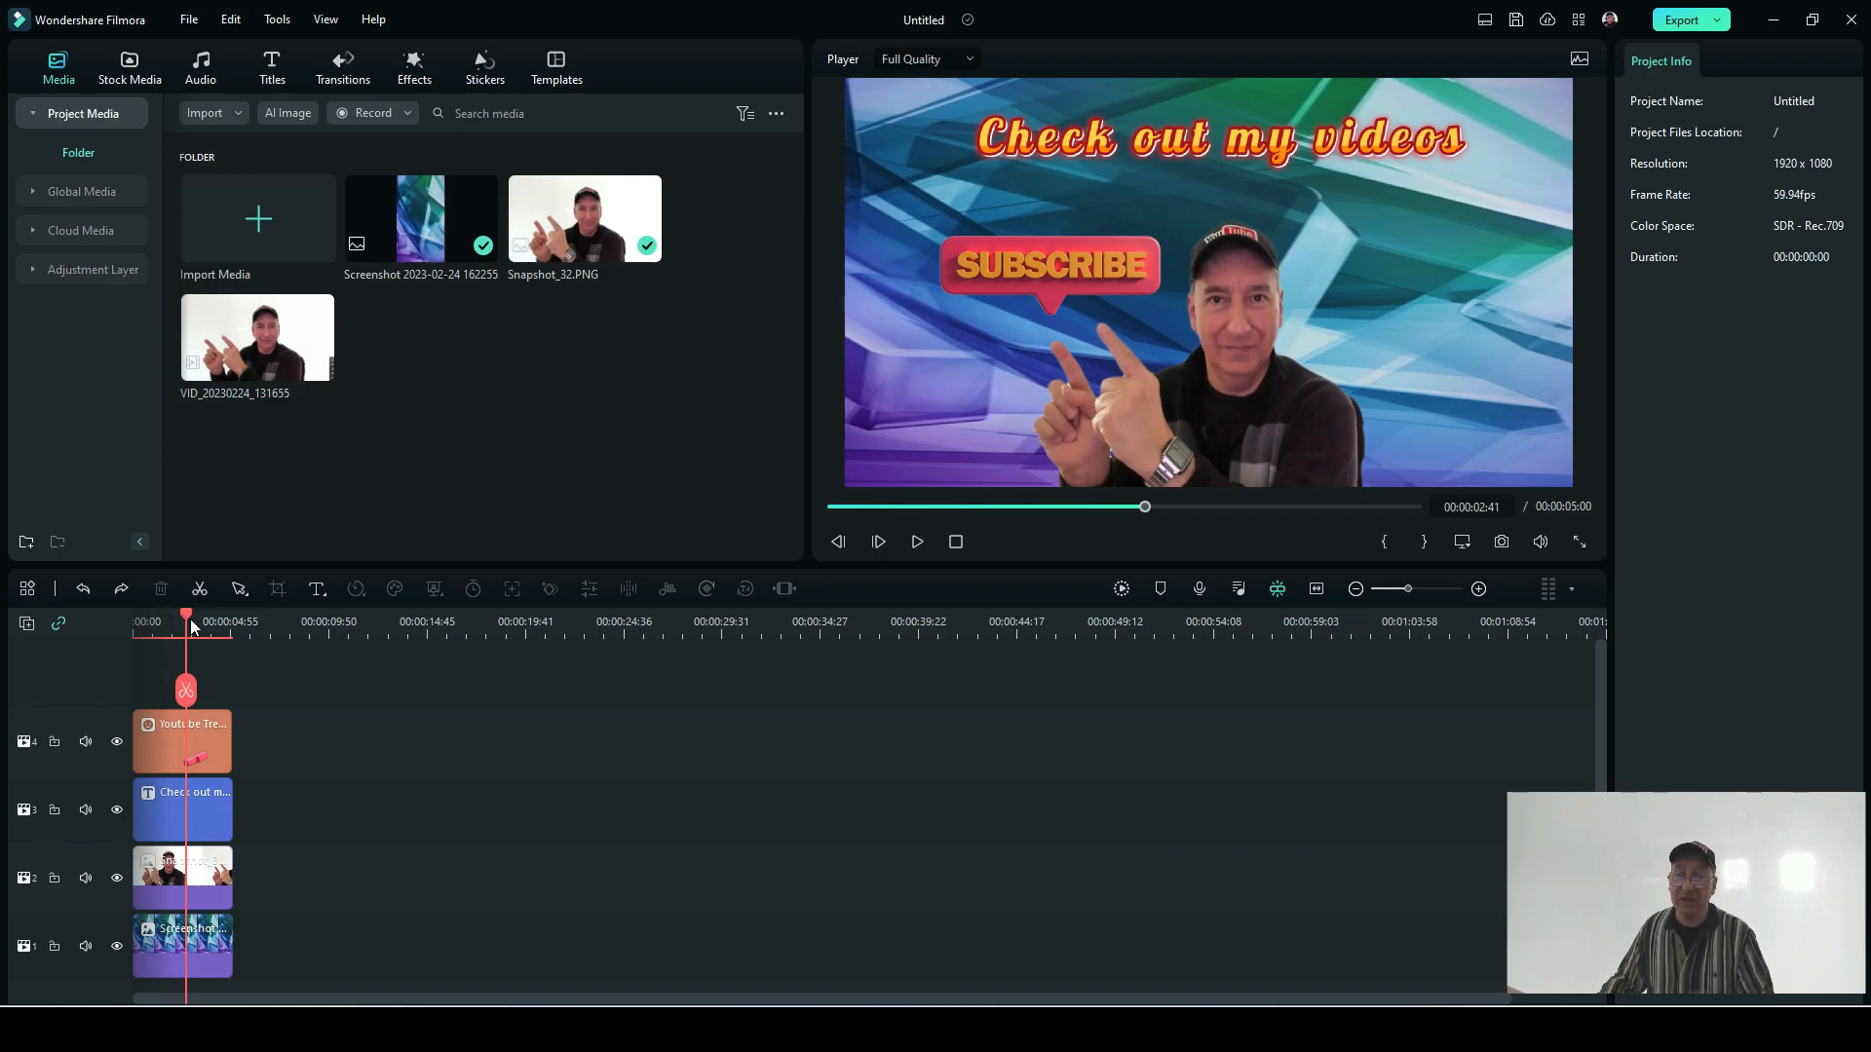
mouse_move(187, 624)
left_mouse_down()
mouse_move(113, 606)
mouse_move(214, 610)
mouse_move(191, 602)
left_mouse_up()
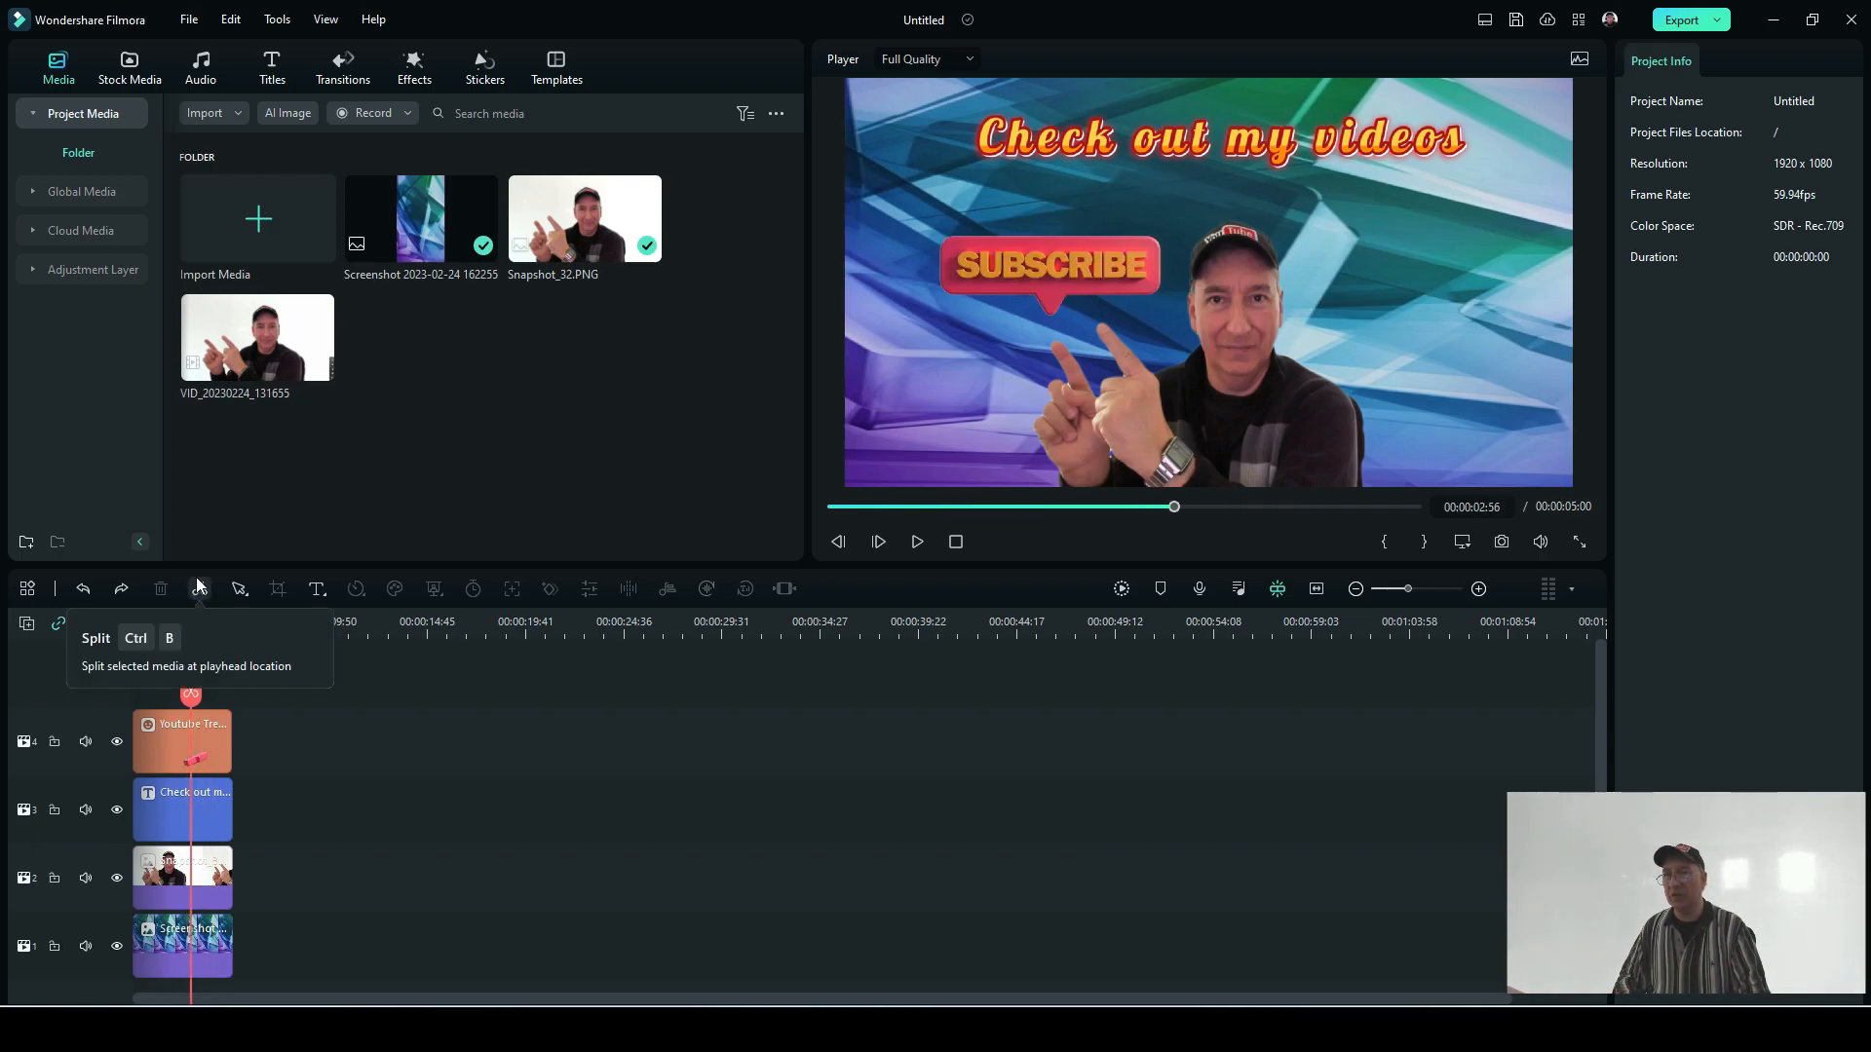